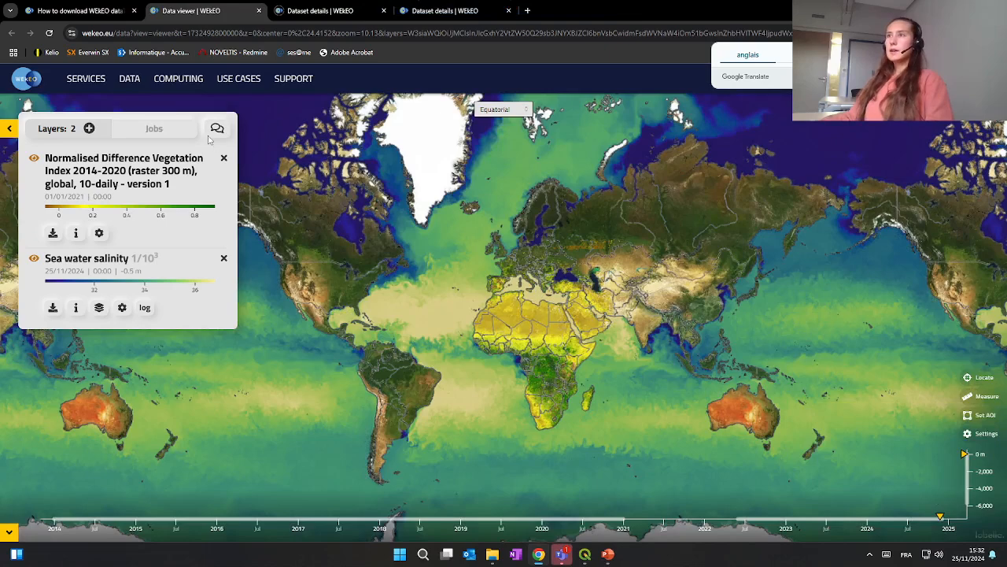
Step: Remove the Normalised Difference Vegetation Index and Sea water salinity layers from the WEkEO viewer map
{"action": "left_click", "coordinate": [224, 158]}
{"action": "left_click", "coordinate": [224, 159]}
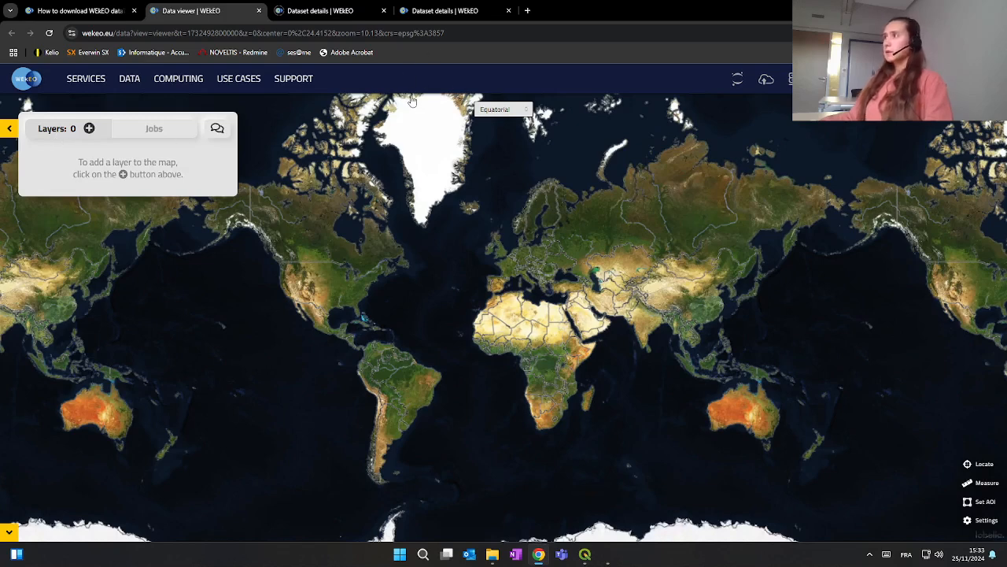
Step: Skim the help article on how to download WEkEO data, covering the Data Viewer steps through downloading the data
{"action": "left_click", "coordinate": [74, 11]}
{"action": "scroll", "coordinate": [264, 287], "scroll_direction": "up", "scroll_amount": 1}
{"action": "scroll", "coordinate": [236, 279], "scroll_direction": "down", "scroll_amount": 9}
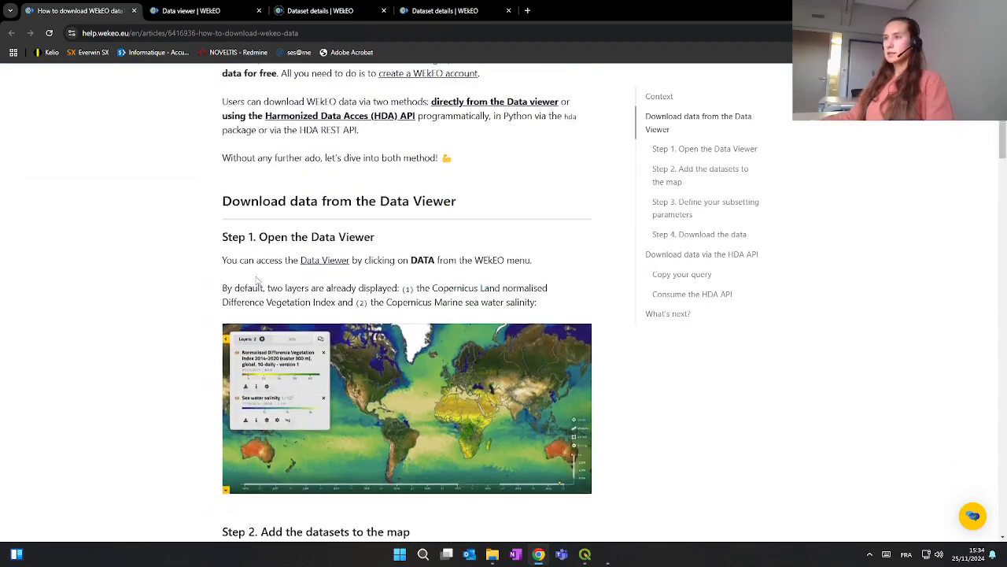
{"action": "scroll", "coordinate": [233, 276], "scroll_direction": "down", "scroll_amount": 16}
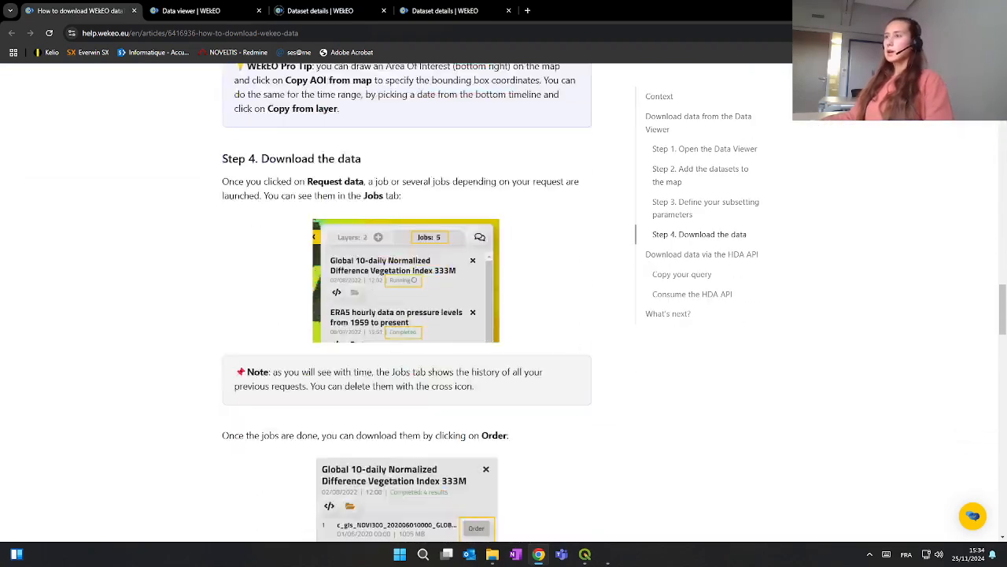
{"action": "scroll", "coordinate": [236, 280], "scroll_direction": "up", "scroll_amount": 20}
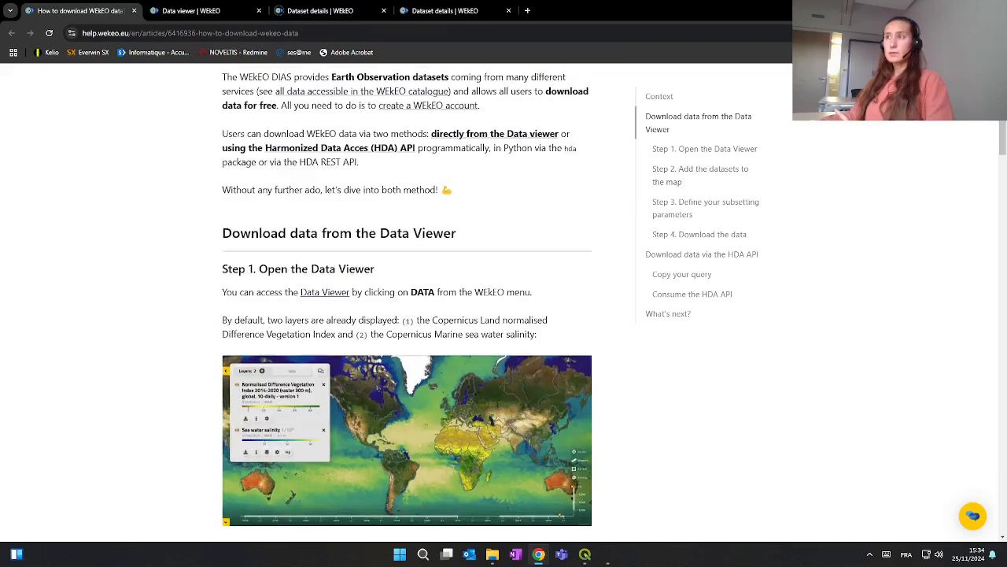
{"action": "scroll", "coordinate": [244, 288], "scroll_direction": "up", "scroll_amount": 1}
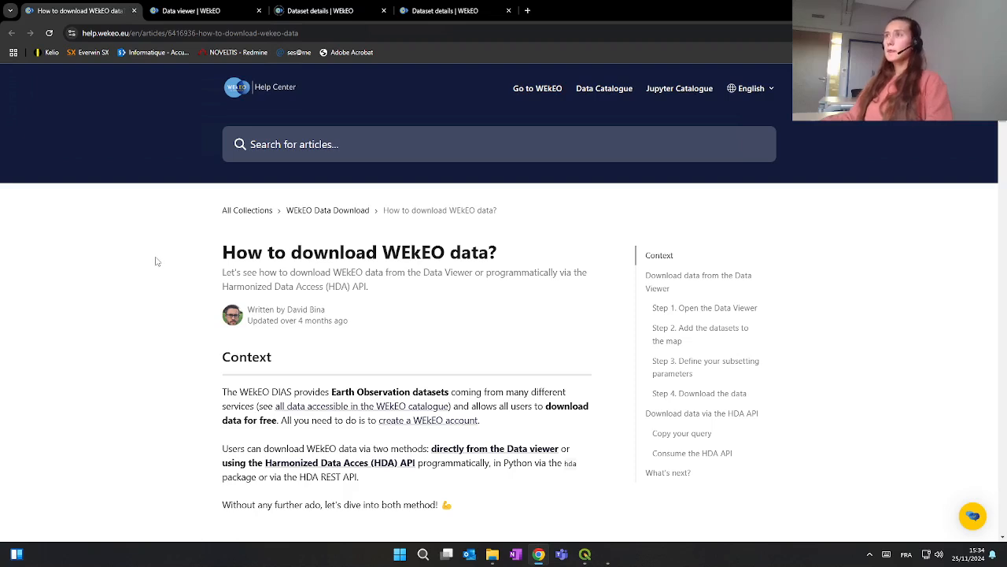
Step: Review the dataset details of the Copernicus Digital Elevation Model 30 meters and the Urban Atlas
{"action": "left_click", "coordinate": [335, 11]}
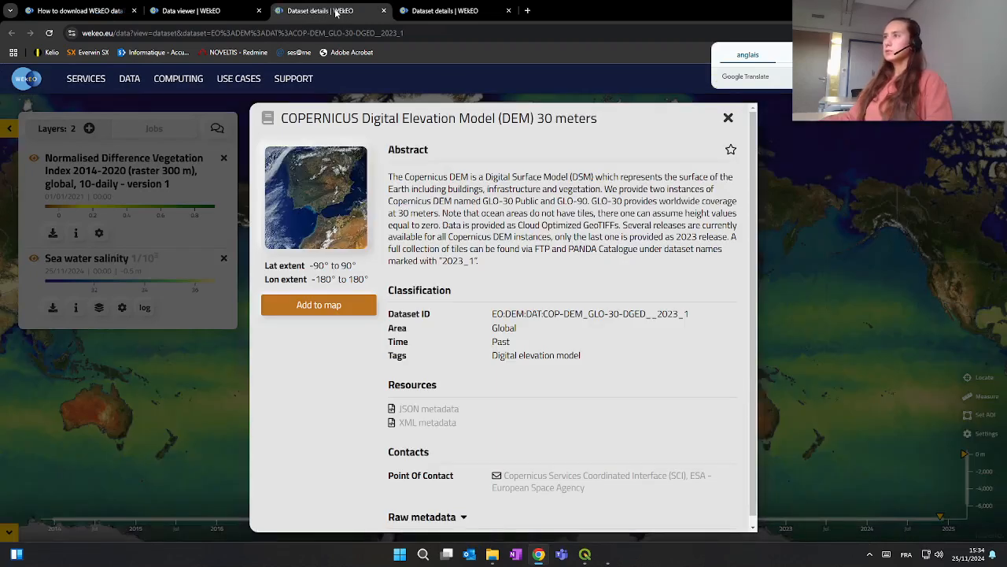
{"action": "left_click", "coordinate": [399, 11]}
{"action": "left_click", "coordinate": [329, 9]}
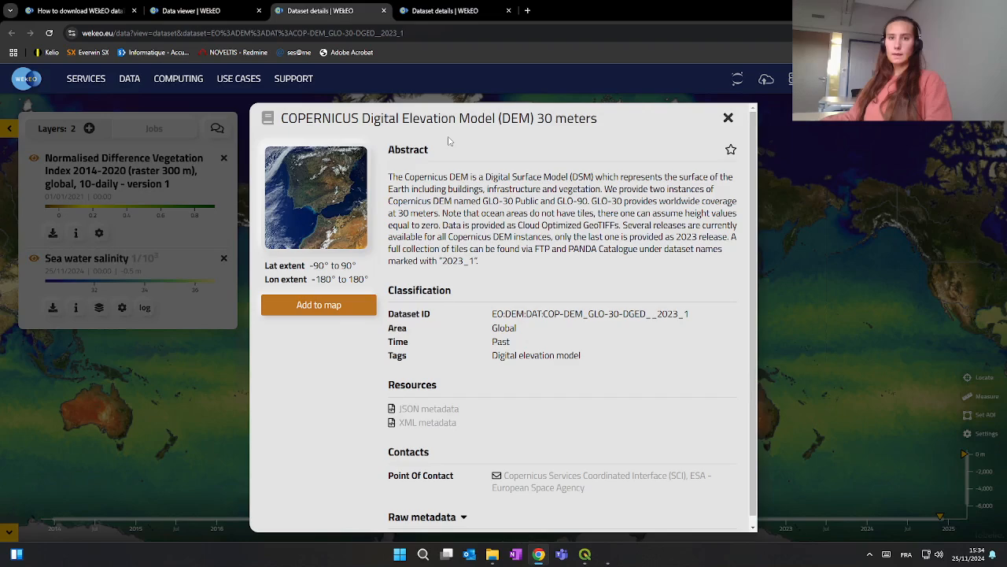
{"action": "left_click", "coordinate": [446, 14]}
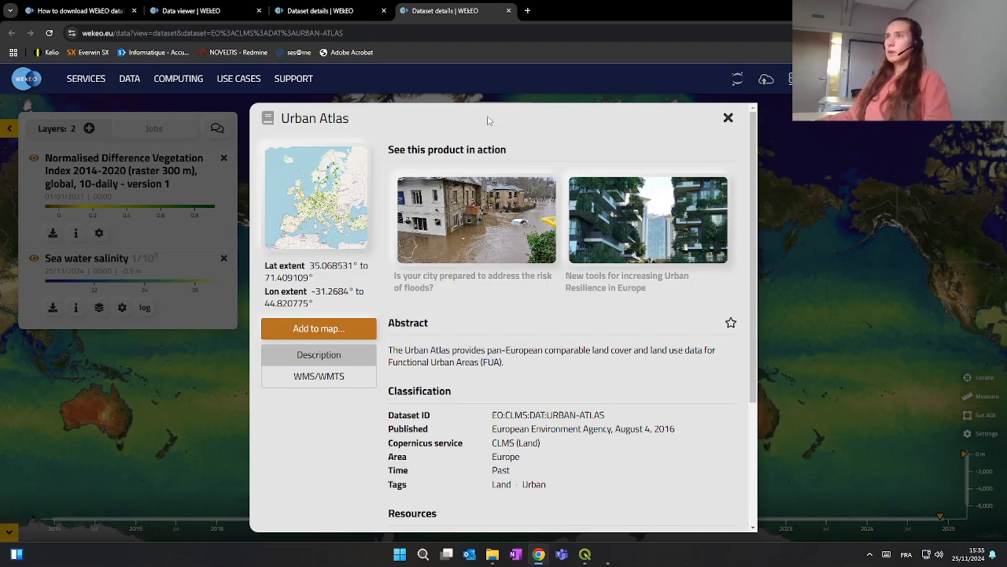
{"action": "left_click", "coordinate": [323, 14]}
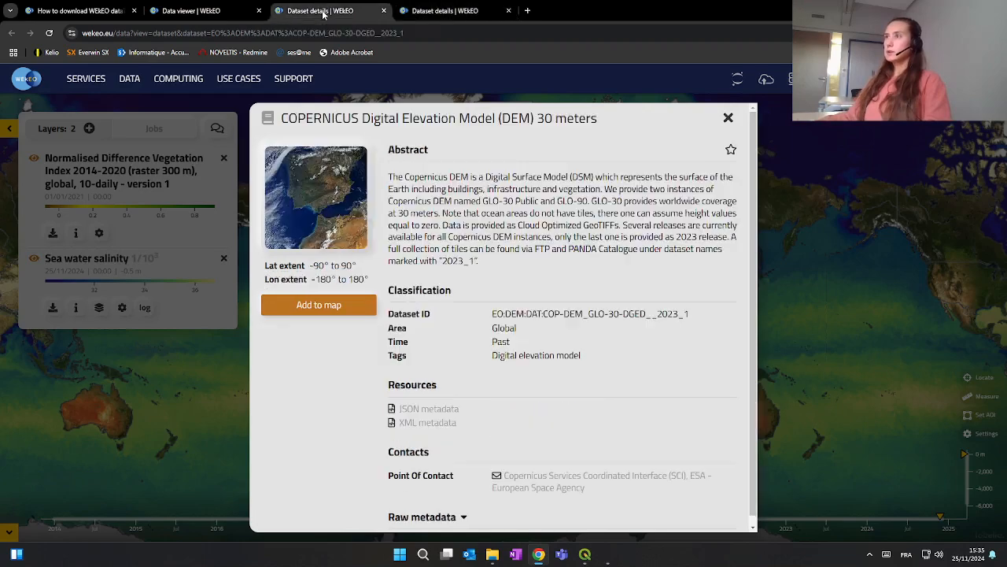
{"action": "left_click", "coordinate": [436, 13]}
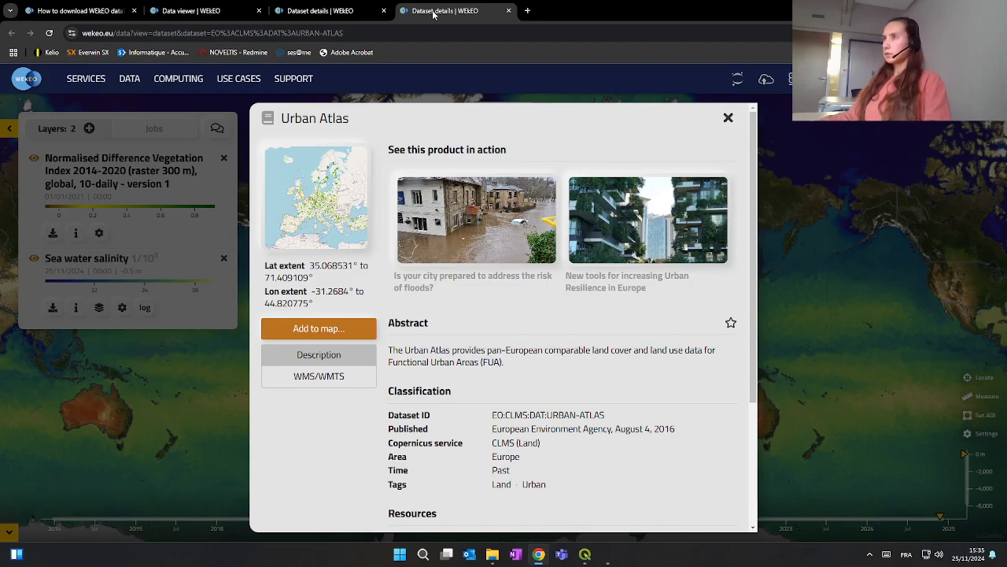
Step: Switch to the untitled QGIS project and open the XYZ connections for adding a layer
{"action": "left_click", "coordinate": [585, 556]}
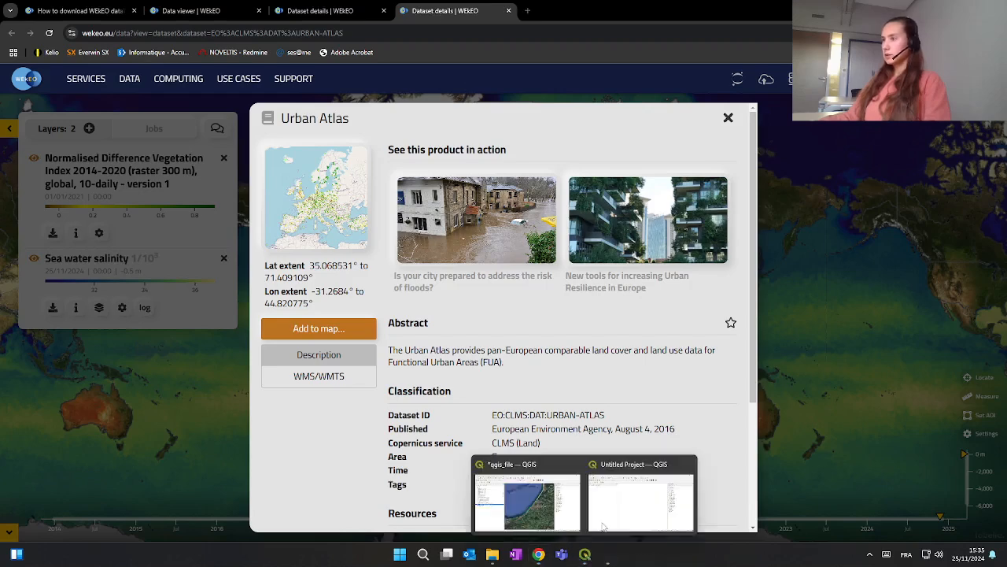
{"action": "left_click", "coordinate": [616, 498]}
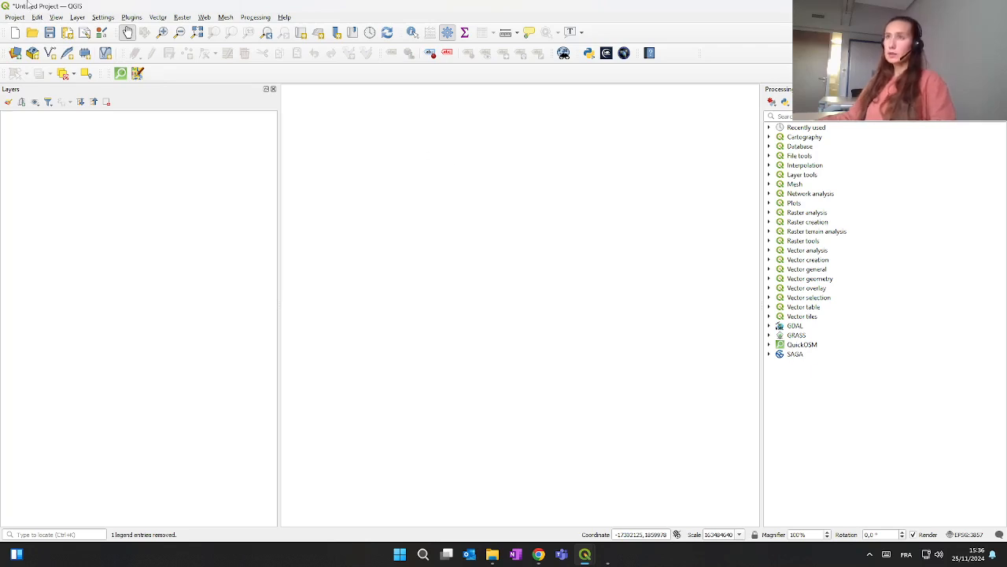
{"action": "left_click", "coordinate": [76, 18]}
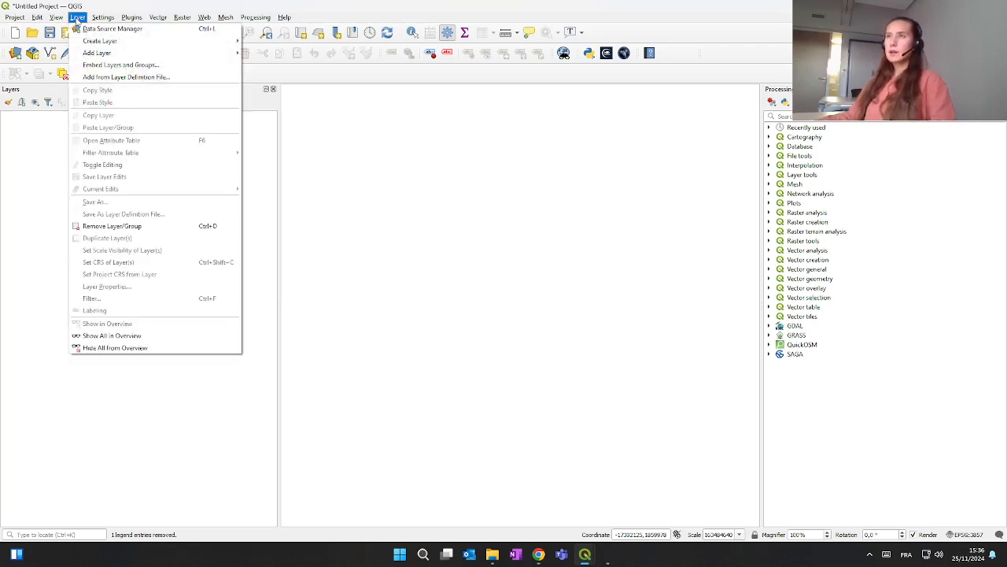
{"action": "mouse_move", "coordinate": [153, 54]}
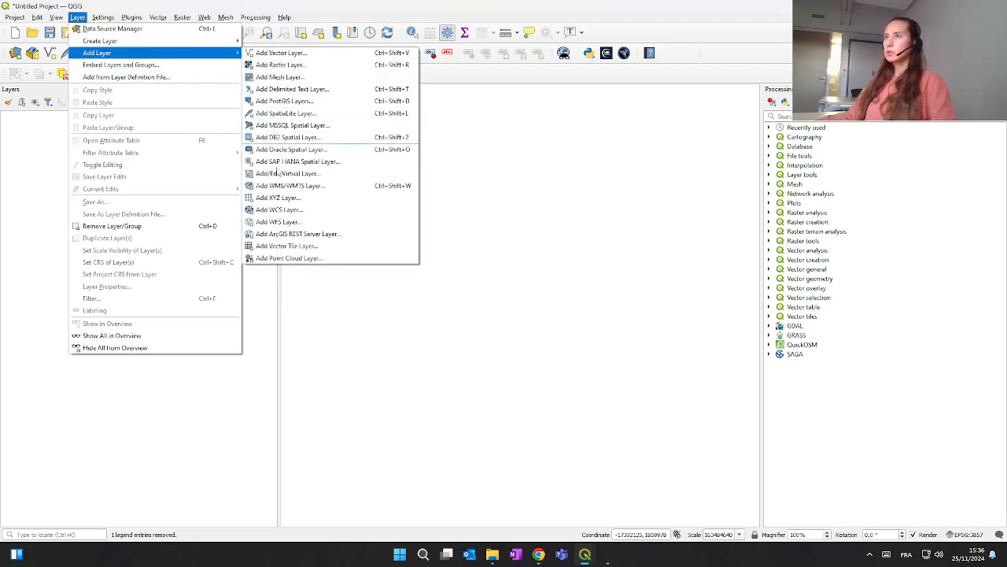
{"action": "left_click", "coordinate": [291, 198]}
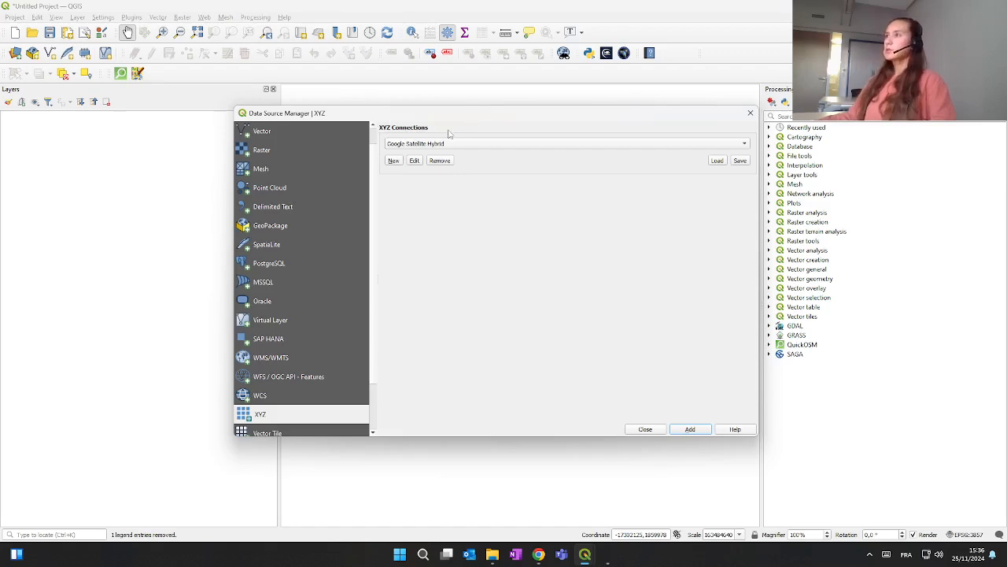
Step: Check the URL of the Google Satellite Hybrid XYZ connection and add that connection to the project as a layer
{"action": "left_click", "coordinate": [389, 161]}
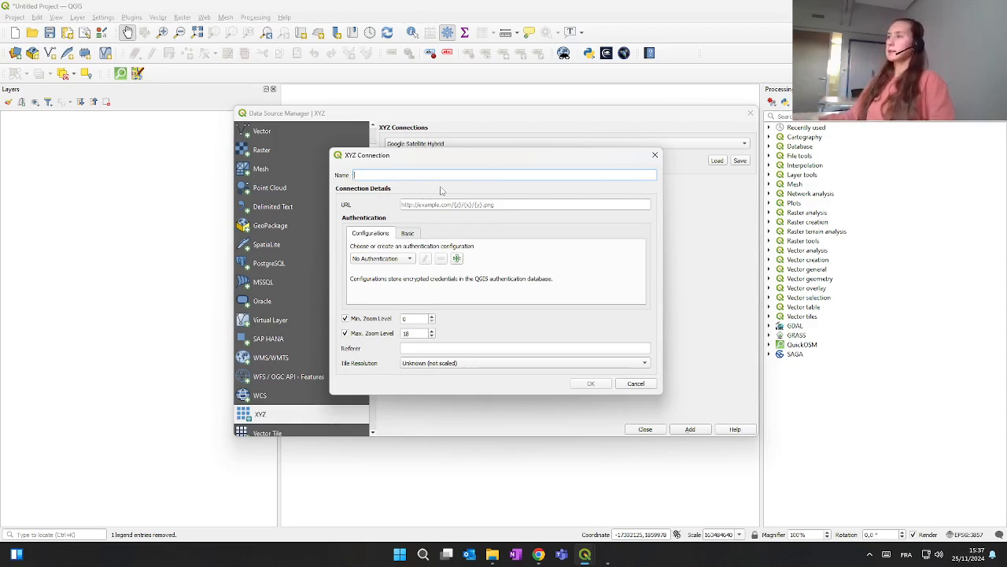
{"action": "left_click", "coordinate": [654, 154]}
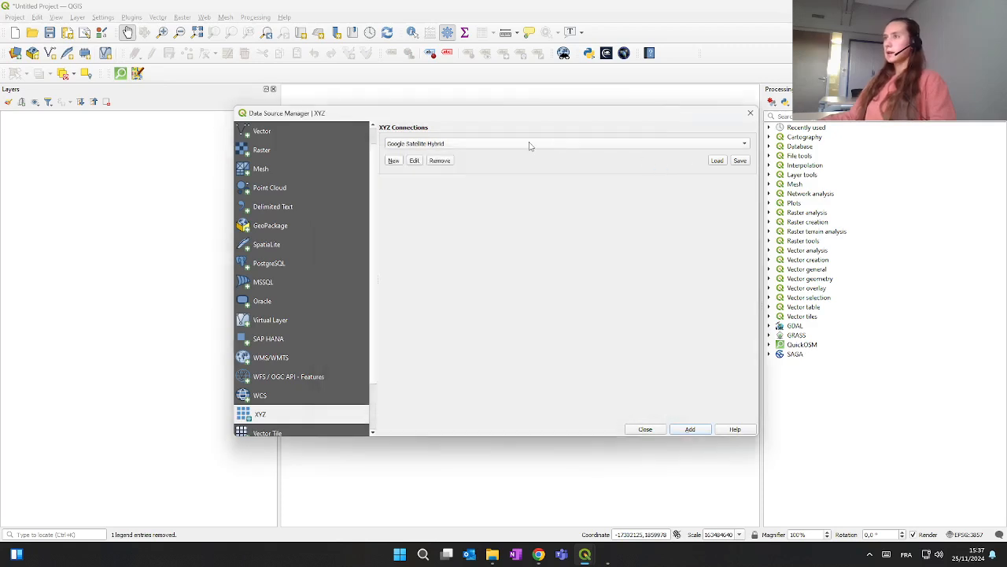
{"action": "left_click", "coordinate": [413, 160]}
{"action": "left_click_drag", "start_coordinate": [561, 204], "coordinate": [388, 204]}
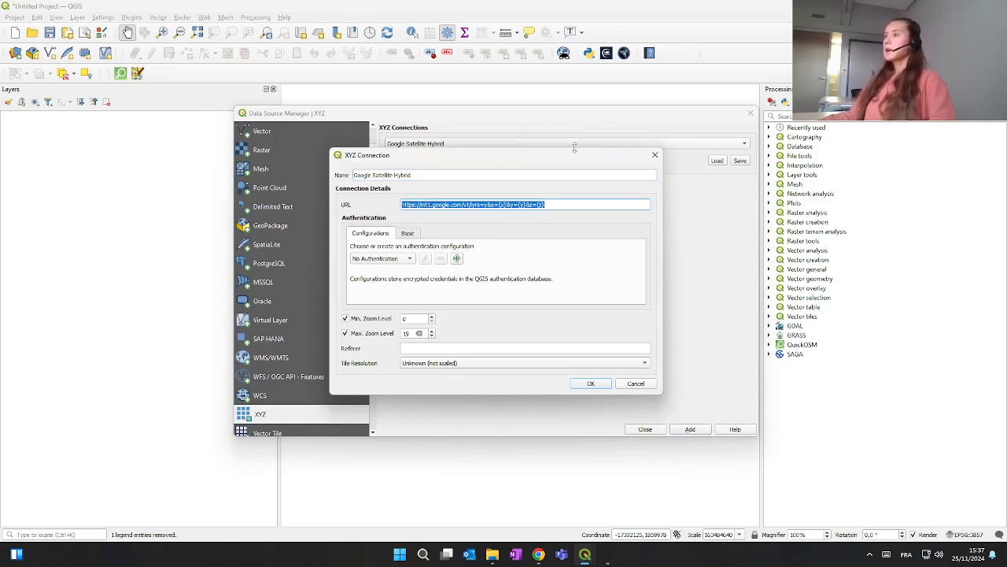
{"action": "left_click", "coordinate": [592, 384]}
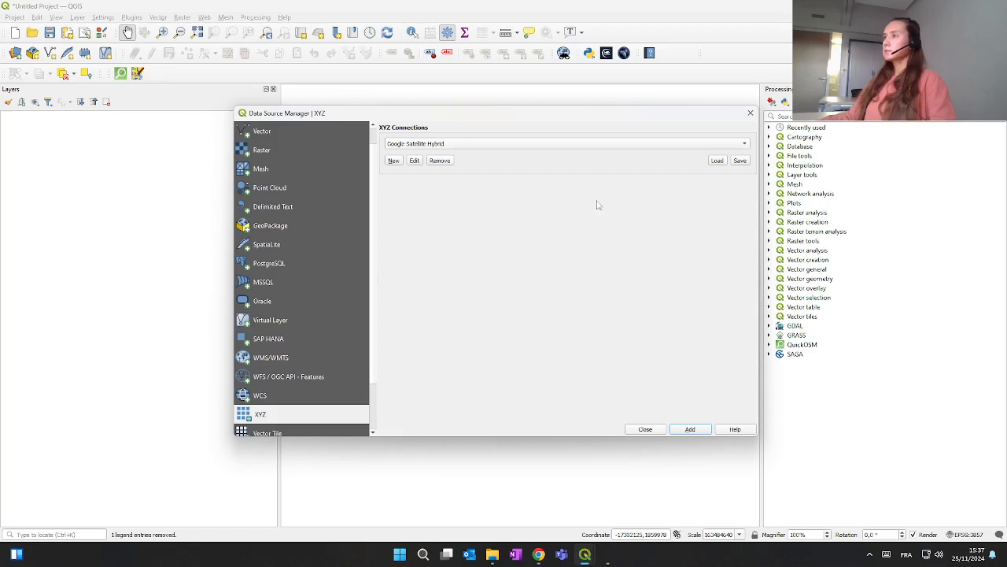
{"action": "left_click", "coordinate": [674, 432]}
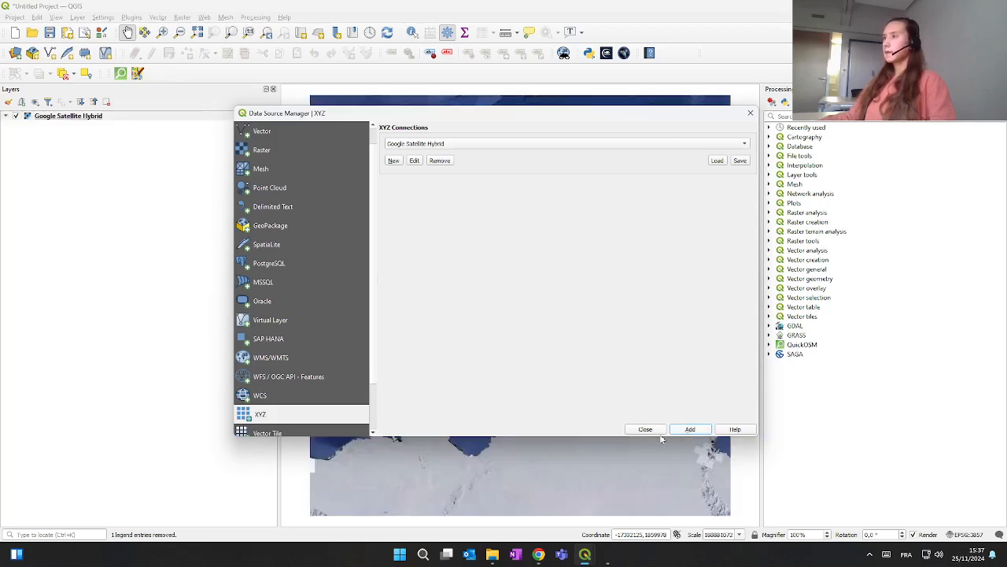
{"action": "left_click", "coordinate": [645, 429]}
Step: Zoom the satellite map in on the southwest French coast around Bayonne, Biarritz and Capbreton
{"action": "scroll", "coordinate": [536, 208], "scroll_direction": "up", "scroll_amount": 2}
{"action": "left_click_drag", "start_coordinate": [543, 218], "coordinate": [488, 242]}
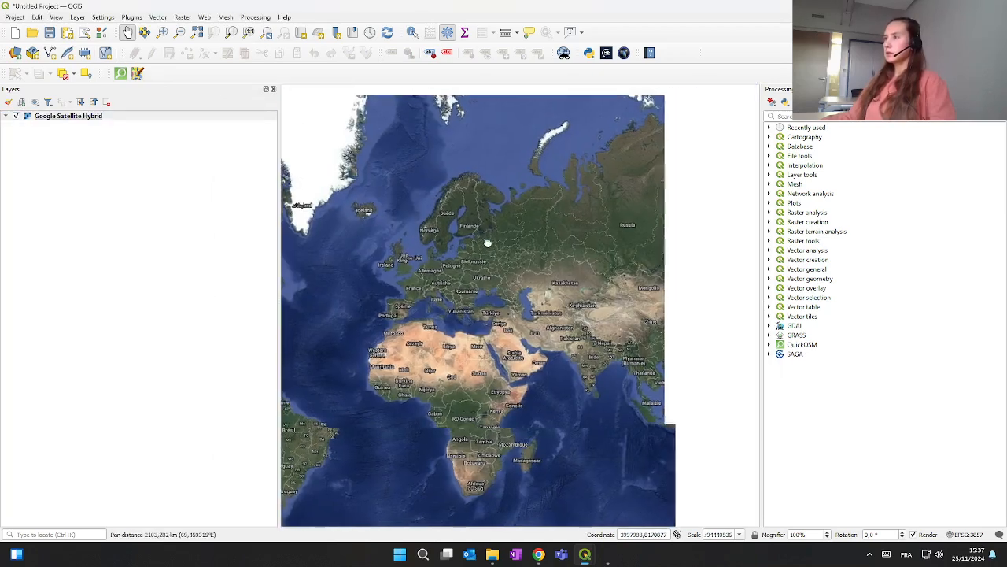
{"action": "scroll", "coordinate": [528, 286], "scroll_direction": "up", "scroll_amount": 2}
{"action": "scroll", "coordinate": [468, 351], "scroll_direction": "down", "scroll_amount": 2}
{"action": "scroll", "coordinate": [449, 330], "scroll_direction": "down", "scroll_amount": 1}
{"action": "left_click_drag", "start_coordinate": [449, 351], "coordinate": [608, 264]}
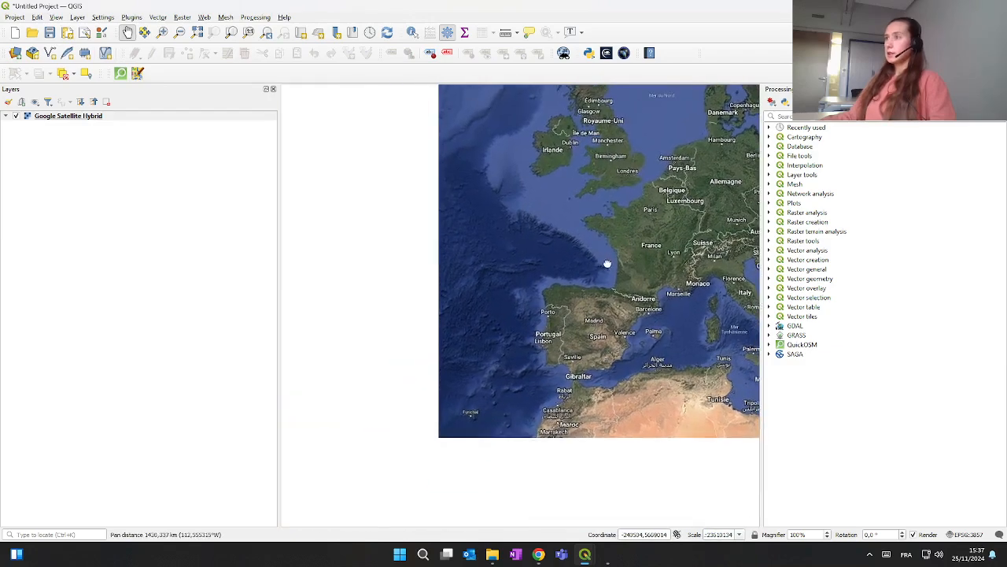
{"action": "left_click_drag", "start_coordinate": [639, 234], "coordinate": [482, 260]}
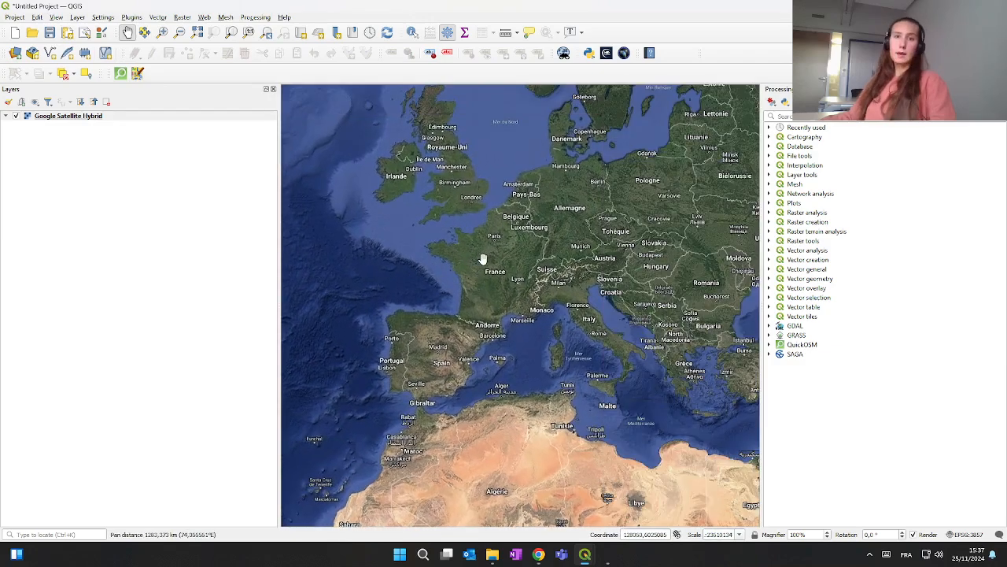
{"action": "scroll", "coordinate": [461, 297], "scroll_direction": "up", "scroll_amount": 2}
{"action": "left_click_drag", "start_coordinate": [400, 336], "coordinate": [542, 260]}
{"action": "scroll", "coordinate": [469, 352], "scroll_direction": "up", "scroll_amount": 1}
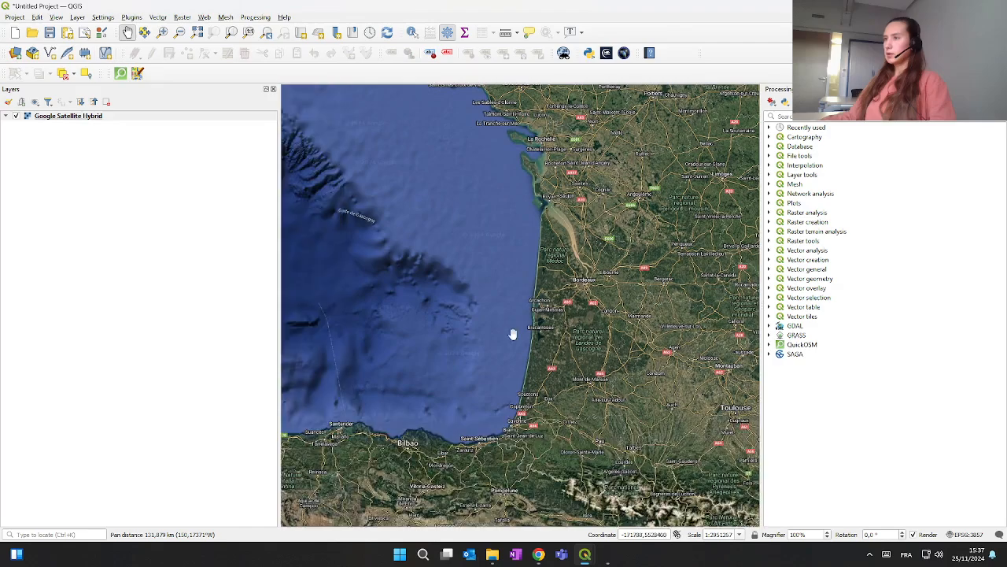
{"action": "scroll", "coordinate": [522, 353], "scroll_direction": "up", "scroll_amount": 2}
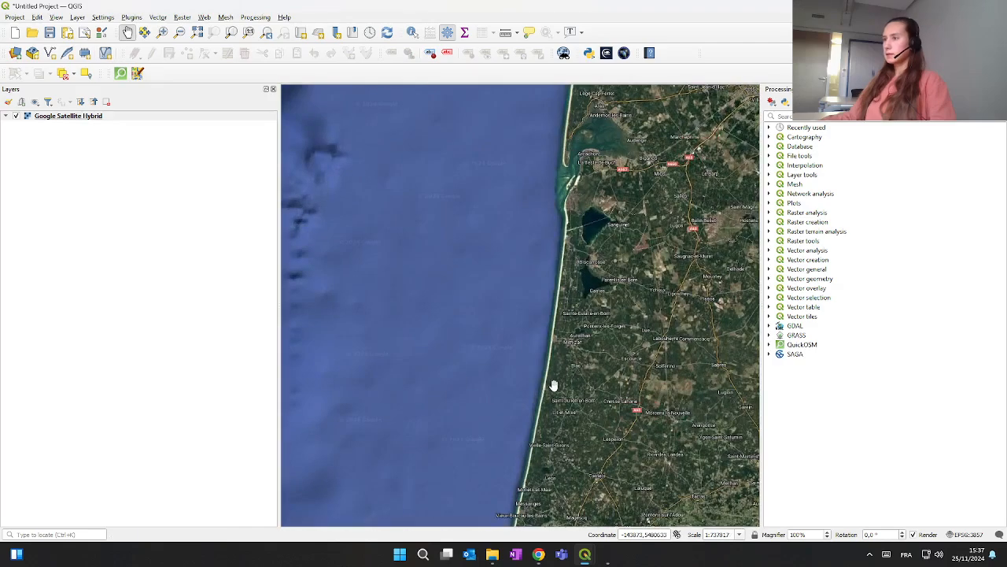
{"action": "scroll", "coordinate": [553, 385], "scroll_direction": "down", "scroll_amount": 2}
{"action": "left_click_drag", "start_coordinate": [553, 409], "coordinate": [572, 358]}
{"action": "scroll", "coordinate": [549, 414], "scroll_direction": "up", "scroll_amount": 3}
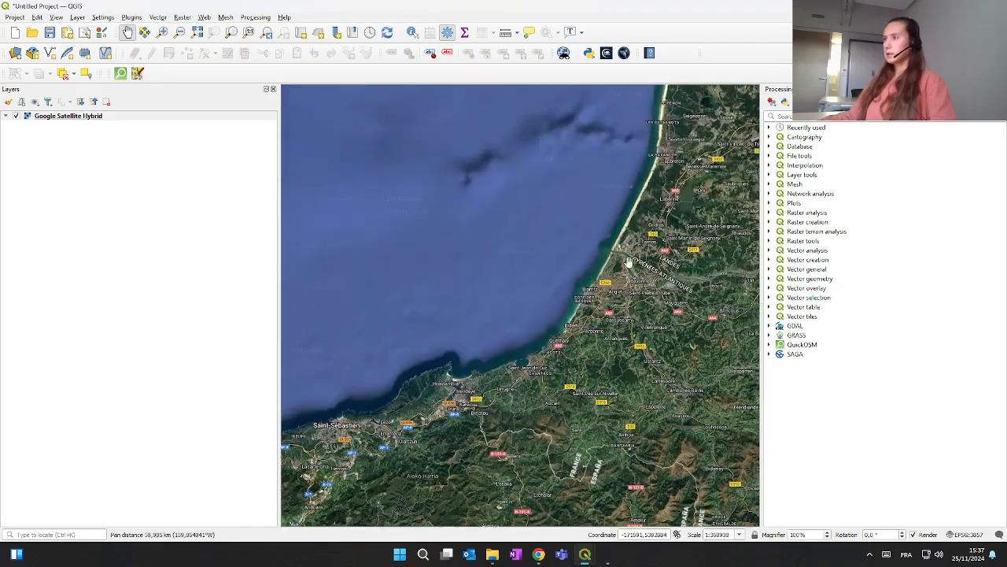
{"action": "left_click_drag", "start_coordinate": [620, 245], "coordinate": [534, 279]}
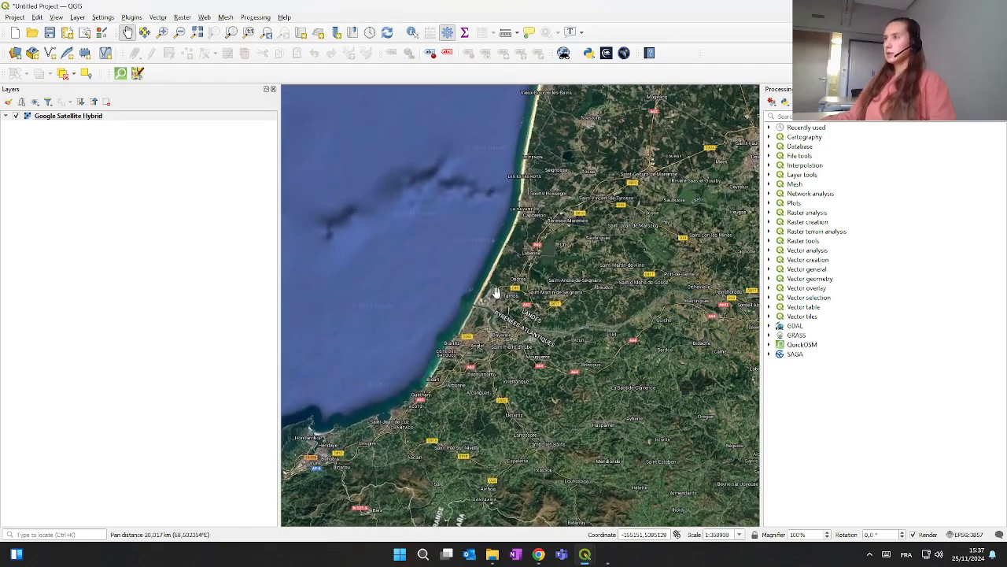
{"action": "scroll", "coordinate": [504, 281], "scroll_direction": "up", "scroll_amount": 1}
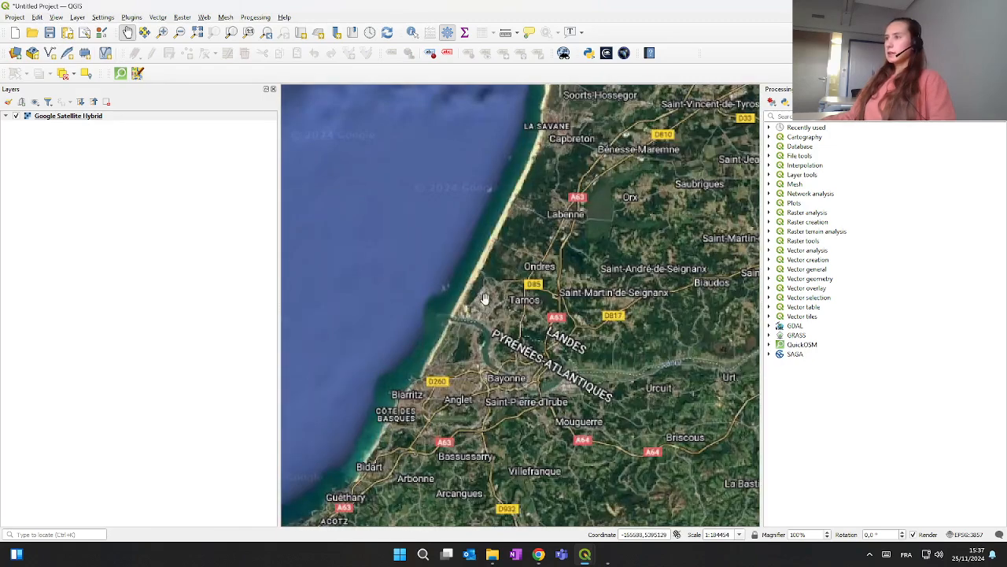
{"action": "left_click_drag", "start_coordinate": [489, 293], "coordinate": [529, 286]}
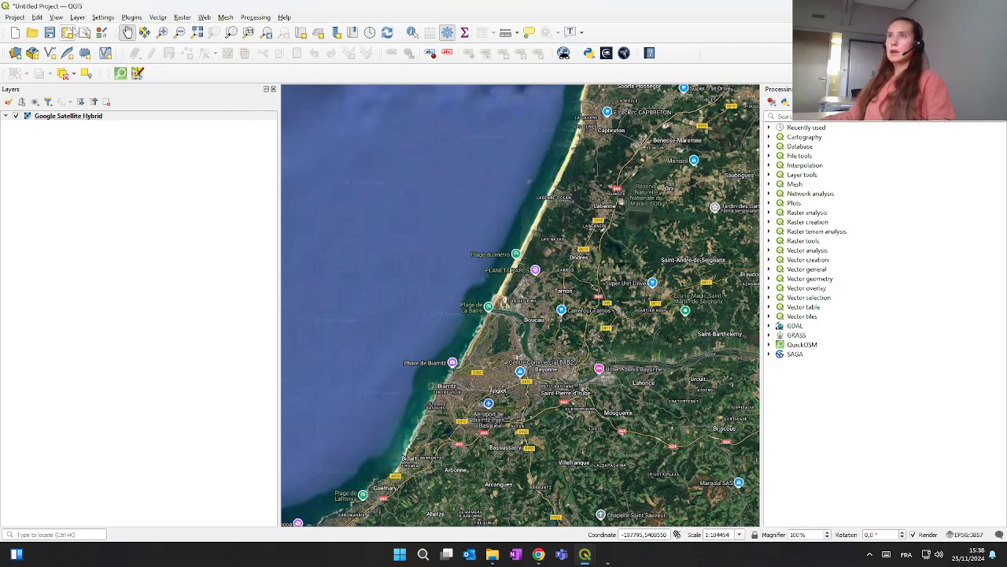
Step: Start adding a raster layer from file and browse to the WEkEO_coastal > QGIS > data folder
{"action": "left_click", "coordinate": [78, 17]}
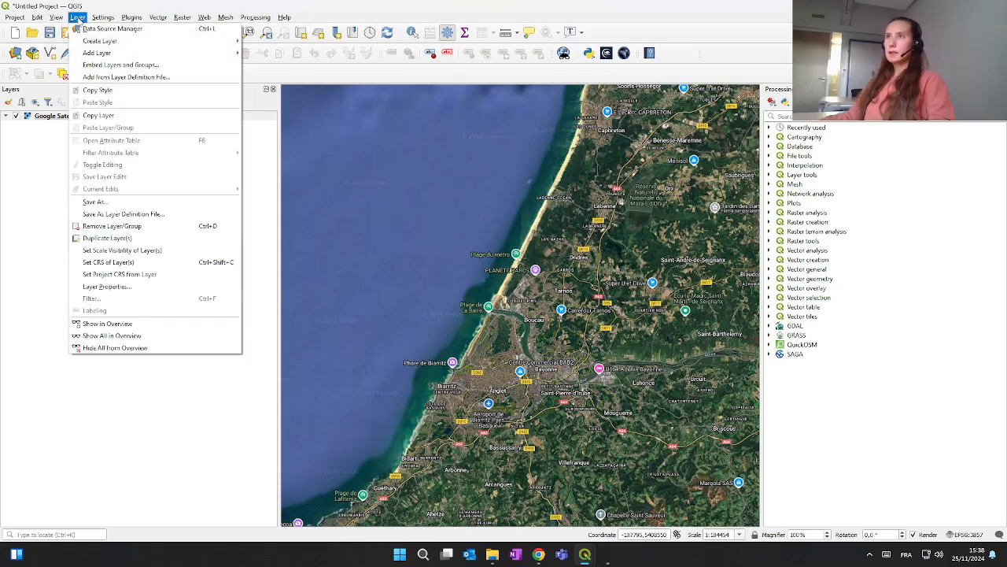
{"action": "mouse_move", "coordinate": [125, 53]}
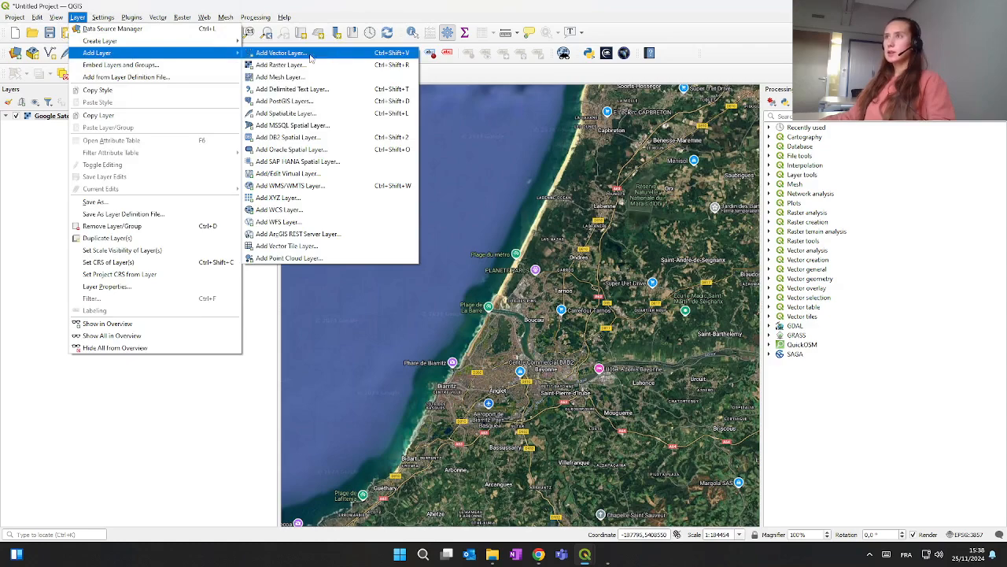
{"action": "left_click", "coordinate": [275, 65]}
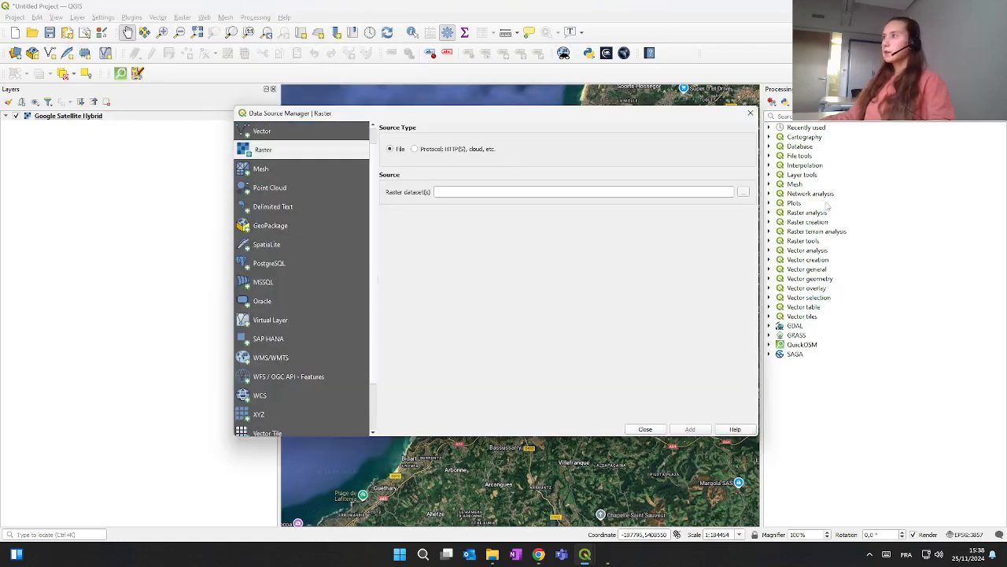
{"action": "left_click", "coordinate": [744, 192]}
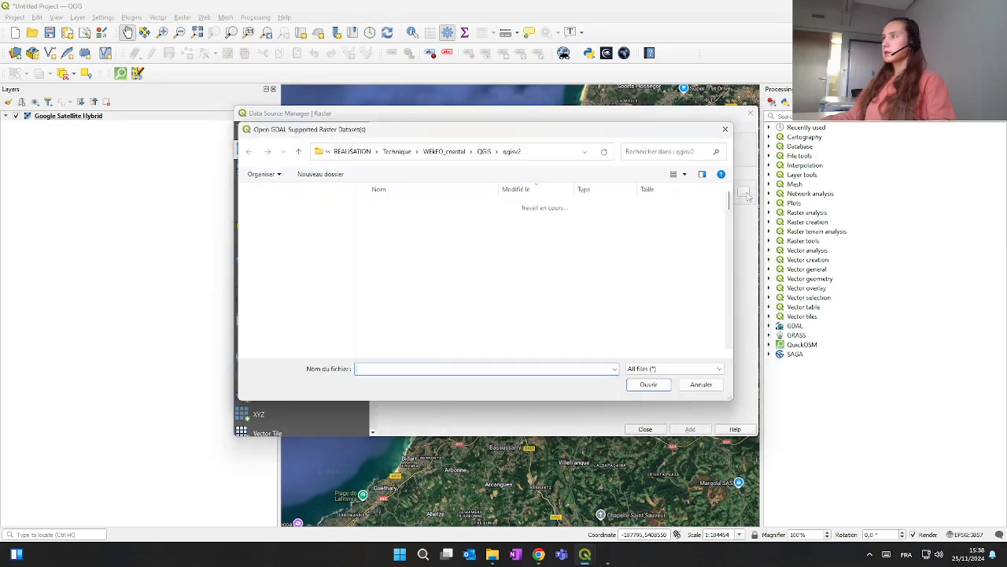
{"action": "left_click", "coordinate": [400, 151]}
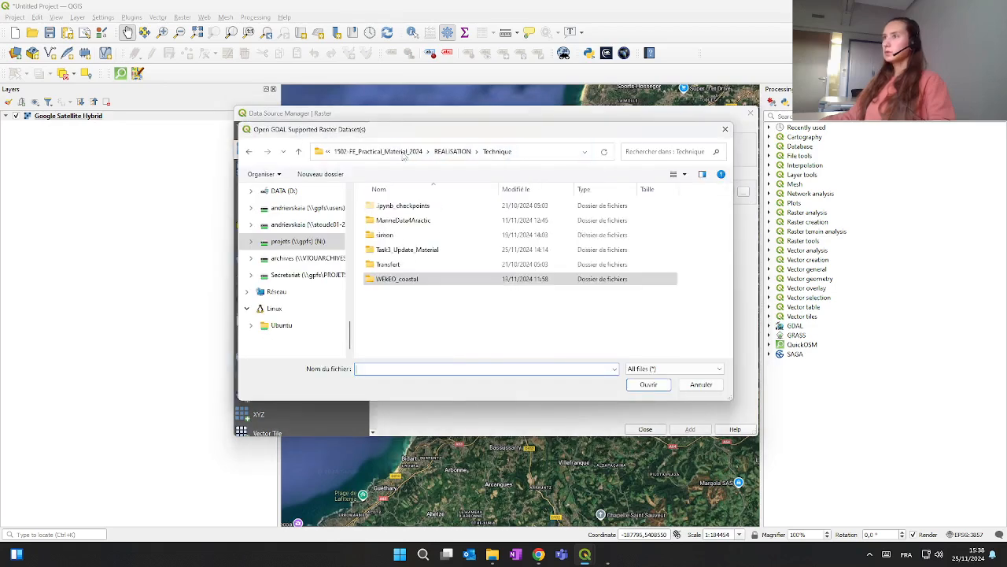
{"action": "double_click", "coordinate": [402, 275]}
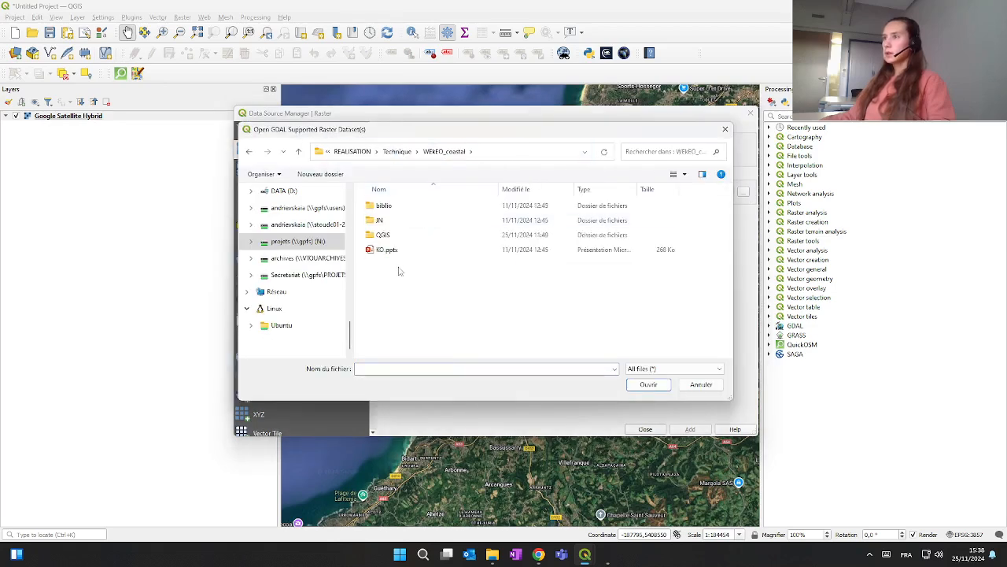
{"action": "double_click", "coordinate": [385, 235]}
{"action": "double_click", "coordinate": [382, 205]}
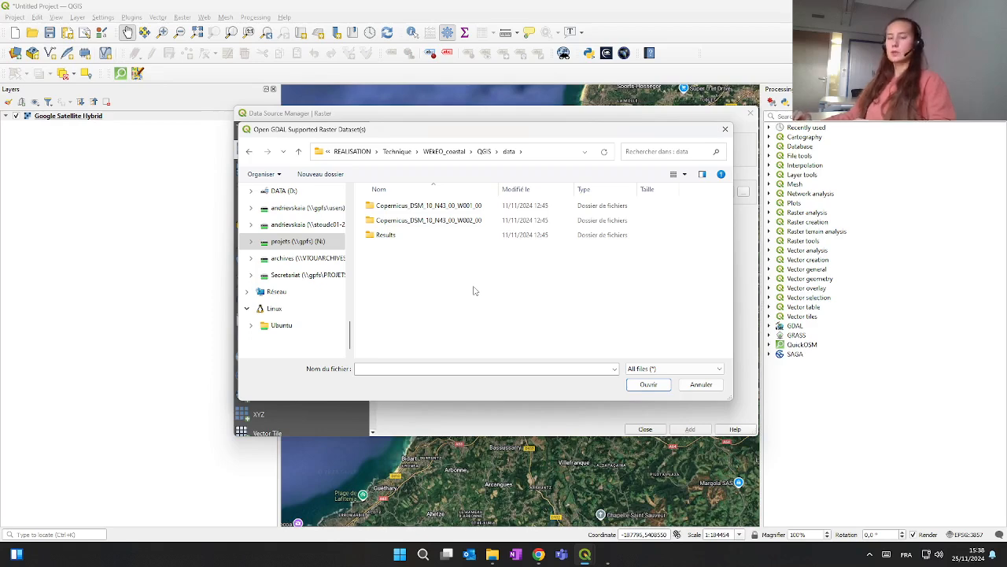
Step: Add Copernicus_DSM_10_N43_00_W001_00_DEM.dt2 from its tile's DEM folder to the project as a raster layer
{"action": "double_click", "coordinate": [411, 205]}
{"action": "double_click", "coordinate": [412, 206]}
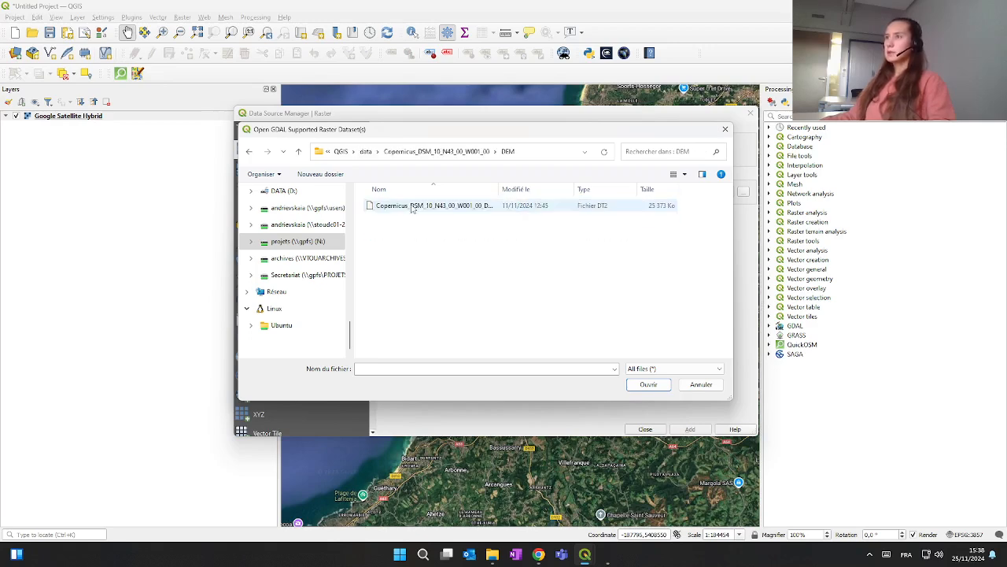
{"action": "double_click", "coordinate": [523, 191]}
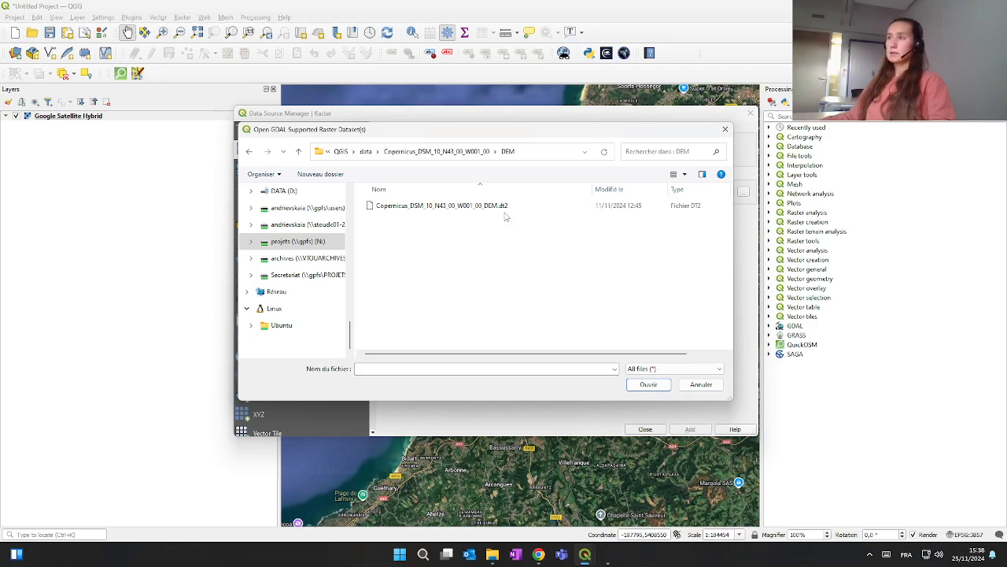
{"action": "left_click", "coordinate": [461, 210]}
{"action": "left_click", "coordinate": [644, 384]}
{"action": "left_click", "coordinate": [691, 430]}
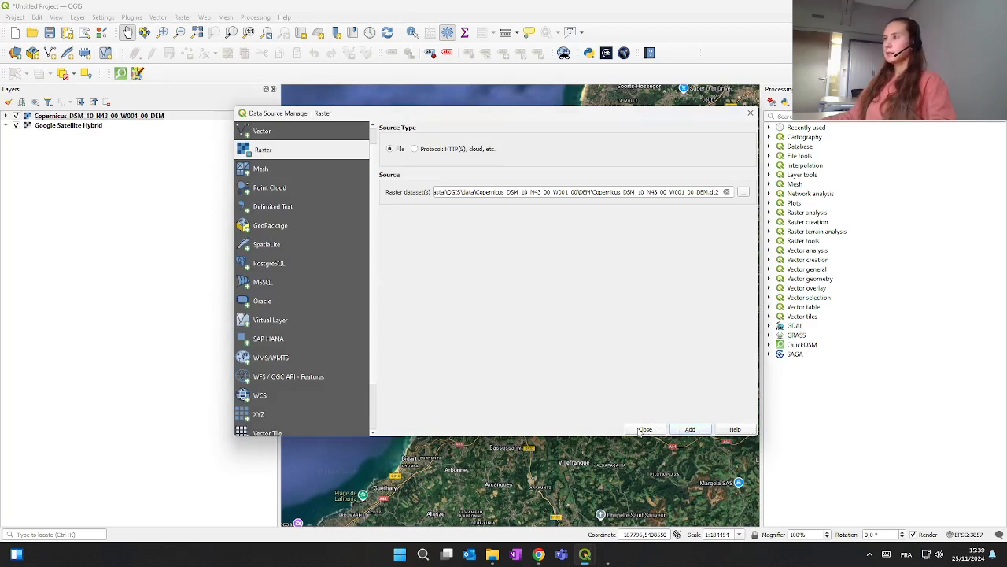
{"action": "left_click", "coordinate": [645, 429]}
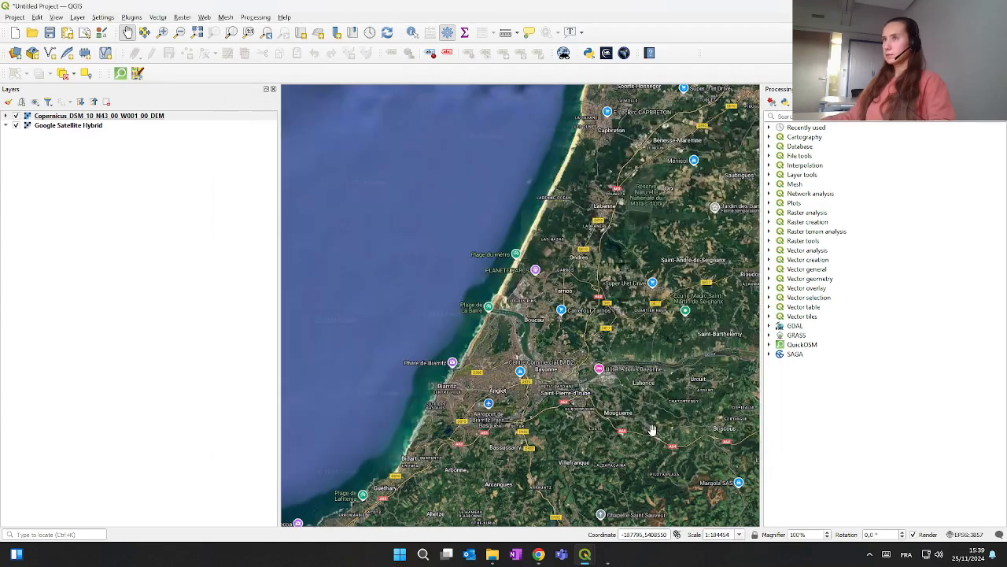
Step: Expand the W001 DEM layer's legend and view the tile's full extent on the map
{"action": "left_click_drag", "start_coordinate": [558, 352], "coordinate": [513, 305]}
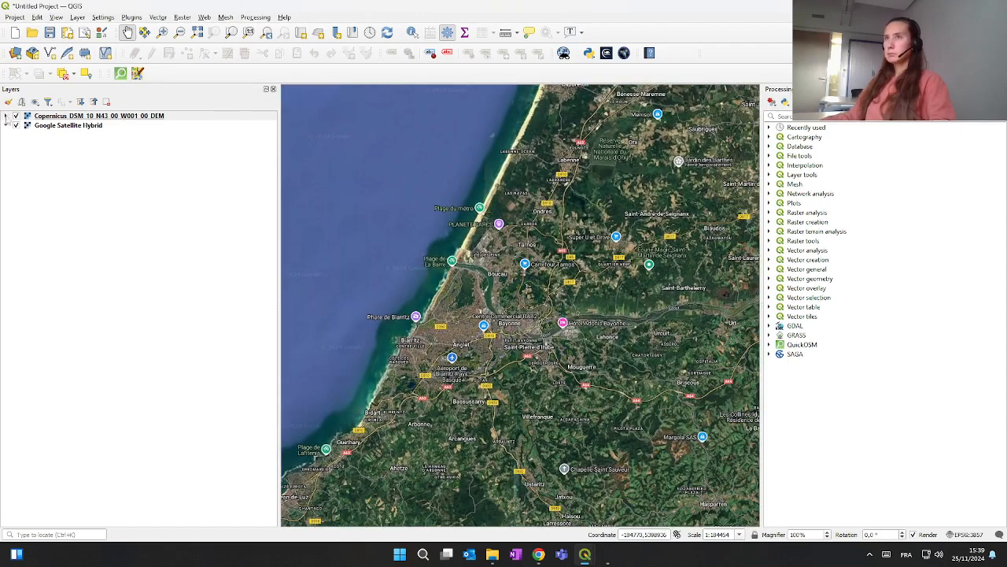
{"action": "left_click", "coordinate": [7, 116]}
{"action": "scroll", "coordinate": [482, 287], "scroll_direction": "down", "scroll_amount": 2}
{"action": "scroll", "coordinate": [482, 287], "scroll_direction": "down", "scroll_amount": 1}
{"action": "left_click_drag", "start_coordinate": [546, 273], "coordinate": [527, 273]}
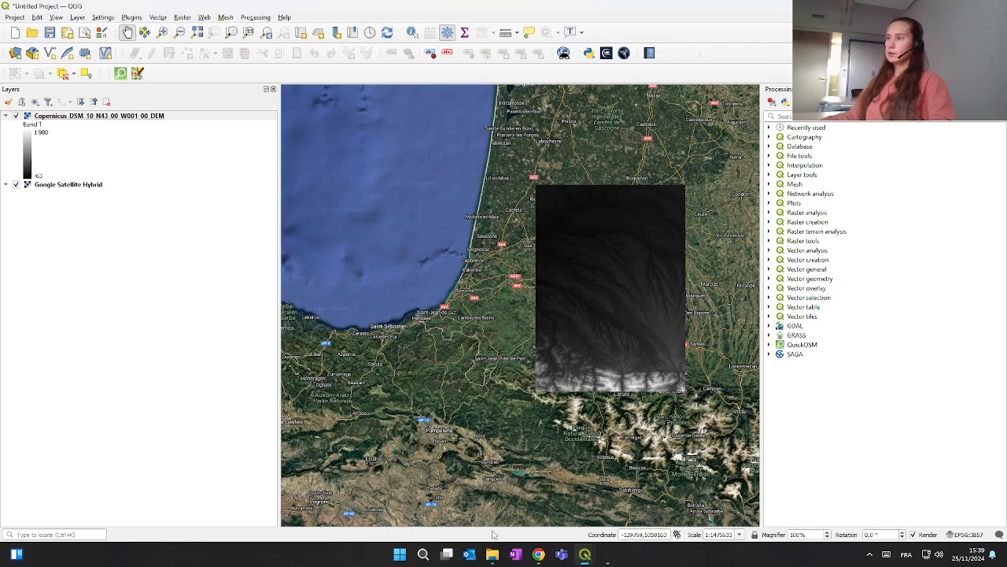
Step: Switch to the file explorer and add the DEM file from the Copernicus_DSM_10_N43_00_W002_00 folder to the QGIS project
{"action": "left_click", "coordinate": [493, 555]}
{"action": "left_click", "coordinate": [423, 213]}
{"action": "double_click", "coordinate": [422, 214]}
{"action": "double_click", "coordinate": [398, 197]}
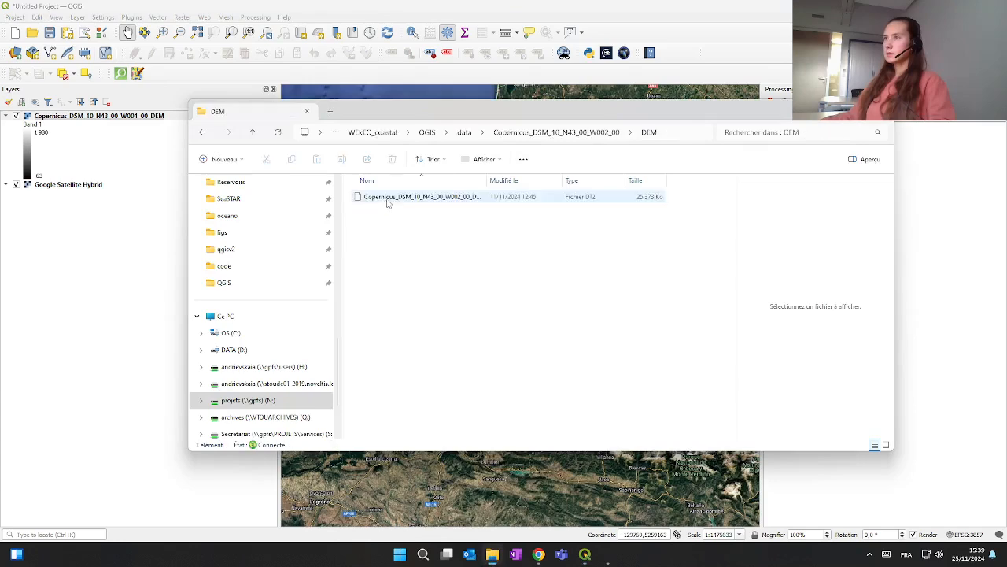
{"action": "left_click", "coordinate": [391, 200]}
{"action": "left_click_drag", "start_coordinate": [391, 200], "coordinate": [125, 376]}
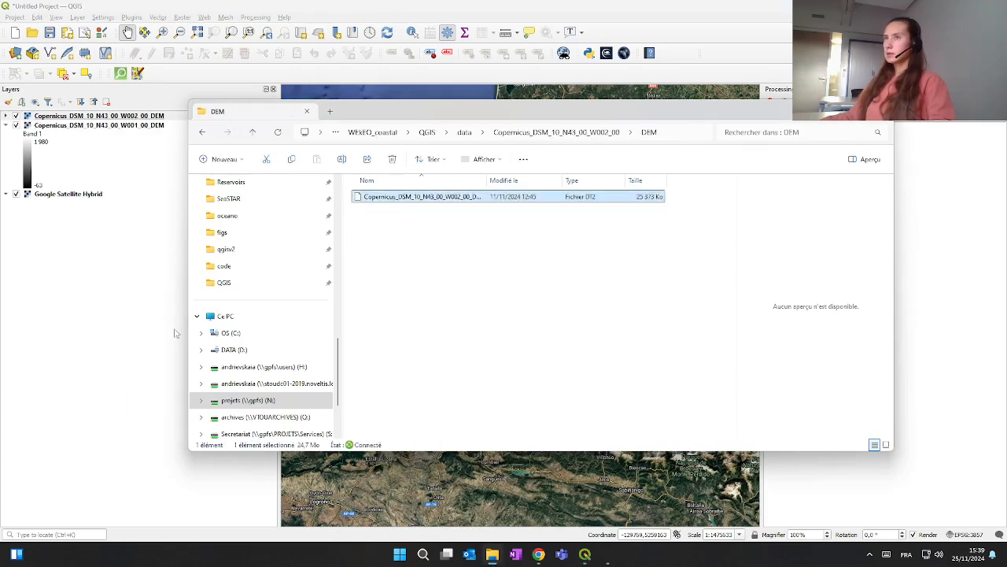
{"action": "left_click", "coordinate": [833, 112]}
Step: Compare the coverage of the W001 and W002 DEM tiles by hiding and showing both layers
{"action": "scroll", "coordinate": [572, 268], "scroll_direction": "up", "scroll_amount": 1}
{"action": "scroll", "coordinate": [570, 269], "scroll_direction": "down", "scroll_amount": 2}
{"action": "scroll", "coordinate": [449, 282], "scroll_direction": "up", "scroll_amount": 1}
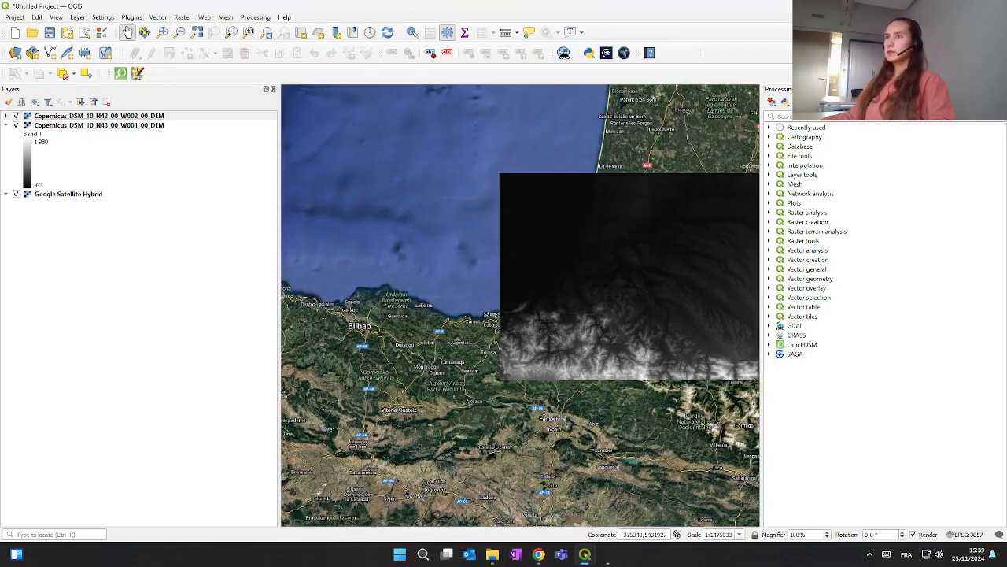
{"action": "left_click", "coordinate": [16, 116]}
{"action": "left_click", "coordinate": [16, 125]}
{"action": "left_click", "coordinate": [16, 125]}
{"action": "left_click", "coordinate": [16, 115]}
{"action": "left_click_drag", "start_coordinate": [621, 254], "coordinate": [524, 257]}
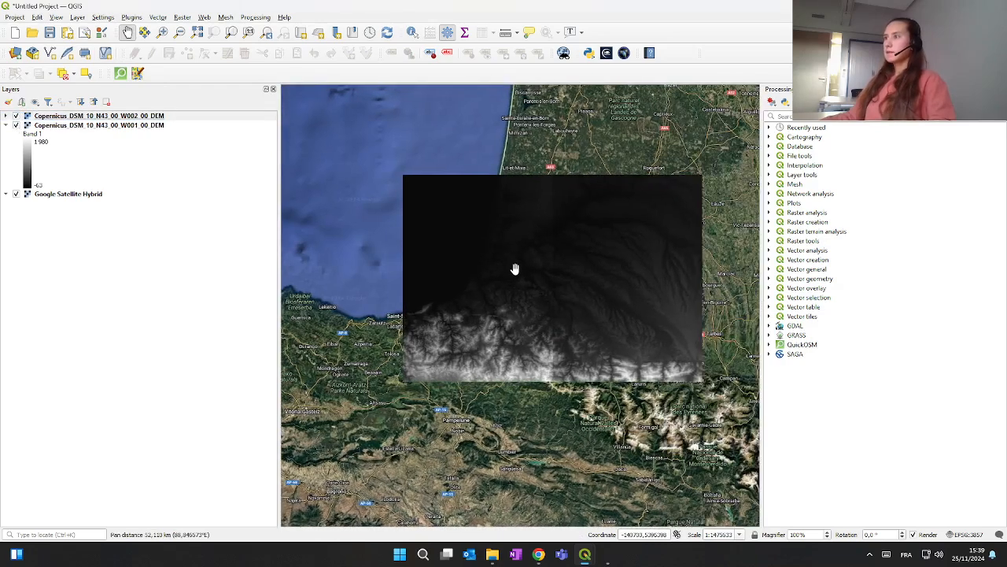
Step: Examine the relief and the seam between the two adjoining DEM tiles at several scales
{"action": "scroll", "coordinate": [511, 273], "scroll_direction": "up", "scroll_amount": 2}
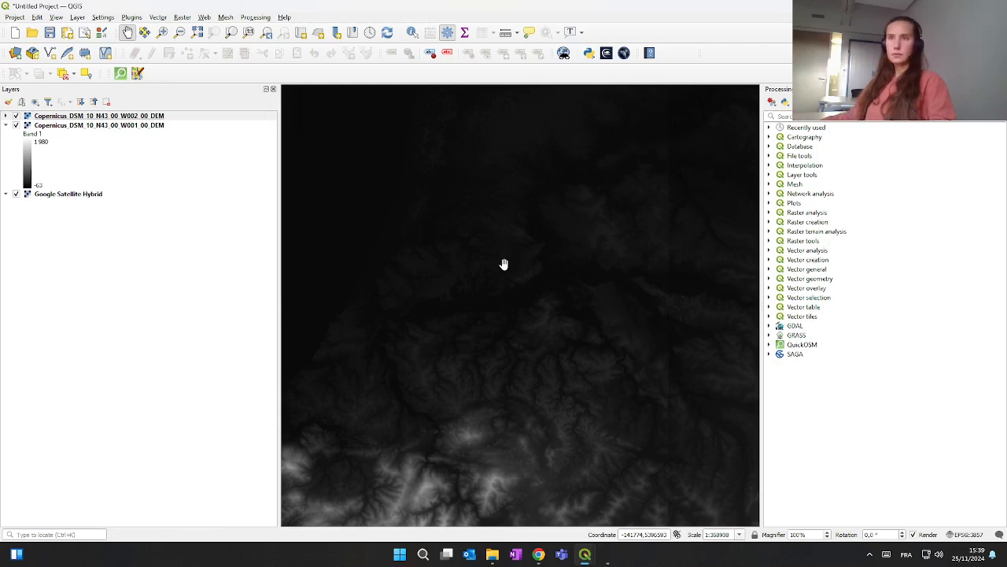
{"action": "scroll", "coordinate": [554, 288], "scroll_direction": "down", "scroll_amount": 3}
{"action": "left_click_drag", "start_coordinate": [564, 296], "coordinate": [478, 330]}
{"action": "scroll", "coordinate": [513, 303], "scroll_direction": "up", "scroll_amount": 1}
{"action": "scroll", "coordinate": [512, 303], "scroll_direction": "up", "scroll_amount": 1}
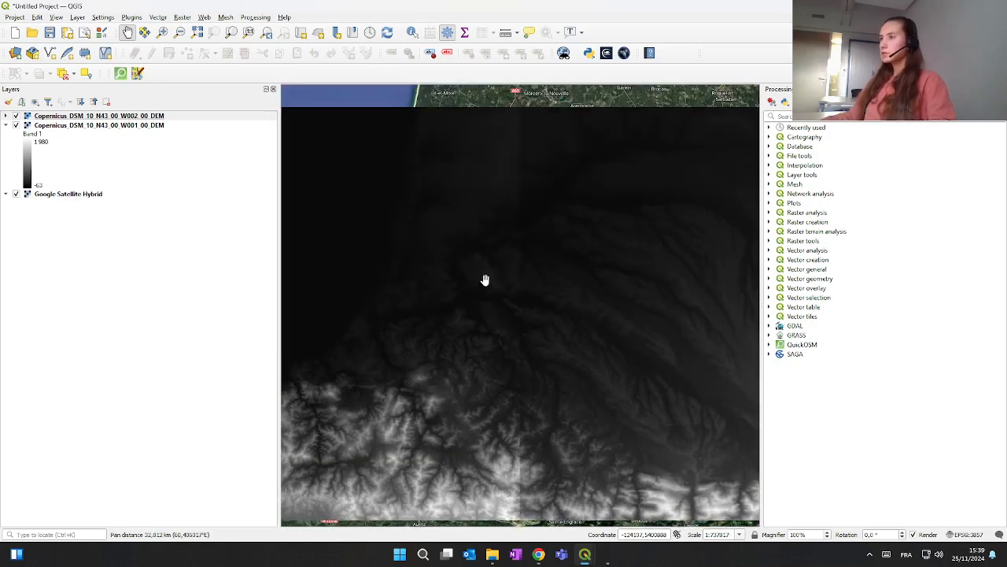
{"action": "left_click_drag", "start_coordinate": [509, 264], "coordinate": [535, 275]}
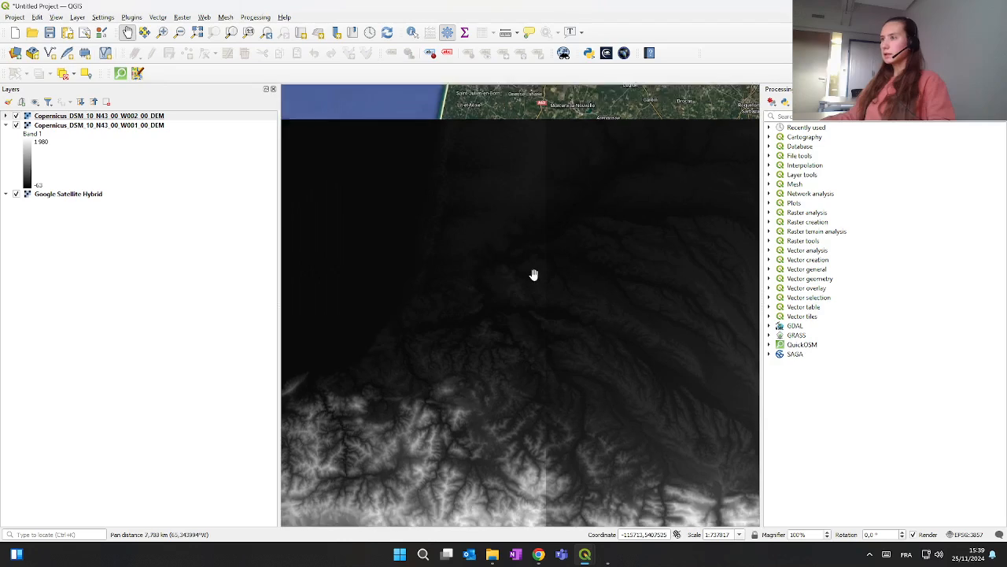
{"action": "scroll", "coordinate": [534, 274], "scroll_direction": "down", "scroll_amount": 1}
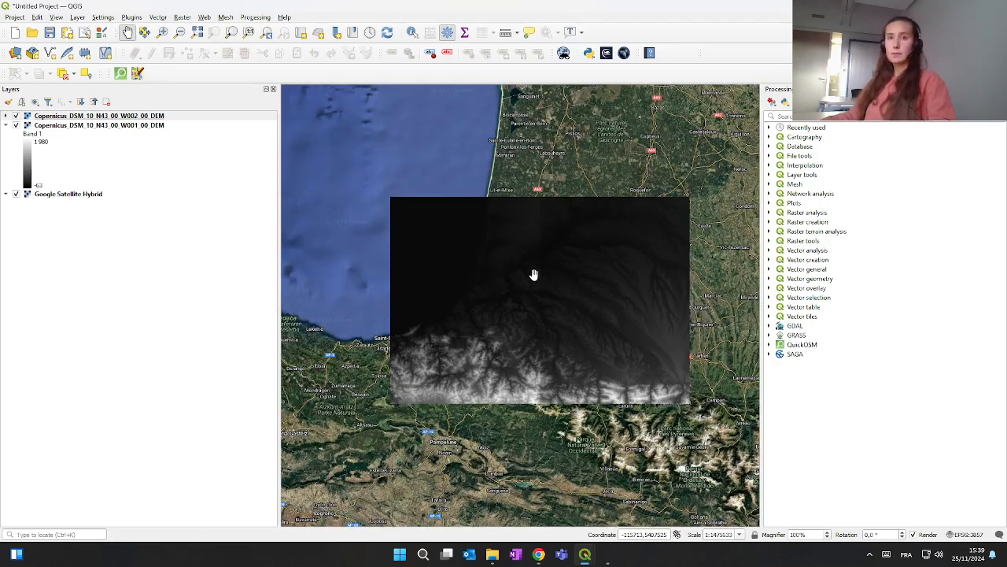
{"action": "mouse_move", "coordinate": [558, 292]}
{"action": "left_mouse_down"}
{"action": "mouse_move", "coordinate": [548, 276]}
{"action": "mouse_move", "coordinate": [540, 283]}
{"action": "left_mouse_up"}
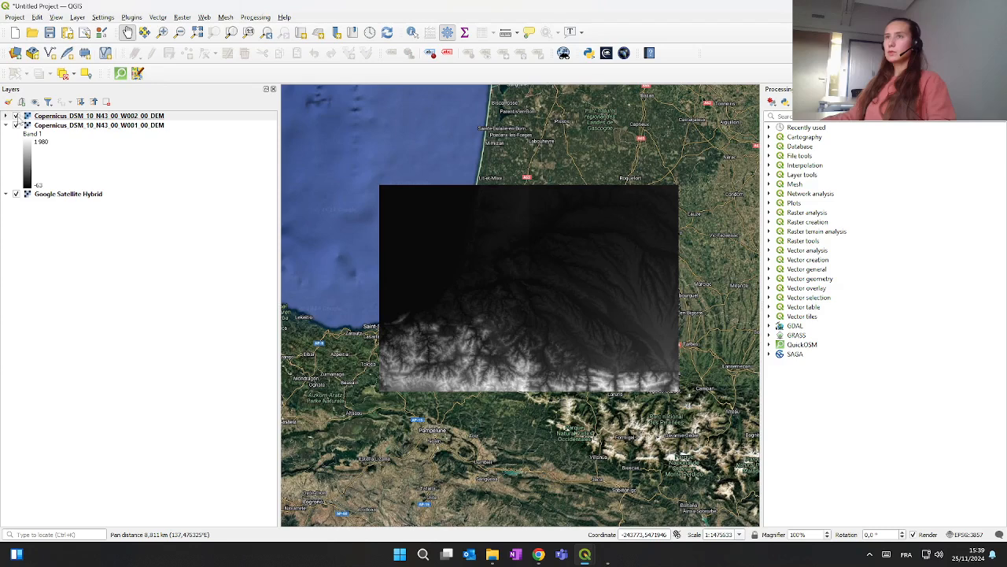
Step: Hide and show the two DEM layers again to check that they are separate rasters
{"action": "left_click", "coordinate": [16, 116]}
{"action": "left_click", "coordinate": [16, 125]}
{"action": "left_click", "coordinate": [16, 125]}
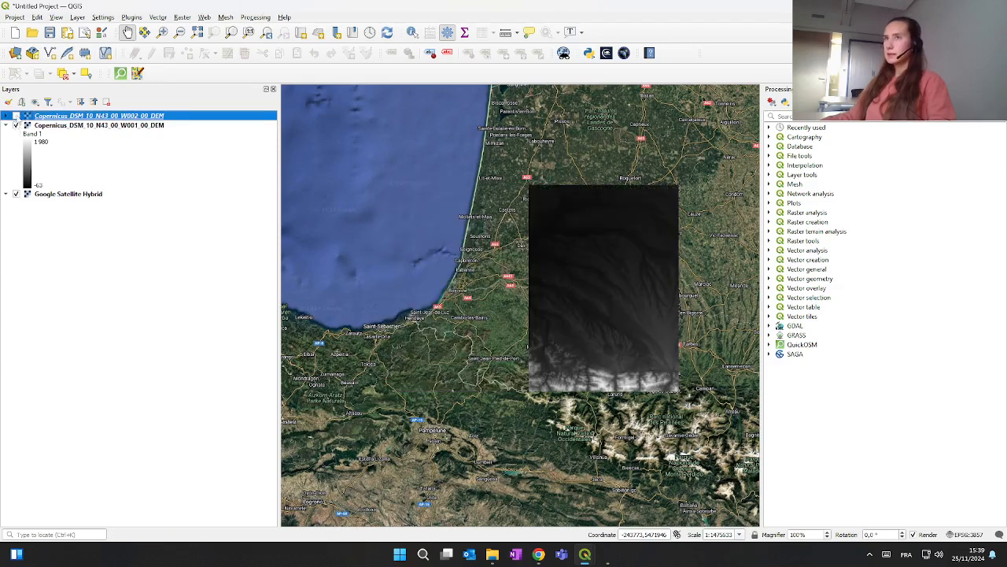
{"action": "left_click", "coordinate": [15, 116]}
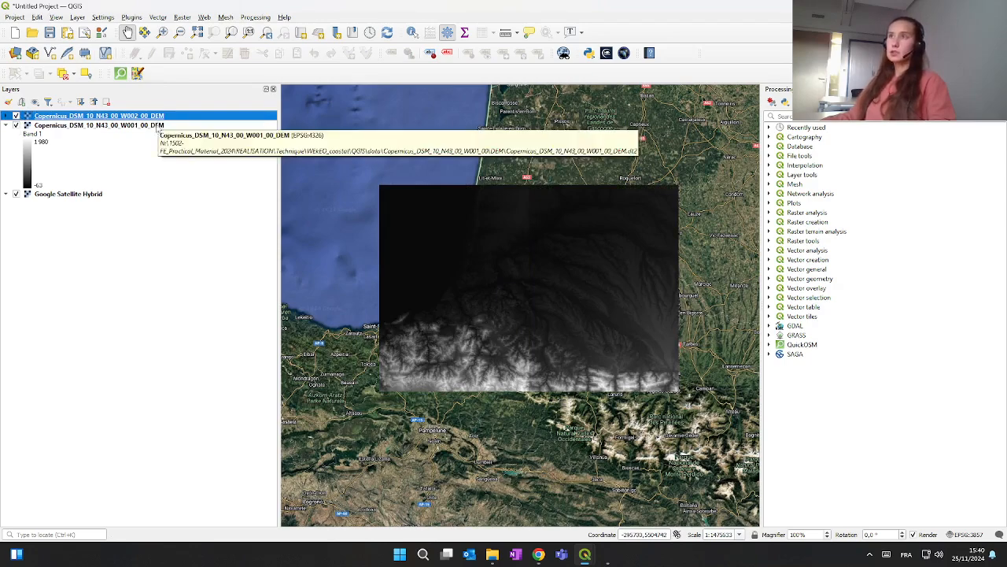
{"action": "left_click", "coordinate": [182, 18]}
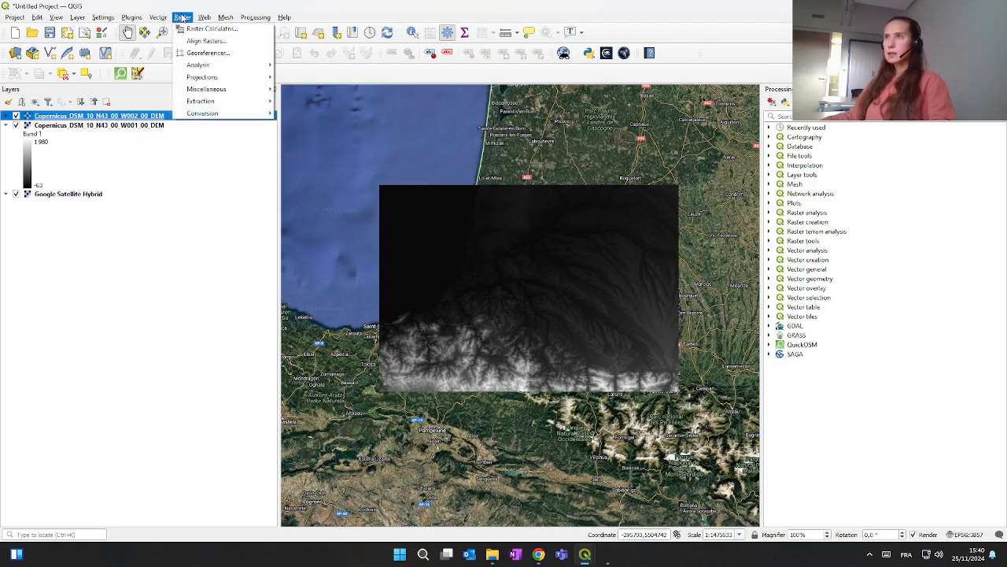
{"action": "mouse_move", "coordinate": [247, 113]}
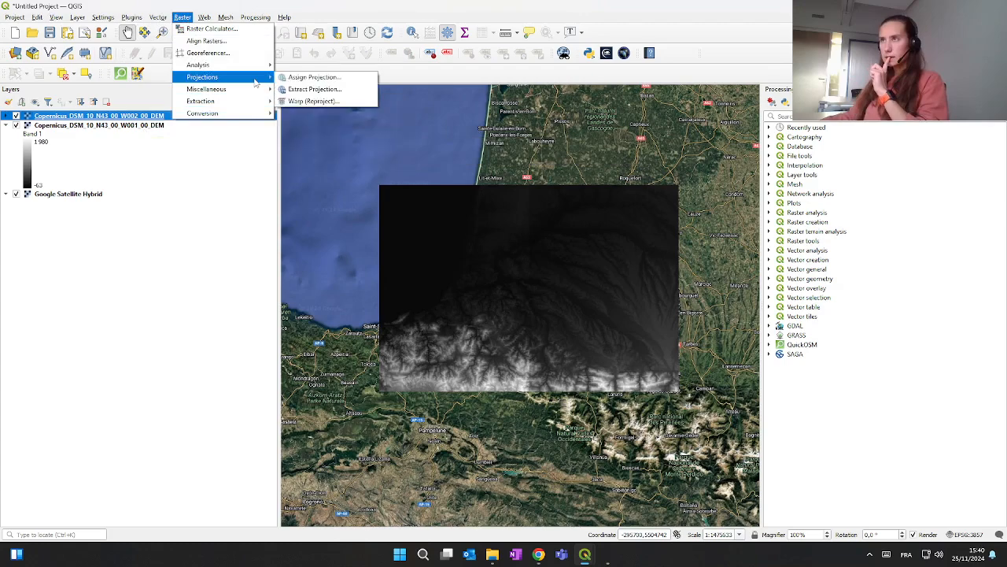
{"action": "mouse_move", "coordinate": [263, 69]}
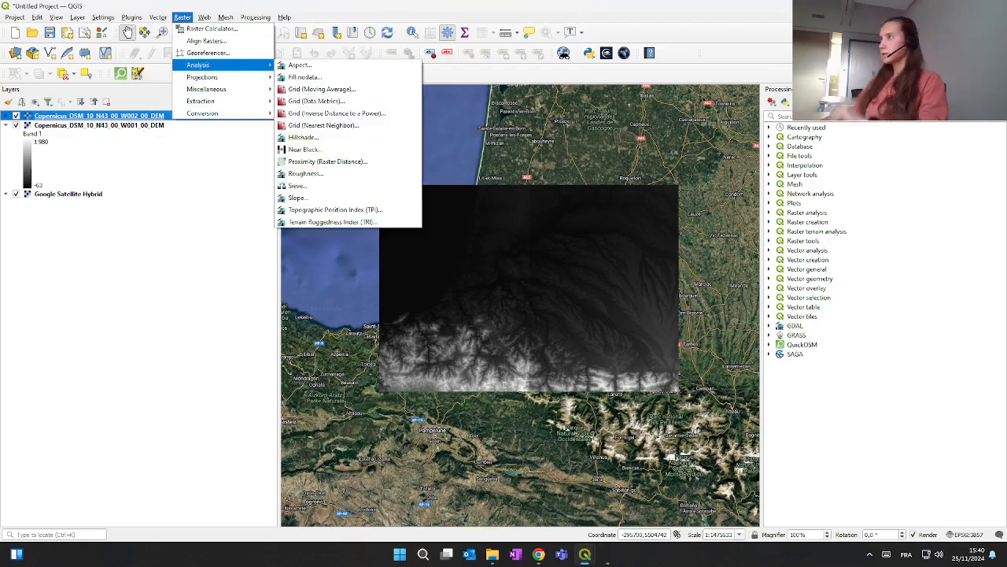
{"action": "key", "text": "Escape"}
{"action": "key", "text": "Escape"}
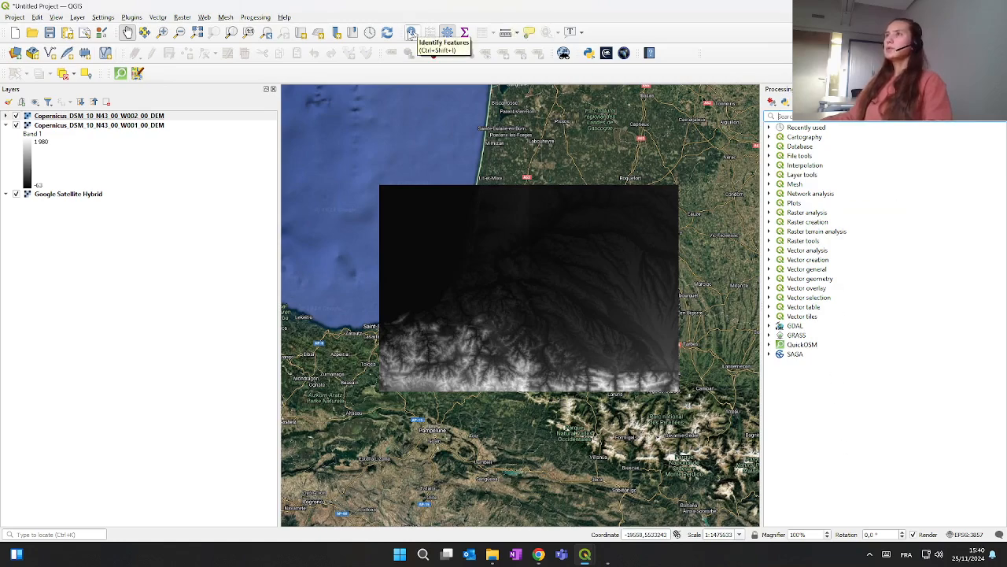
Step: Search the Processing Toolbox for "merge" and open the GDAL raster Merge tool
{"action": "left_click", "coordinate": [447, 34]}
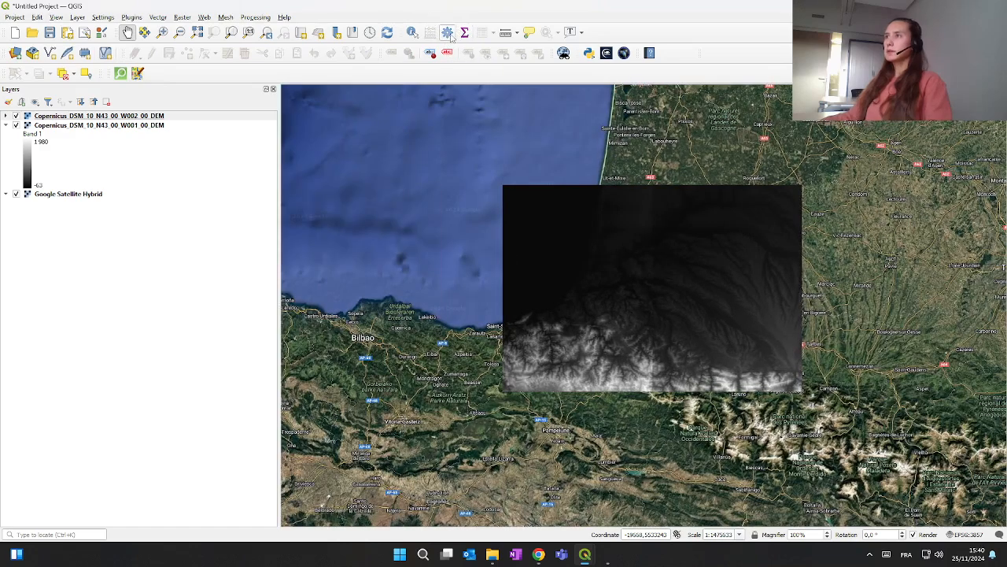
{"action": "left_click", "coordinate": [447, 34]}
{"action": "left_click", "coordinate": [791, 115]}
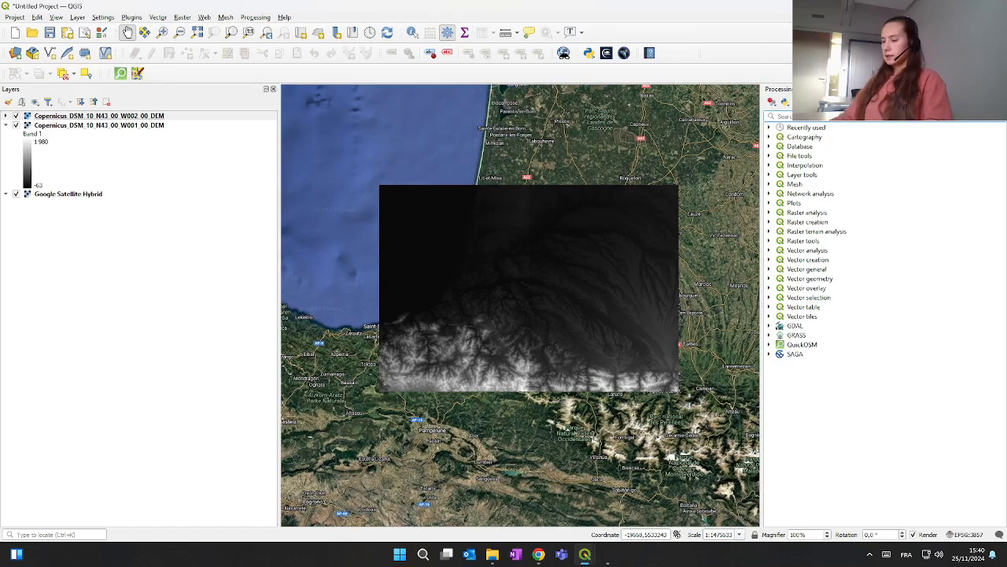
{"action": "type", "text": "merge"}
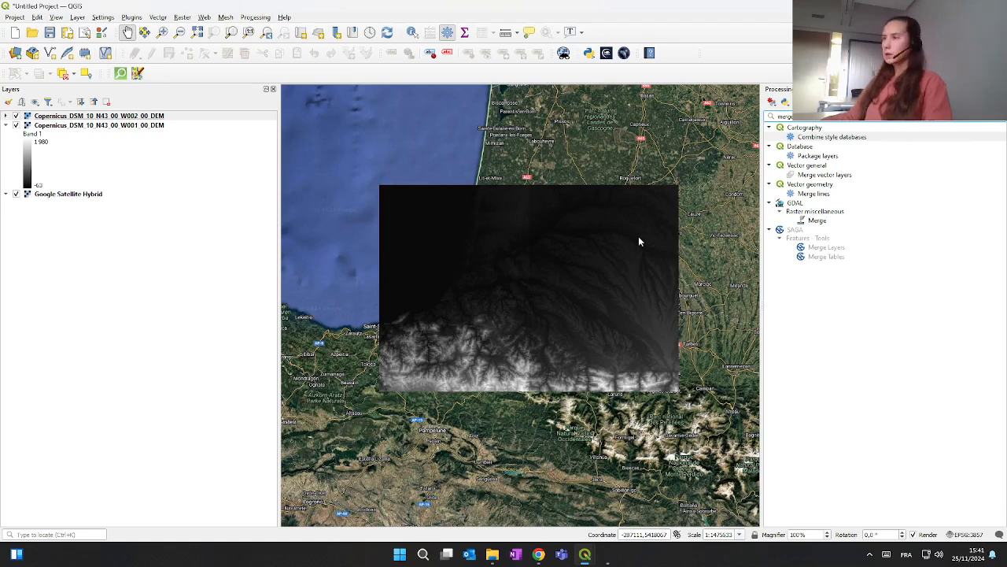
{"action": "double_click", "coordinate": [819, 221]}
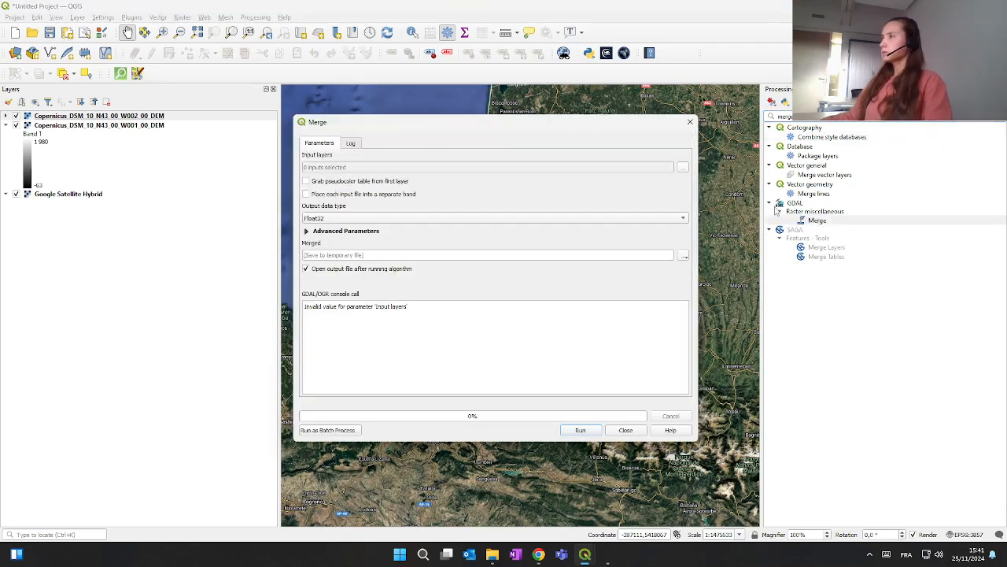
{"action": "left_click_drag", "start_coordinate": [441, 130], "coordinate": [464, 129]}
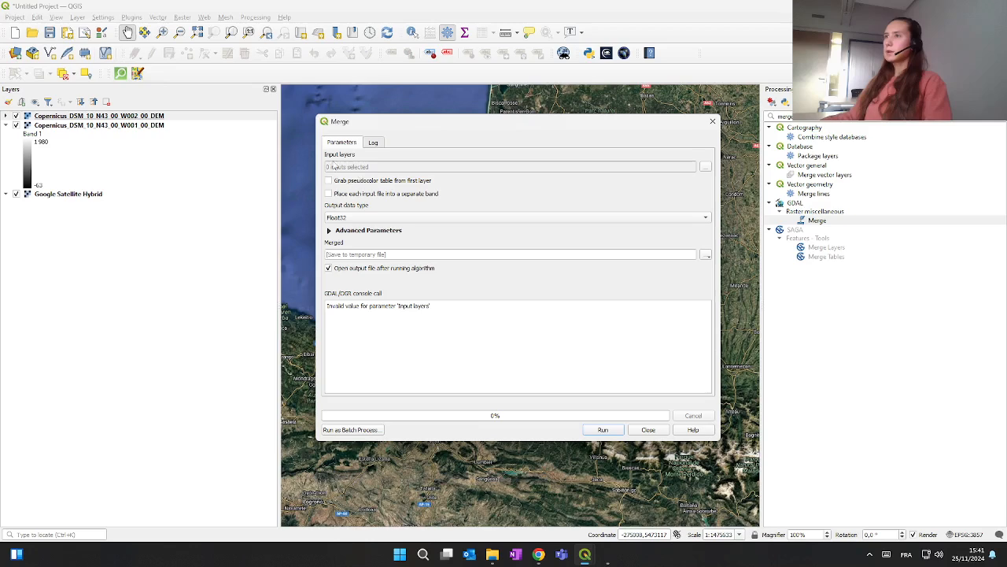
Step: Choose the Copernicus W001 and W002 DEM tiles as the input layers of the merge
{"action": "left_click", "coordinate": [709, 170]}
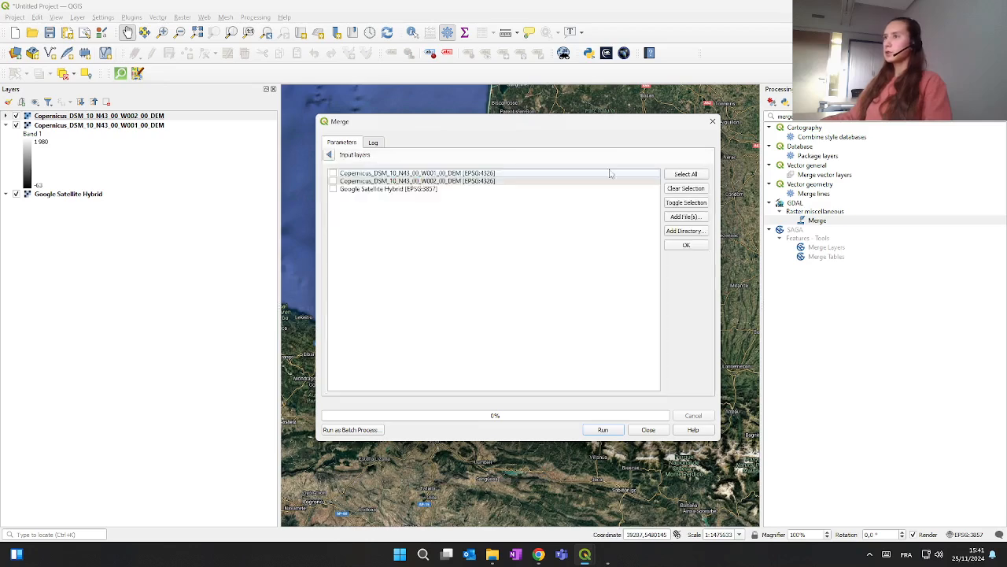
{"action": "left_click", "coordinate": [332, 173]}
{"action": "left_click", "coordinate": [332, 181]}
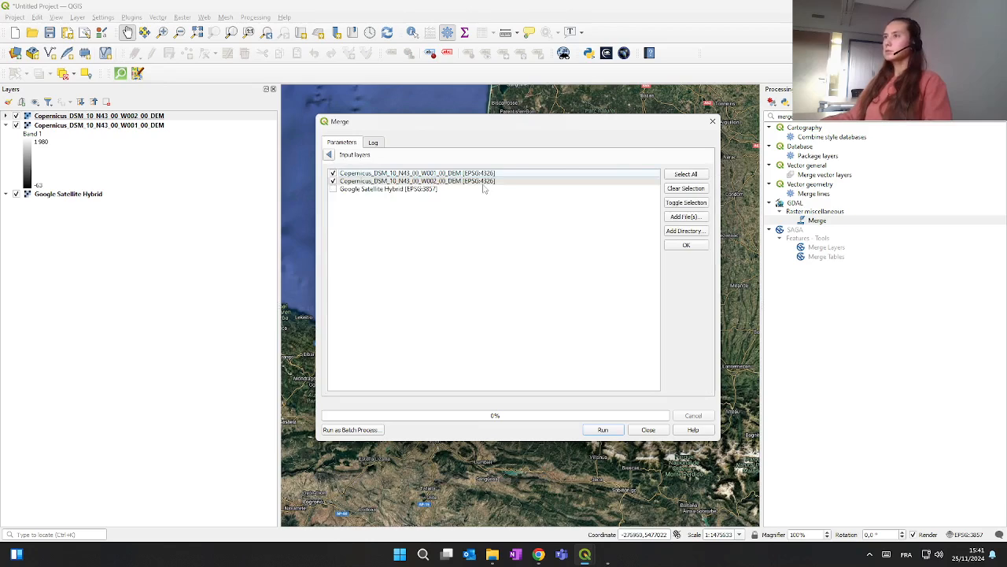
{"action": "left_click", "coordinate": [687, 245]}
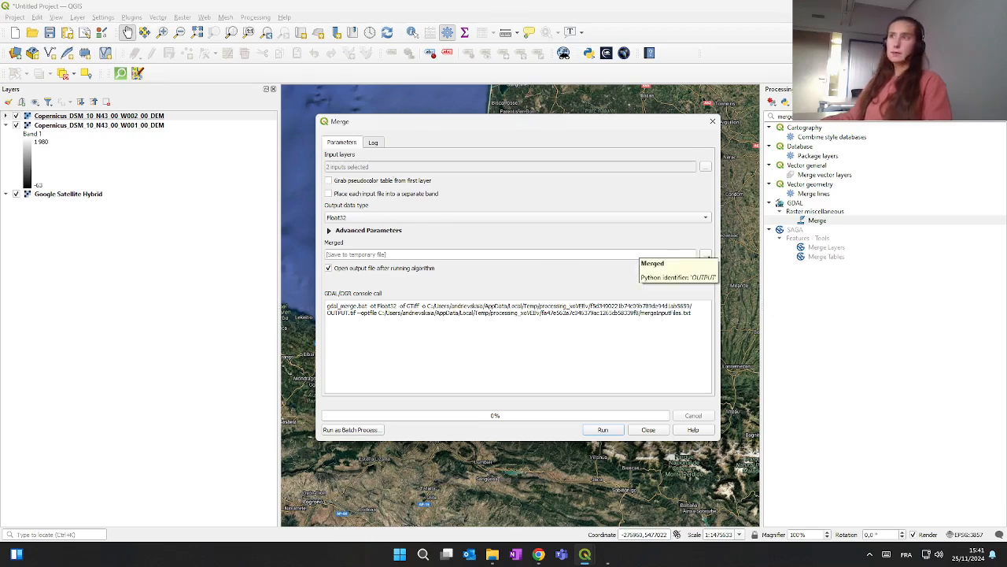
Step: Set the merged output to be saved to a file and create and open a new folder for it inside the QGIS folder
{"action": "left_click", "coordinate": [706, 255]}
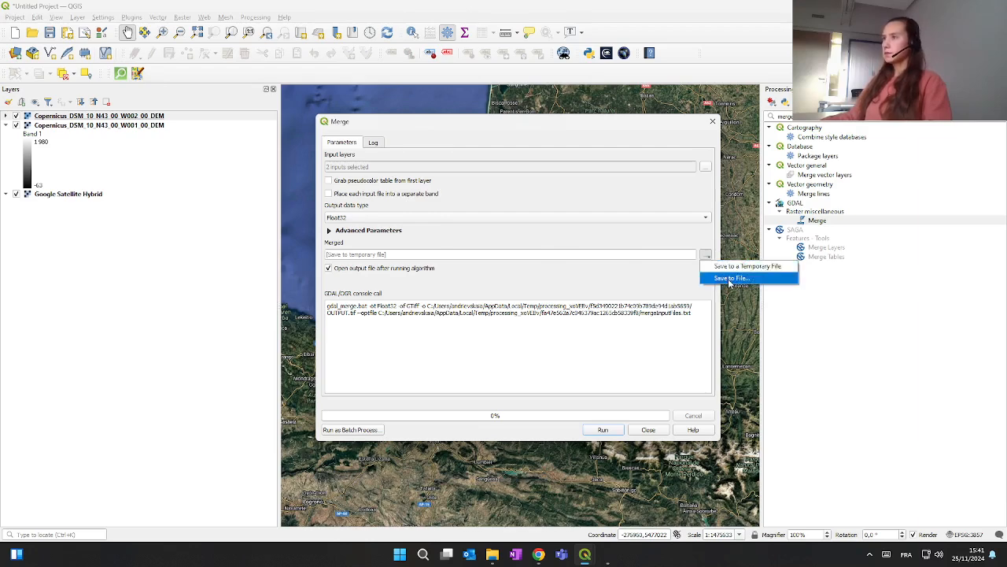
{"action": "left_click", "coordinate": [729, 279]}
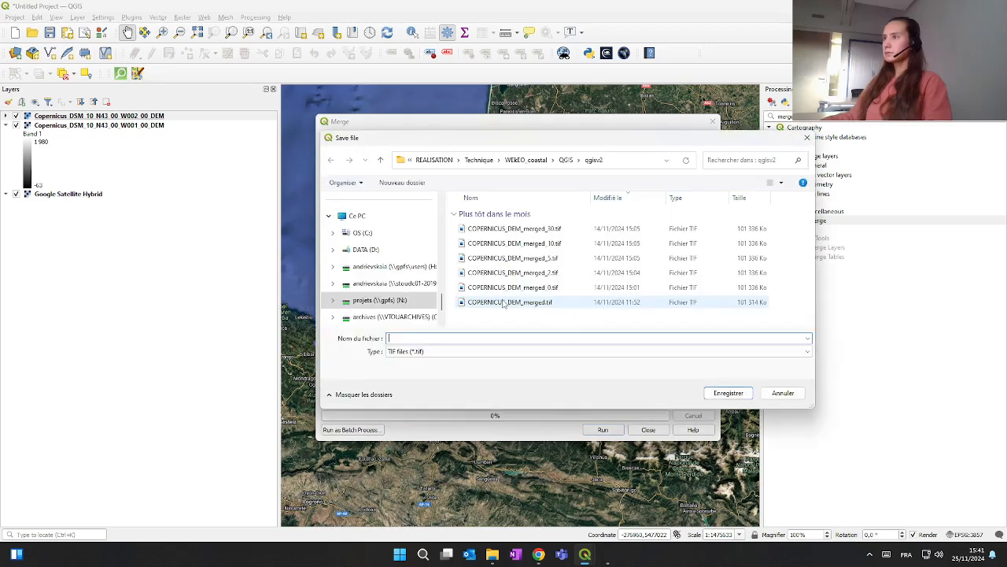
{"action": "left_click", "coordinate": [565, 159]}
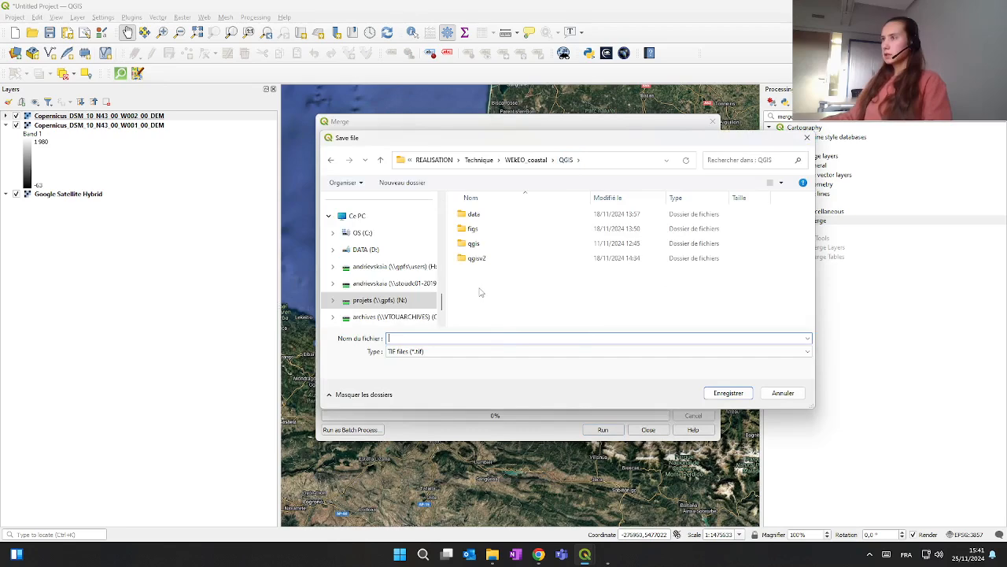
{"action": "right_click", "coordinate": [480, 292]}
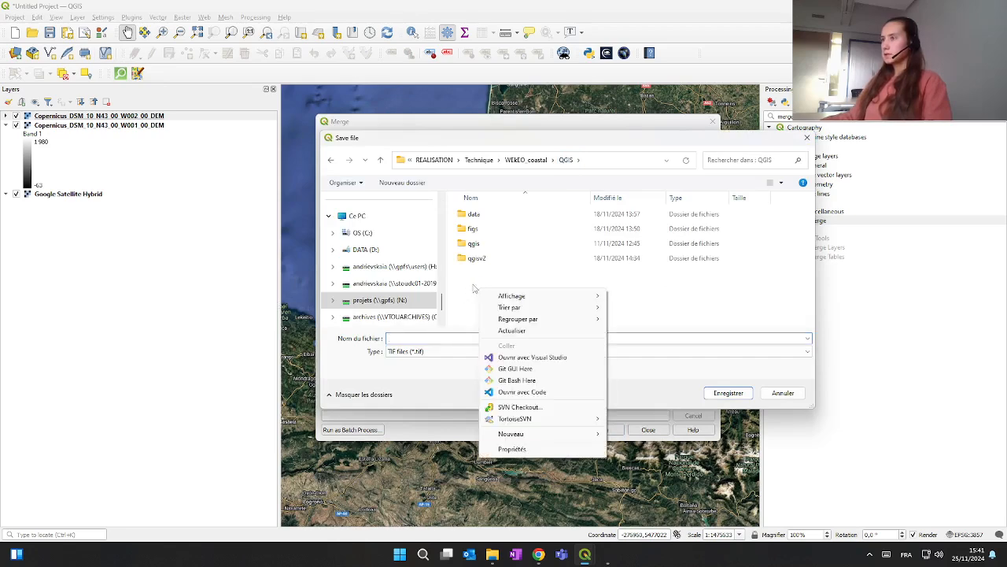
{"action": "left_click", "coordinate": [475, 289]}
{"action": "left_click", "coordinate": [403, 184]}
{"action": "left_click", "coordinate": [492, 312]}
{"action": "double_click", "coordinate": [504, 273]}
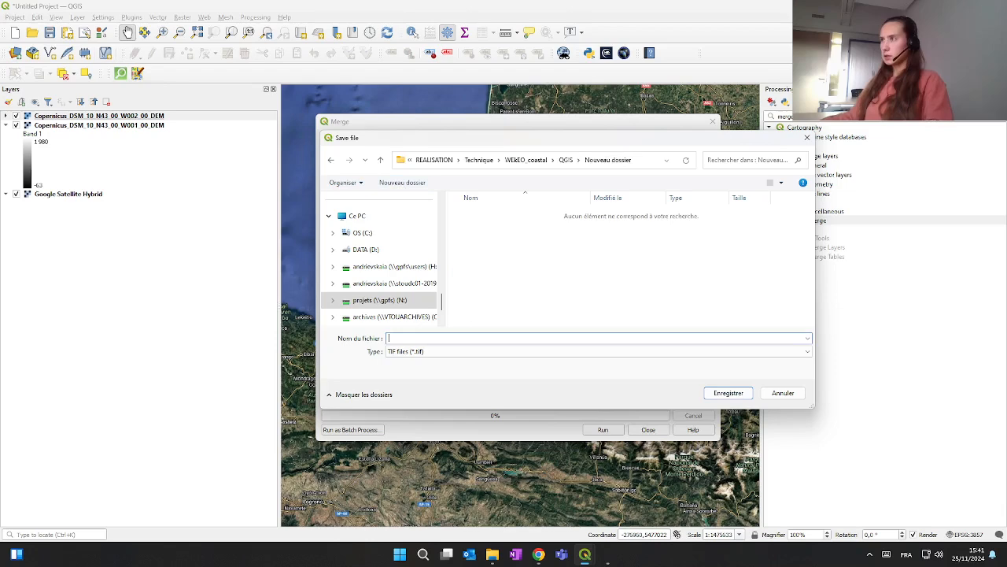
Step: Name the output file COPERNICUS_DSM_merged as a TIF, run the merge and close the tool
{"action": "type", "text": "C"}
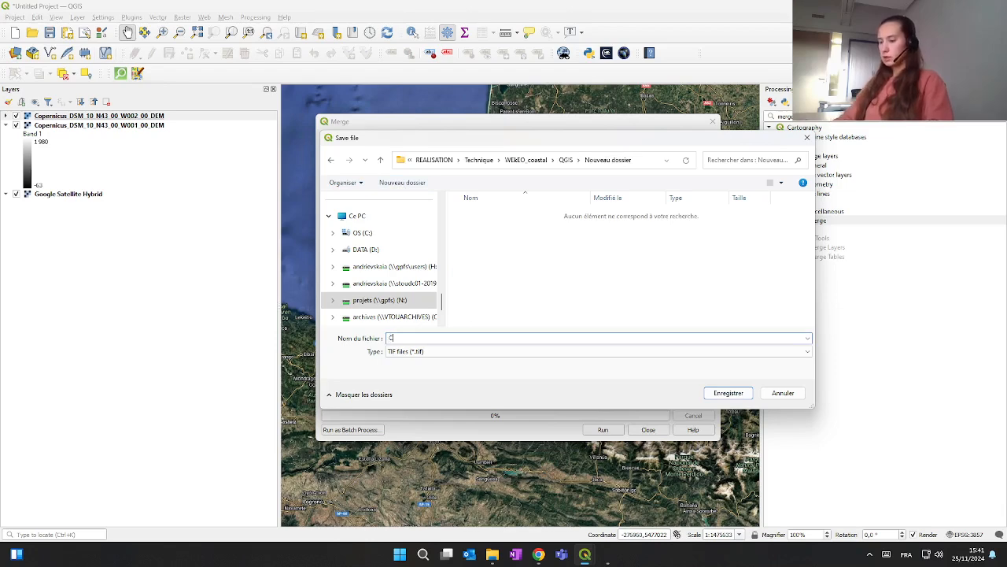
{"action": "type", "text": "OPERNICUS"}
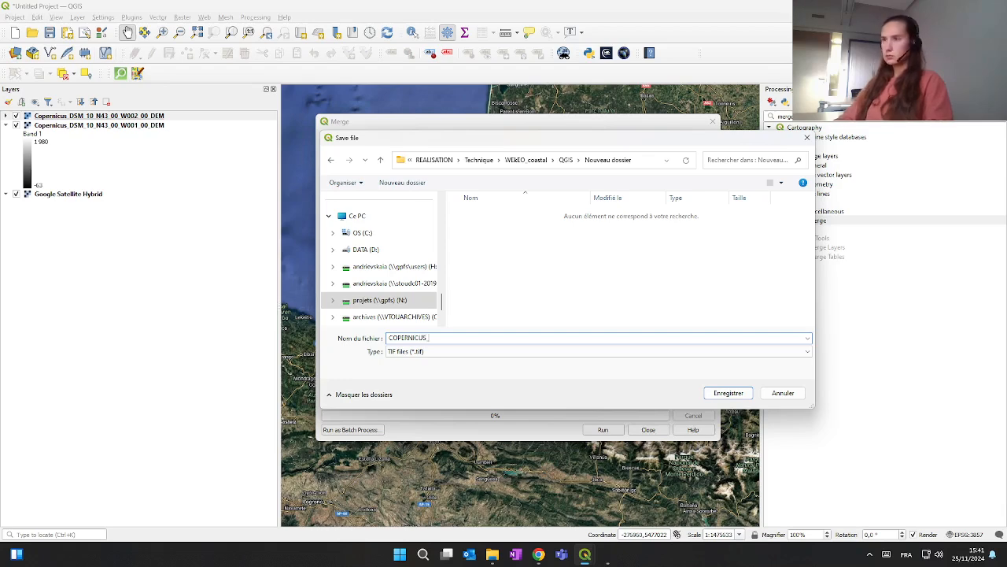
{"action": "type", "text": " DSM"}
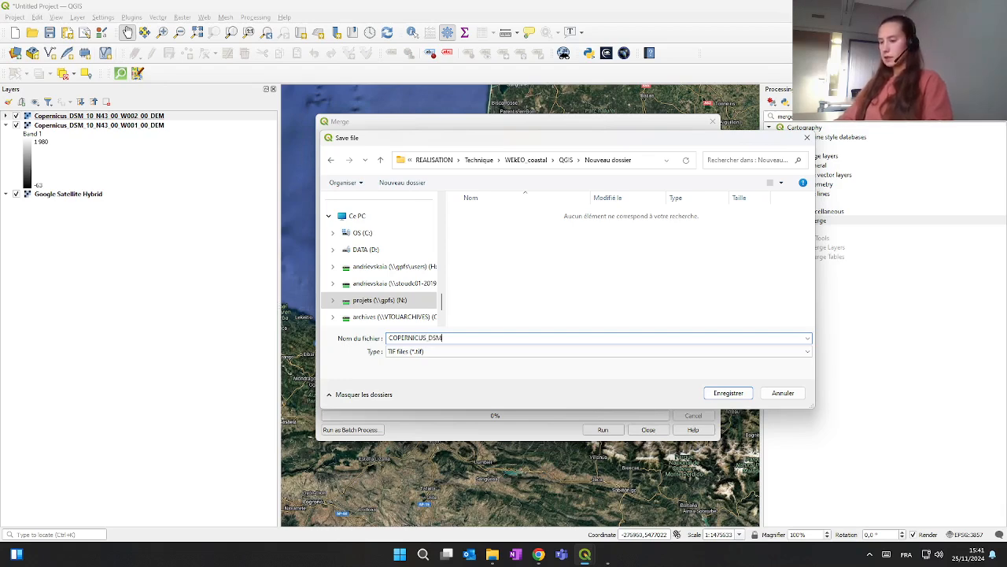
{"action": "type", "text": "_merged"}
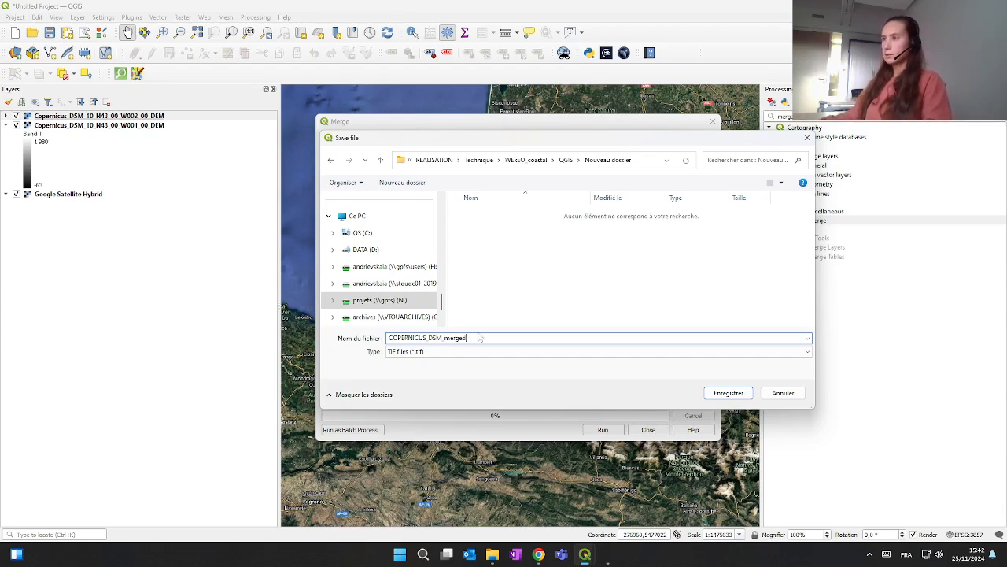
{"action": "left_click", "coordinate": [724, 395]}
{"action": "left_click", "coordinate": [602, 430]}
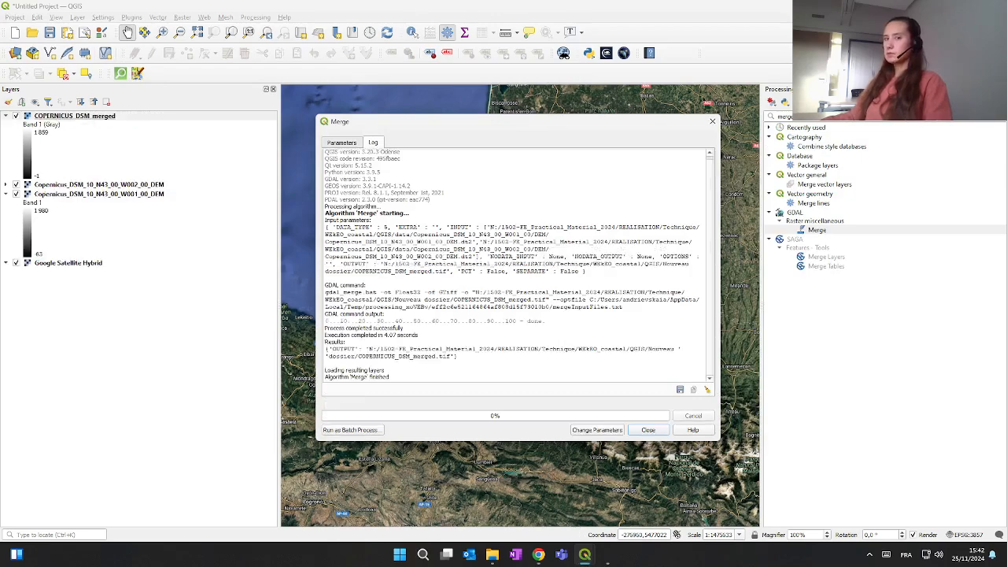
{"action": "left_click", "coordinate": [648, 429]}
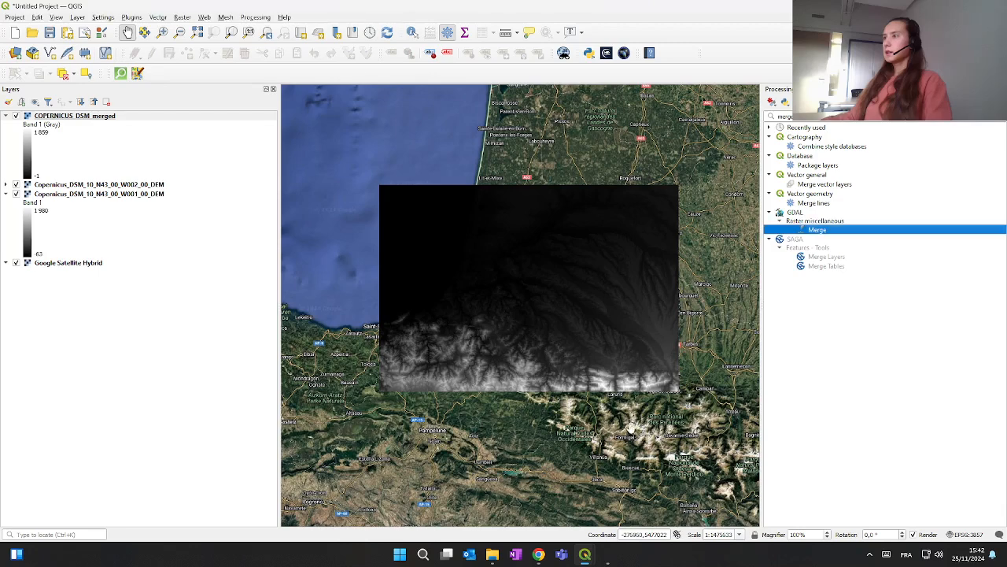
Step: Hide the W002 and W001 DEM tile layers and collapse the W001 legend
{"action": "left_click", "coordinate": [16, 184]}
{"action": "left_click", "coordinate": [16, 194]}
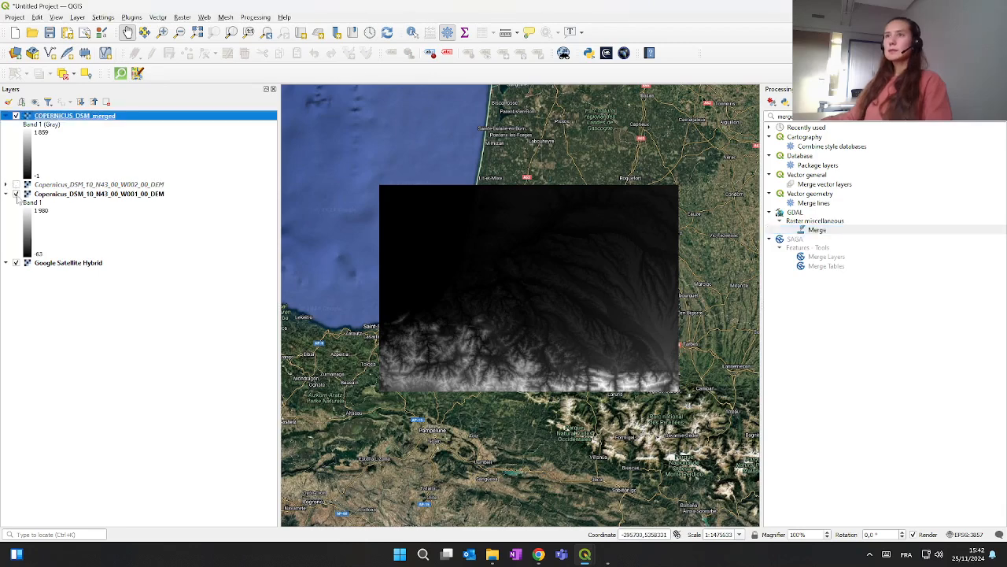
{"action": "left_click", "coordinate": [5, 193]}
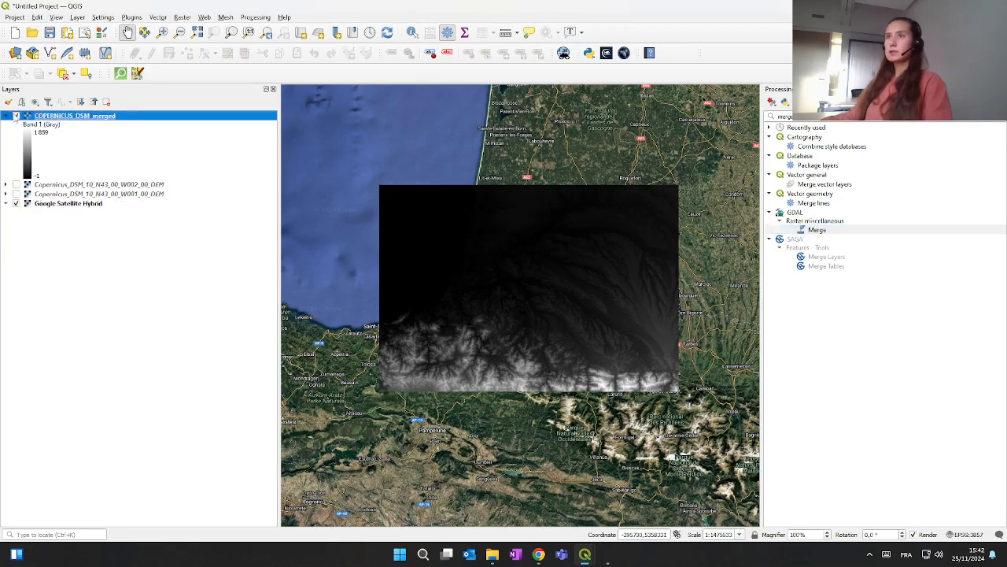
Step: Hide and show the COPERNICUS_DSM_merged layer to check its coverage, and collapse its legend
{"action": "left_click", "coordinate": [16, 116]}
{"action": "left_click", "coordinate": [16, 116]}
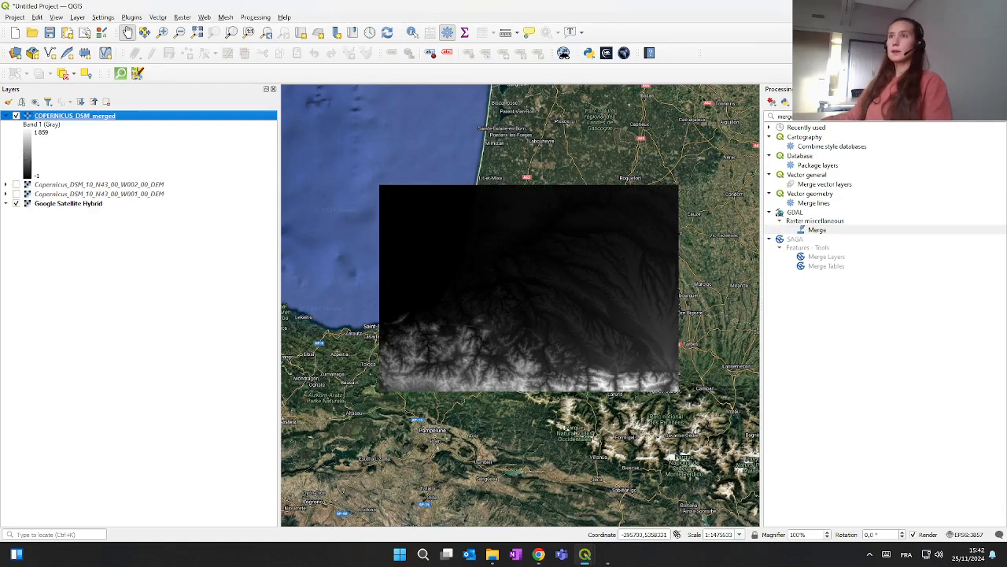
{"action": "left_click", "coordinate": [6, 116]}
{"action": "left_click", "coordinate": [16, 116]}
{"action": "left_click", "coordinate": [15, 116]}
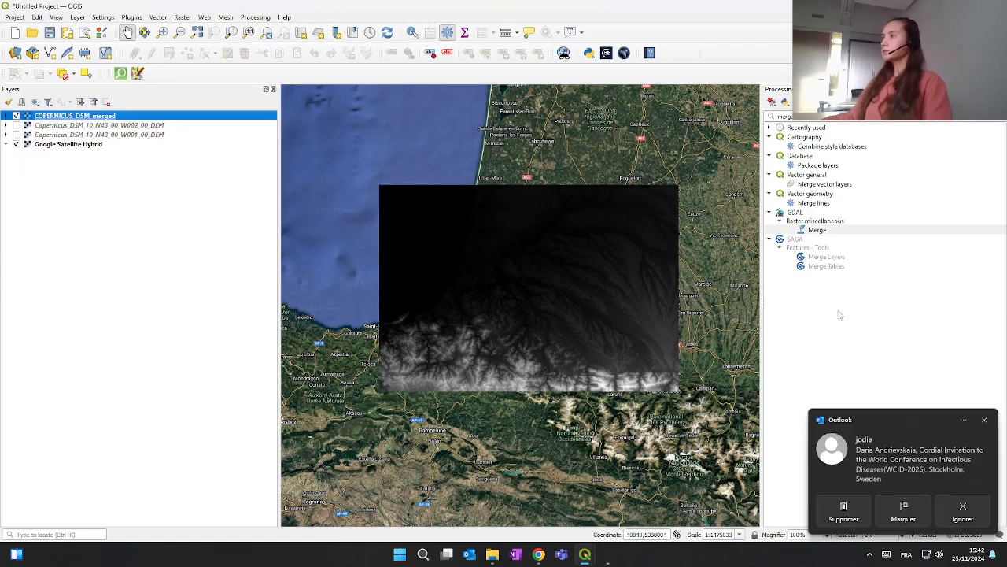
{"action": "left_click", "coordinate": [983, 419]}
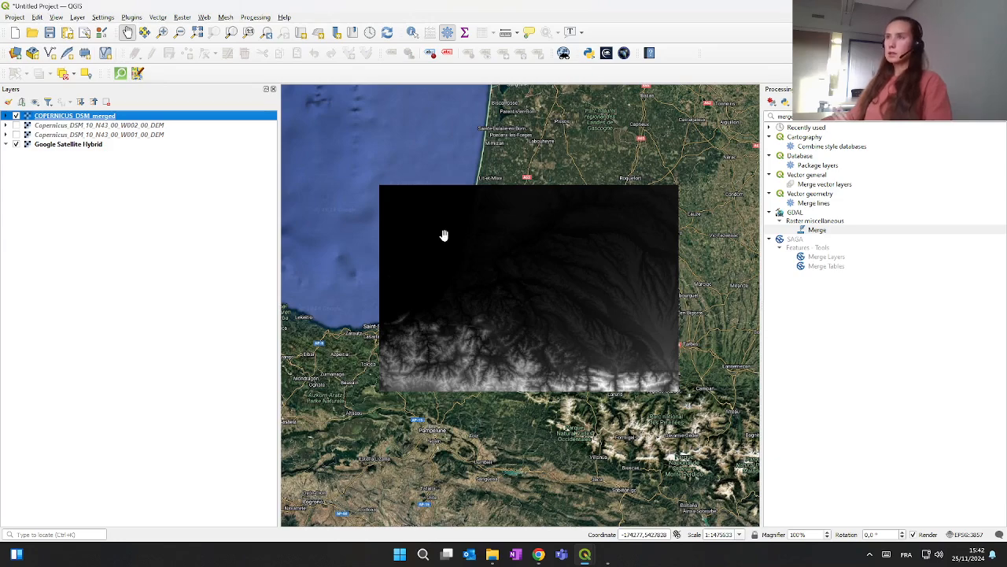
{"action": "left_click_drag", "start_coordinate": [468, 259], "coordinate": [480, 237]}
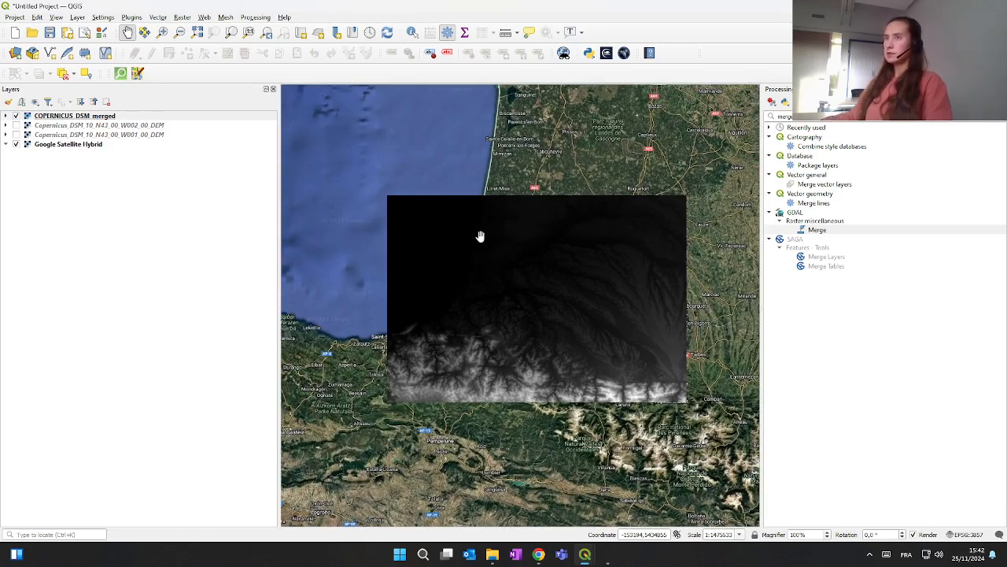
Step: Set the symbology of COPERNICUS_DSM_merged to Singleband pseudocolor with the Magma color ramp
{"action": "double_click", "coordinate": [72, 118]}
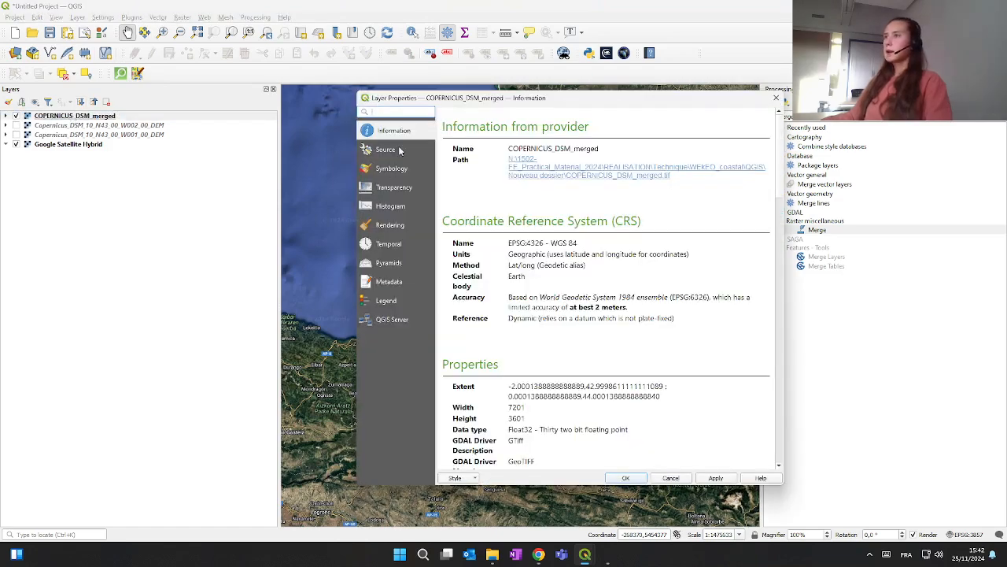
{"action": "left_click", "coordinate": [390, 170]}
{"action": "left_click_drag", "start_coordinate": [617, 103], "coordinate": [576, 94]}
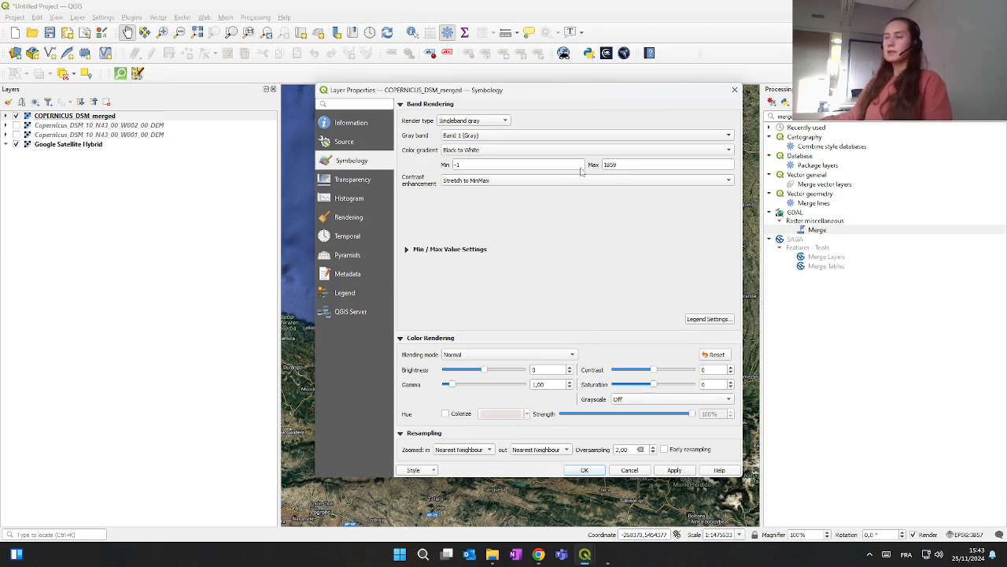
{"action": "left_click", "coordinate": [488, 121]}
{"action": "left_click", "coordinate": [489, 132]}
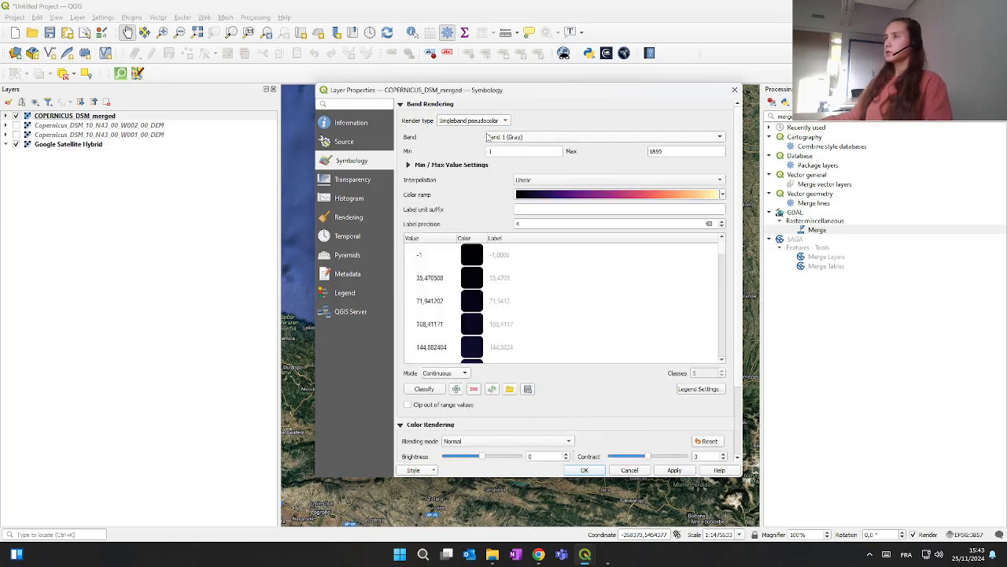
{"action": "left_click", "coordinate": [722, 195]}
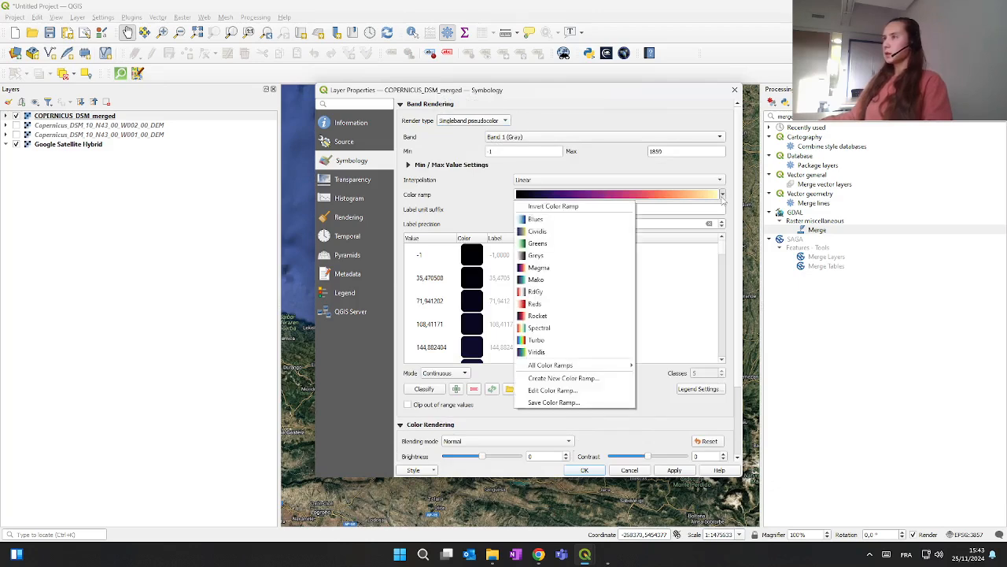
{"action": "left_click", "coordinate": [554, 269]}
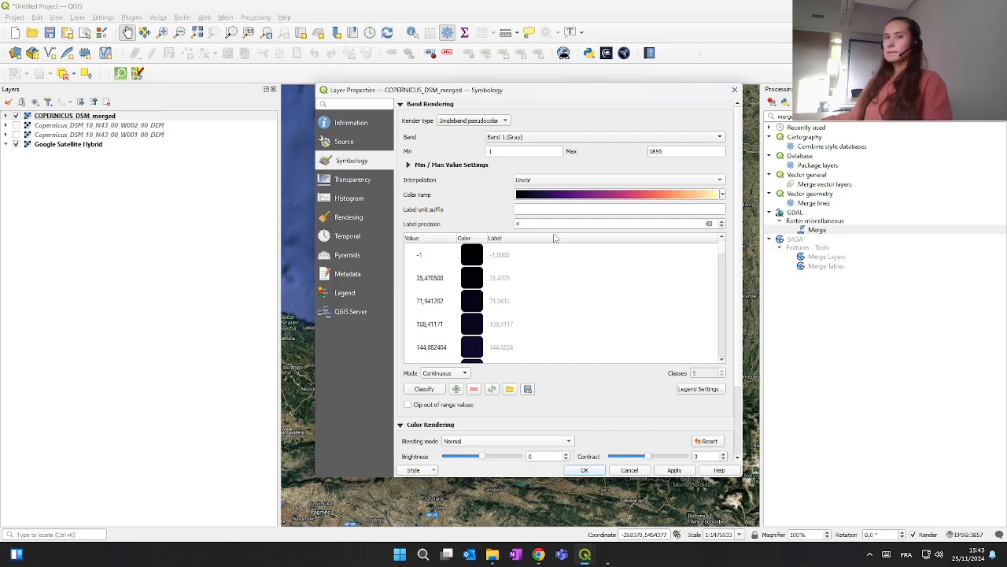
Step: Set the merged layer's color range to a minimum of 0 and a maximum of 200, and apply the style
{"action": "type", "text": "0"}
{"action": "left_click", "coordinate": [662, 150]}
{"action": "double_click", "coordinate": [657, 151]}
{"action": "type", "text": "200"}
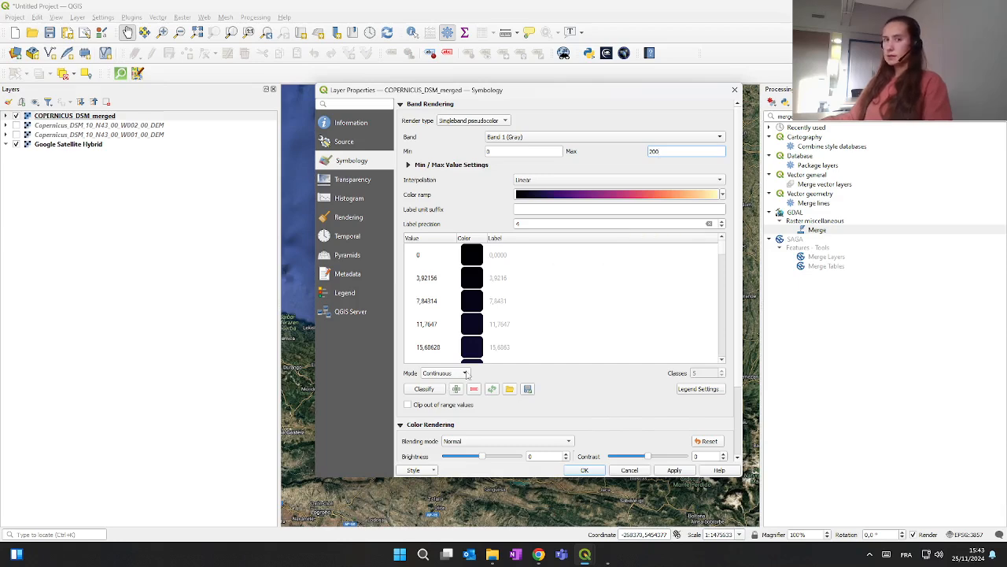
{"action": "scroll", "coordinate": [482, 329], "scroll_direction": "down", "scroll_amount": 2}
{"action": "scroll", "coordinate": [482, 329], "scroll_direction": "up", "scroll_amount": 2}
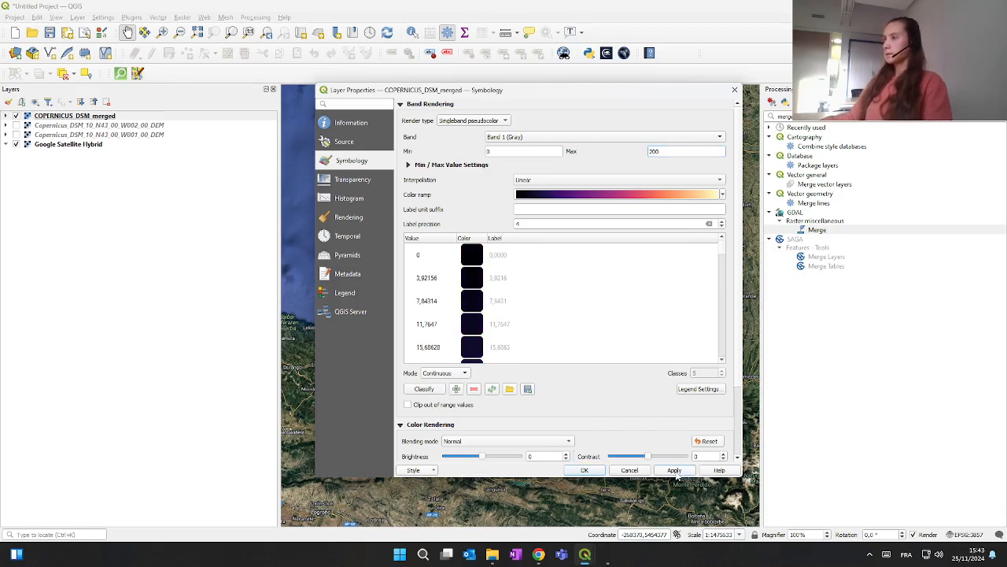
{"action": "left_click_drag", "start_coordinate": [645, 89], "coordinate": [775, 116]}
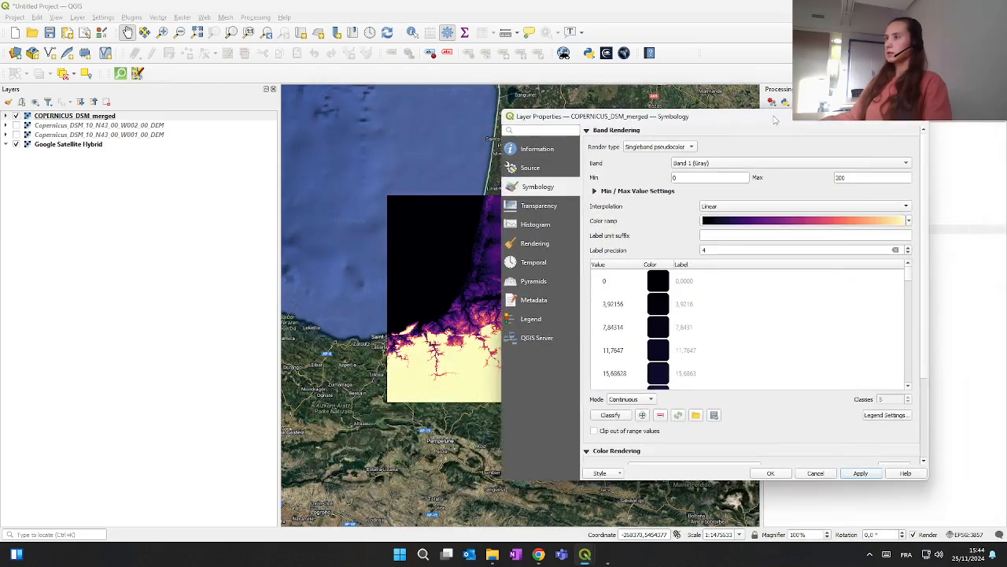
{"action": "left_click", "coordinate": [775, 474]}
Step: Examine the recolored relief of the merged DEM along the coast, close up and at full extent
{"action": "left_click_drag", "start_coordinate": [584, 293], "coordinate": [559, 289]}
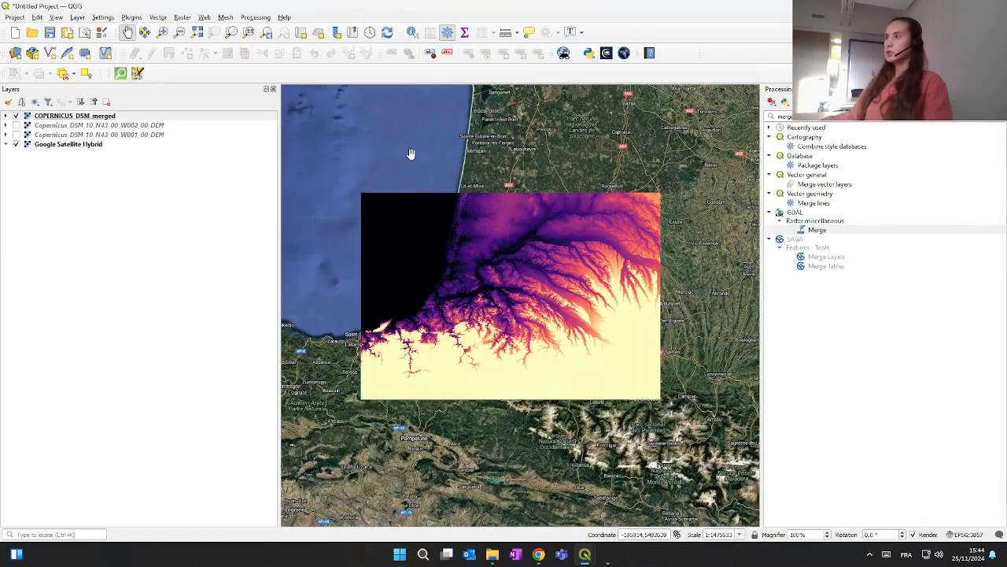
{"action": "scroll", "coordinate": [461, 252], "scroll_direction": "up", "scroll_amount": 2}
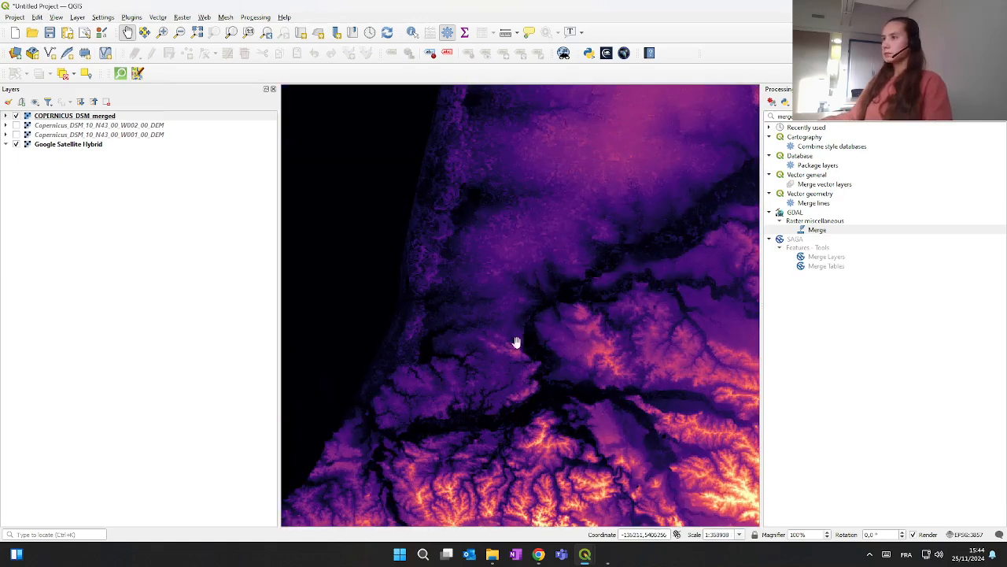
{"action": "scroll", "coordinate": [506, 336], "scroll_direction": "down", "scroll_amount": 1}
{"action": "scroll", "coordinate": [512, 333], "scroll_direction": "down", "scroll_amount": 1}
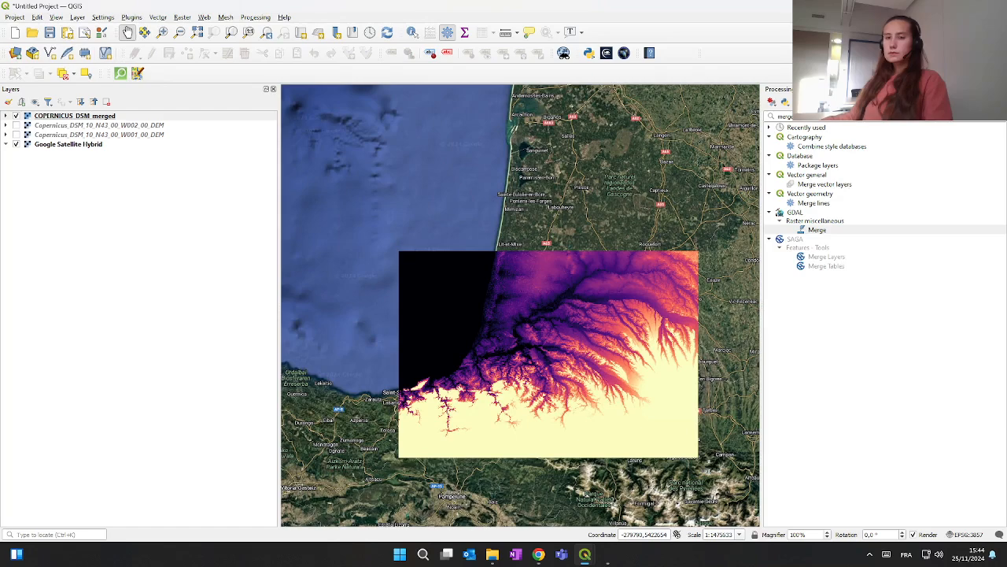
{"action": "left_click_drag", "start_coordinate": [473, 281], "coordinate": [433, 231]}
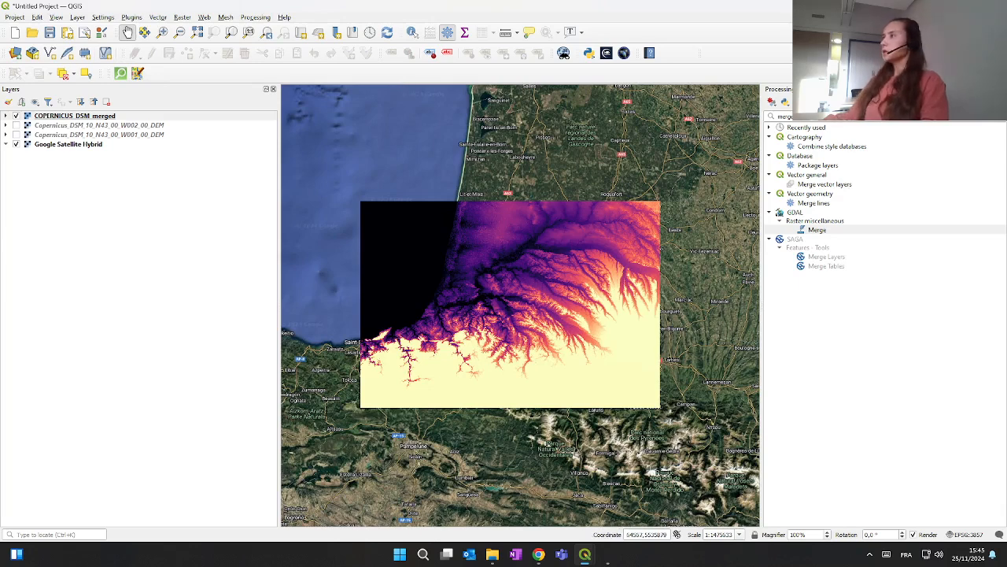
Step: Clear the Processing Toolbox search and look through the Raster analysis tools
{"action": "left_click", "coordinate": [997, 121]}
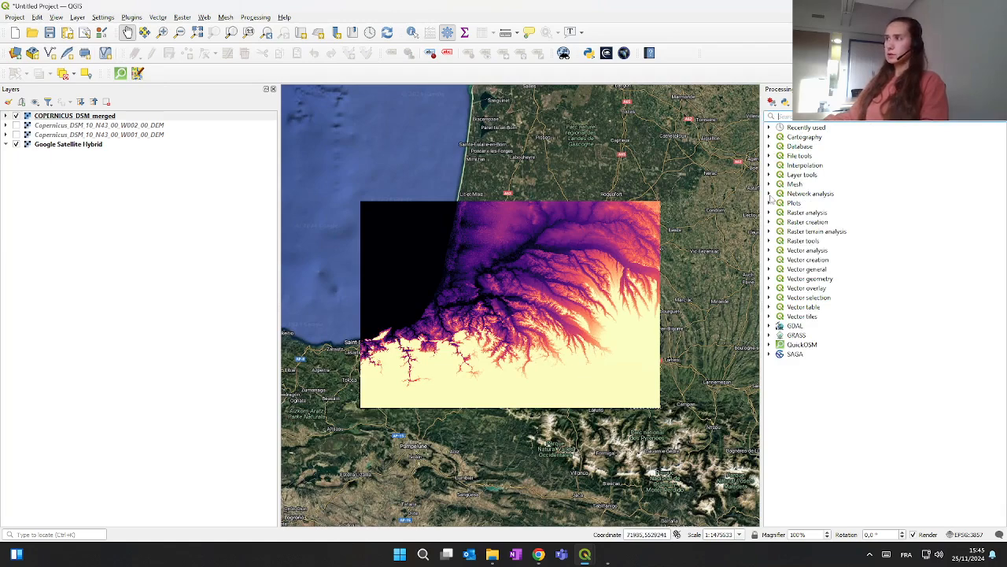
{"action": "left_click", "coordinate": [770, 213]}
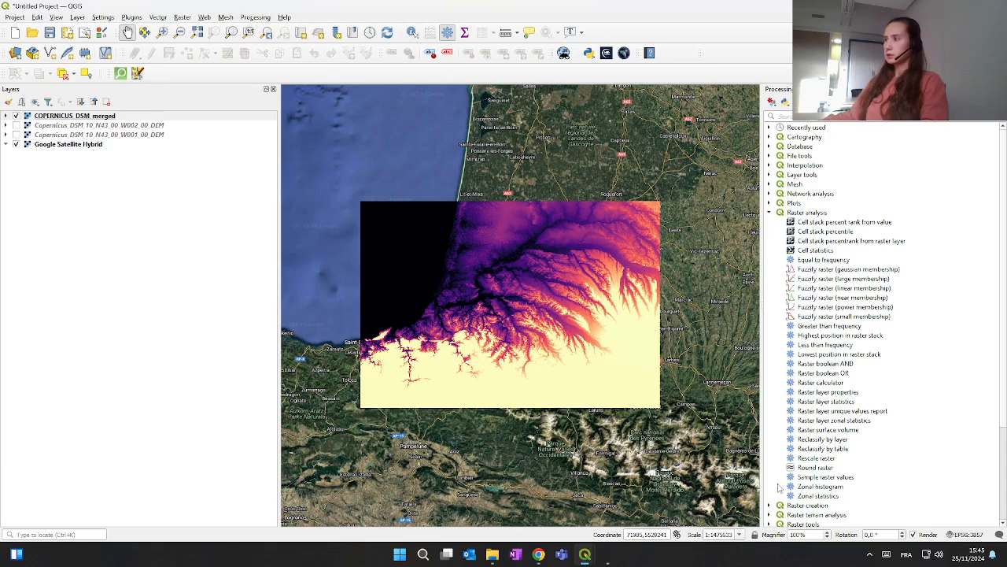
{"action": "left_click", "coordinate": [770, 213]}
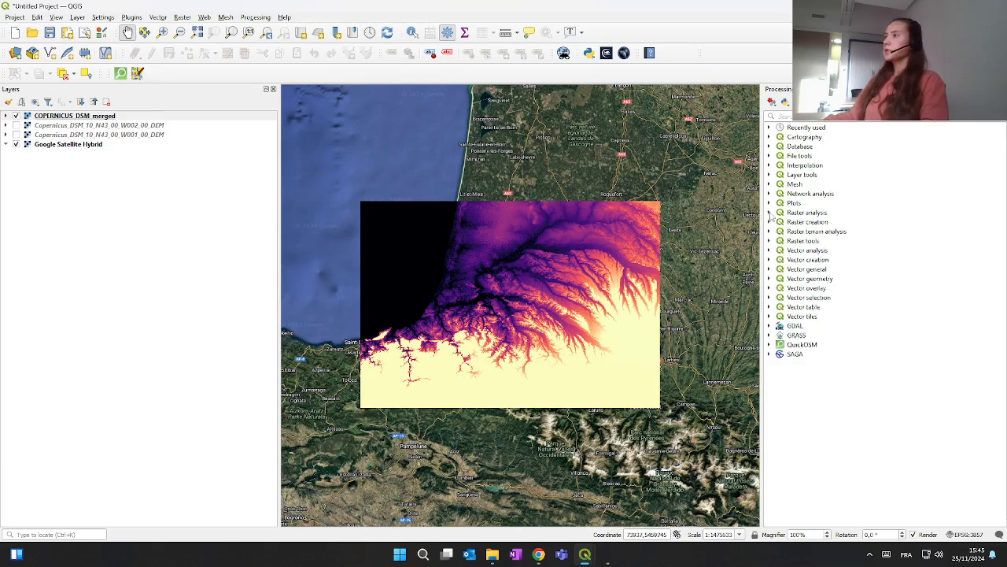
Step: Search the processing tools for "raster cal", open the Raster calculator from the Raster analysis group and look over its parameters
{"action": "left_click", "coordinate": [770, 166]}
{"action": "left_click", "coordinate": [770, 165]}
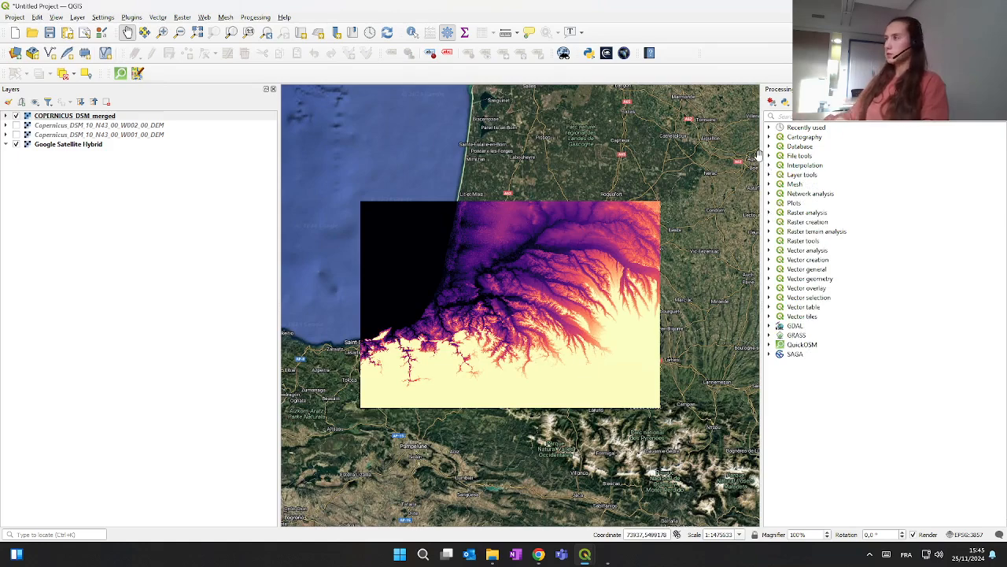
{"action": "type", "text": "raster"}
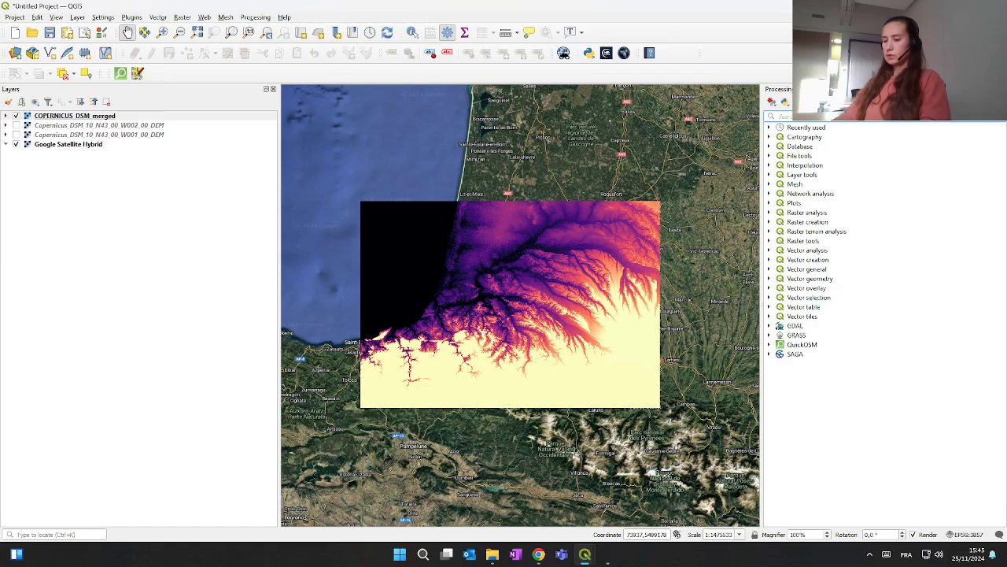
{"action": "type", "text": " cal"}
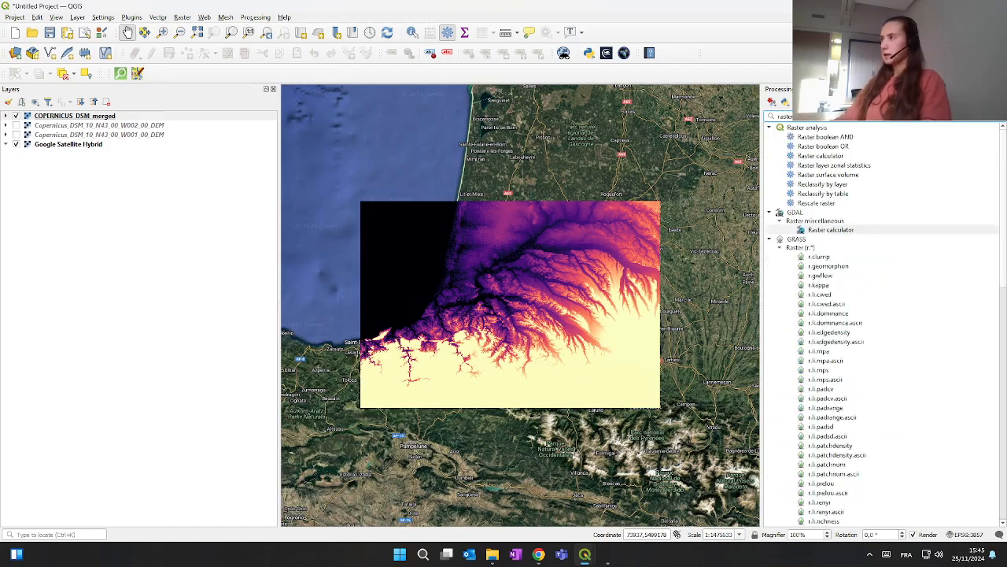
{"action": "double_click", "coordinate": [822, 155]}
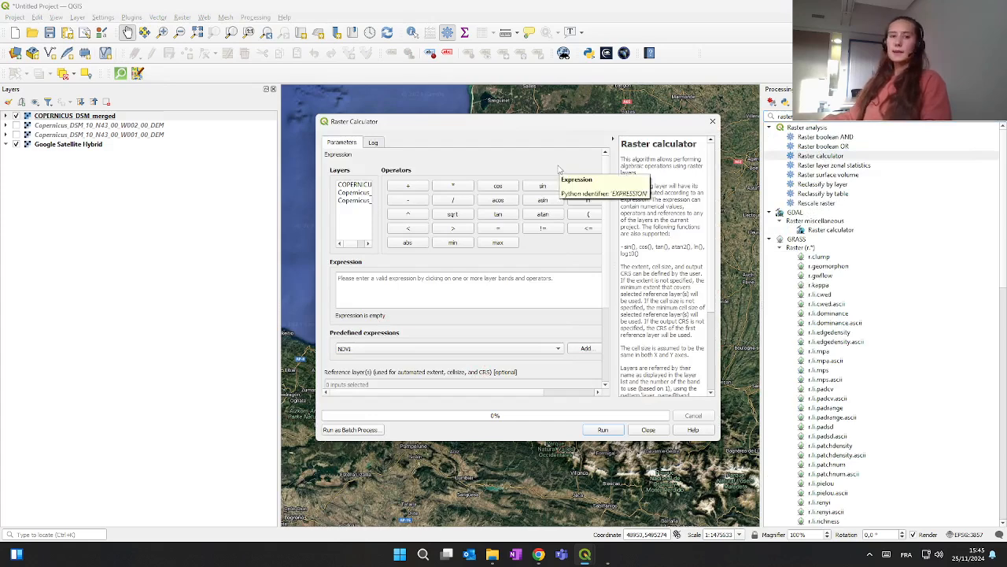
{"action": "scroll", "coordinate": [402, 300], "scroll_direction": "down", "scroll_amount": 2}
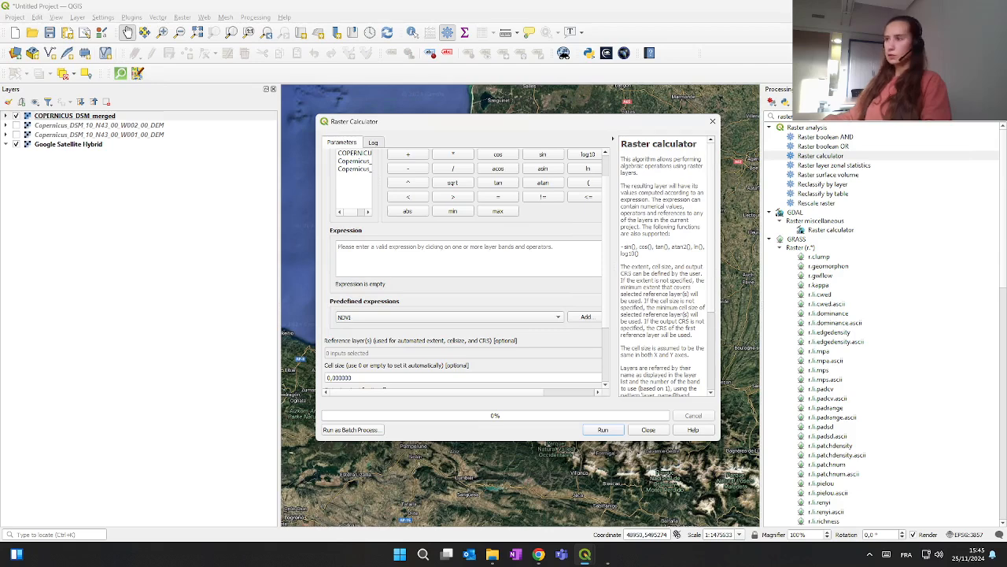
{"action": "left_click_drag", "start_coordinate": [393, 126], "coordinate": [424, 128]}
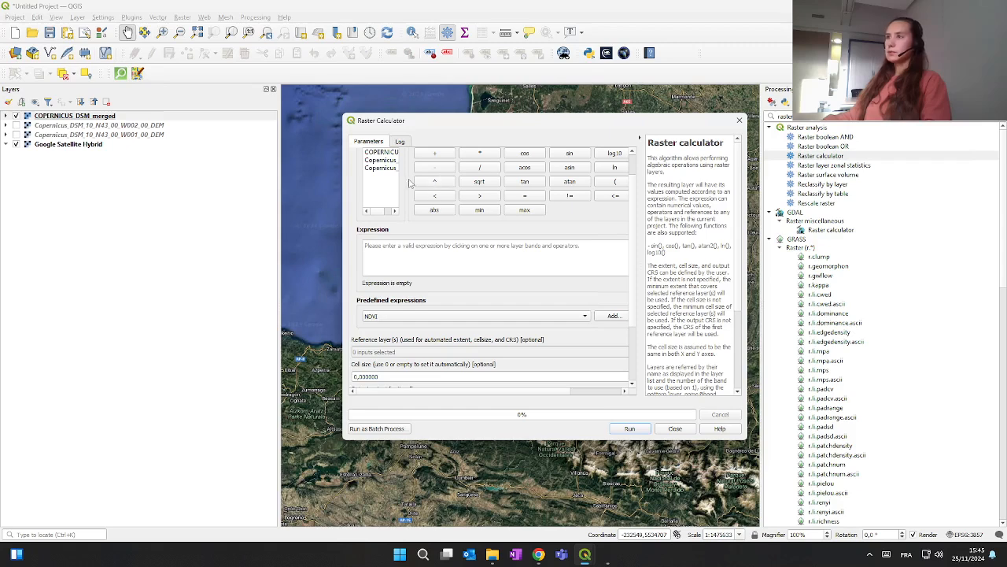
{"action": "scroll", "coordinate": [425, 190], "scroll_direction": "up", "scroll_amount": 1}
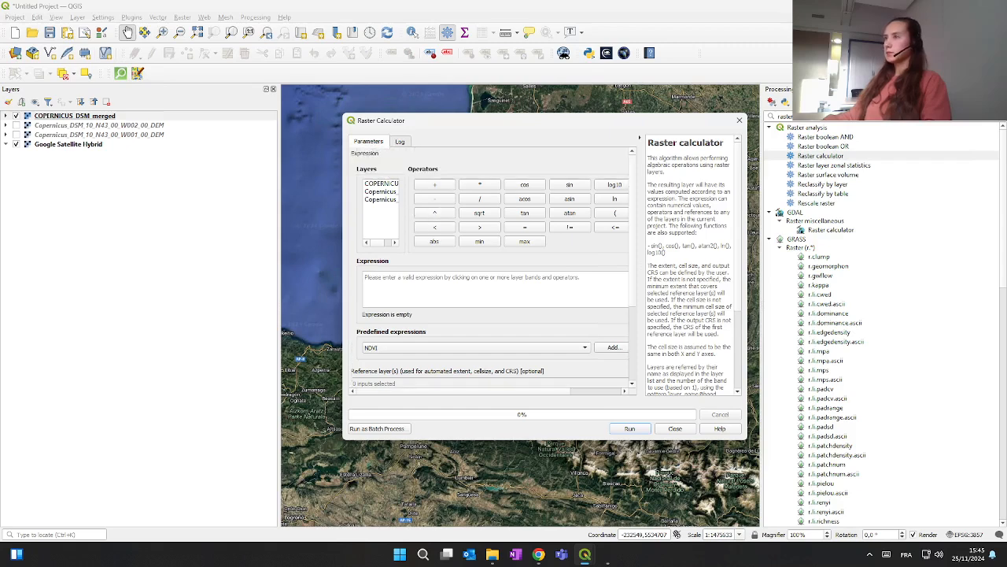
{"action": "scroll", "coordinate": [408, 217], "scroll_direction": "down", "scroll_amount": 2}
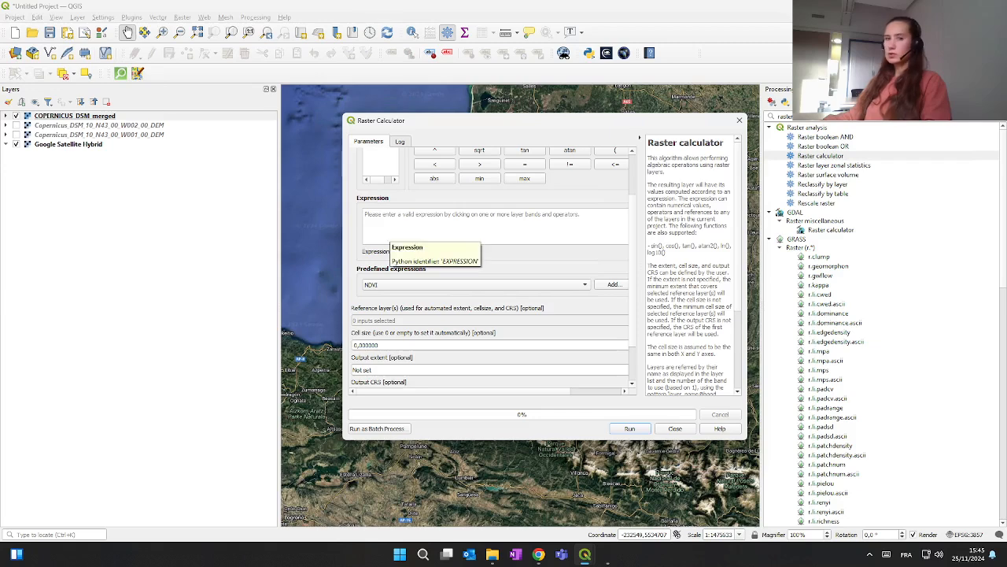
Step: Enter the raster calculator expression "COPERNICUS_DSM_merged@1" <= 0
{"action": "scroll", "coordinate": [389, 240], "scroll_direction": "up", "scroll_amount": 2}
{"action": "double_click", "coordinate": [381, 183]}
{"action": "left_click", "coordinate": [453, 278]}
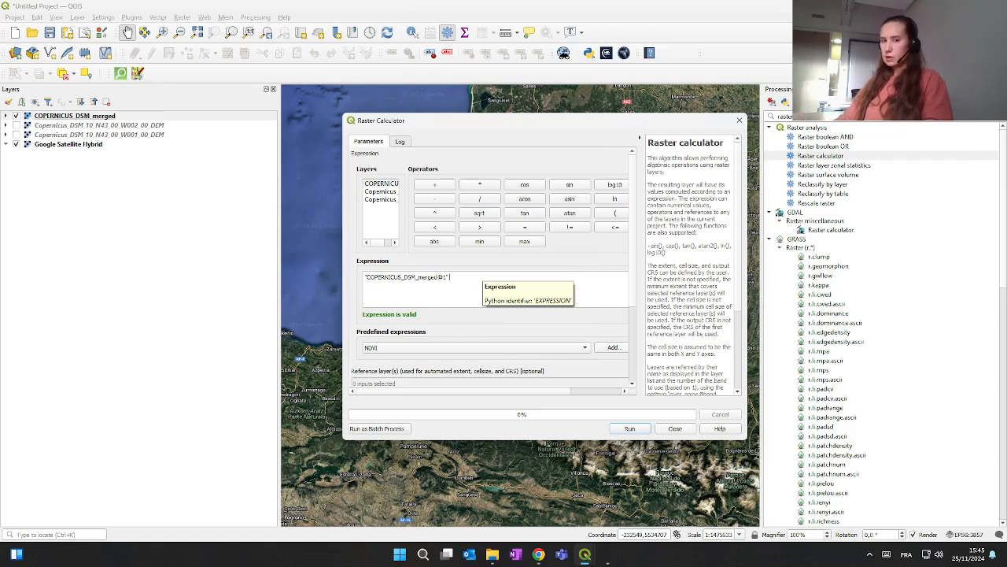
{"action": "left_click", "coordinate": [443, 232]}
{"action": "left_click", "coordinate": [525, 227]}
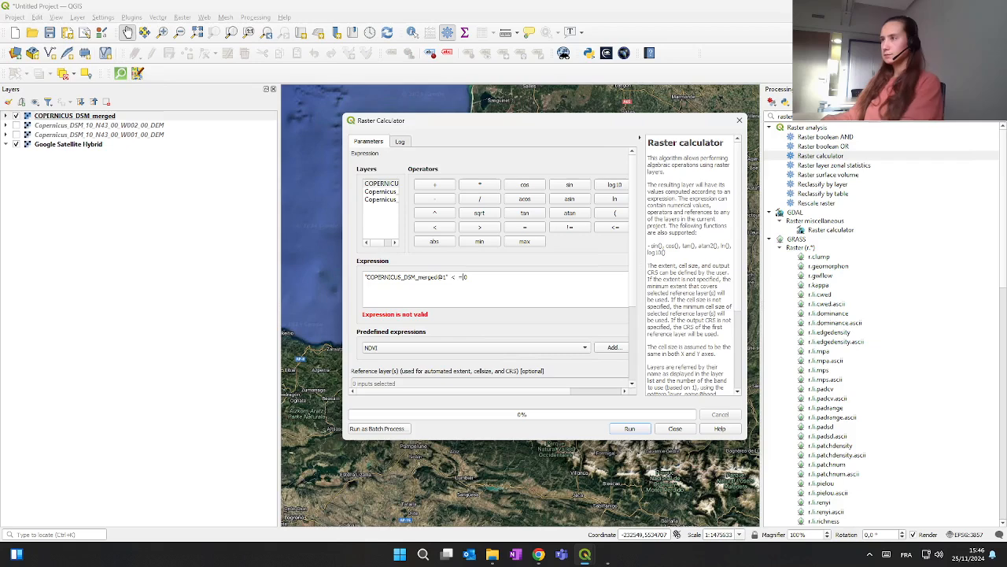
{"action": "key", "text": "BackSpace"}
{"action": "key", "text": "BackSpace"}
{"action": "key", "text": "BackSpace"}
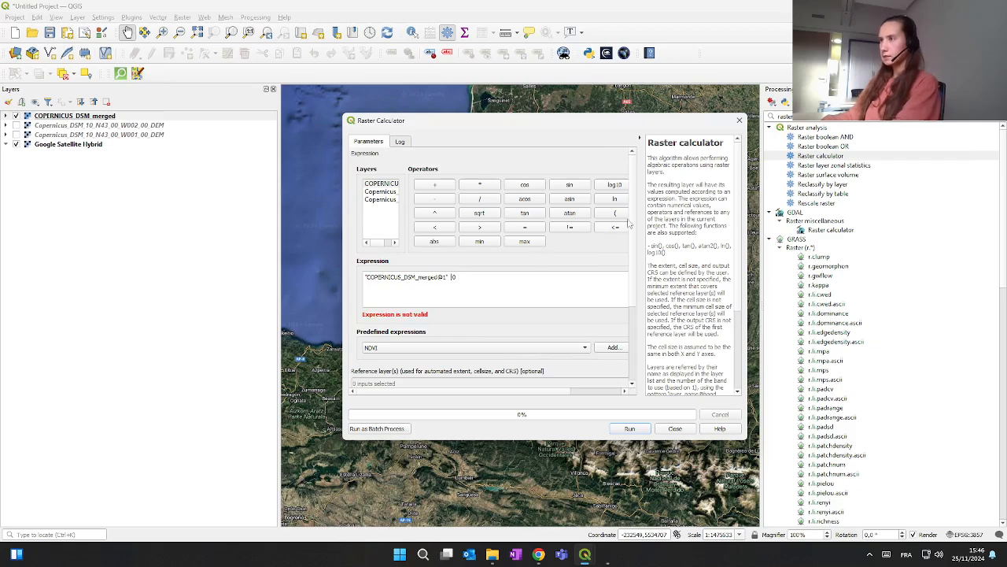
{"action": "left_click", "coordinate": [617, 228]}
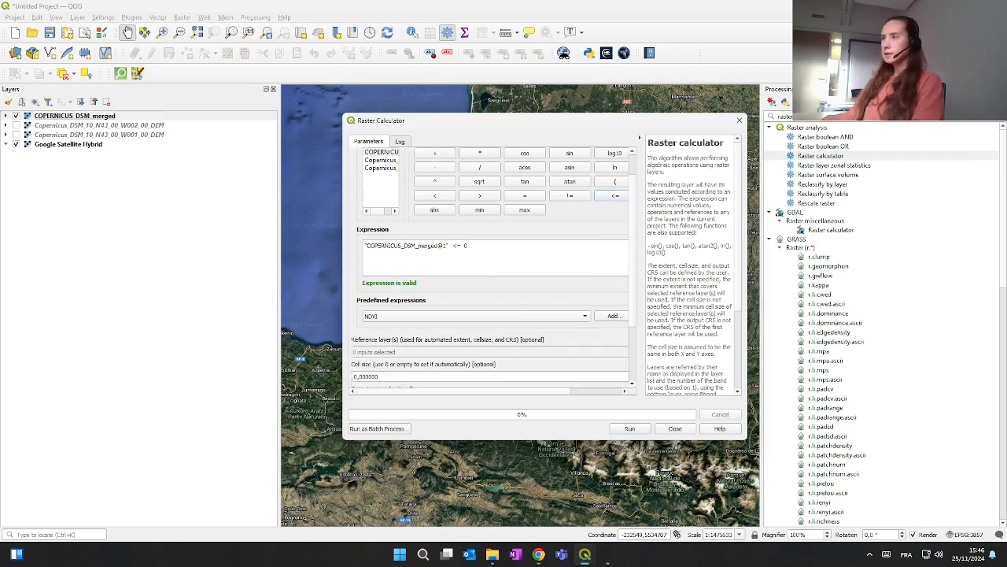
Step: Choose Copernicus_DSM_10_N43_00_W001_00_DEM as the calculation's reference layer
{"action": "scroll", "coordinate": [495, 250], "scroll_direction": "down", "scroll_amount": 1}
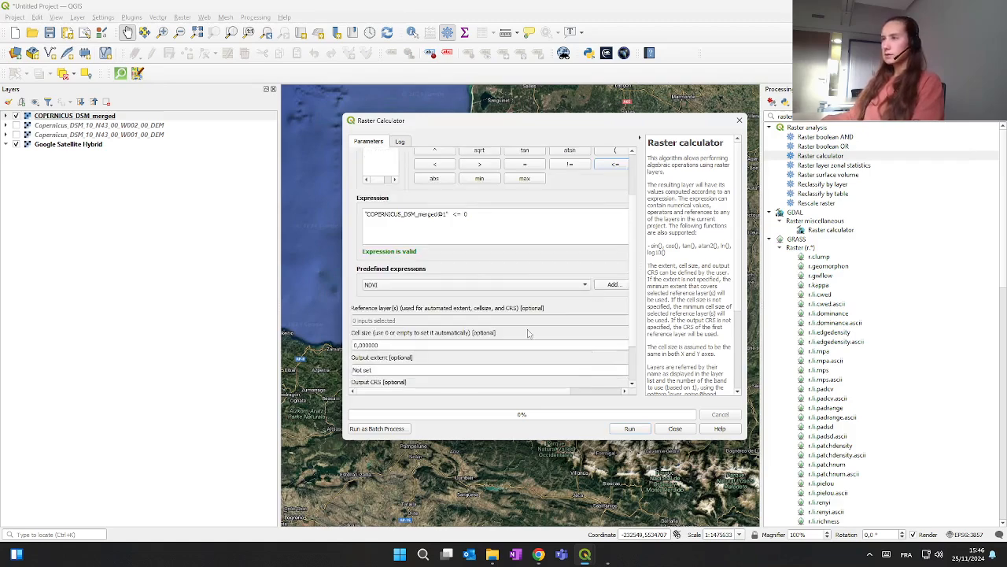
{"action": "left_click_drag", "start_coordinate": [751, 343], "coordinate": [834, 342]}
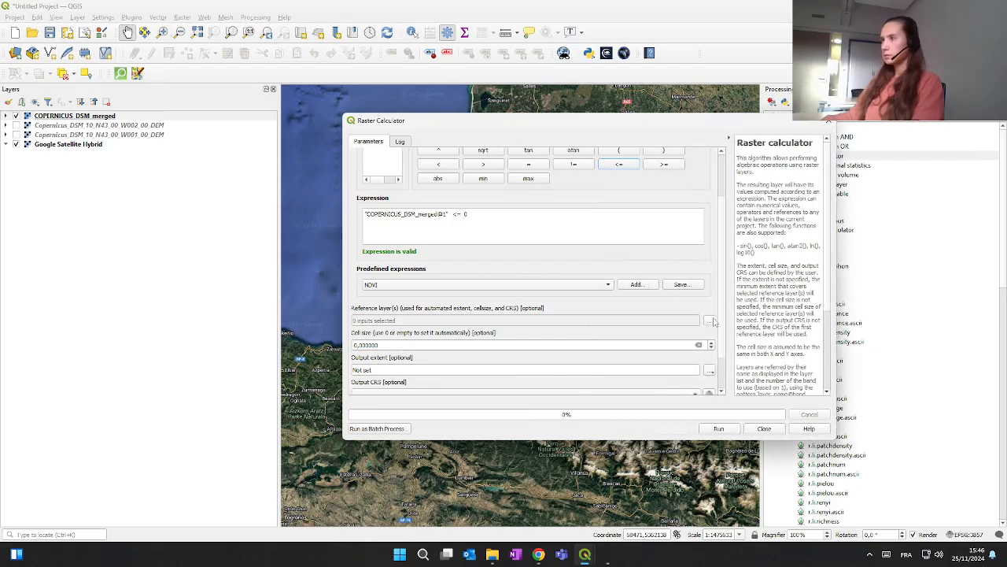
{"action": "left_click", "coordinate": [710, 321]}
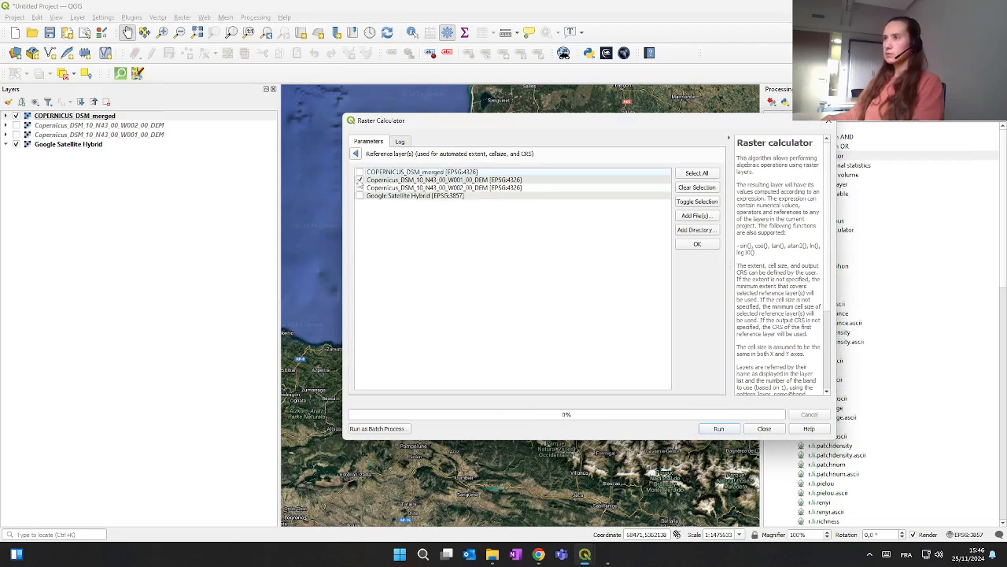
{"action": "left_click", "coordinate": [697, 244]}
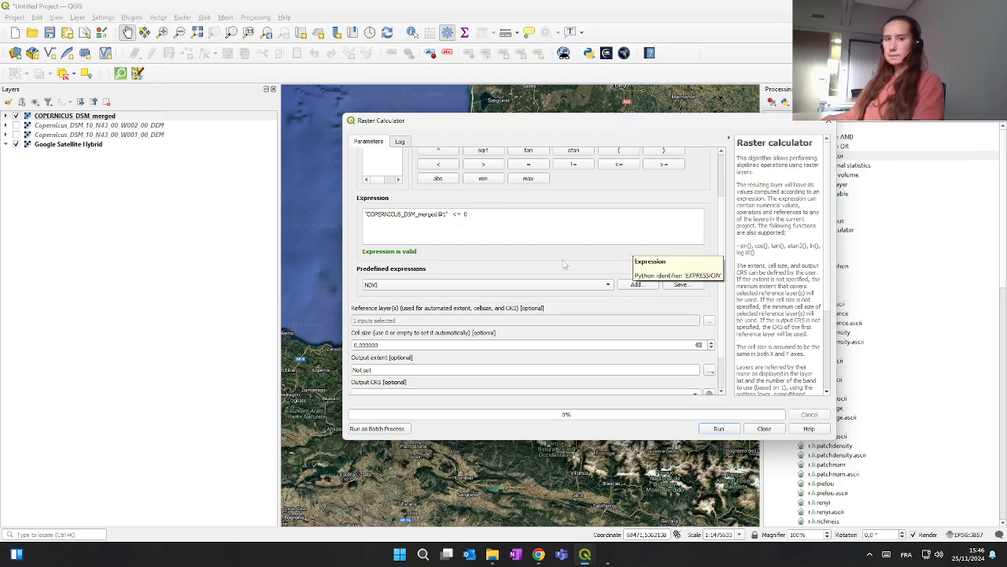
Step: Set the output file to COPERNICUS_DSM_merged_0.tif beside the merged DEM, run the calculation and close the tool
{"action": "scroll", "coordinate": [547, 267], "scroll_direction": "down", "scroll_amount": 1}
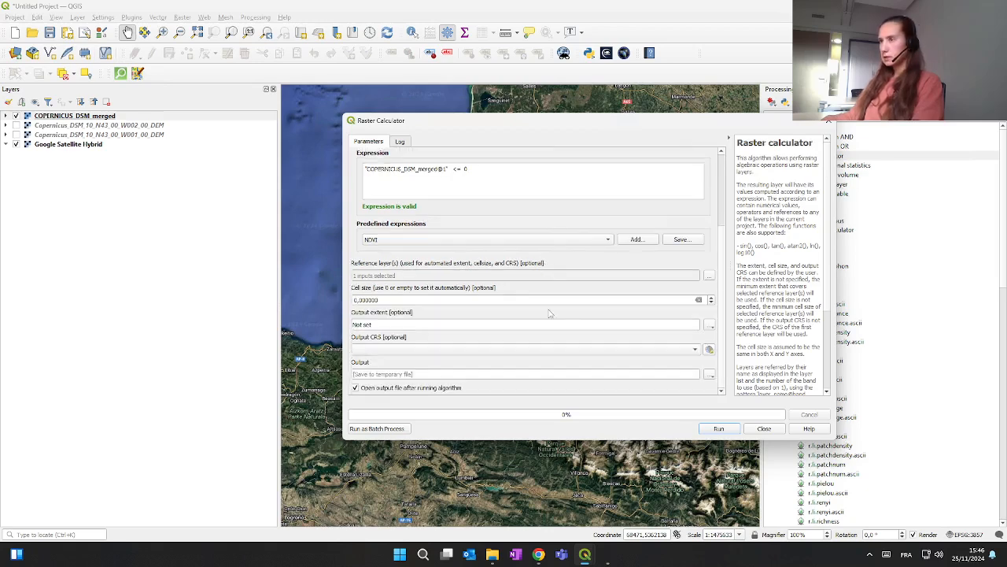
{"action": "left_click", "coordinate": [709, 374]}
{"action": "left_click", "coordinate": [730, 398]}
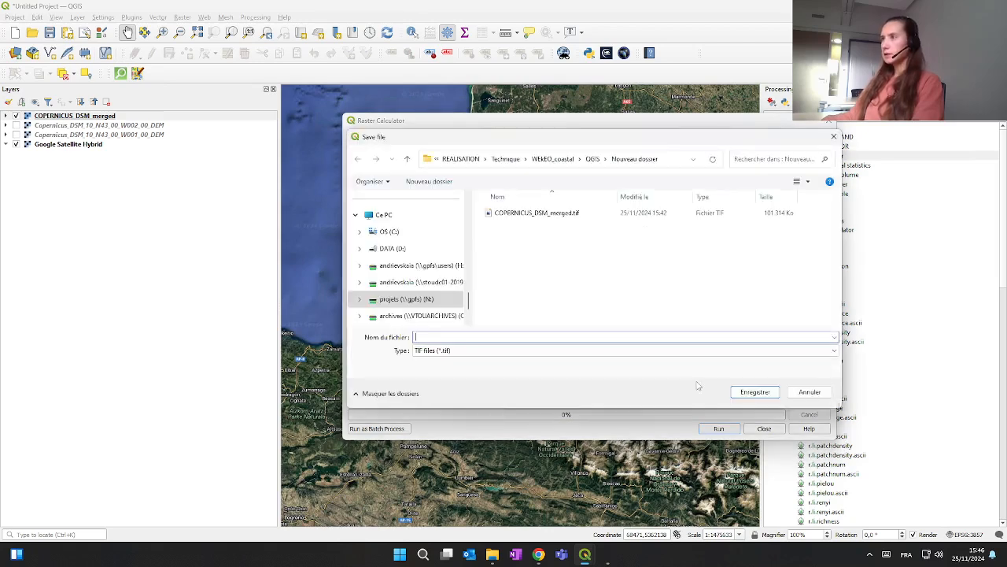
{"action": "left_click", "coordinate": [543, 214]}
{"action": "left_click", "coordinate": [504, 337]}
{"action": "left_click", "coordinate": [493, 337]}
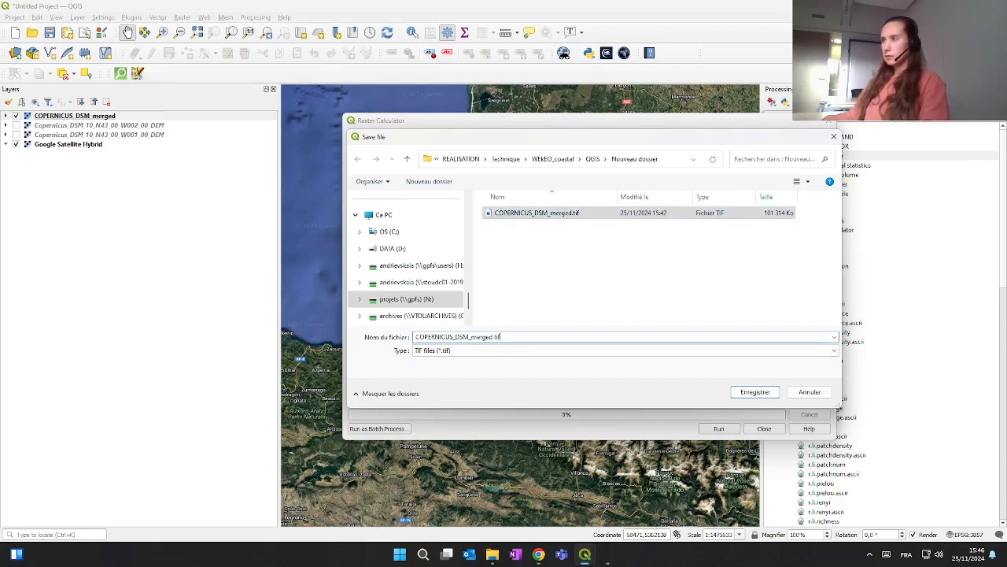
{"action": "type", "text": "_"}
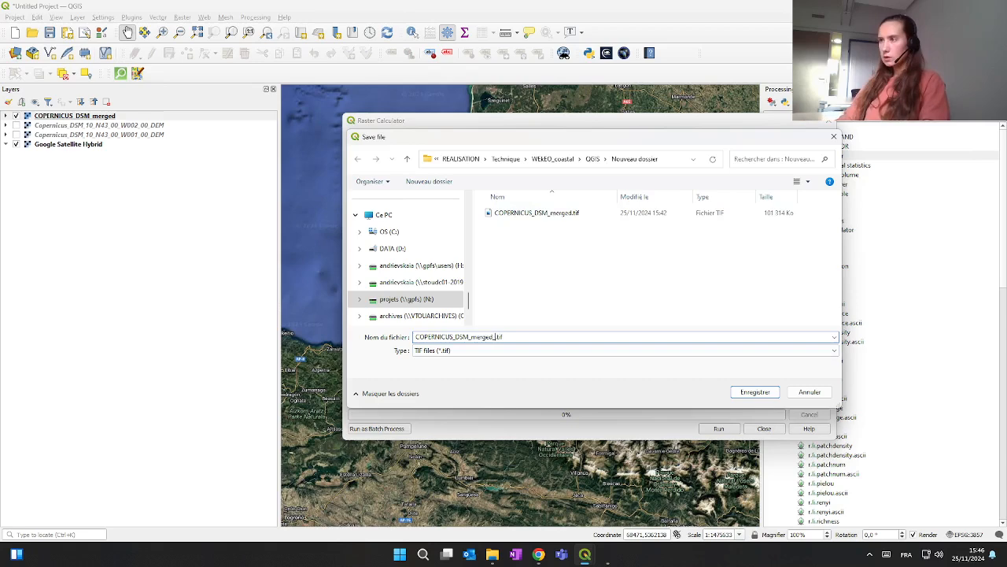
{"action": "type", "text": "0"}
{"action": "left_click", "coordinate": [745, 395]}
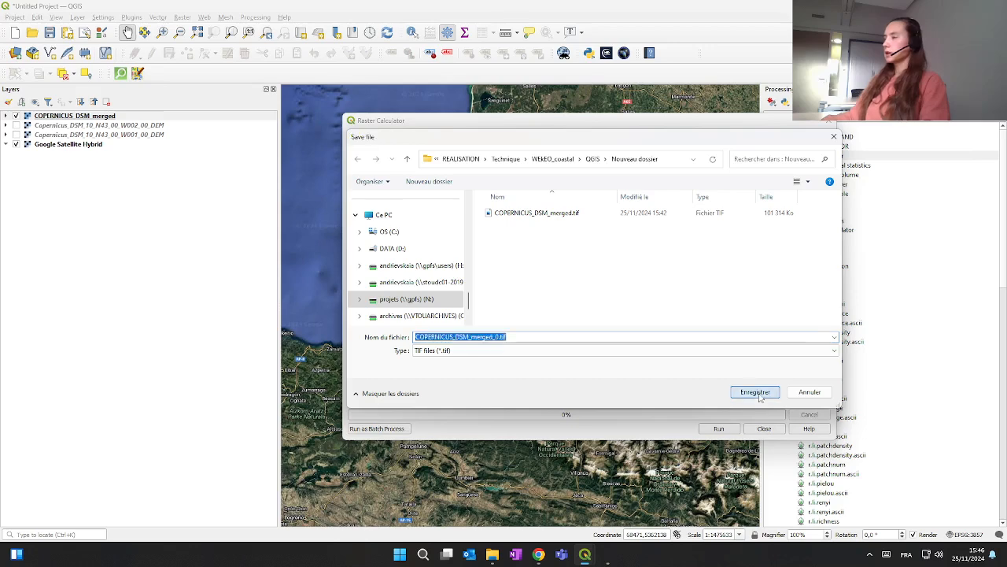
{"action": "left_click", "coordinate": [718, 428]}
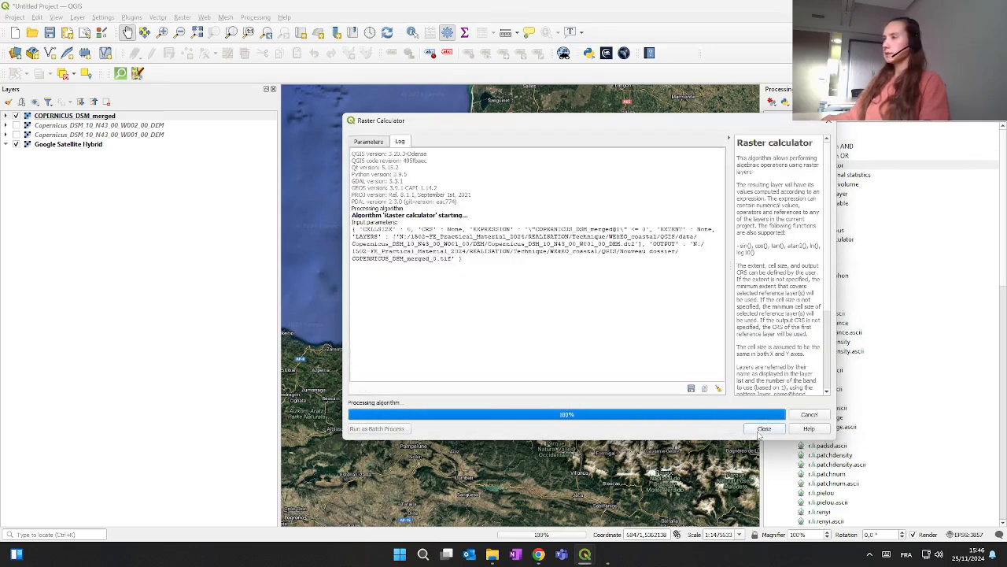
{"action": "left_click", "coordinate": [762, 430]}
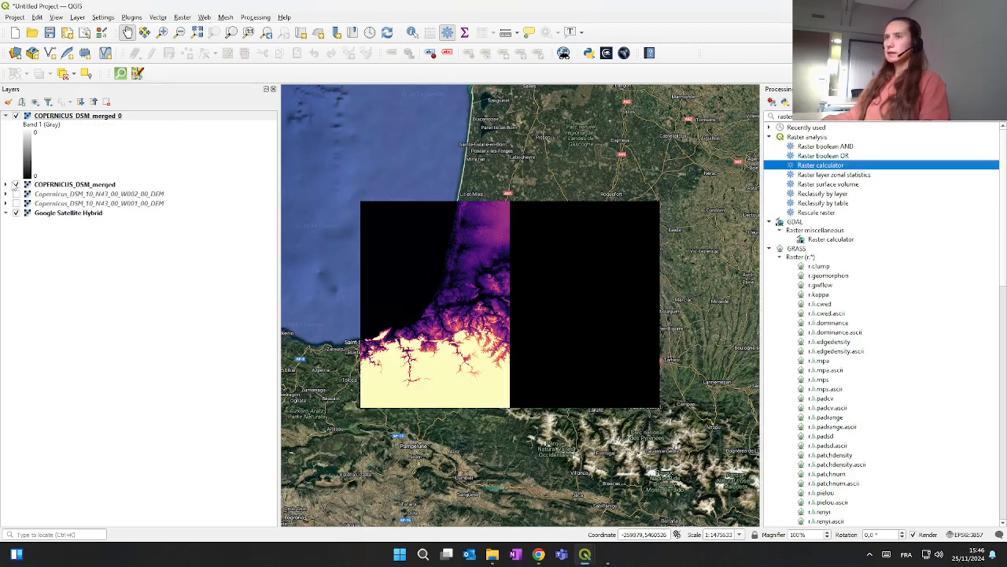
Step: Hide the COPERNICUS_DSM_merged layer and toggle the new COPERNICUS_DSM_merged_0 layer to check its coverage
{"action": "left_click", "coordinate": [16, 184]}
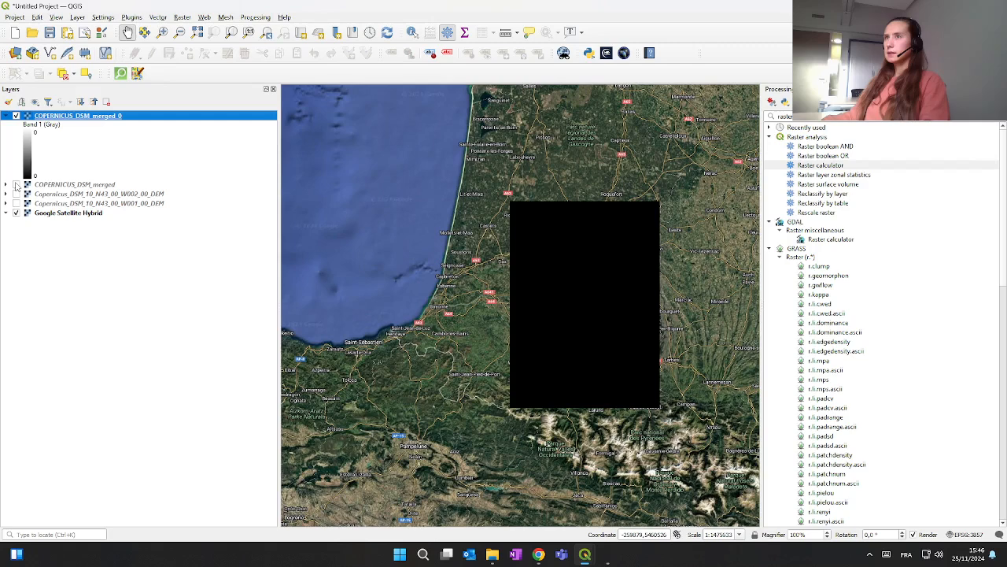
{"action": "left_click", "coordinate": [16, 115]}
{"action": "left_click", "coordinate": [15, 115]}
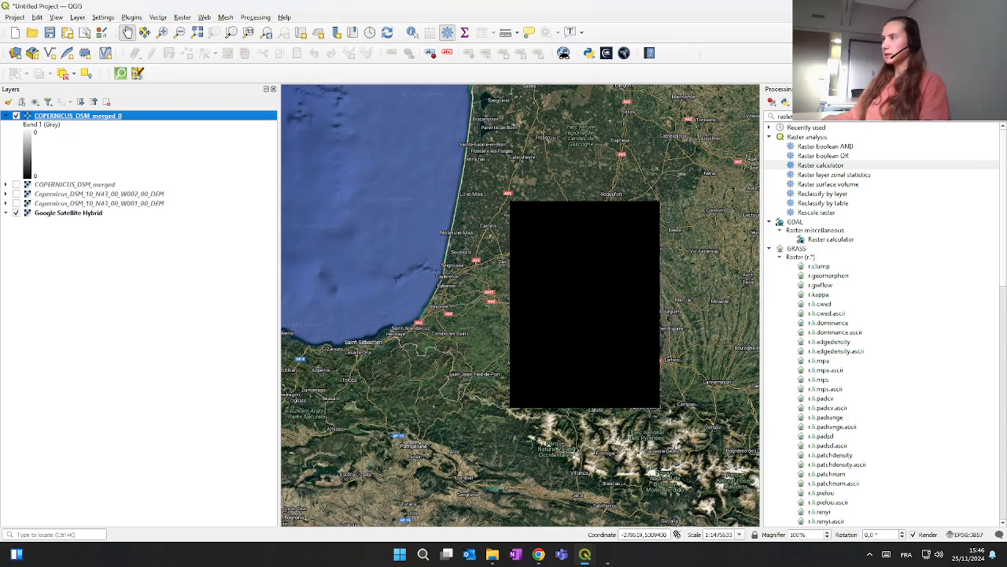
{"action": "left_click", "coordinate": [15, 203]}
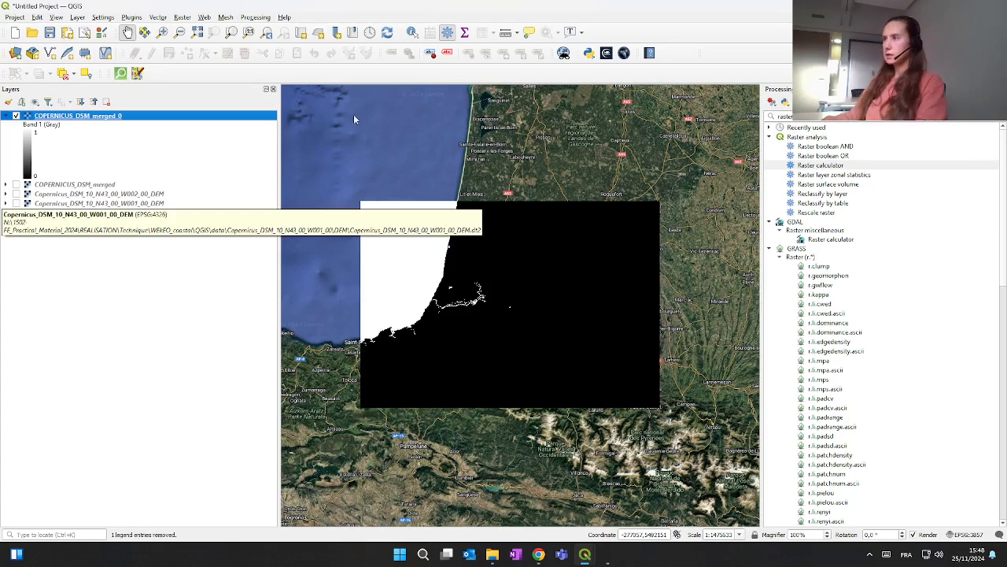
Step: Reopen the Raster calculator, review the layers available as reference layers, and close it without running
{"action": "double_click", "coordinate": [823, 167]}
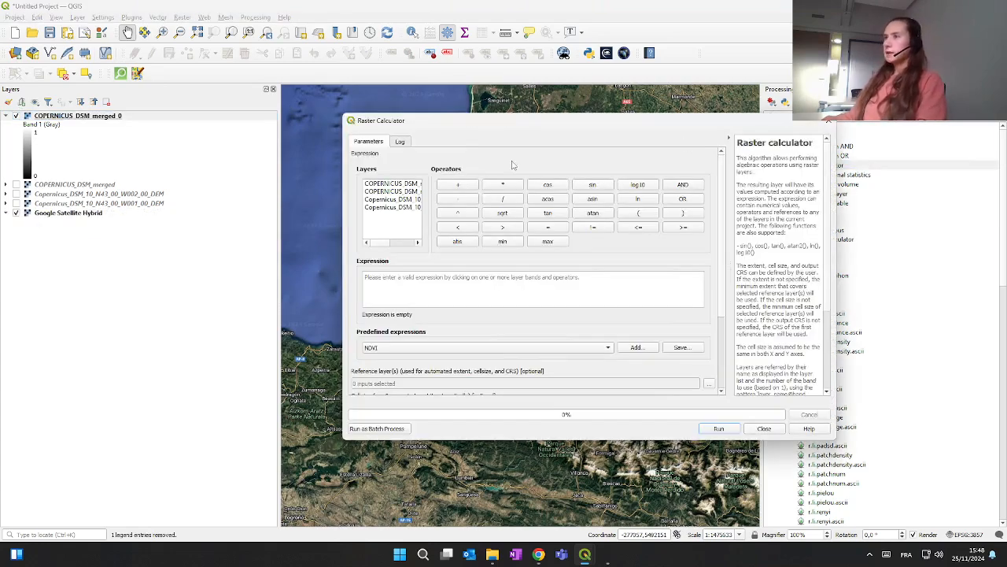
{"action": "scroll", "coordinate": [443, 257], "scroll_direction": "down", "scroll_amount": 2}
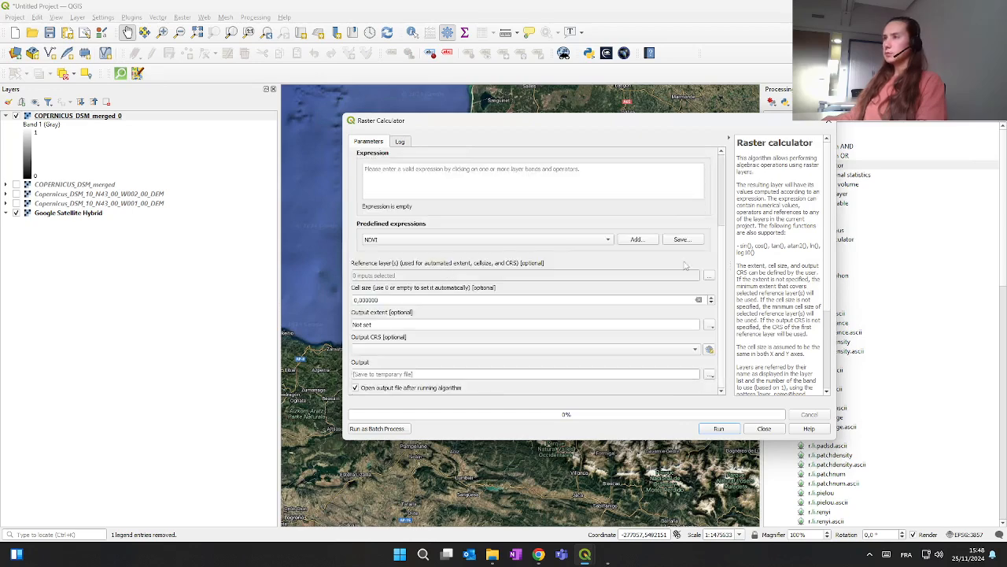
{"action": "left_click", "coordinate": [709, 275]}
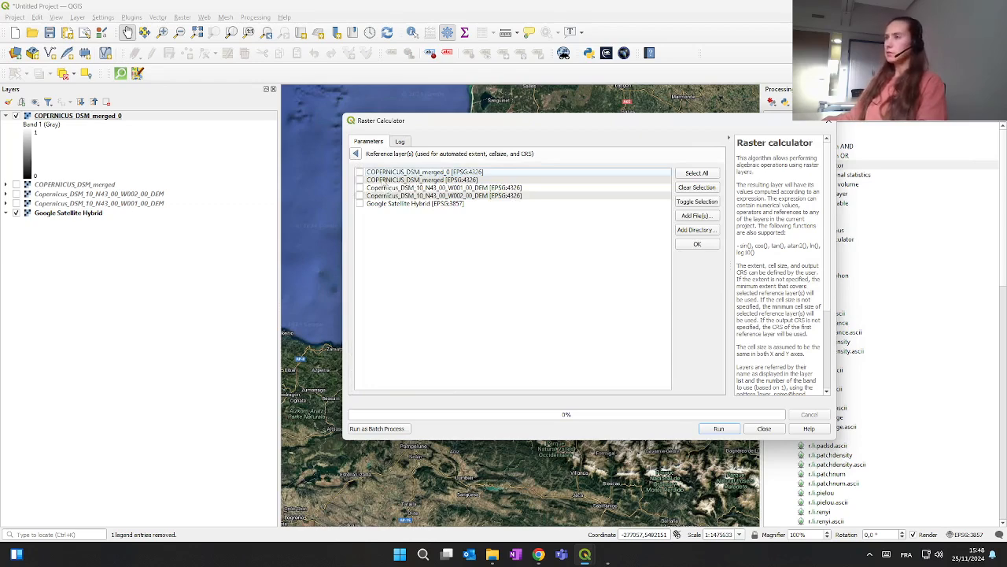
{"action": "key", "text": "Escape"}
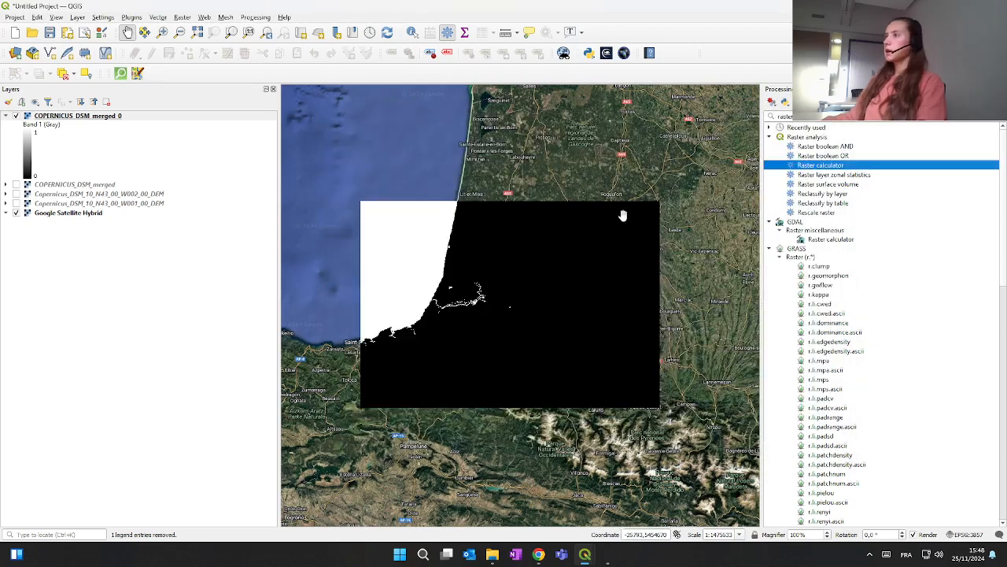
Step: Examine the black-and-white sea-level mask along the coastline and around the river inlets
{"action": "left_click_drag", "start_coordinate": [526, 247], "coordinate": [564, 234]}
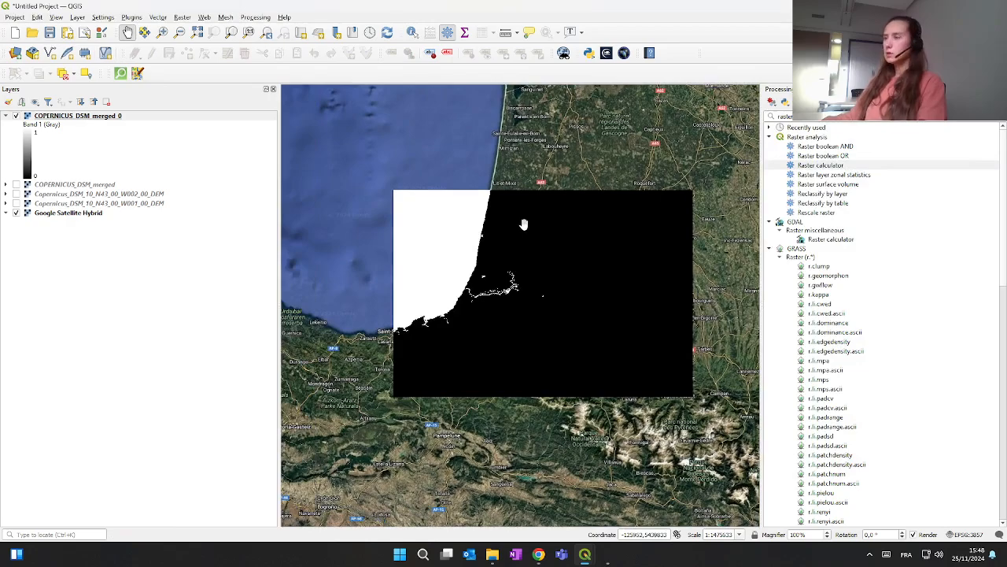
{"action": "scroll", "coordinate": [527, 238], "scroll_direction": "up", "scroll_amount": 1}
{"action": "scroll", "coordinate": [532, 239], "scroll_direction": "down", "scroll_amount": 2}
{"action": "scroll", "coordinate": [477, 260], "scroll_direction": "up", "scroll_amount": 1}
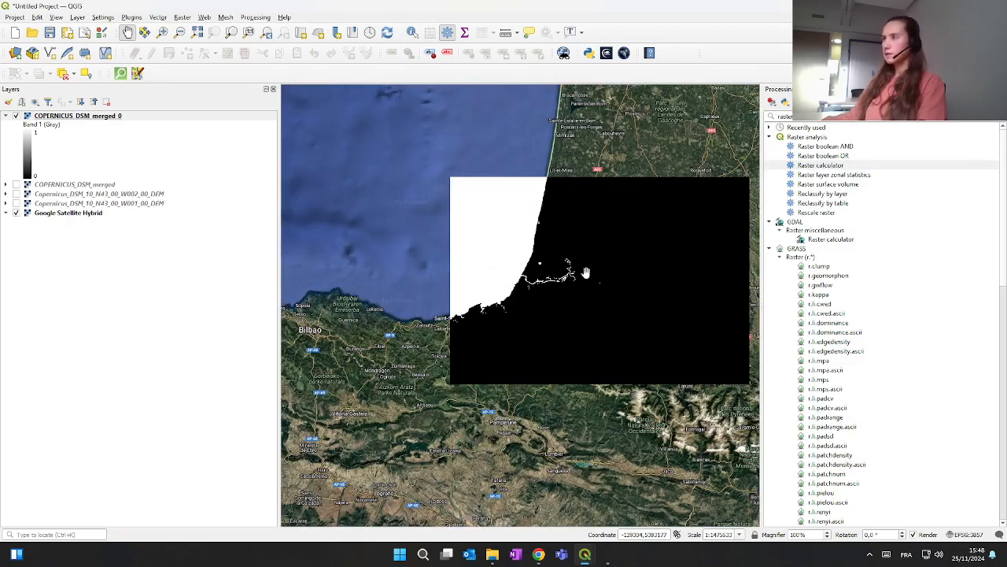
{"action": "left_click_drag", "start_coordinate": [500, 231], "coordinate": [464, 254]}
{"action": "scroll", "coordinate": [468, 242], "scroll_direction": "up", "scroll_amount": 1}
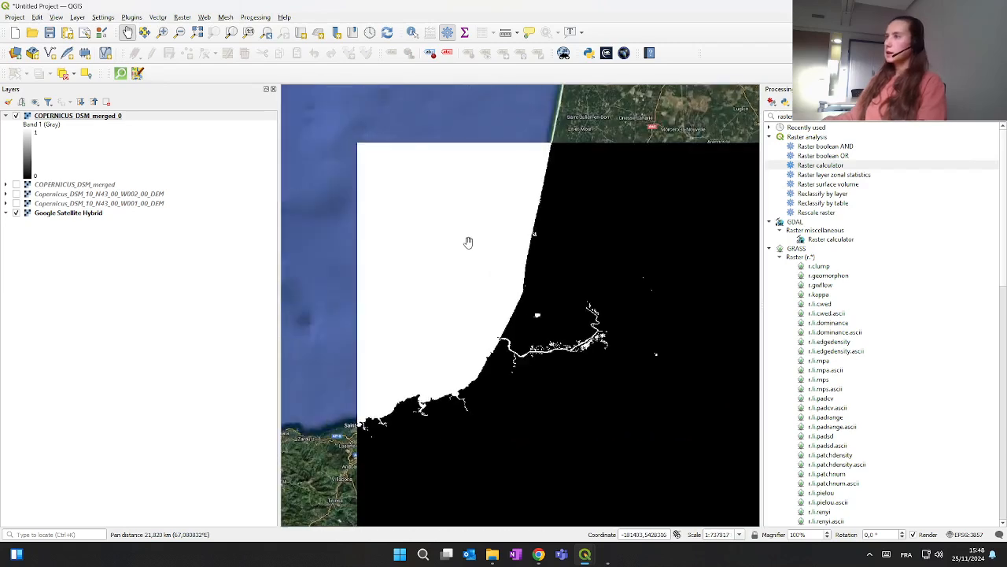
{"action": "left_click_drag", "start_coordinate": [495, 236], "coordinate": [459, 202]}
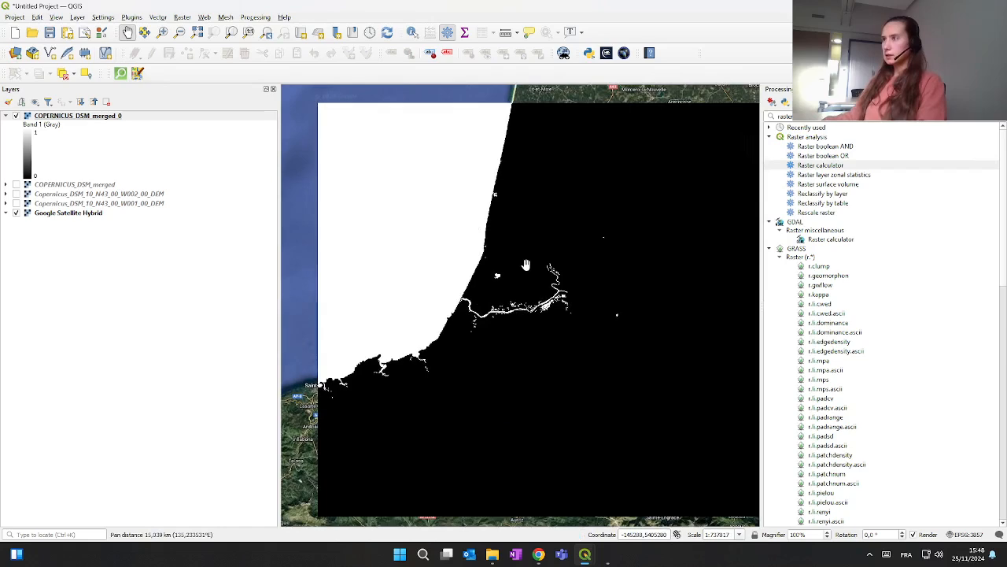
{"action": "left_click_drag", "start_coordinate": [553, 240], "coordinate": [516, 240]}
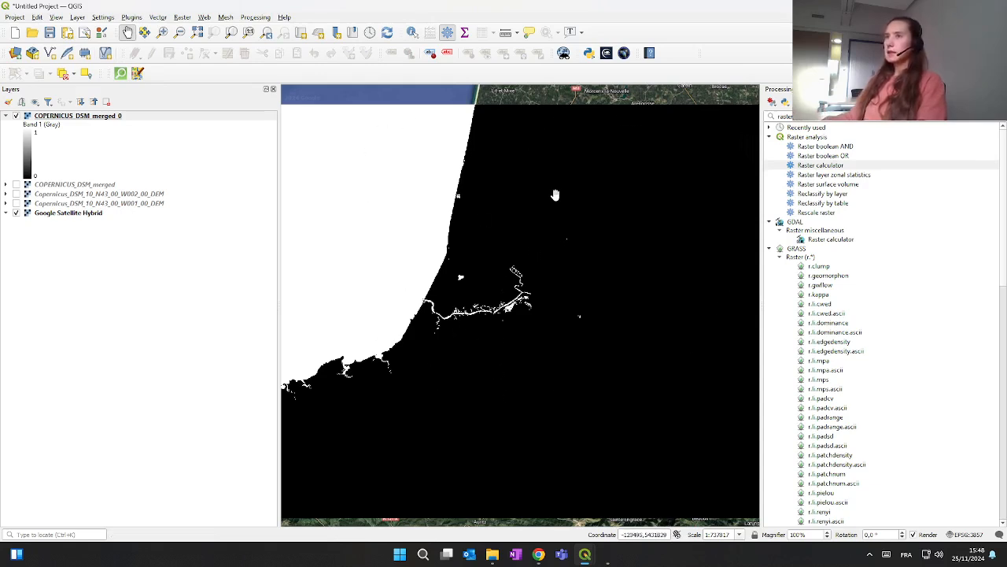
{"action": "scroll", "coordinate": [543, 225], "scroll_direction": "down", "scroll_amount": 1}
{"action": "scroll", "coordinate": [527, 266], "scroll_direction": "up", "scroll_amount": 2}
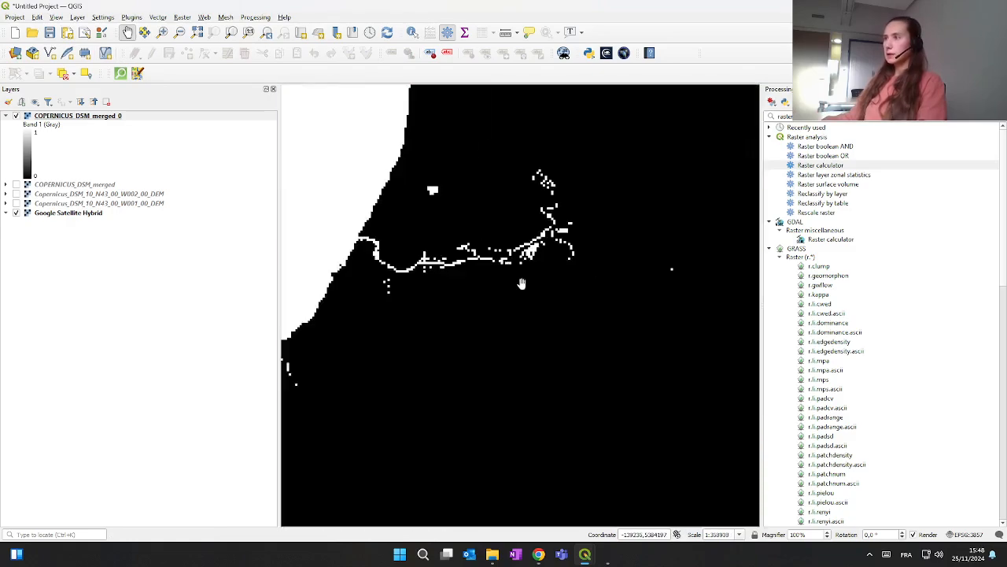
{"action": "scroll", "coordinate": [461, 225], "scroll_direction": "down", "scroll_amount": 2}
{"action": "left_click_drag", "start_coordinate": [477, 187], "coordinate": [513, 266]}
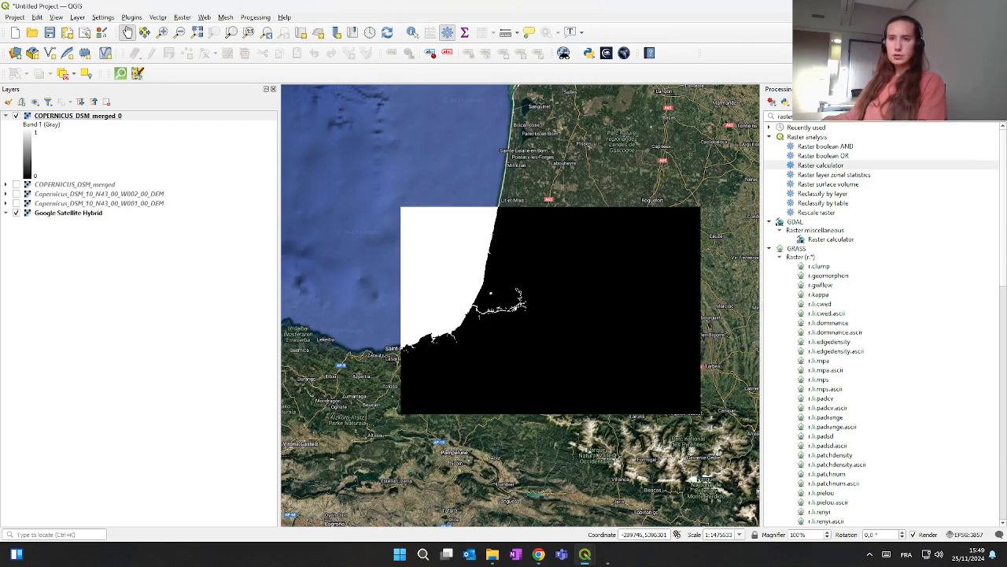
Step: Set up the Raster calculator with the expression "COPERNICUS_DSM_merged@1" = 5 and COPERNICUS_DSM_merged as the reference layer
{"action": "double_click", "coordinate": [823, 166]}
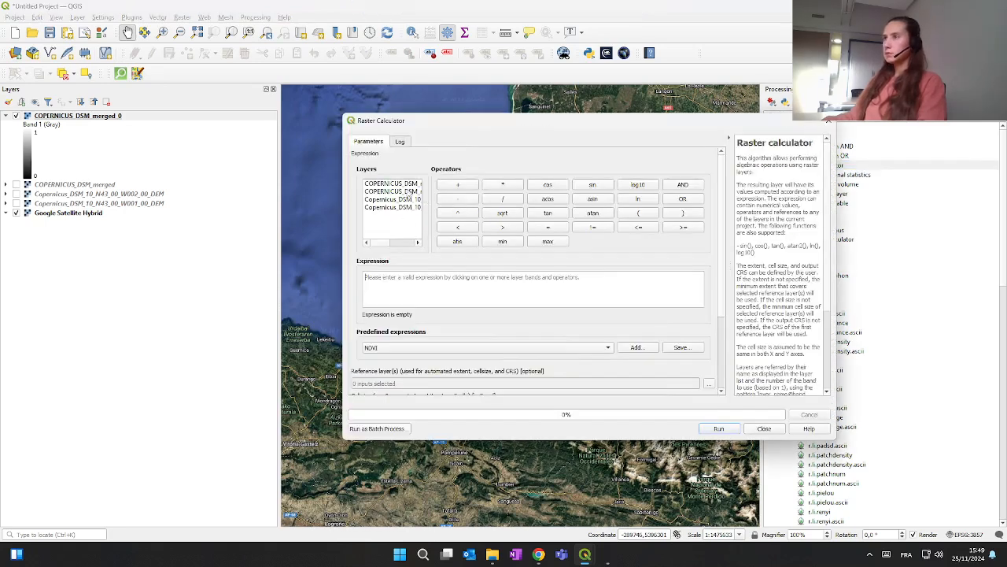
{"action": "double_click", "coordinate": [406, 192]}
{"action": "left_click", "coordinate": [465, 279]}
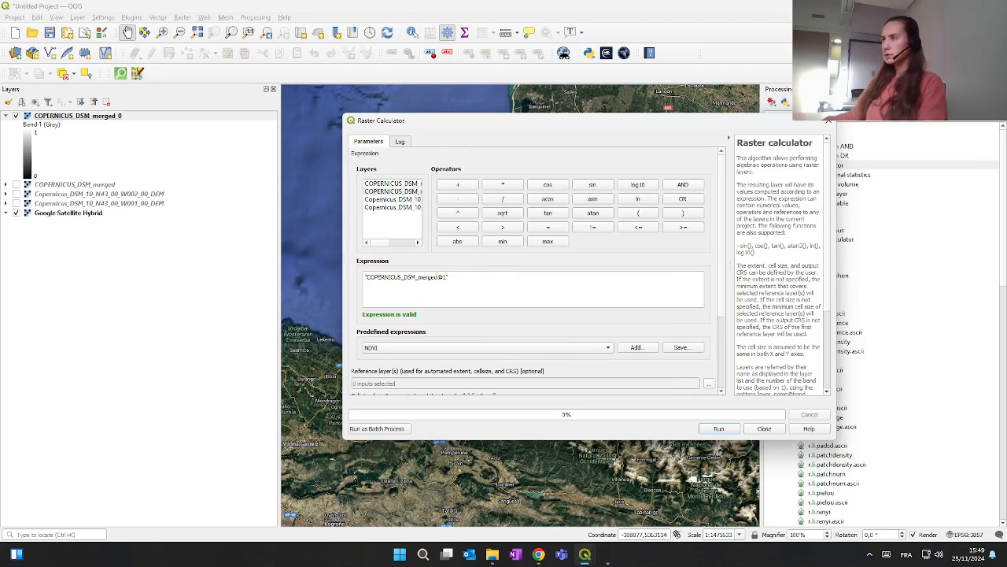
{"action": "left_click", "coordinate": [553, 226]}
{"action": "type", "text": "5"}
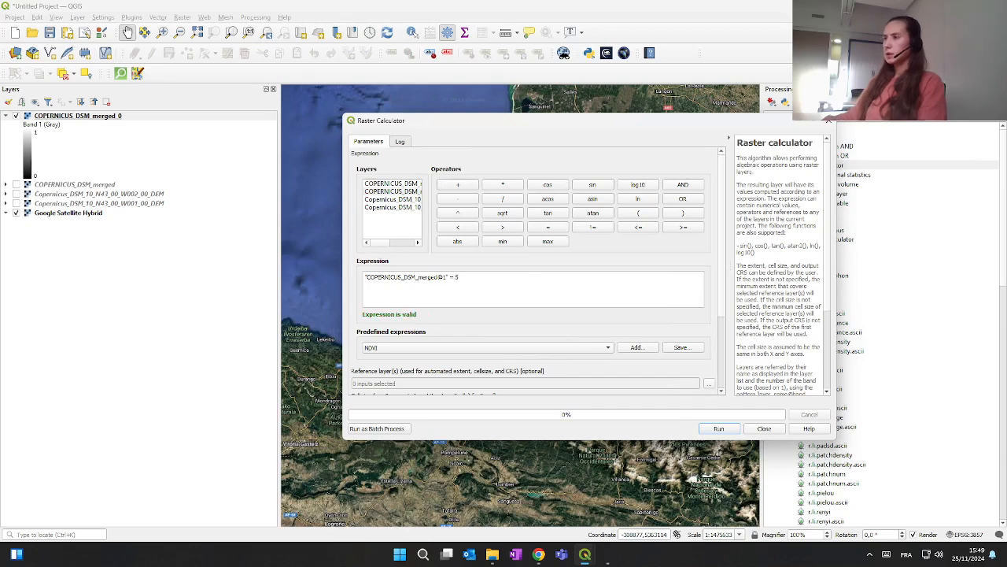
{"action": "scroll", "coordinate": [644, 327], "scroll_direction": "down", "scroll_amount": 2}
{"action": "left_click", "coordinate": [709, 321]}
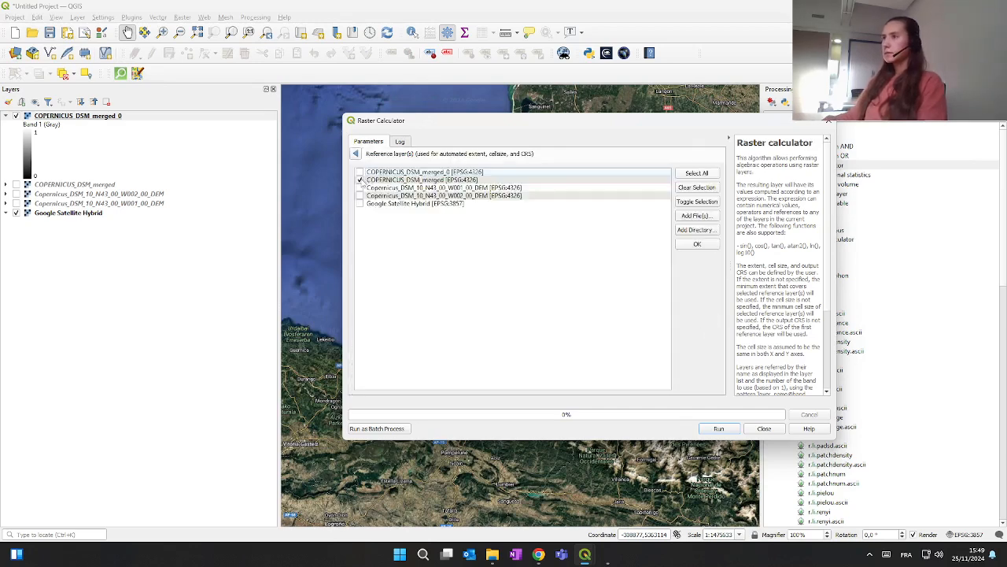
{"action": "left_click", "coordinate": [697, 244]}
{"action": "scroll", "coordinate": [663, 311], "scroll_direction": "down", "scroll_amount": 2}
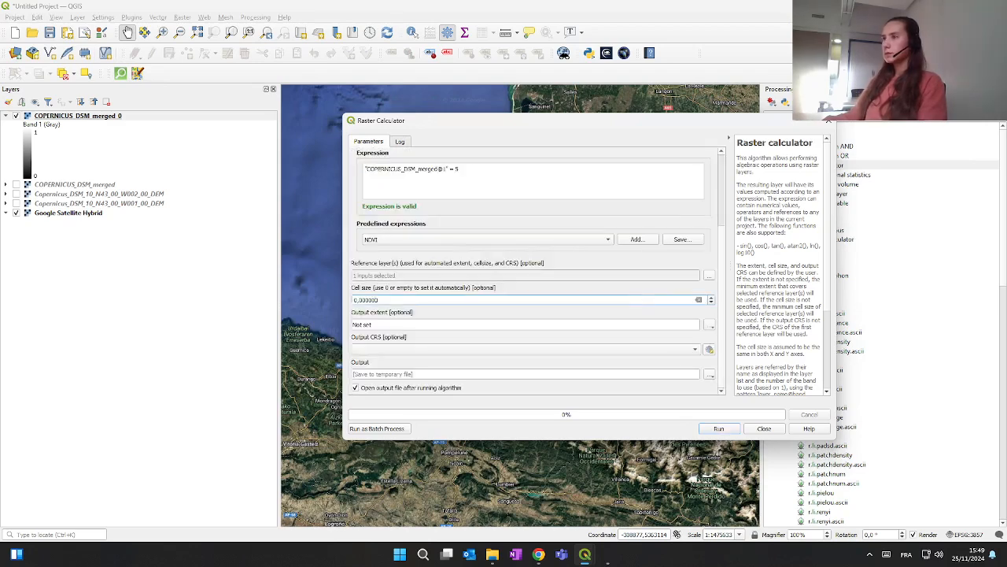
Step: Set the output file to COPERNICUS_DSM_merged_5.tif beside the other merged rasters, run the equal-to-5 calculation and close the tool
{"action": "left_click", "coordinate": [709, 376]}
{"action": "left_click", "coordinate": [732, 396]}
{"action": "left_click", "coordinate": [517, 230]}
{"action": "left_click", "coordinate": [499, 338]}
{"action": "left_click", "coordinate": [499, 337]}
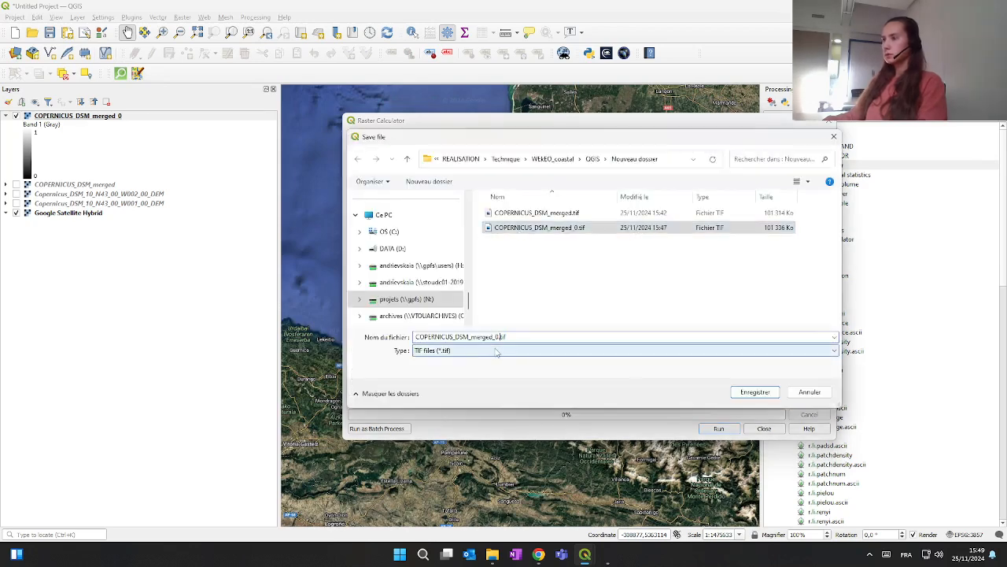
{"action": "key", "text": "BackSpace"}
{"action": "type", "text": "5"}
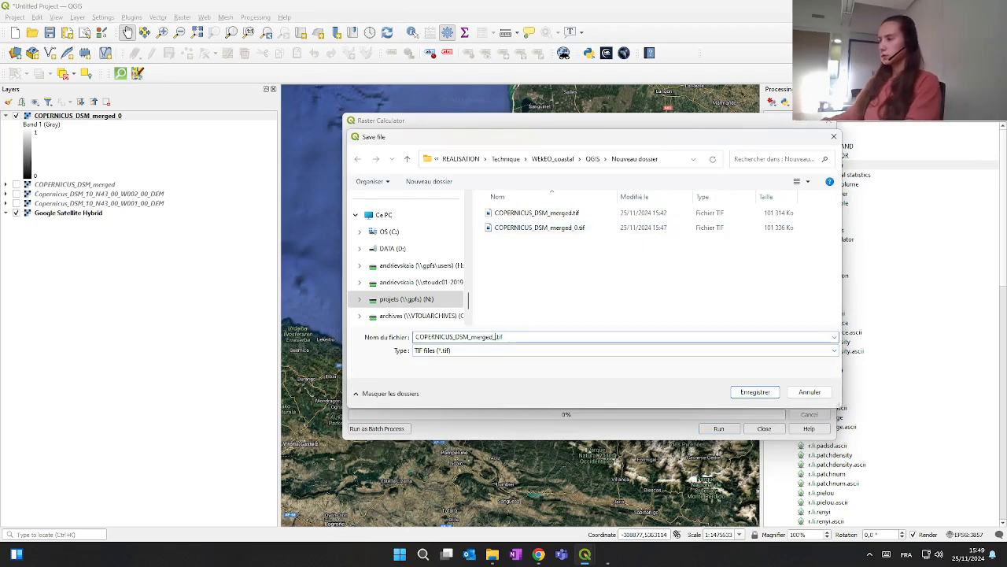
{"action": "left_click", "coordinate": [754, 393]}
{"action": "left_click", "coordinate": [719, 429]}
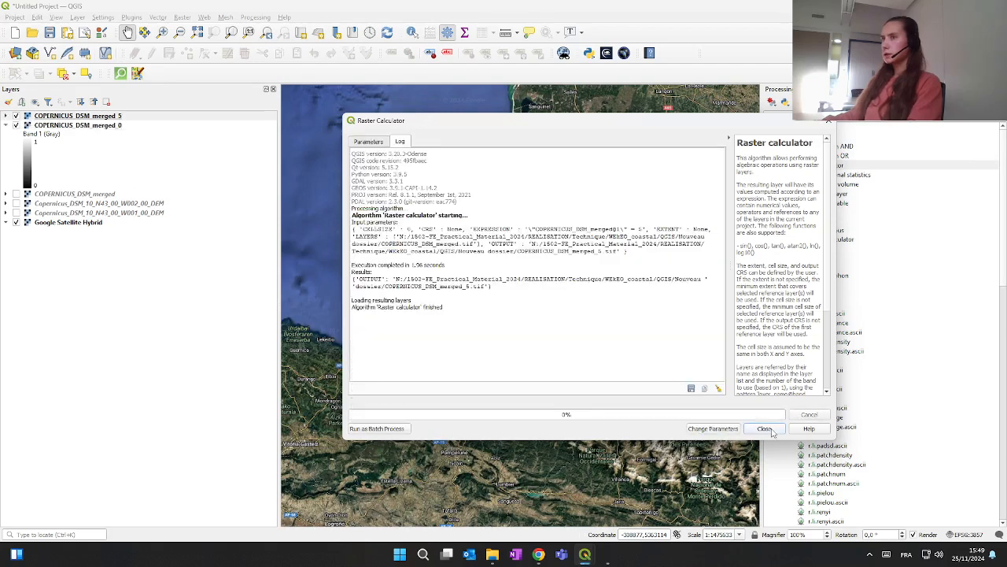
{"action": "left_click", "coordinate": [764, 428]}
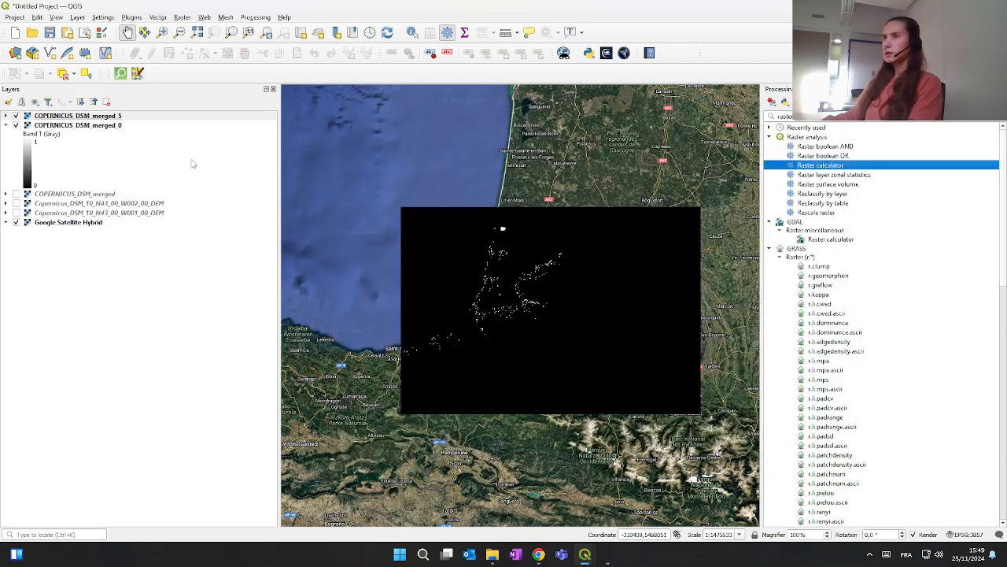
Step: Remove the COPERNICUS_DSM_merged_5 layer from the project
{"action": "left_click", "coordinate": [6, 126]}
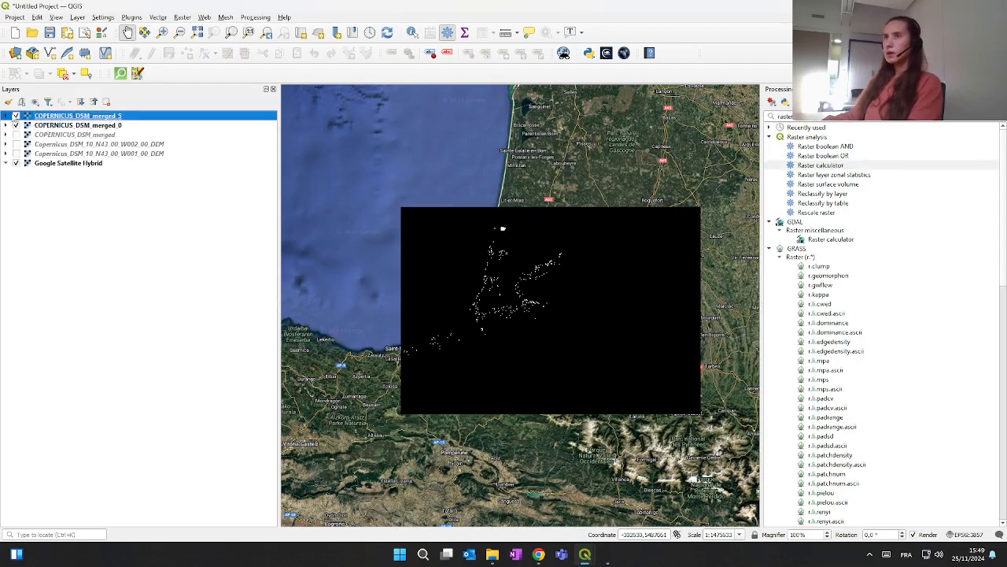
{"action": "left_click", "coordinate": [7, 116]}
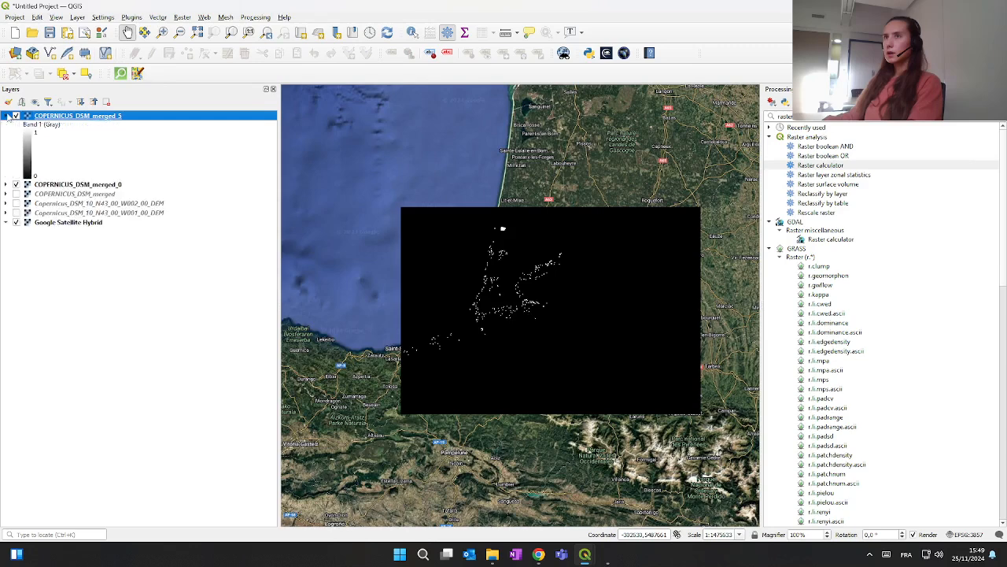
{"action": "right_click", "coordinate": [71, 116]}
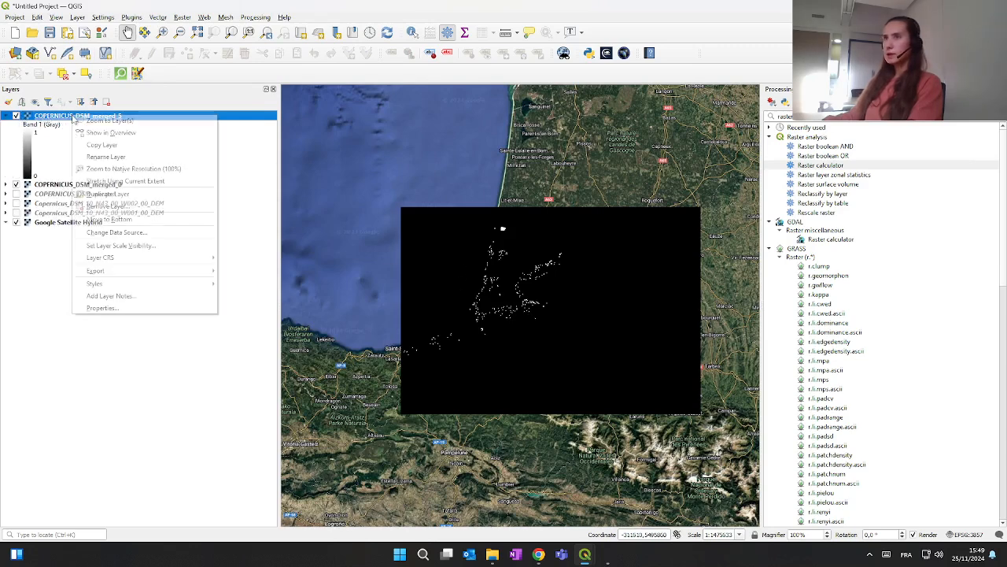
{"action": "left_click", "coordinate": [112, 209]}
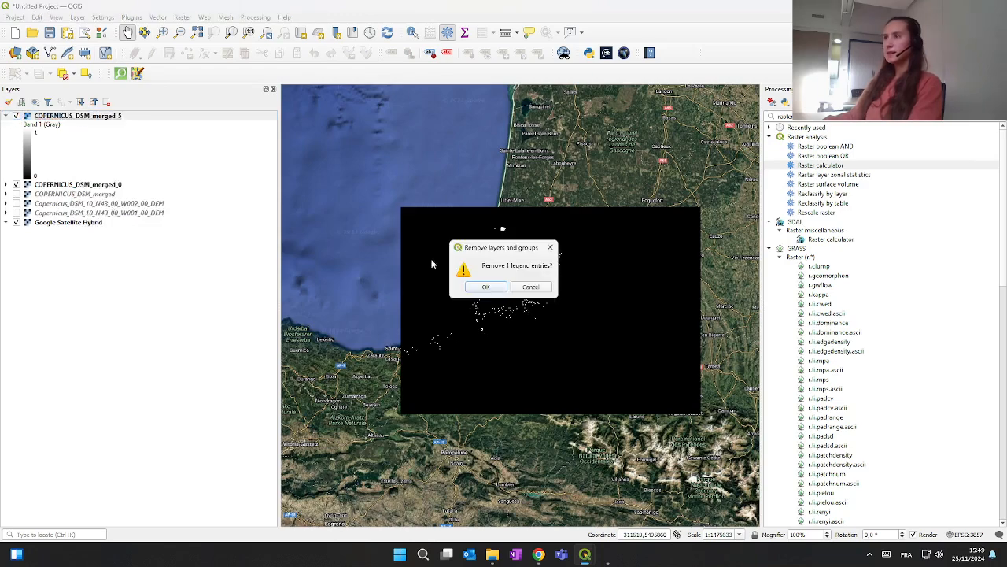
{"action": "left_click", "coordinate": [486, 287]}
Step: Set up the Raster calculator with the expression "COPERNICUS_DSM_merged@1" <= 5 and COPERNICUS_DSM_merged as the reference layer
{"action": "double_click", "coordinate": [821, 165]}
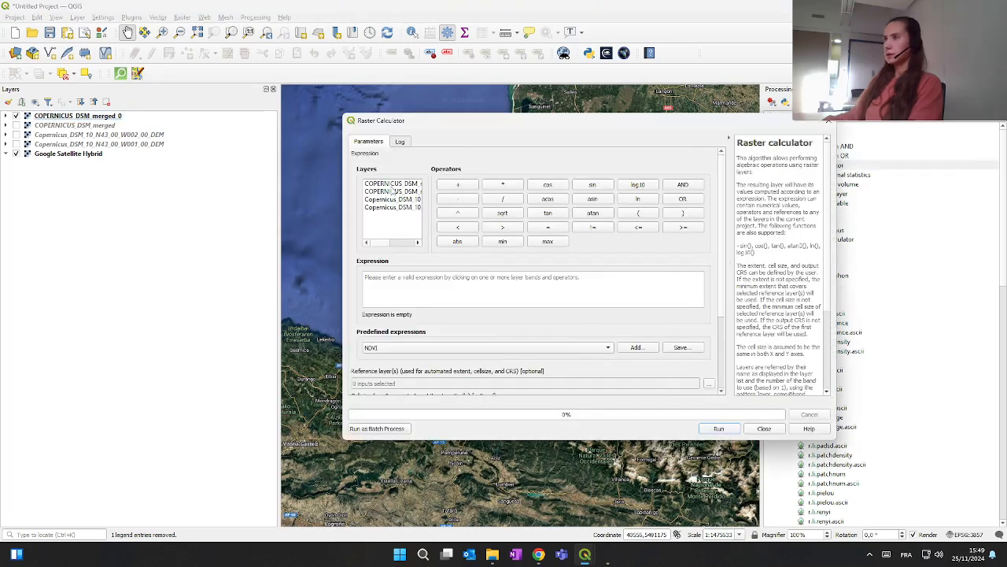
{"action": "double_click", "coordinate": [392, 191]}
{"action": "left_click", "coordinate": [639, 228]}
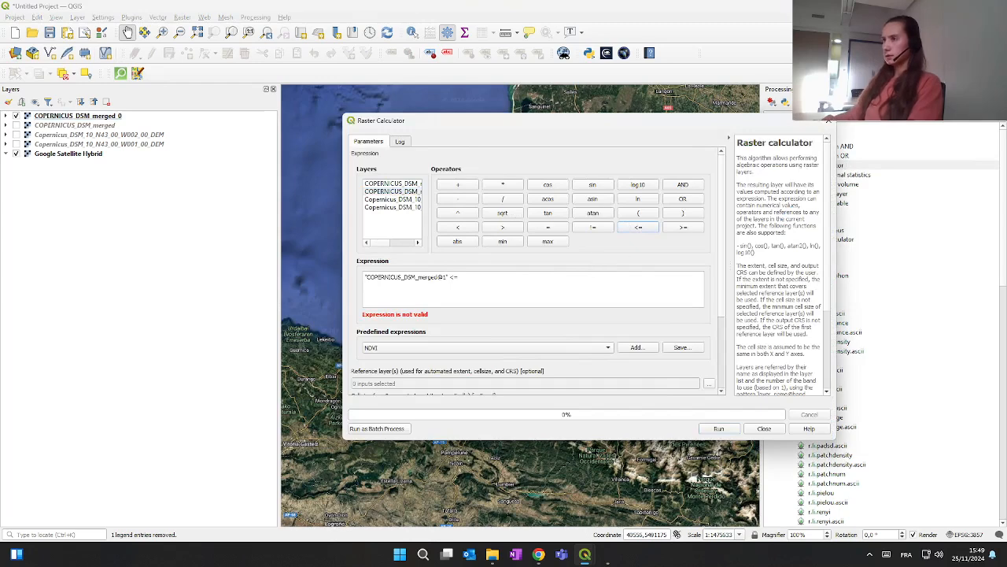
{"action": "type", "text": "5"}
{"action": "scroll", "coordinate": [585, 290], "scroll_direction": "down", "scroll_amount": 2}
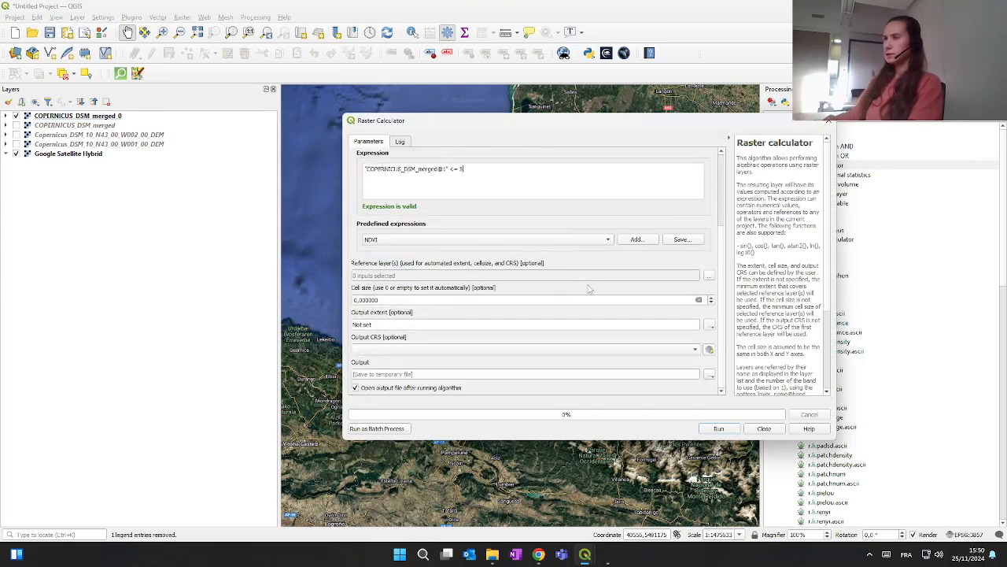
{"action": "left_click", "coordinate": [708, 276]}
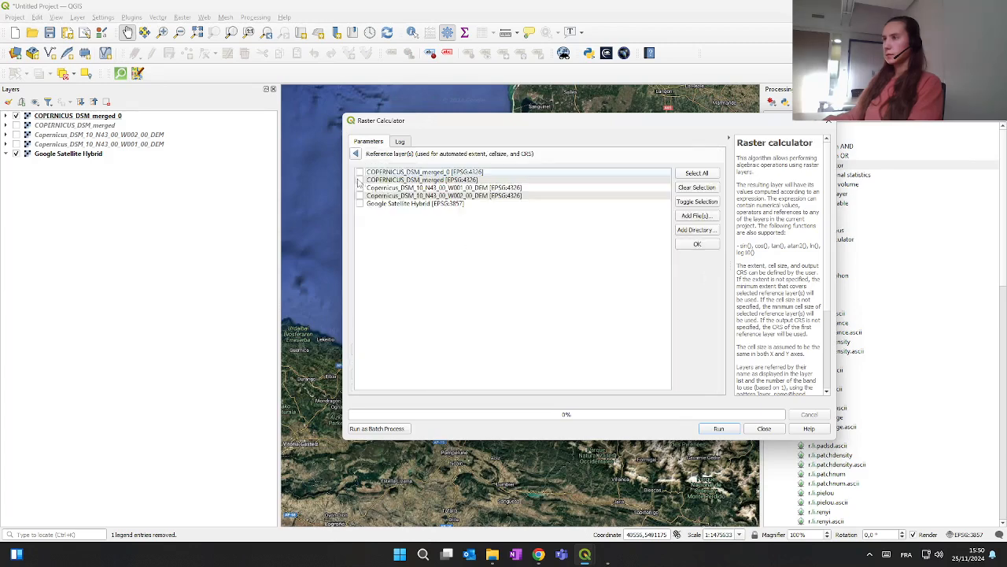
{"action": "left_click", "coordinate": [697, 244]}
Step: Overwrite COPERNICUS_DSM_merged_5.tif as the output file, run the calculation and close the tool
{"action": "left_click", "coordinate": [708, 377]}
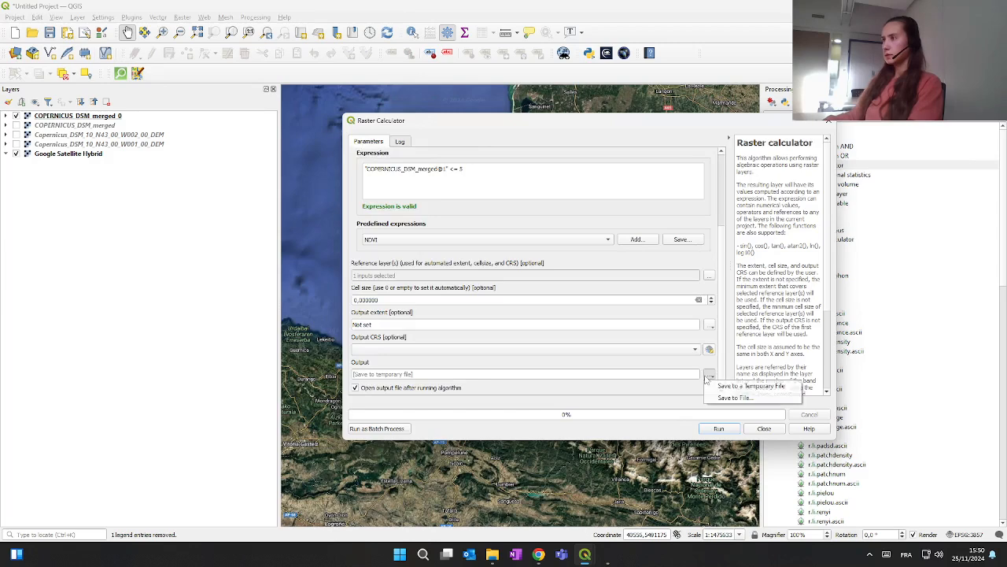
{"action": "left_click", "coordinate": [732, 398]}
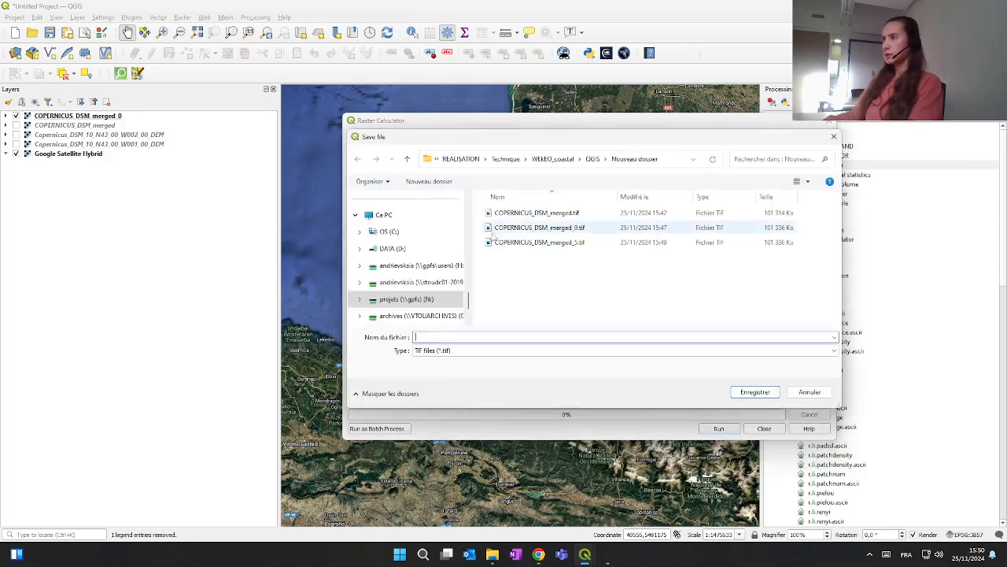
{"action": "left_click", "coordinate": [540, 242]}
{"action": "left_click", "coordinate": [755, 398]}
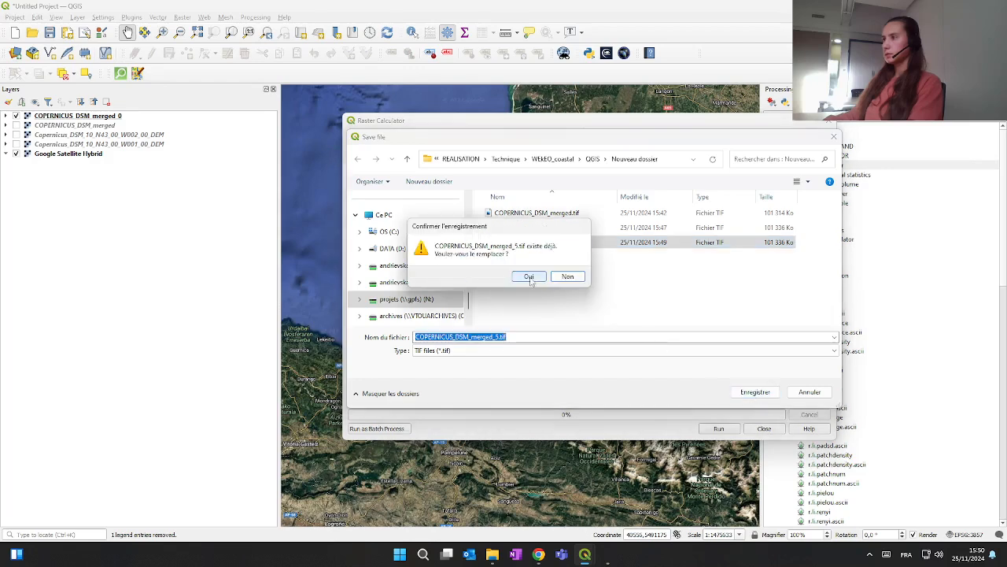
{"action": "left_click", "coordinate": [529, 276]}
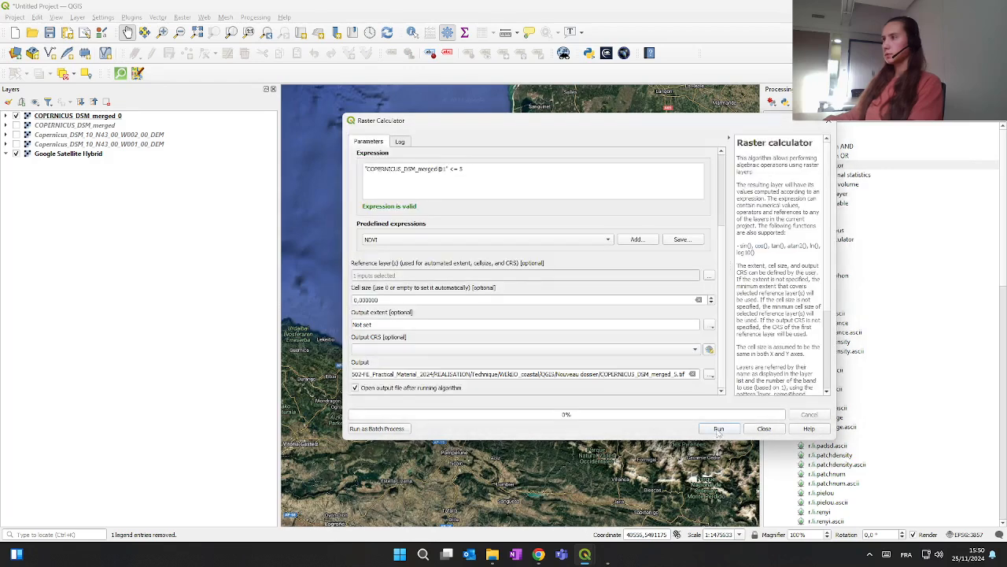
{"action": "left_click", "coordinate": [718, 429]}
{"action": "left_click", "coordinate": [772, 433]}
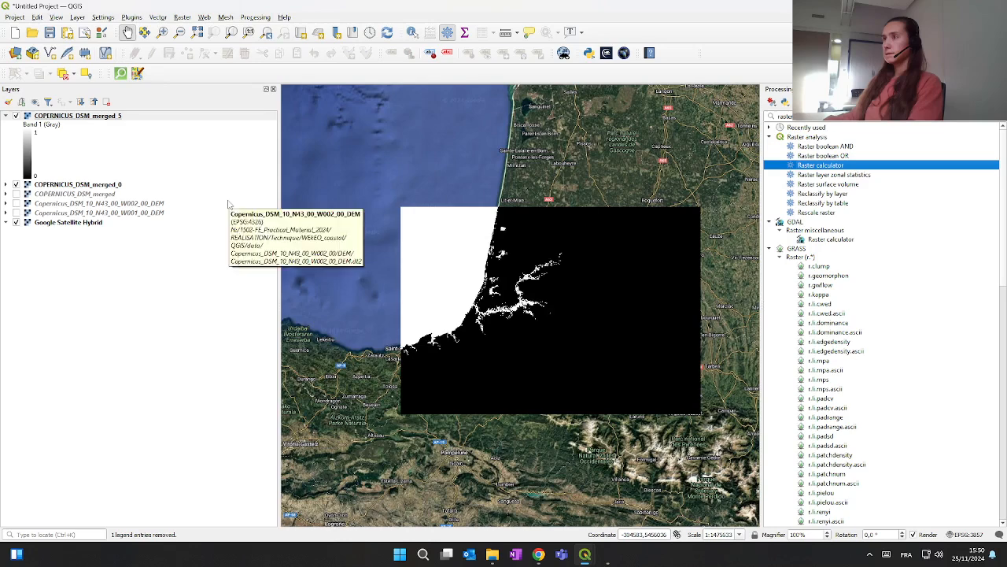
Step: Toggle the COPERNICUS_DSM_merged_5 layer to compare its low-lying areas with COPERNICUS_DSM_merged_0 along the coast
{"action": "scroll", "coordinate": [523, 295], "scroll_direction": "up", "scroll_amount": 1}
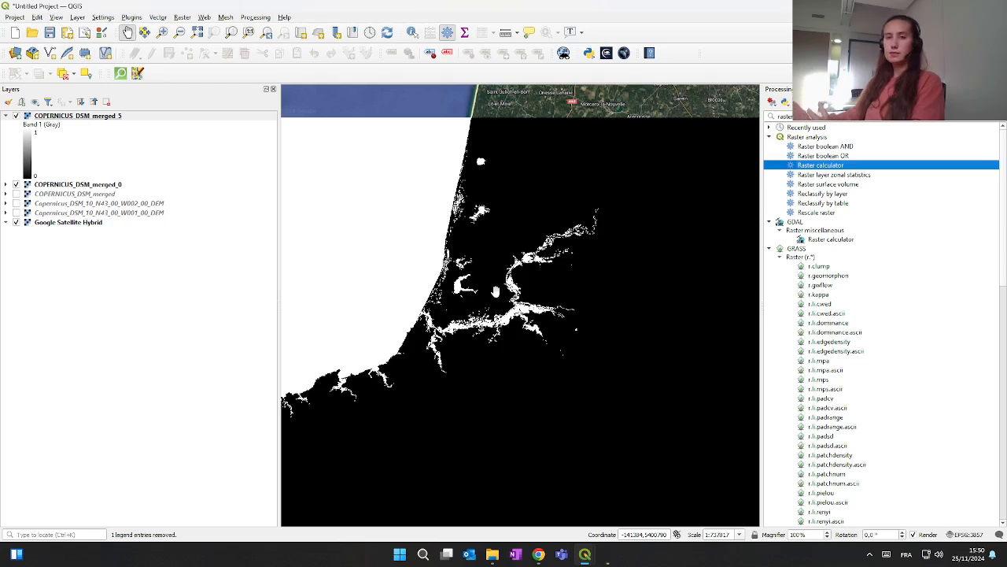
{"action": "left_click", "coordinate": [16, 115]}
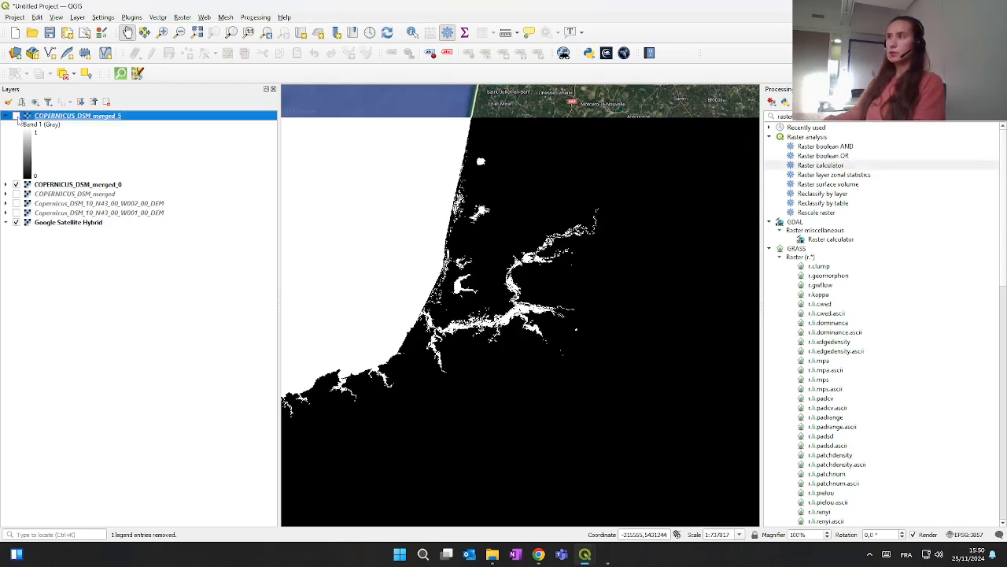
{"action": "left_click", "coordinate": [16, 116]}
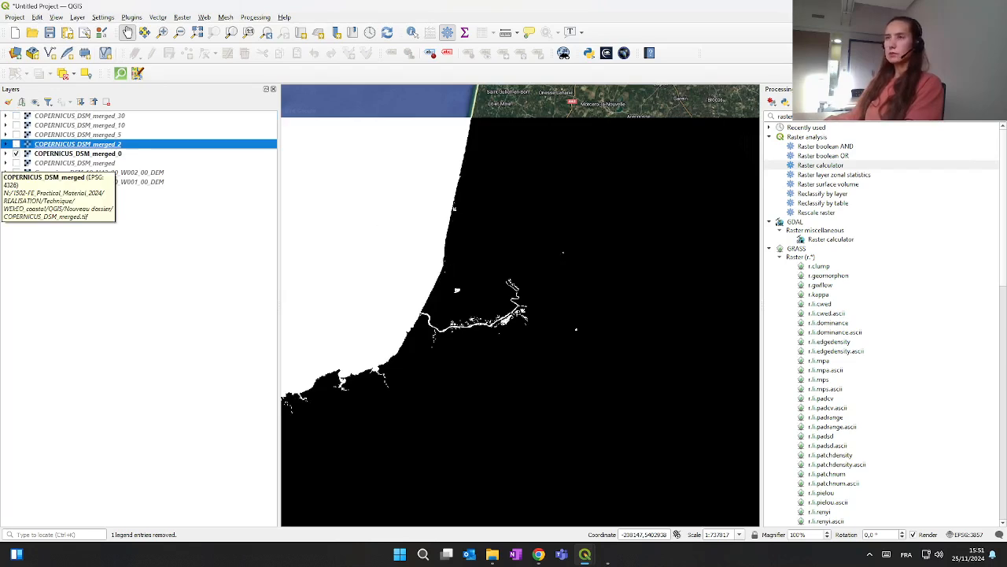
Step: Show the COPERNICUS_DSM_merged_2, _5, _10 and _30 layers one by one to compare their extents, and hide all four again
{"action": "left_click", "coordinate": [15, 144]}
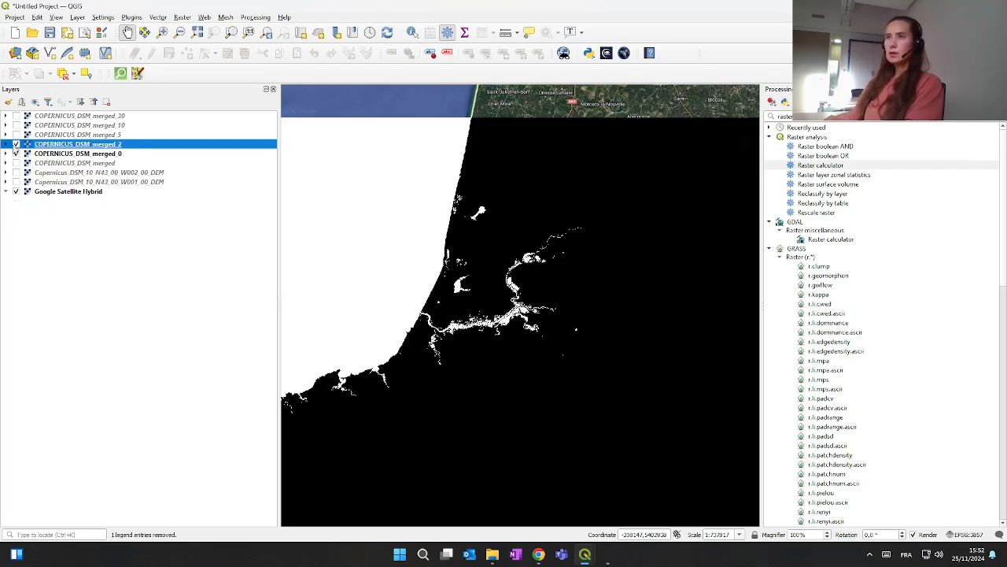
{"action": "left_click", "coordinate": [15, 134]}
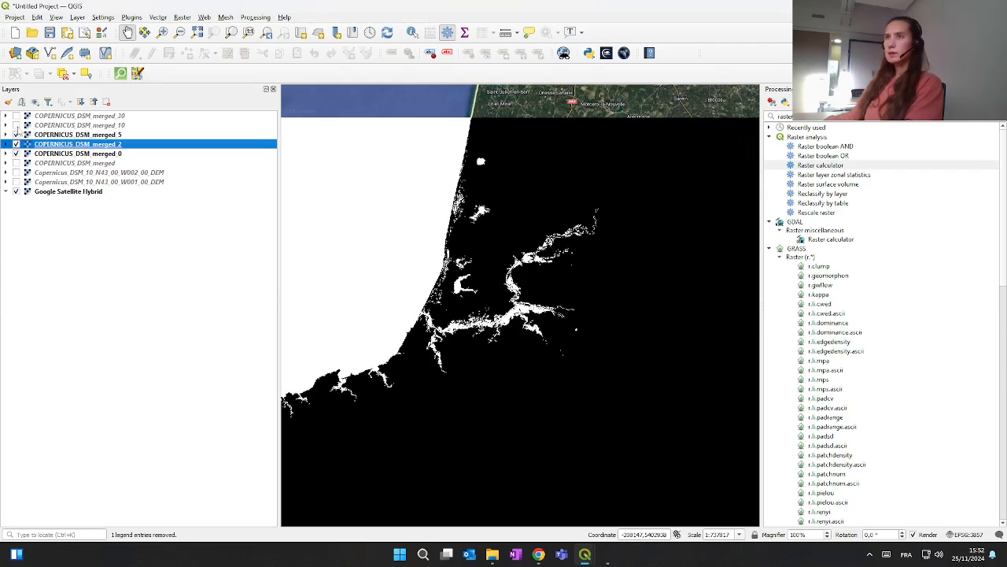
{"action": "left_click", "coordinate": [16, 125]}
{"action": "left_click", "coordinate": [16, 116]}
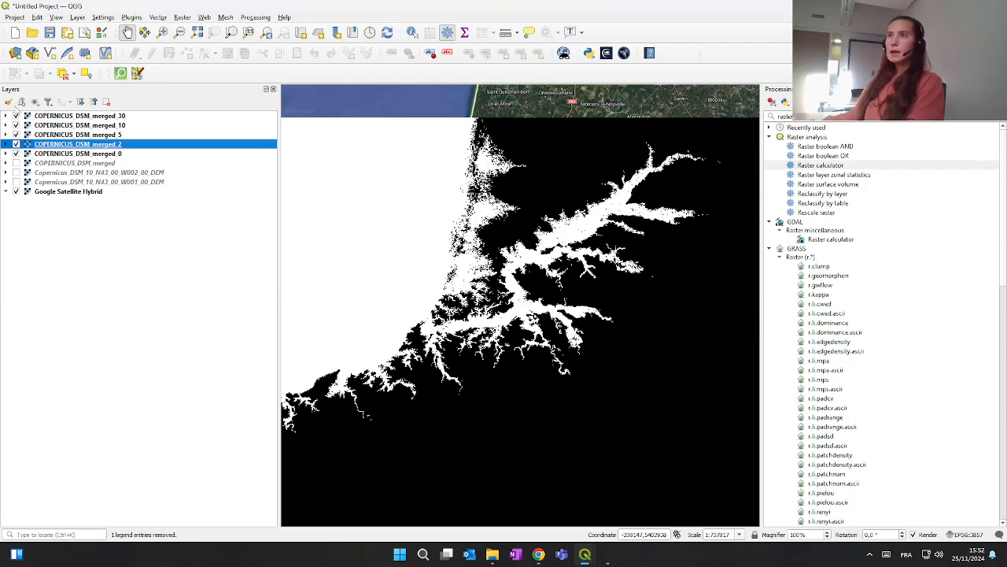
{"action": "left_click", "coordinate": [16, 116]}
{"action": "left_click", "coordinate": [16, 125]}
{"action": "left_click", "coordinate": [15, 135]}
{"action": "left_click", "coordinate": [16, 144]}
Step: Start Polygonize (Raster to Vector) on COPERNICUS_DSM_merged_0 and name the field to create "flooded"
{"action": "left_click", "coordinate": [70, 154]}
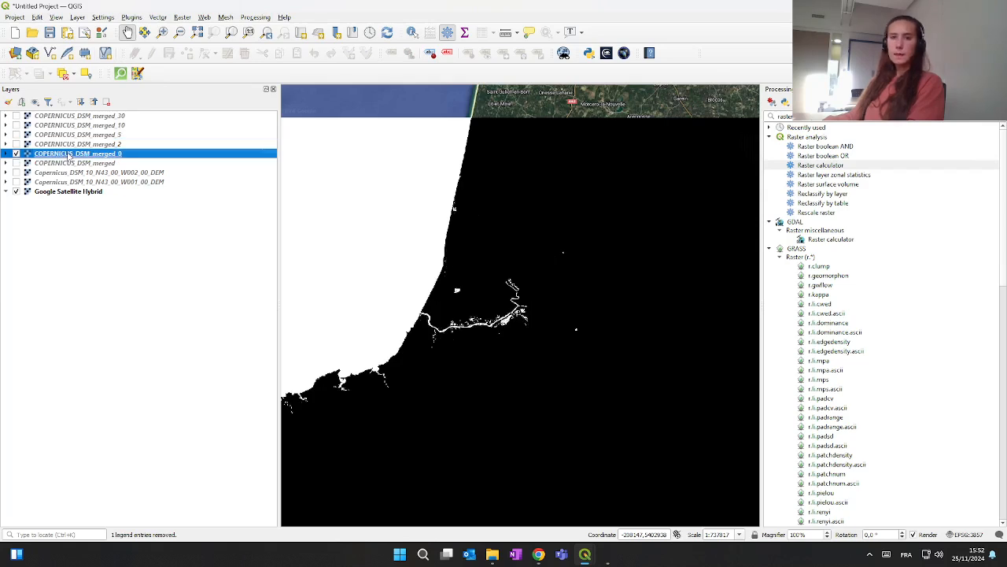
{"action": "left_click", "coordinate": [182, 17]}
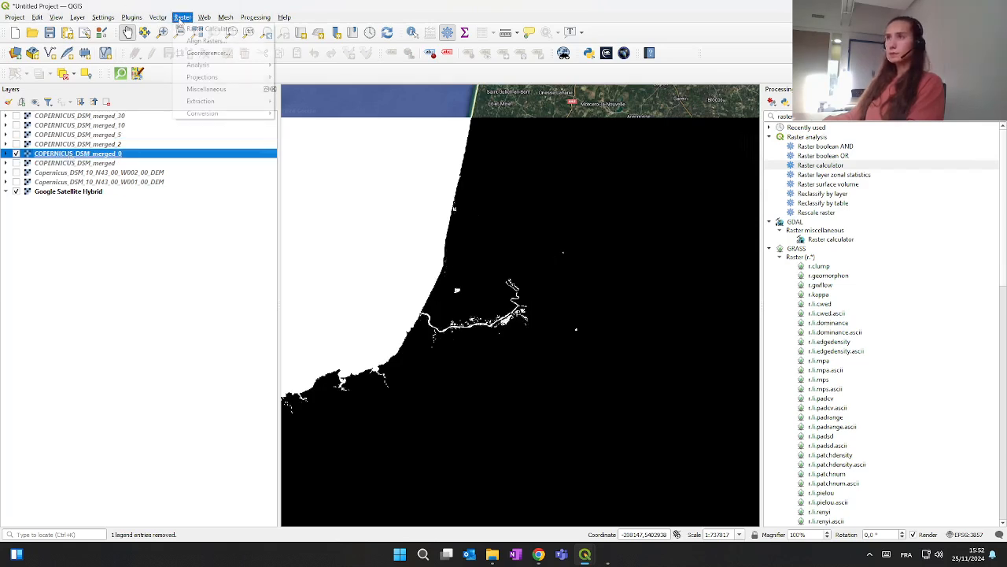
{"action": "mouse_move", "coordinate": [225, 108]}
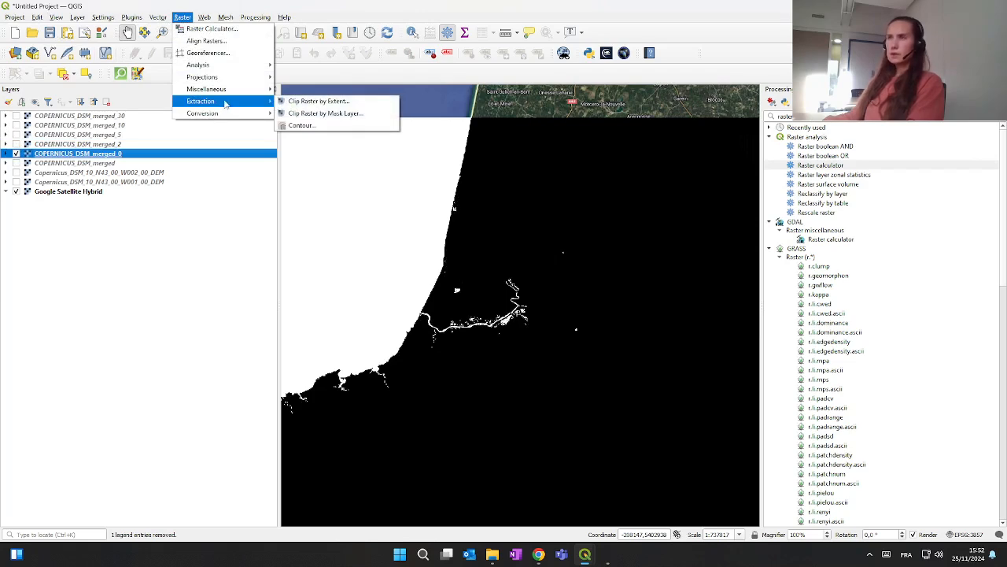
{"action": "left_click", "coordinate": [312, 128]}
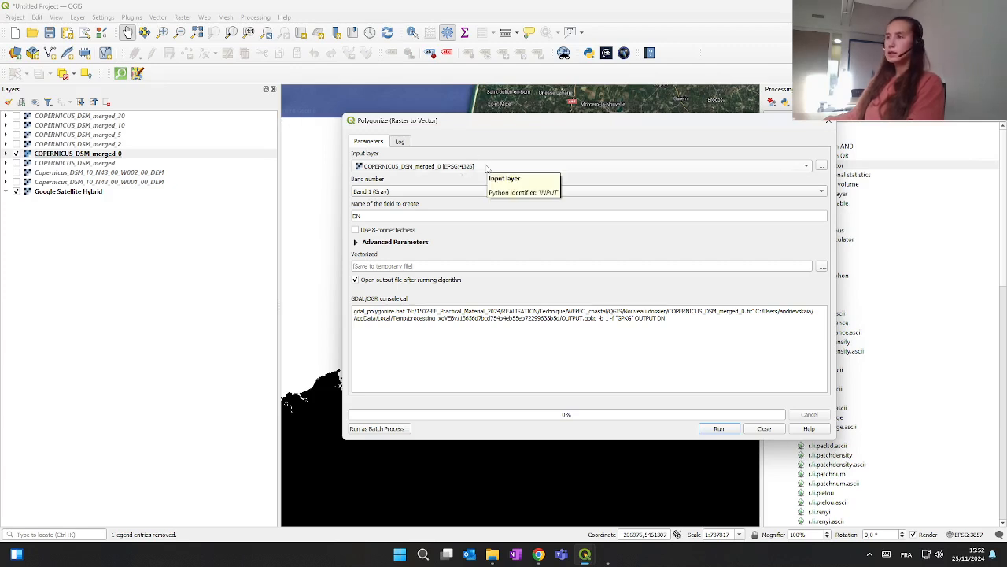
{"action": "double_click", "coordinate": [370, 216]}
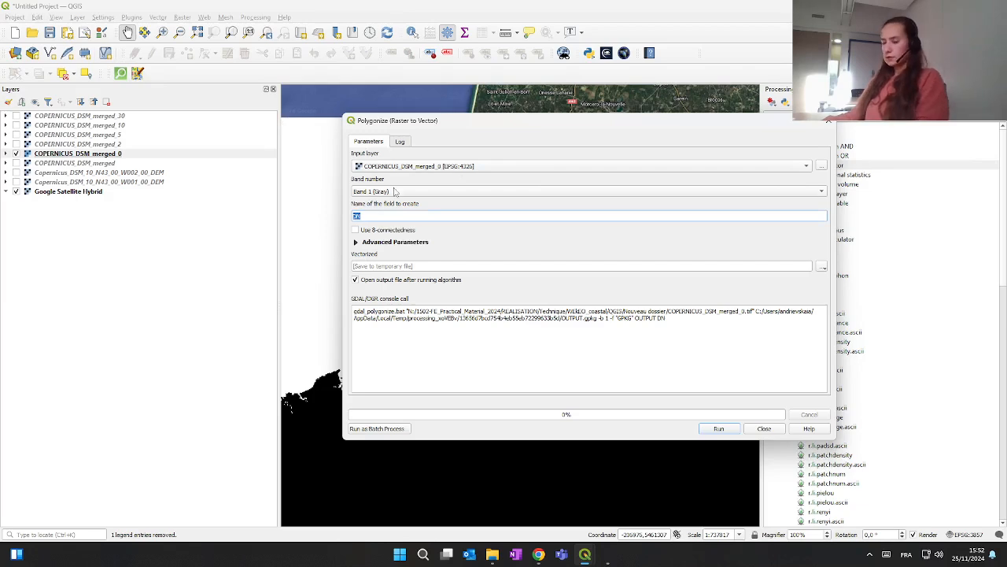
{"action": "type", "text": "flooded"}
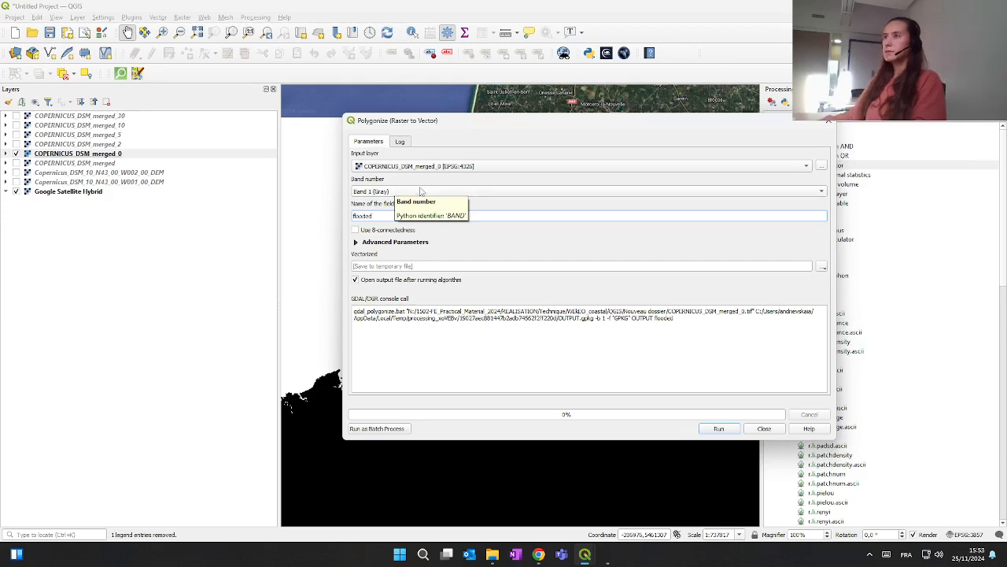
Step: Set the vectorized output to a shapefile named flooded_area_0m in the Nouveau dossier folder, run Polygonize and close the tool
{"action": "left_click", "coordinate": [822, 267]}
{"action": "left_click", "coordinate": [841, 295]}
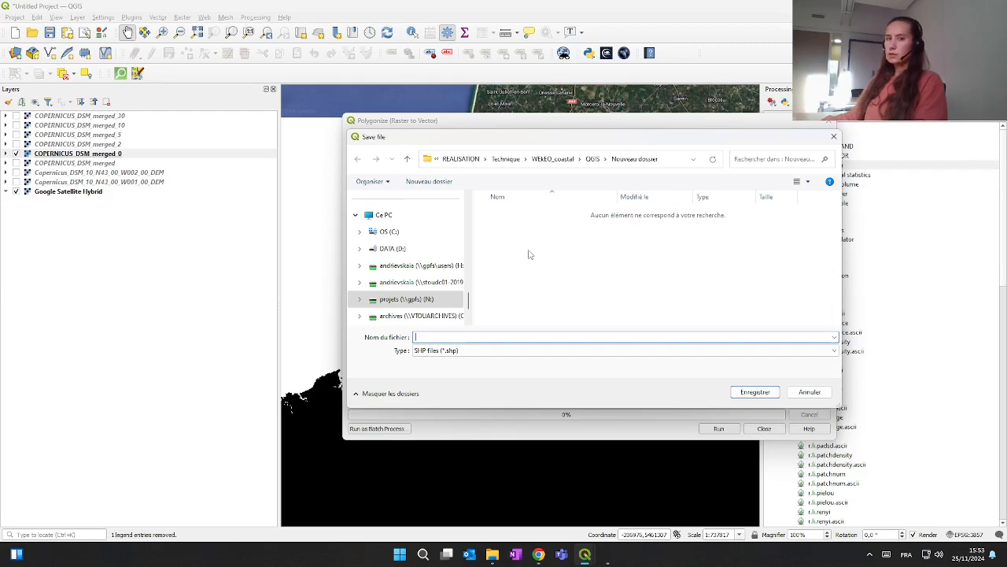
{"action": "left_click", "coordinate": [415, 337]}
{"action": "type", "text": "flooded_area"}
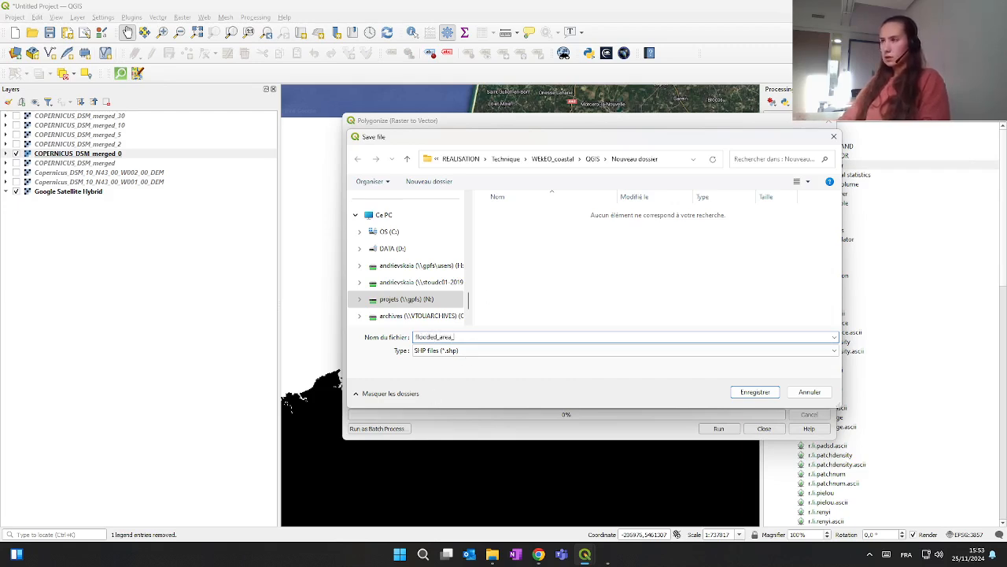
{"action": "type", "text": "_0m"}
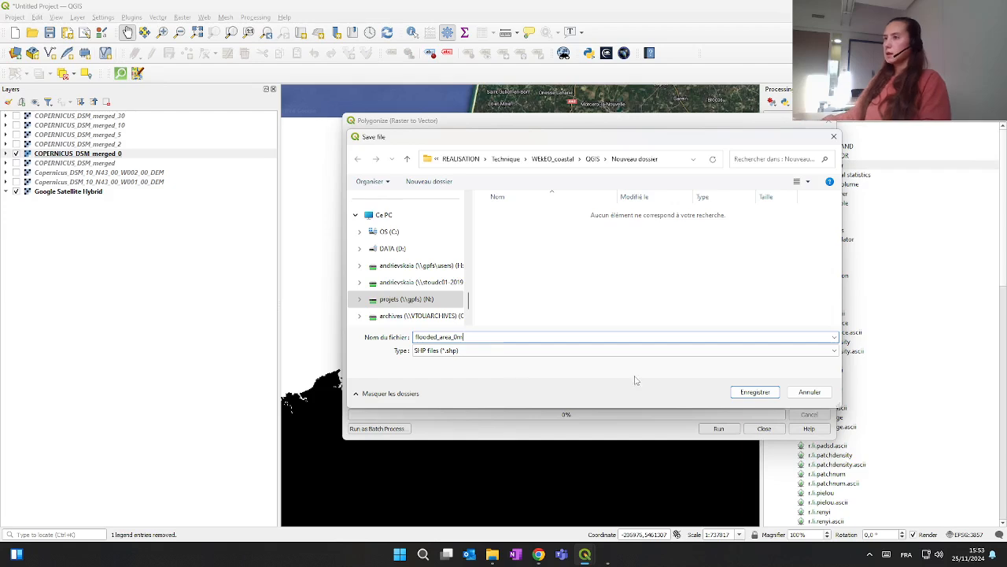
{"action": "left_click", "coordinate": [752, 397]}
{"action": "left_click", "coordinate": [721, 428]}
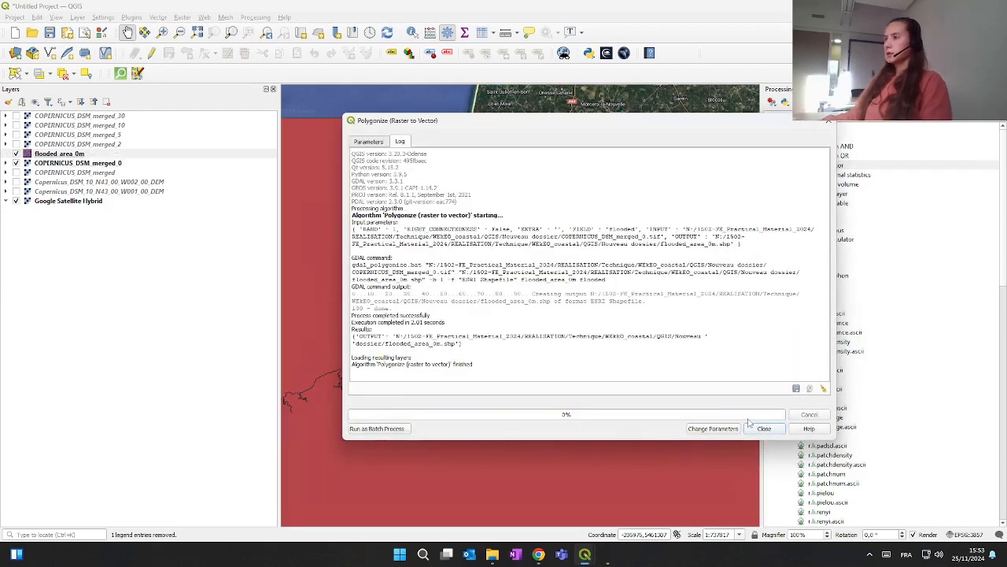
{"action": "left_click", "coordinate": [764, 429]}
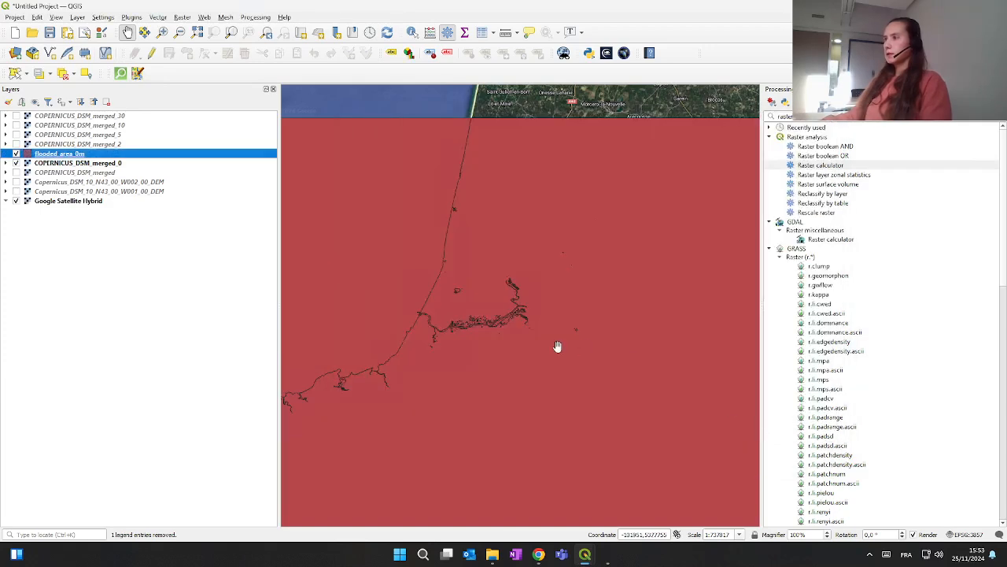
Step: Toggle the flooded_area_0m layer off and on to compare its polygons with the raster mask beneath
{"action": "scroll", "coordinate": [497, 316], "scroll_direction": "down", "scroll_amount": 1}
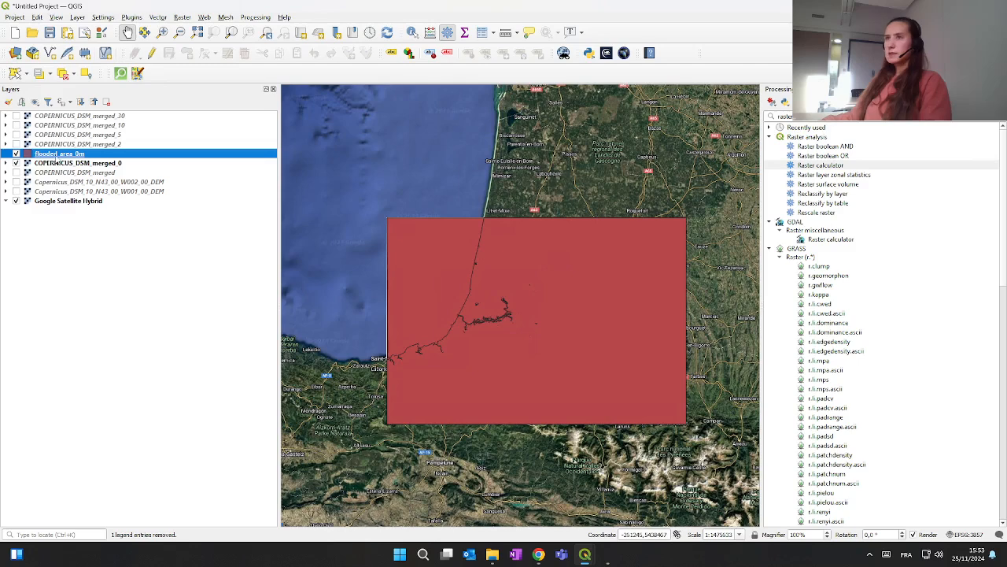
{"action": "left_click", "coordinate": [17, 154]}
{"action": "left_click", "coordinate": [17, 154]}
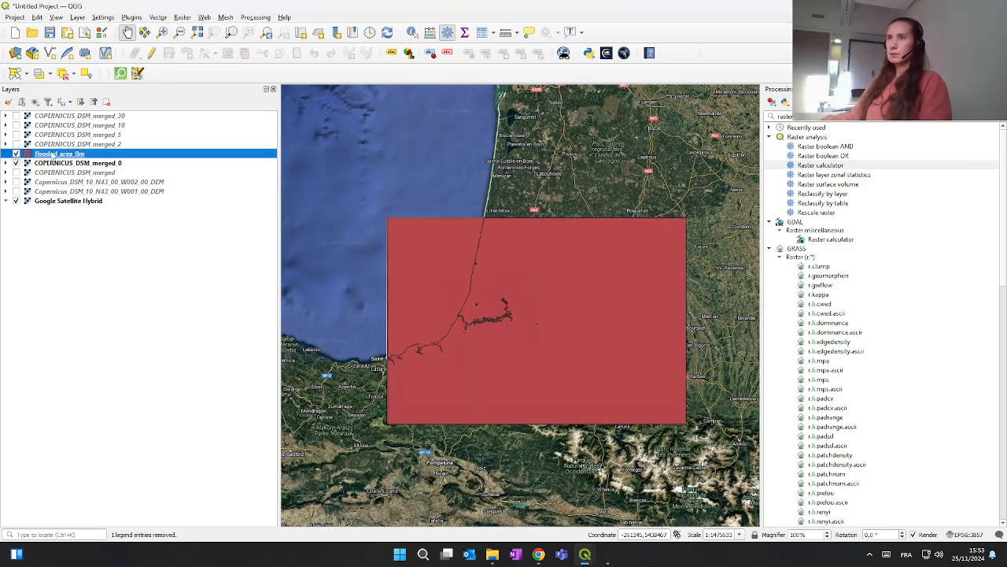
Step: Review the flooded values in flooded_area_0m's attribute table, close it and inspect the layer's polygon outlines along the river
{"action": "right_click", "coordinate": [53, 154]}
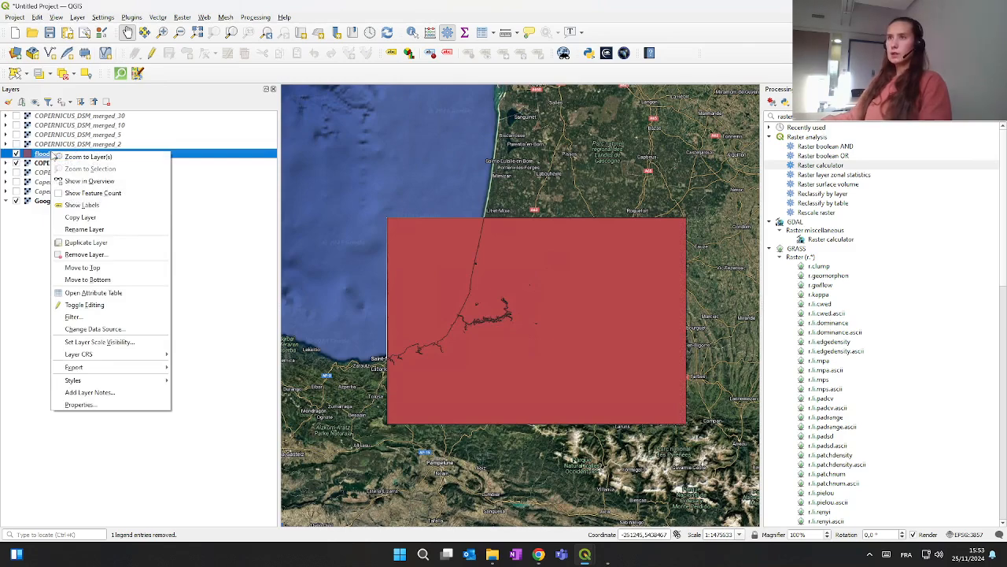
{"action": "left_click", "coordinate": [86, 296]}
{"action": "scroll", "coordinate": [311, 197], "scroll_direction": "down", "scroll_amount": 20}
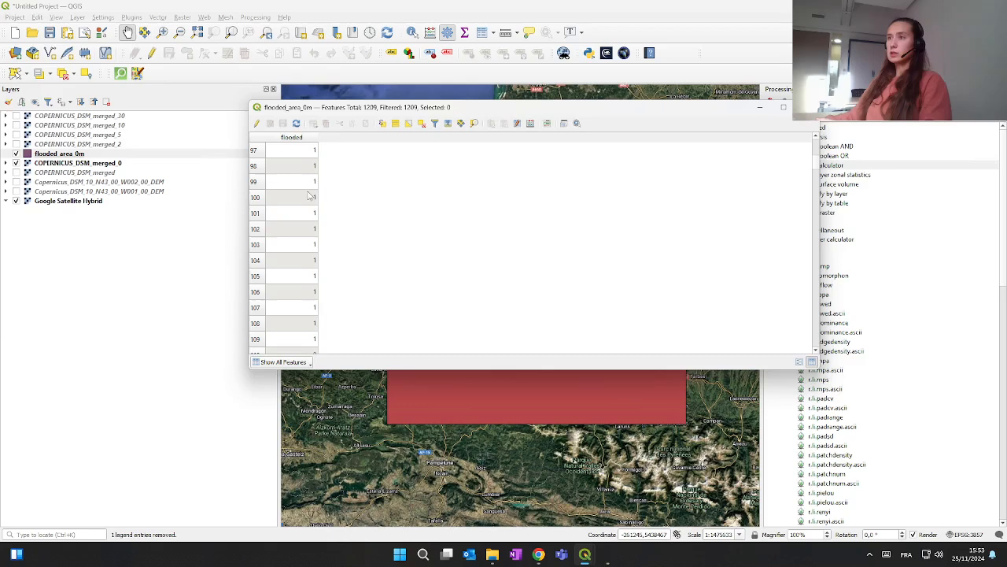
{"action": "scroll", "coordinate": [315, 285], "scroll_direction": "up", "scroll_amount": 20}
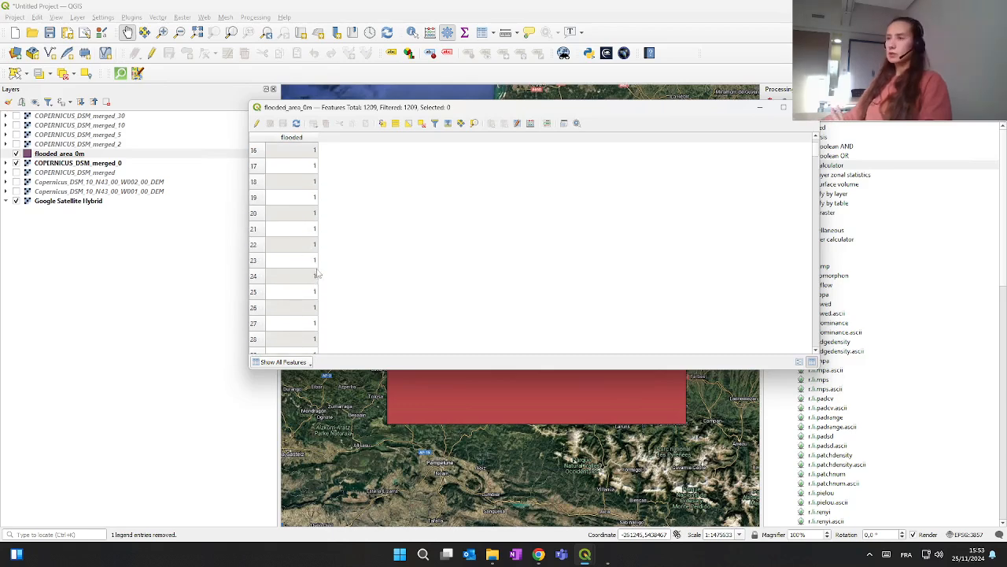
{"action": "left_click_drag", "start_coordinate": [361, 111], "coordinate": [382, 110]}
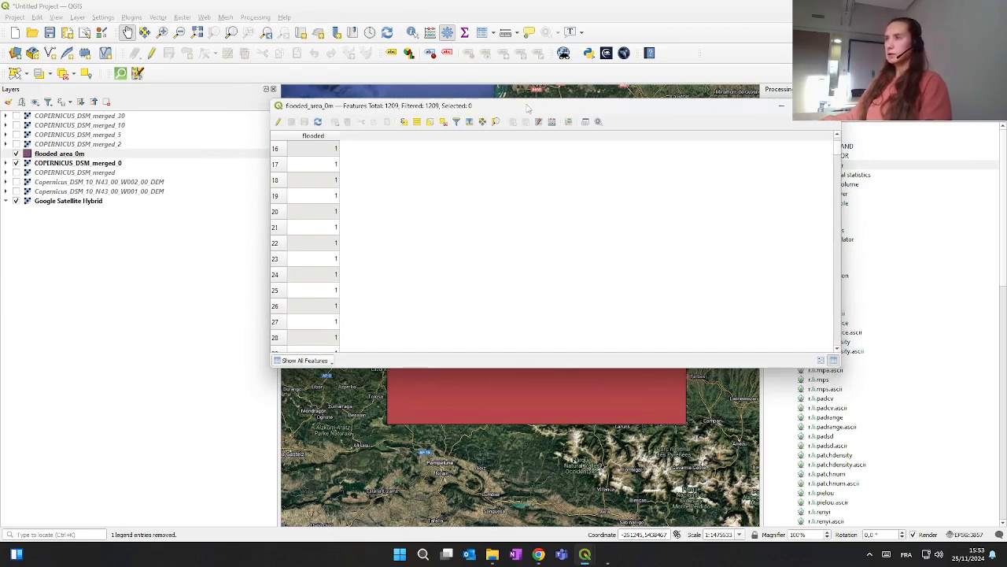
{"action": "left_click", "coordinate": [830, 106]}
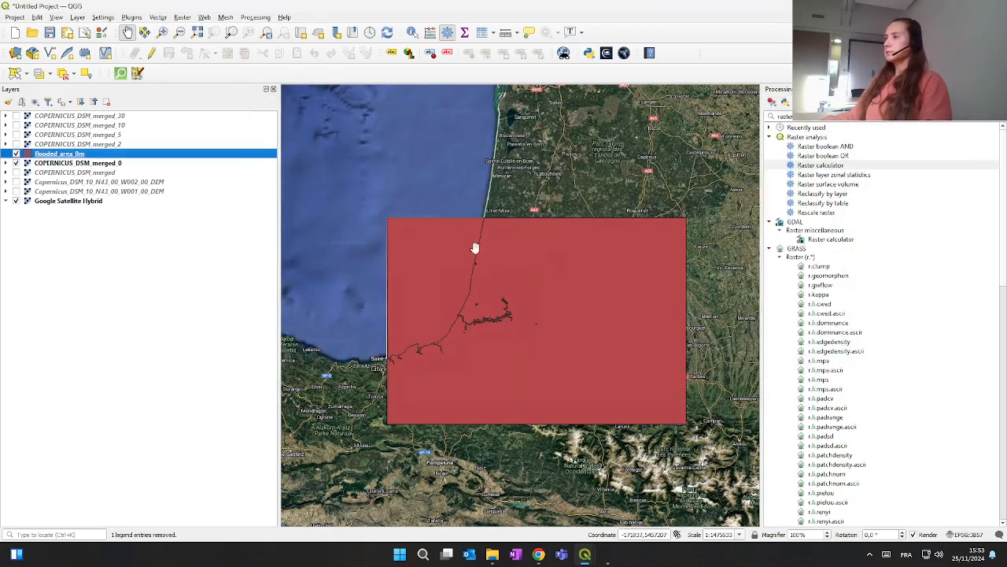
{"action": "scroll", "coordinate": [515, 312], "scroll_direction": "up", "scroll_amount": 4}
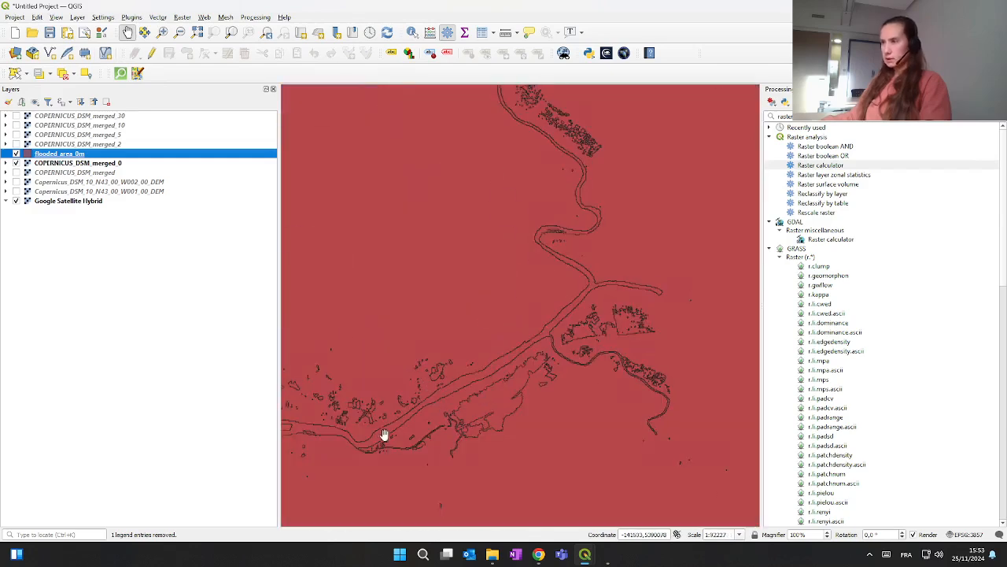
{"action": "scroll", "coordinate": [485, 393], "scroll_direction": "down", "scroll_amount": 3}
{"action": "left_click_drag", "start_coordinate": [476, 366], "coordinate": [535, 295]}
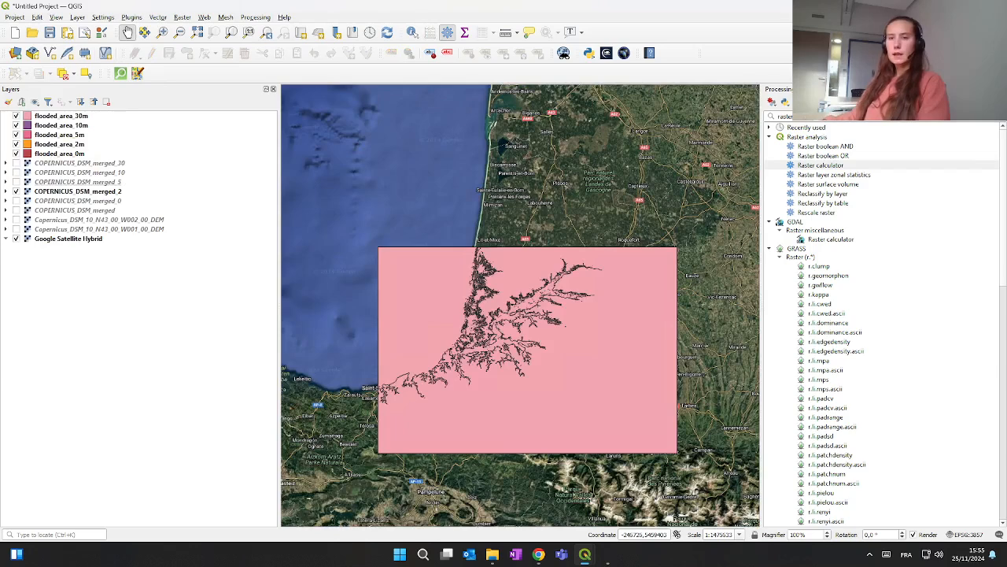
Step: Hide the flooded_area_30m, _10m, _5m and _2m layers one by one to compare their extents, and show all four again
{"action": "left_click", "coordinate": [16, 115]}
{"action": "left_click", "coordinate": [16, 125]}
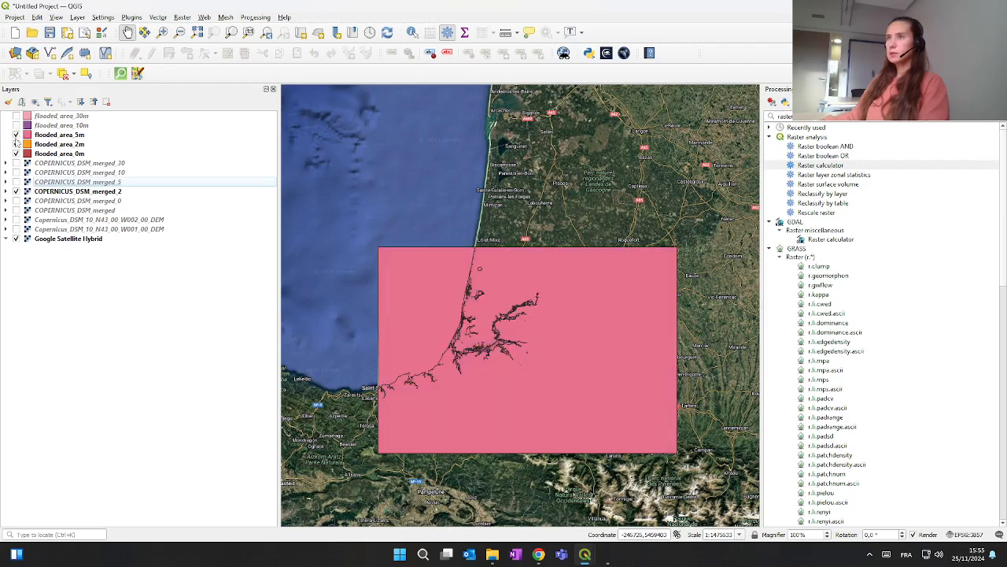
{"action": "left_click", "coordinate": [16, 135]}
{"action": "left_click", "coordinate": [16, 144]}
{"action": "left_click", "coordinate": [16, 144]}
{"action": "left_click", "coordinate": [15, 134]}
{"action": "left_click", "coordinate": [15, 125]}
{"action": "left_click", "coordinate": [16, 116]}
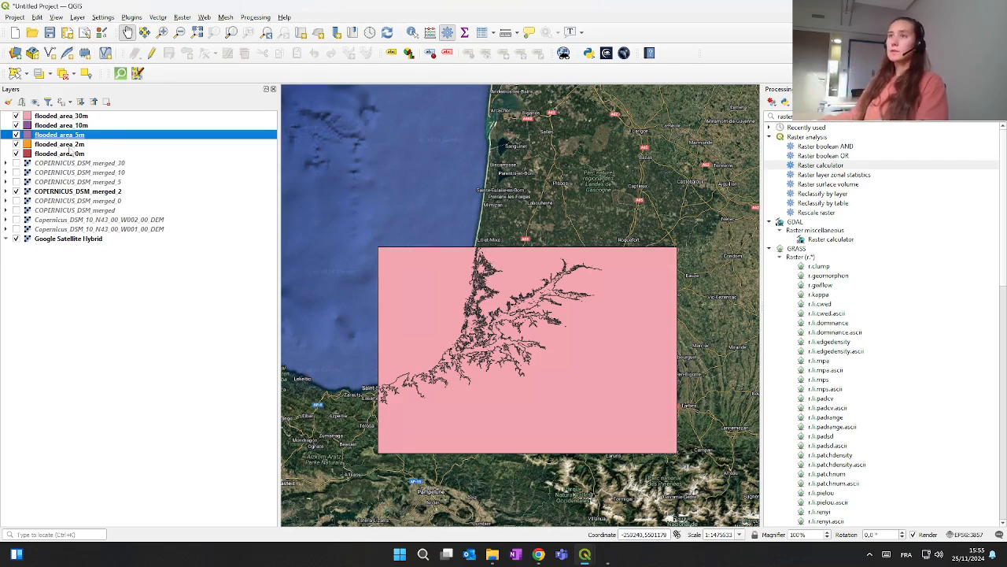
Step: Filter the flooded_area_0m layer with the expression "flooded" = 1, testing the query before applying it
{"action": "left_click", "coordinate": [73, 155]}
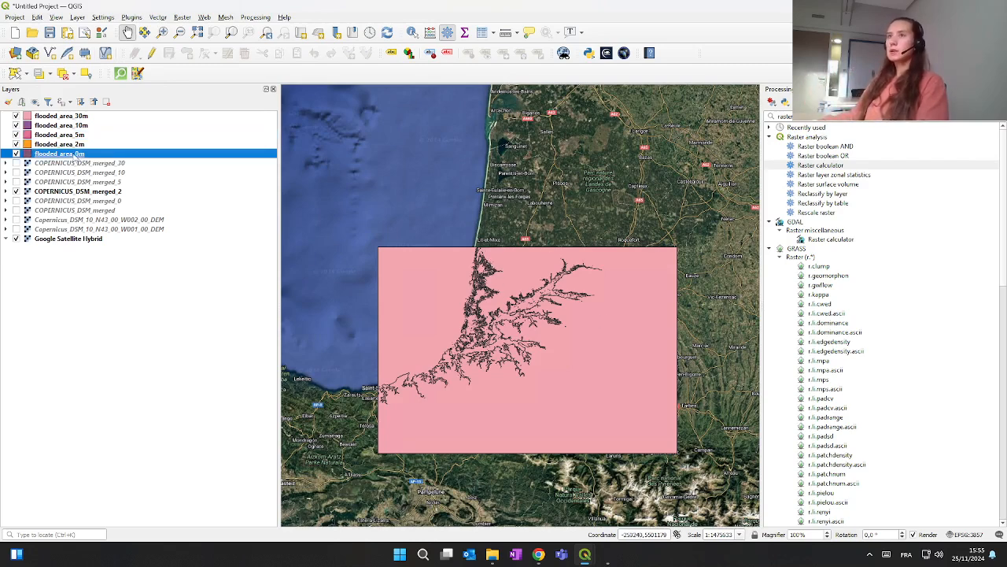
{"action": "right_click", "coordinate": [75, 155]}
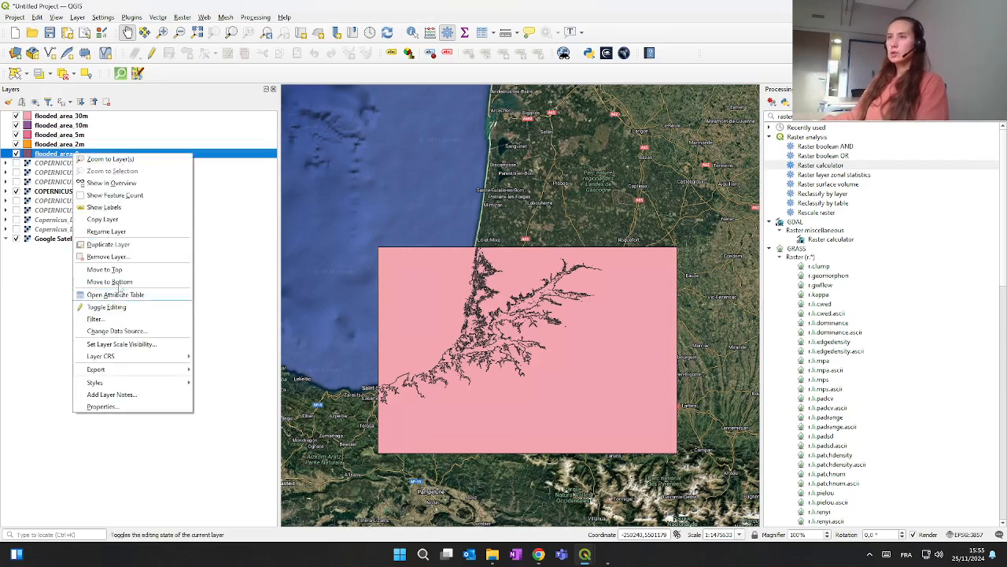
{"action": "left_click", "coordinate": [96, 319]}
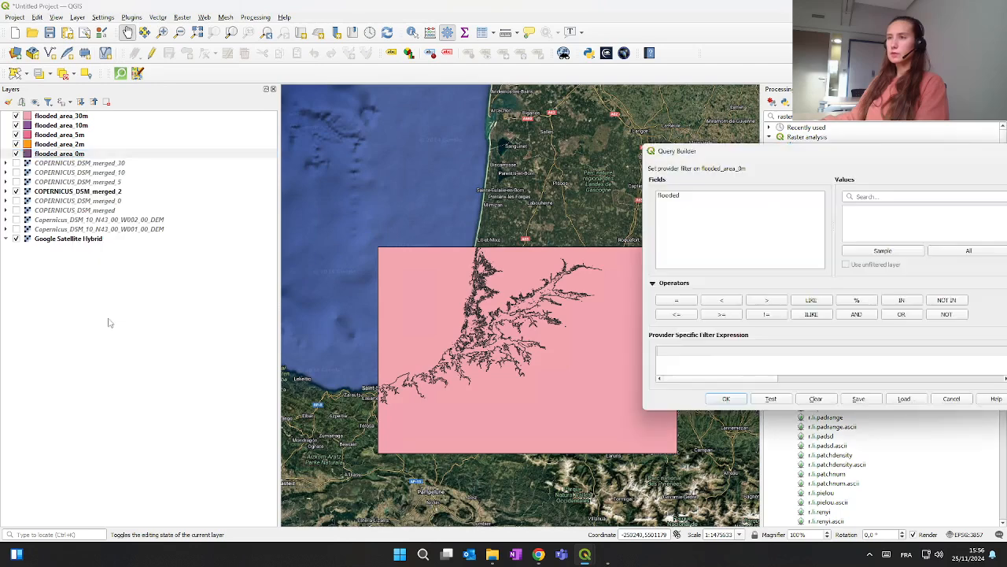
{"action": "double_click", "coordinate": [670, 197]}
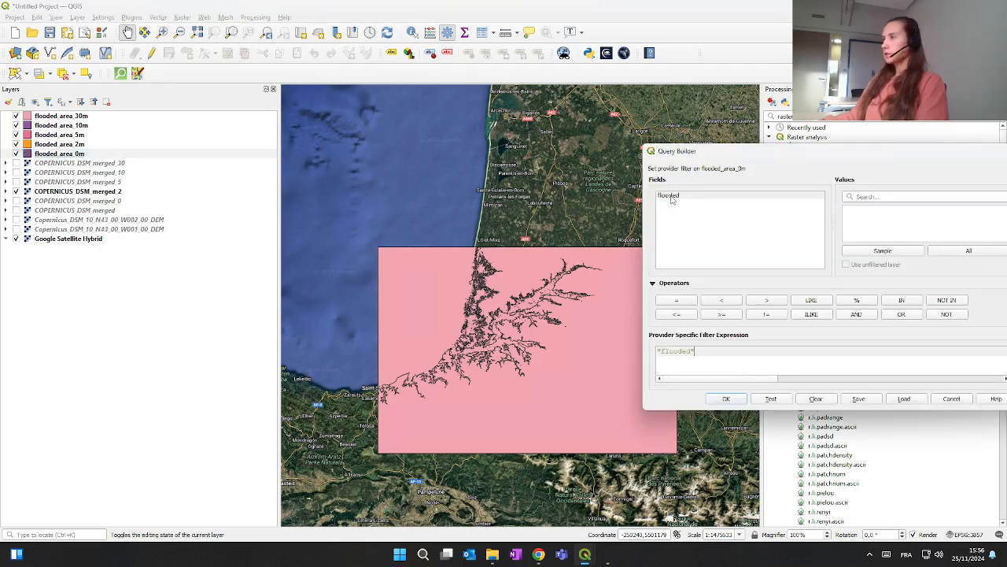
{"action": "left_click", "coordinate": [673, 300]}
{"action": "type", "text": "1"}
{"action": "left_click", "coordinate": [770, 398]}
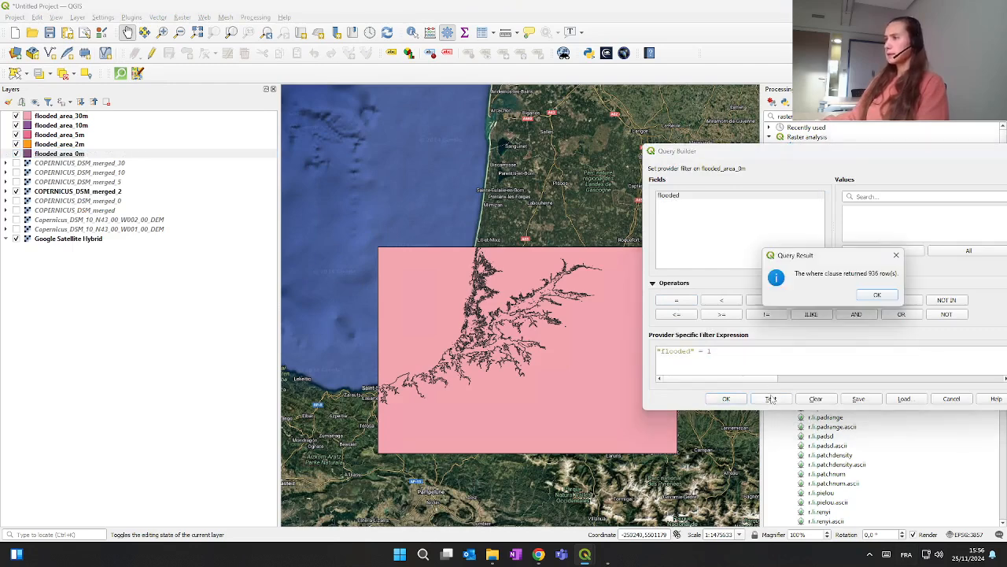
{"action": "left_click", "coordinate": [890, 296]}
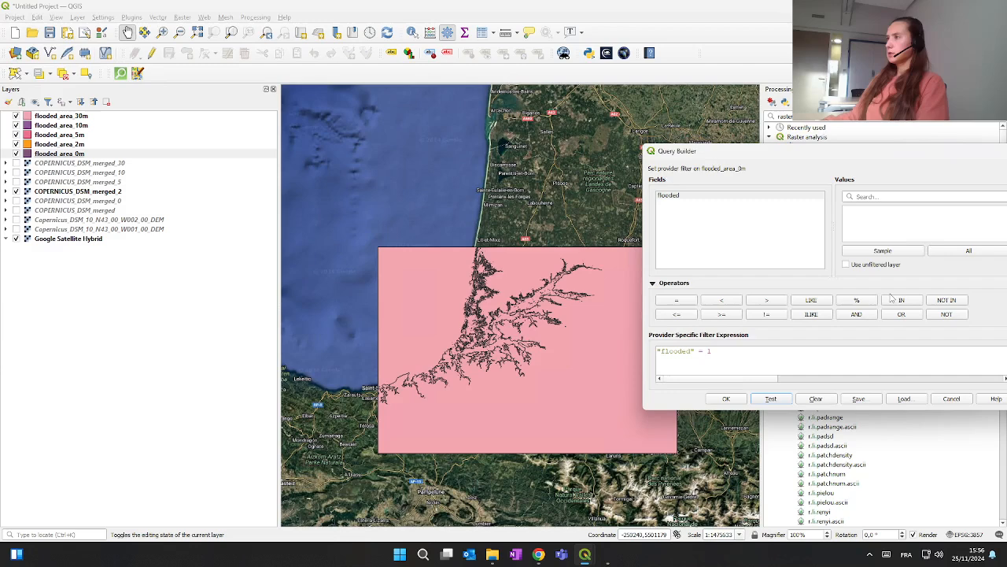
{"action": "left_click", "coordinate": [724, 399]}
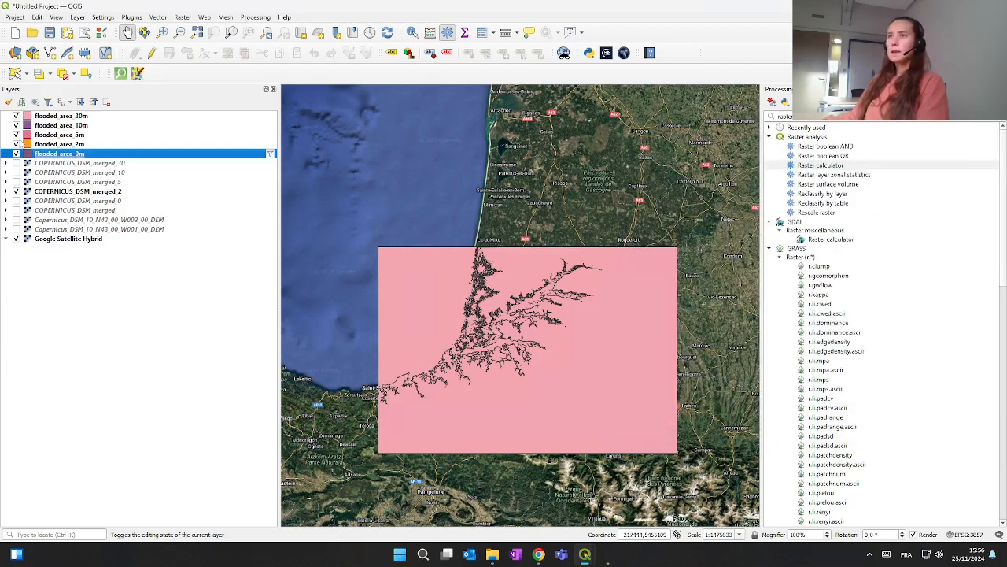
Step: Hide the flooded_area_2m, _5m, _10m and _30m layers and the COPERNICUS_DSM_merged_2 raster, leaving flooded_area_0m over the satellite basemap
{"action": "left_click", "coordinate": [16, 144]}
{"action": "left_click", "coordinate": [15, 134]}
{"action": "left_click", "coordinate": [16, 125]}
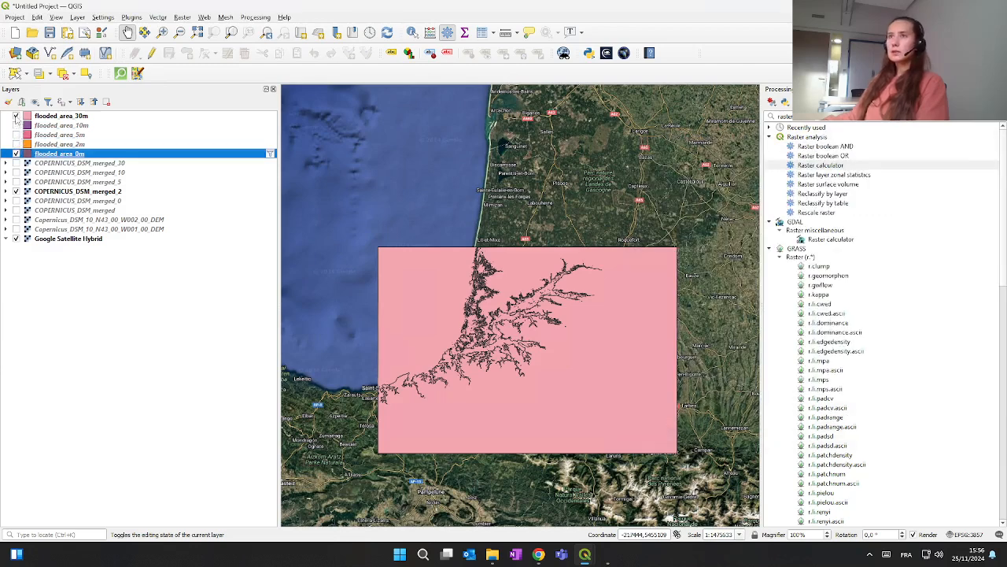
{"action": "left_click", "coordinate": [16, 116]}
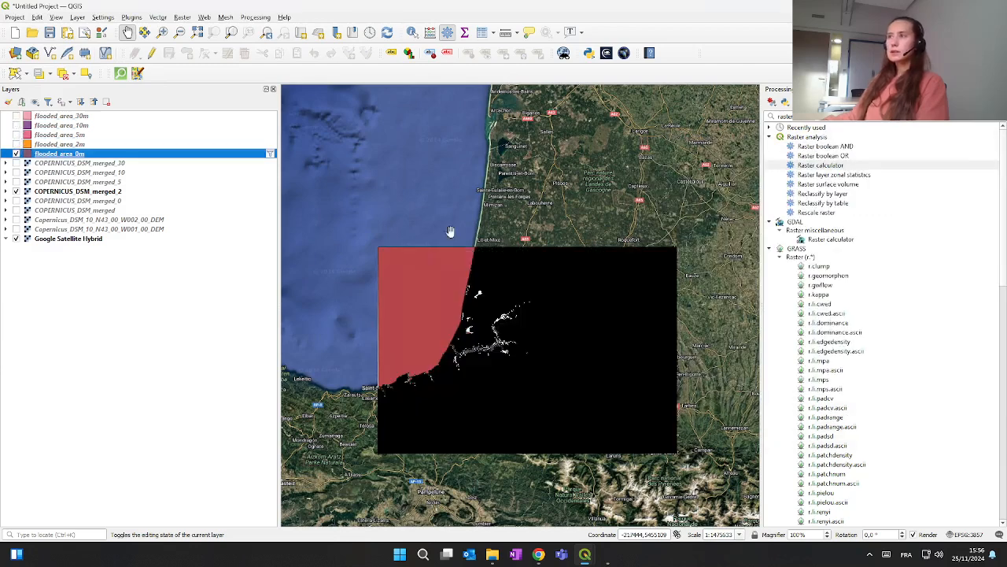
{"action": "left_click", "coordinate": [16, 191]}
Step: Examine the filtered flooded_area_0m polygons against the satellite imagery along the coast and the river inland
{"action": "scroll", "coordinate": [478, 317], "scroll_direction": "up", "scroll_amount": 2}
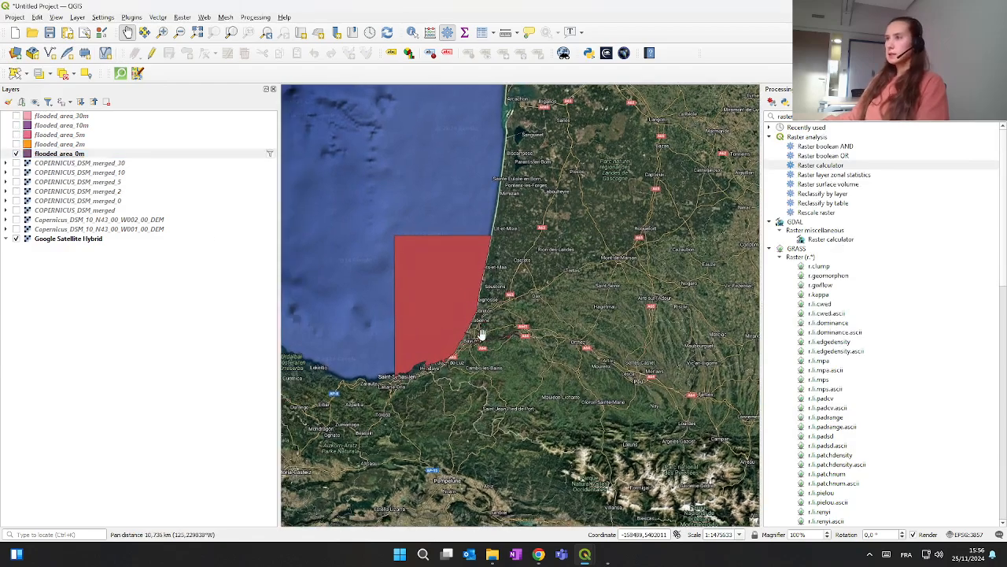
{"action": "scroll", "coordinate": [478, 326], "scroll_direction": "up", "scroll_amount": 3}
{"action": "left_click_drag", "start_coordinate": [486, 344], "coordinate": [440, 342]}
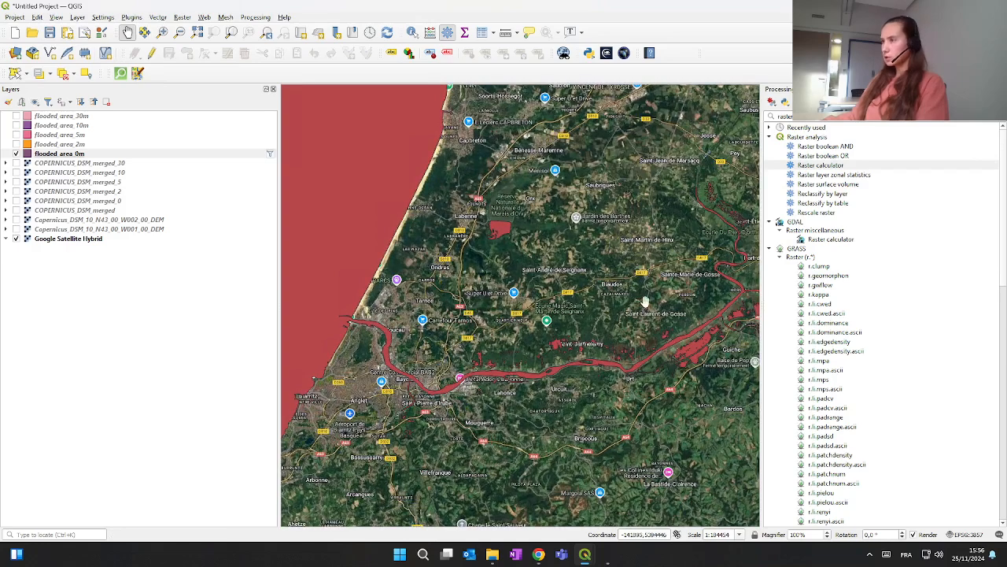
{"action": "scroll", "coordinate": [634, 354], "scroll_direction": "up", "scroll_amount": 3}
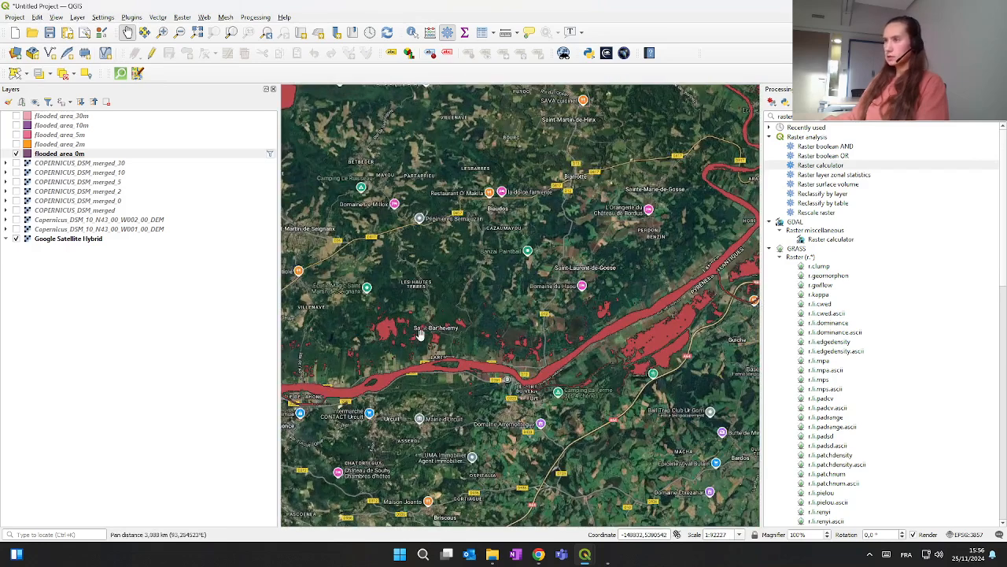
{"action": "scroll", "coordinate": [392, 281], "scroll_direction": "down", "scroll_amount": 2}
{"action": "left_click_drag", "start_coordinate": [374, 287], "coordinate": [466, 295]}
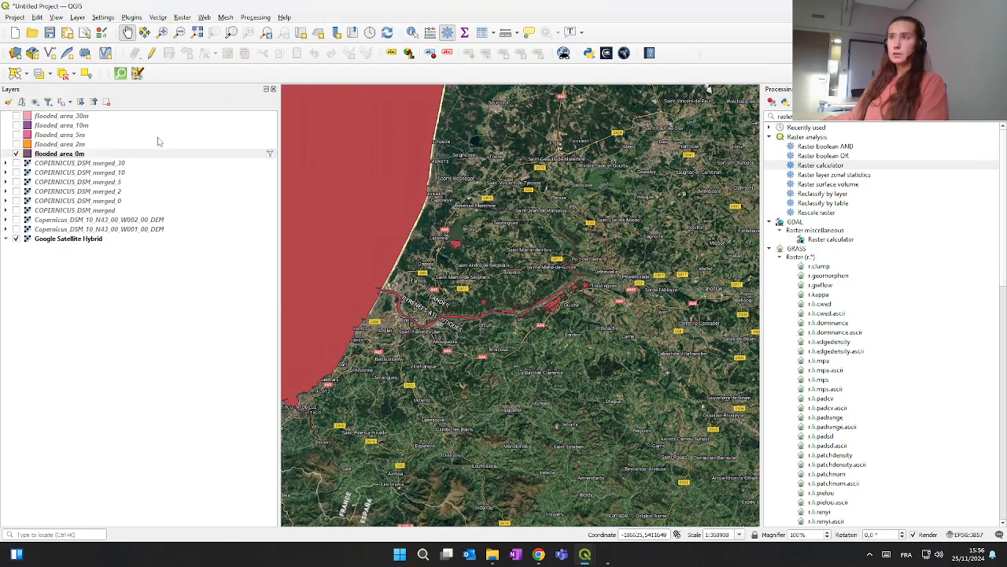
Step: Show flooded_area_2m in place of flooded_area_0m and filter it with the expression "flooded" = 1
{"action": "left_click", "coordinate": [88, 146]}
{"action": "left_click", "coordinate": [16, 145]}
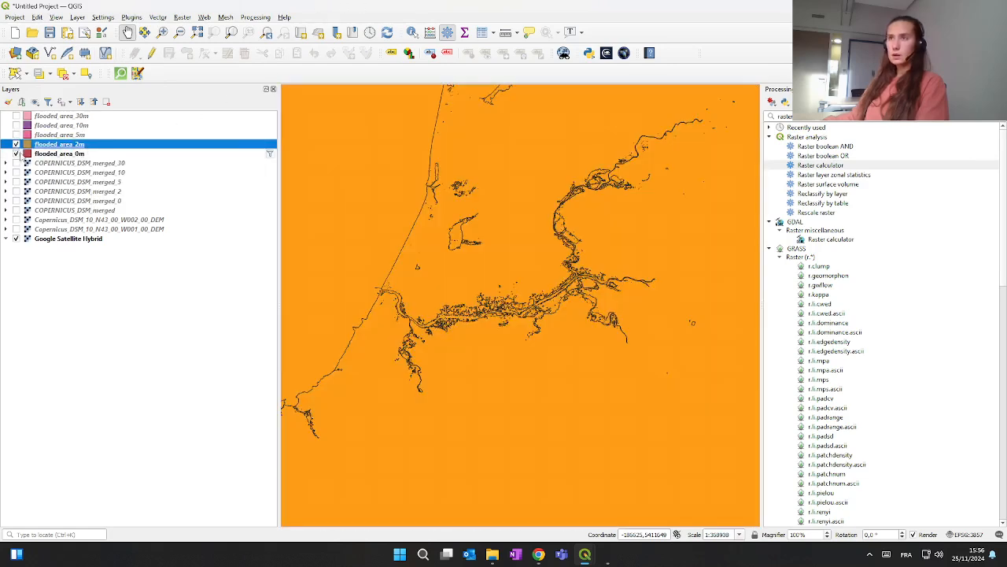
{"action": "left_click", "coordinate": [16, 153]}
{"action": "right_click", "coordinate": [45, 146]}
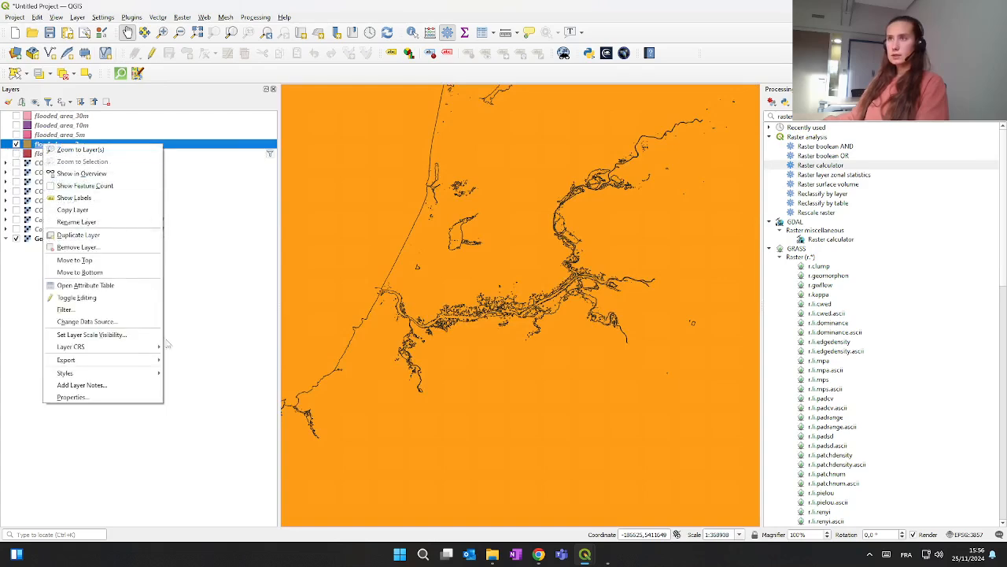
{"action": "left_click", "coordinate": [78, 319]}
{"action": "double_click", "coordinate": [699, 200]}
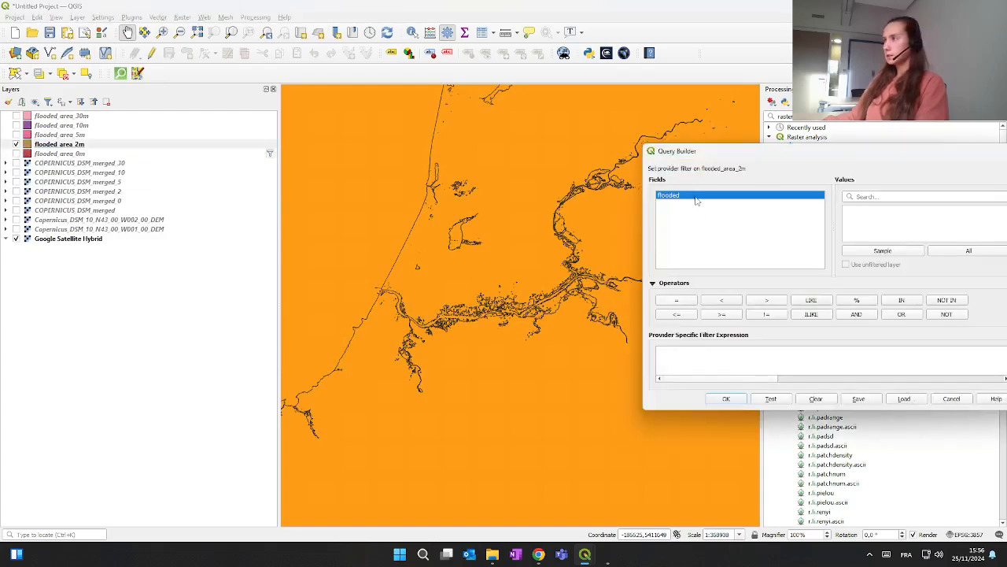
{"action": "left_click", "coordinate": [682, 303]}
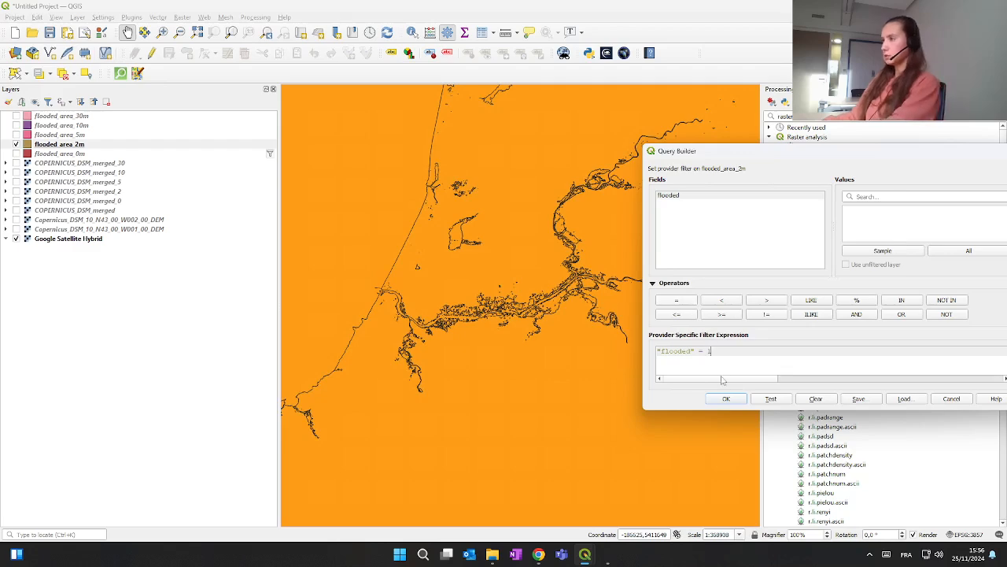
{"action": "left_click", "coordinate": [730, 400]}
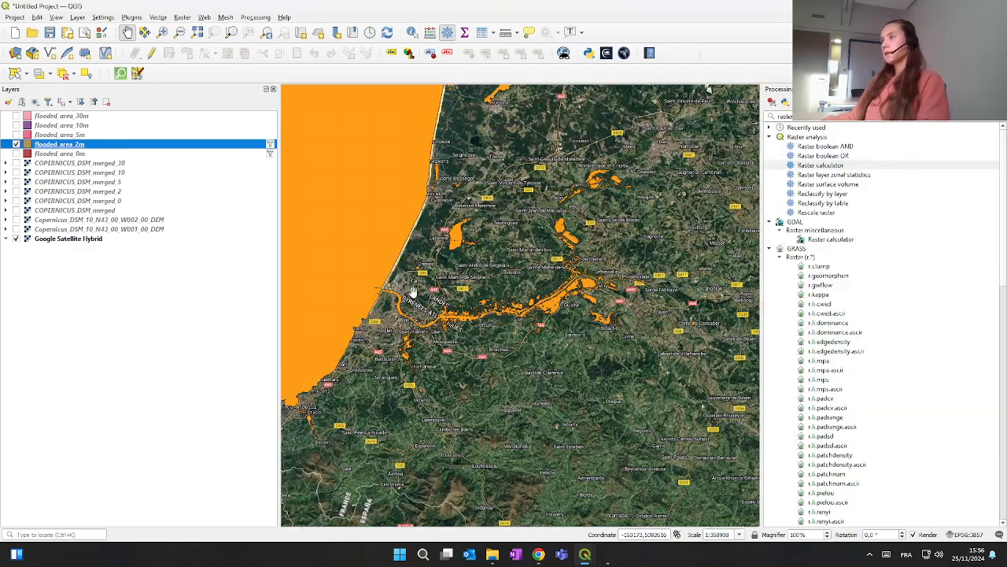
{"action": "scroll", "coordinate": [448, 278], "scroll_direction": "down", "scroll_amount": 1}
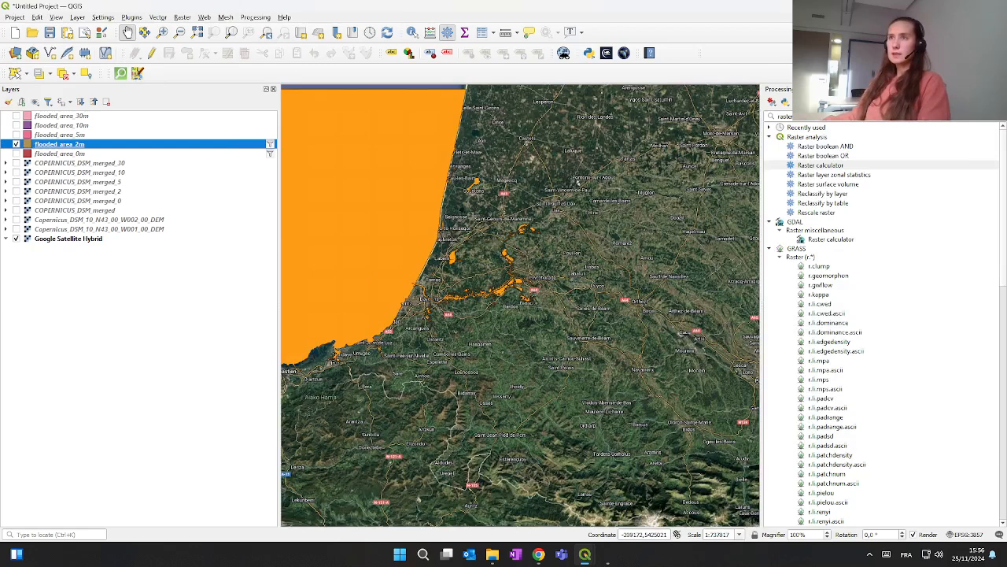
Step: Hide the flooded_area_2m, _30m, _10m and _5m layers so that only flooded_area_0m is shown over the satellite basemap
{"action": "left_click", "coordinate": [17, 144]}
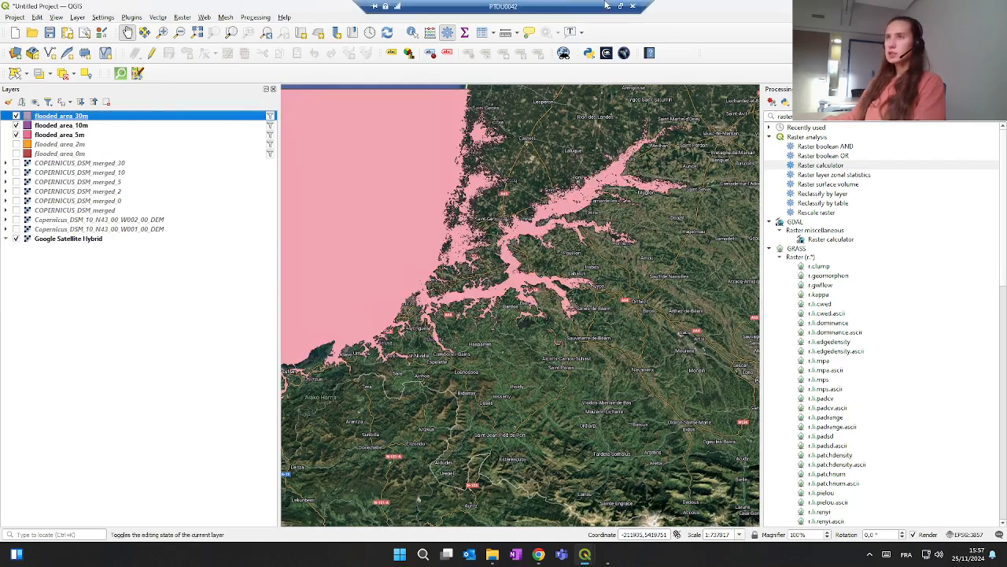
{"action": "left_click", "coordinate": [15, 116]}
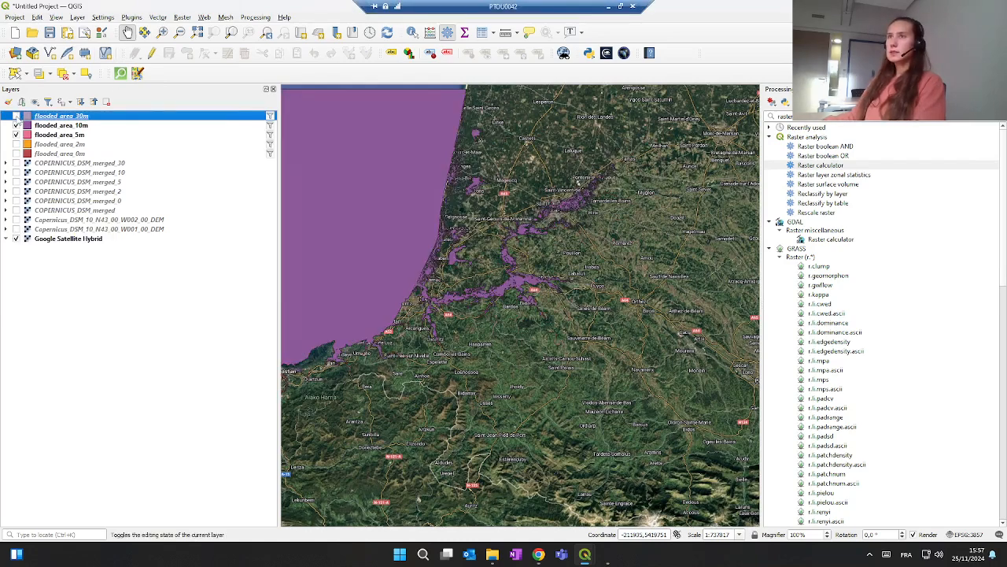
{"action": "left_click", "coordinate": [16, 126]}
{"action": "left_click", "coordinate": [16, 135]}
{"action": "left_click", "coordinate": [16, 144]}
{"action": "left_click", "coordinate": [16, 153]}
{"action": "left_click", "coordinate": [16, 144]}
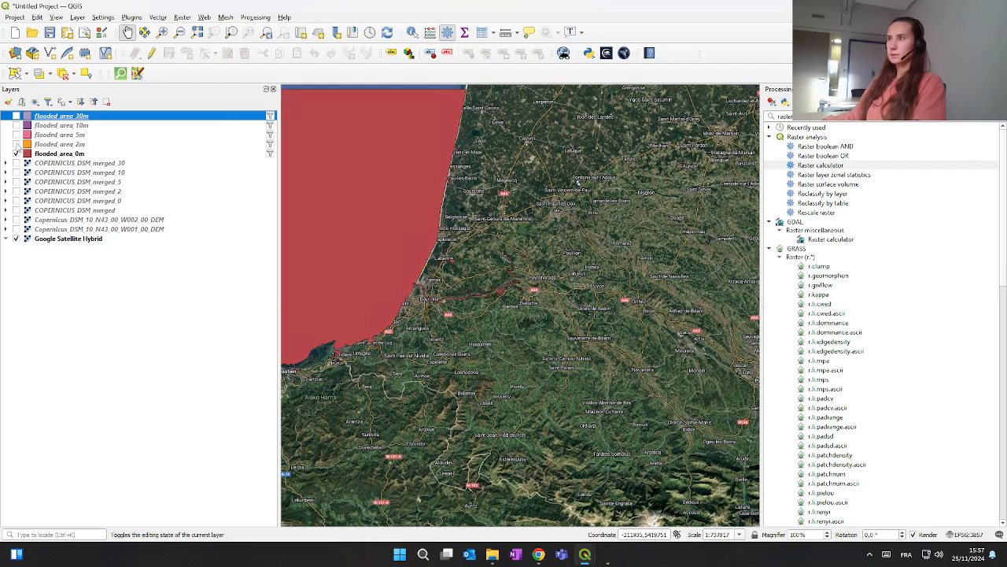
Step: Show flooded_area_2m, _5m, _10m and _30m one by one to compare their extents, and hide the _0m and _30m layers
{"action": "left_click", "coordinate": [16, 144]}
{"action": "left_click", "coordinate": [16, 134]}
{"action": "left_click", "coordinate": [16, 125]}
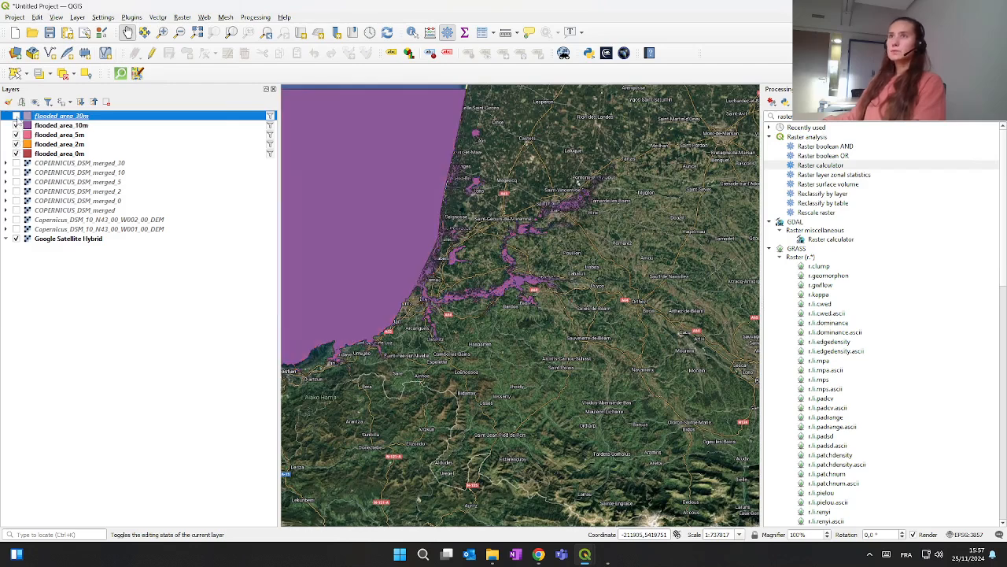
{"action": "left_click", "coordinate": [15, 116]}
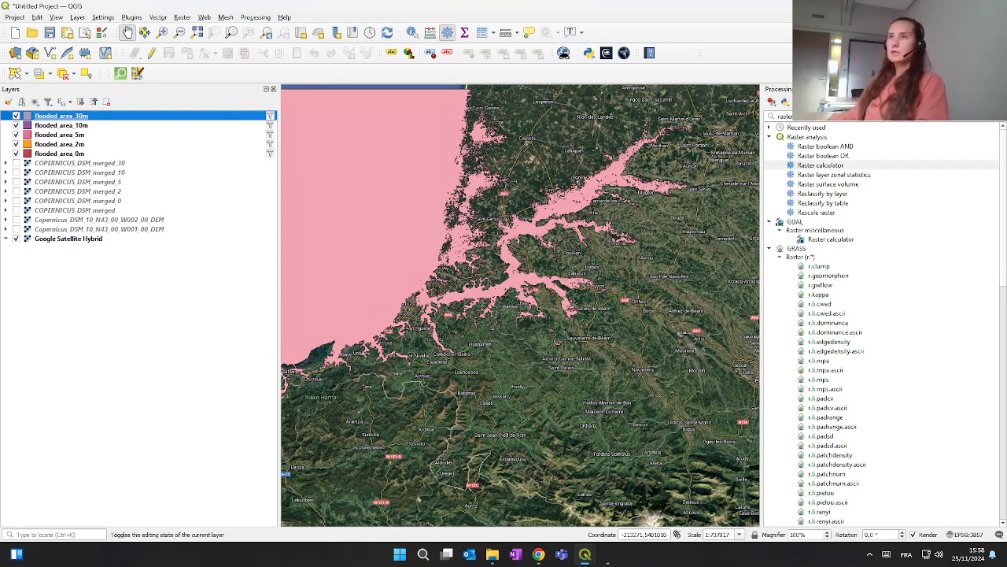
{"action": "left_click", "coordinate": [16, 153]}
{"action": "left_click", "coordinate": [16, 116]}
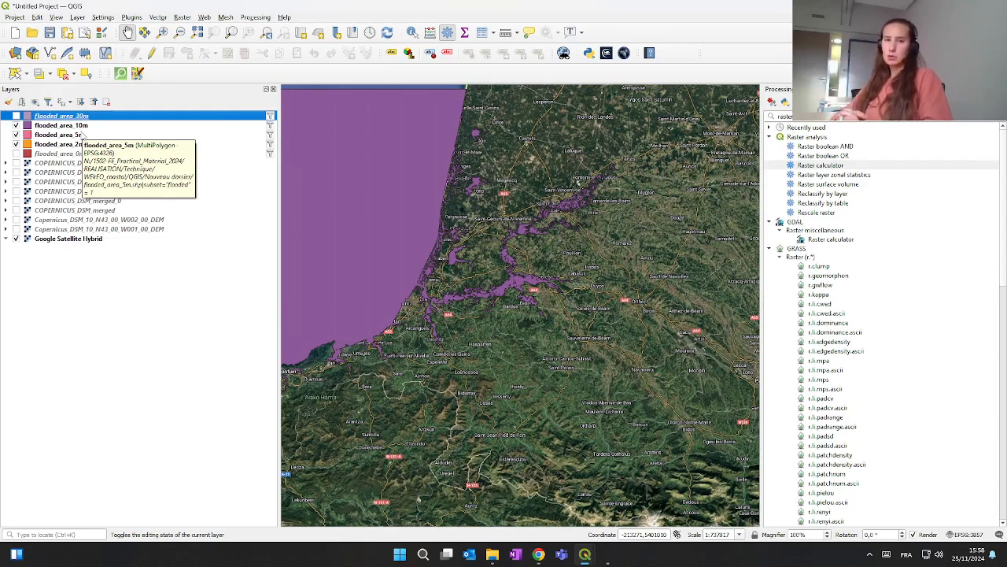
Step: Find the vector geometry Dissolve algorithm in the toolbox and set flooded_area_2m as its input layer
{"action": "left_click", "coordinate": [781, 117]}
{"action": "key", "text": "BackSpace"}
{"action": "type", "text": "dissol"}
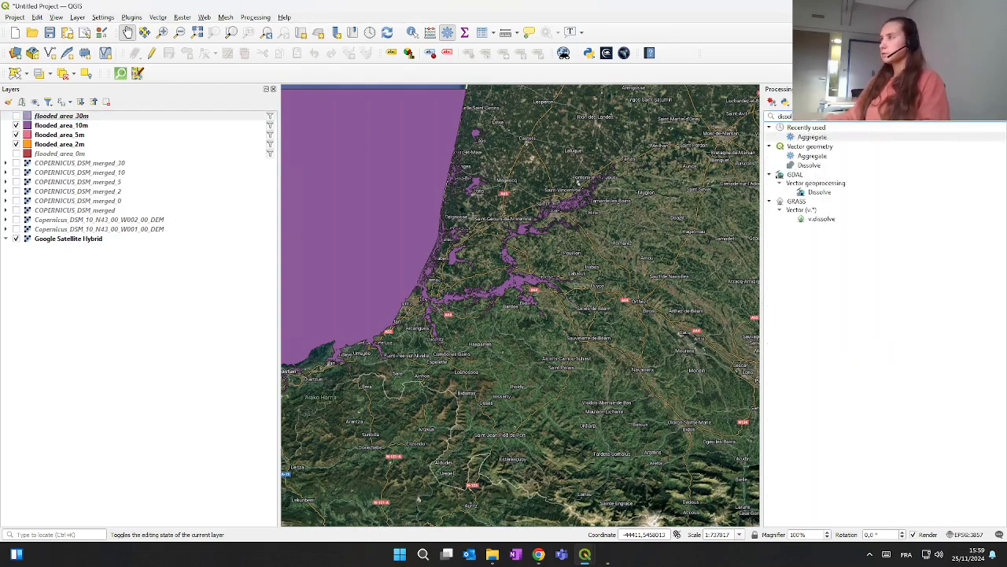
{"action": "double_click", "coordinate": [813, 165]}
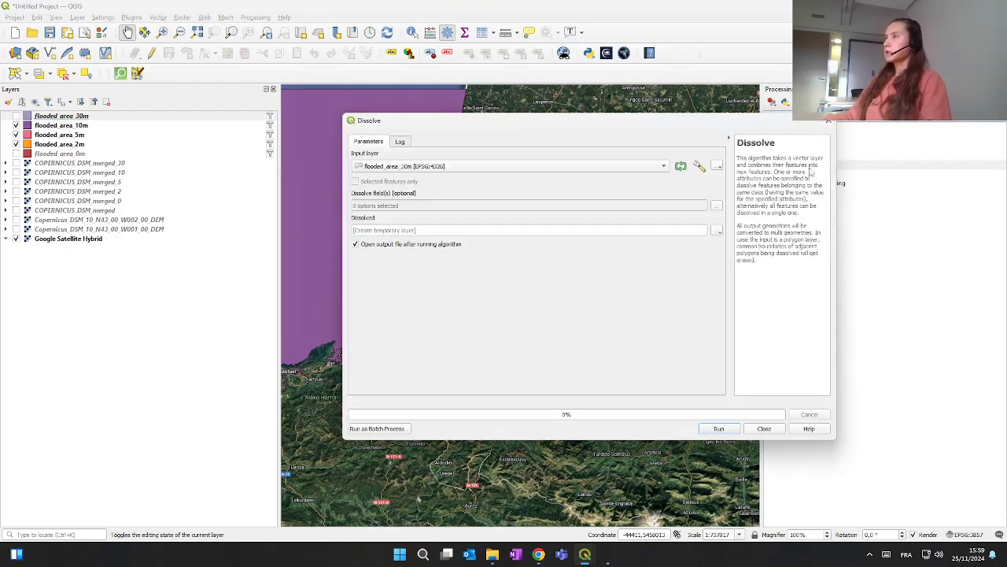
{"action": "left_click", "coordinate": [545, 166]}
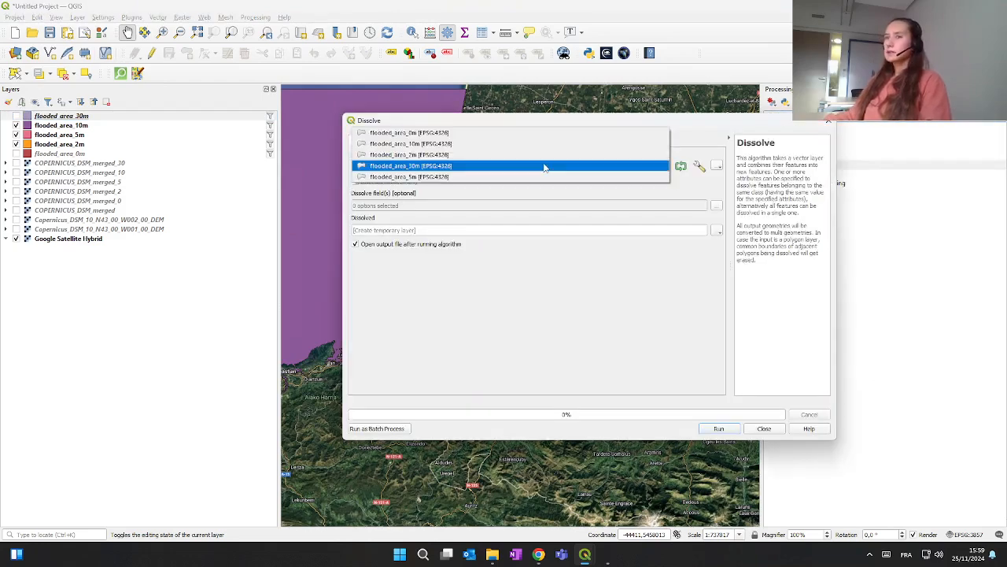
{"action": "left_click", "coordinate": [429, 157]}
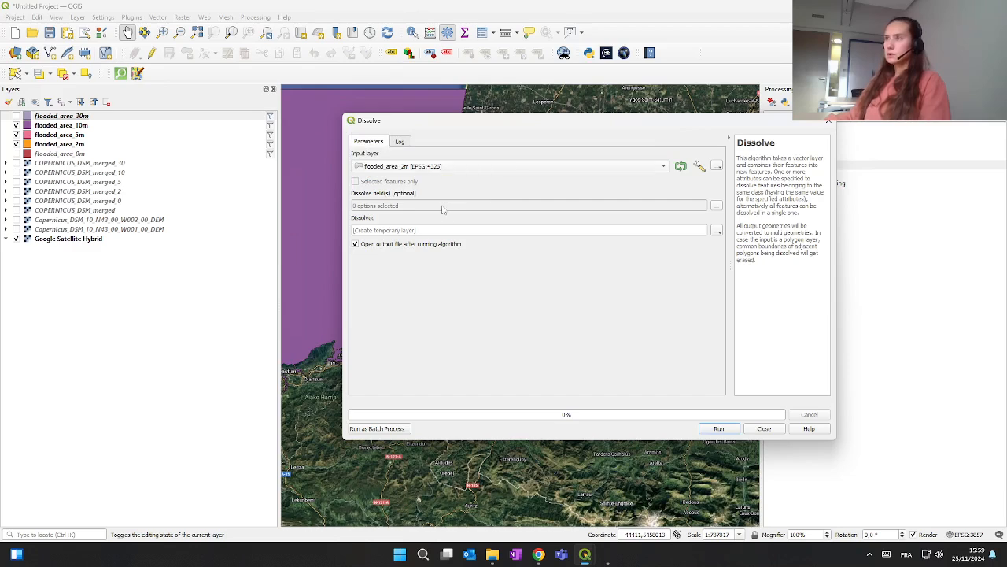
Step: Set the dissolved output to a shapefile named flooded_area_2m_d.shp in the same folder as the flooded_area files
{"action": "left_click", "coordinate": [717, 231]}
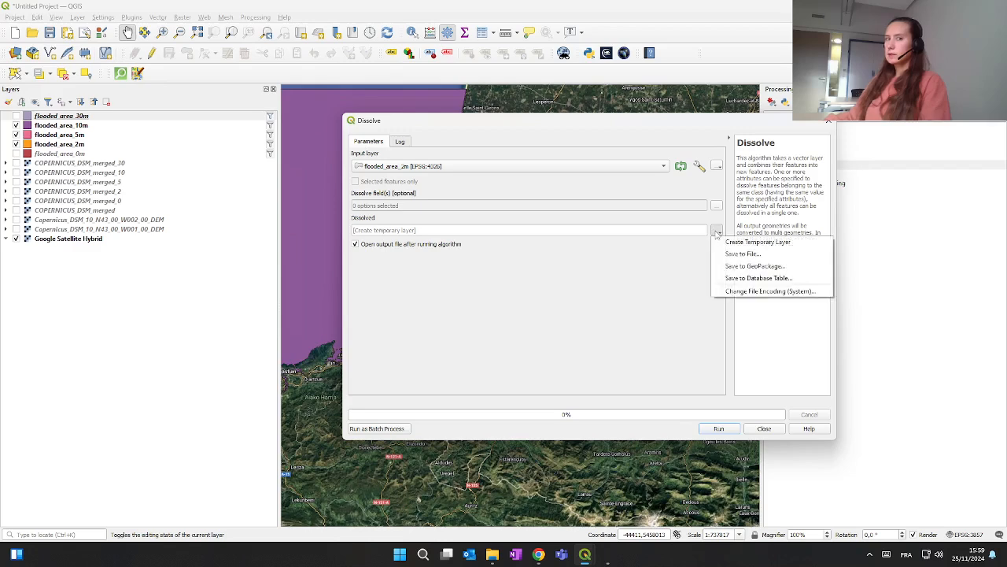
{"action": "left_click", "coordinate": [744, 253]}
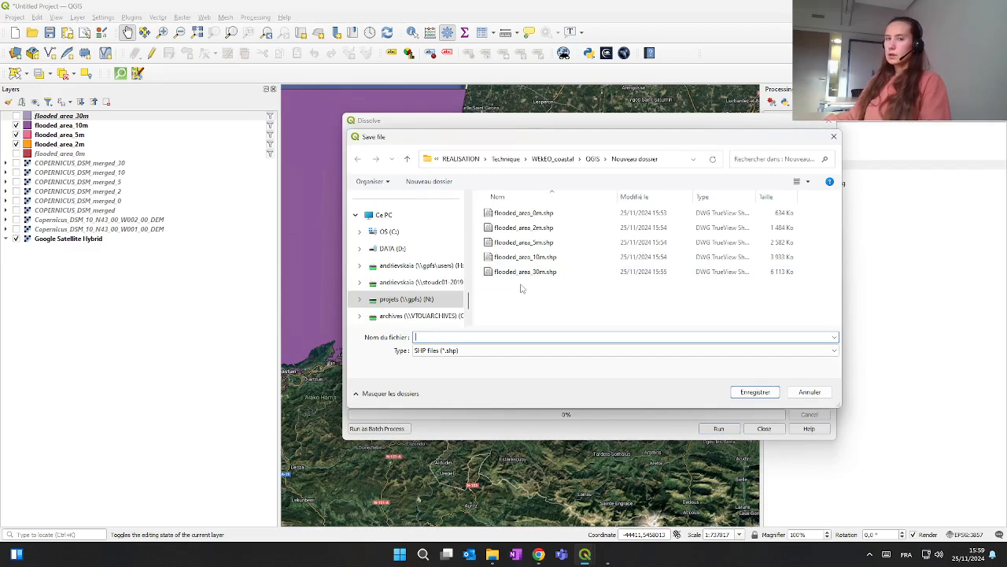
{"action": "left_click", "coordinate": [523, 227]}
{"action": "left_click", "coordinate": [466, 337]}
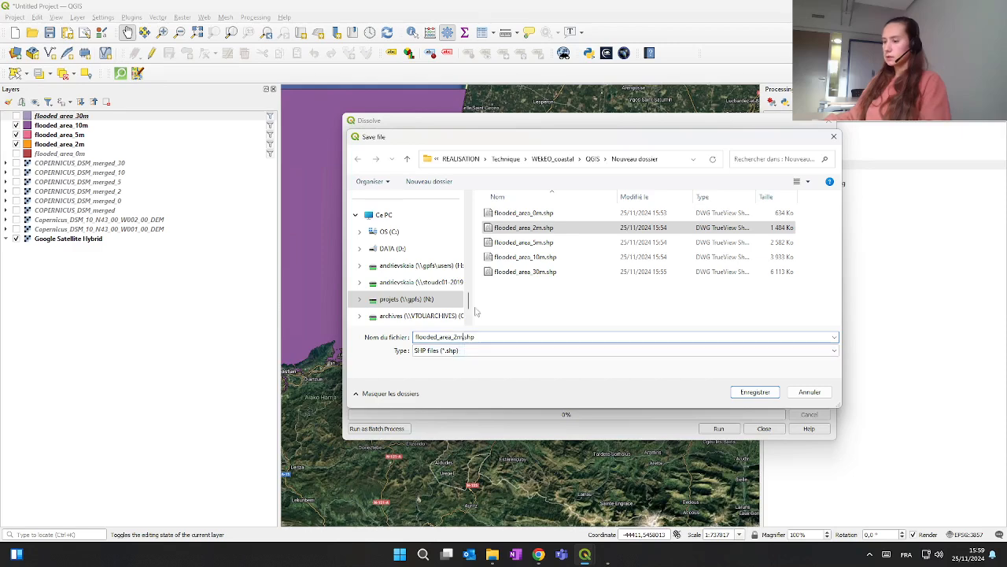
{"action": "type", "text": "_c"}
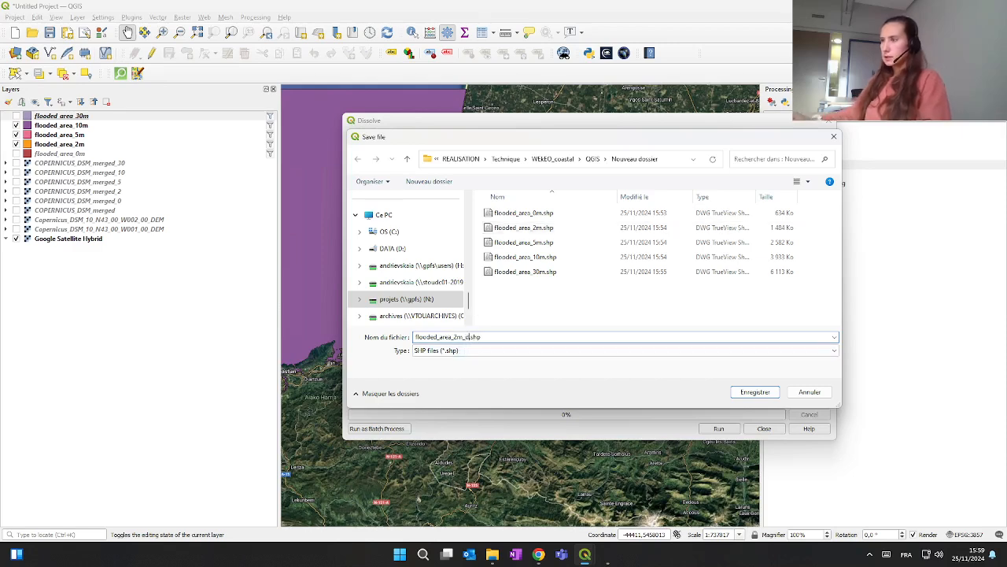
{"action": "left_click", "coordinate": [755, 391]}
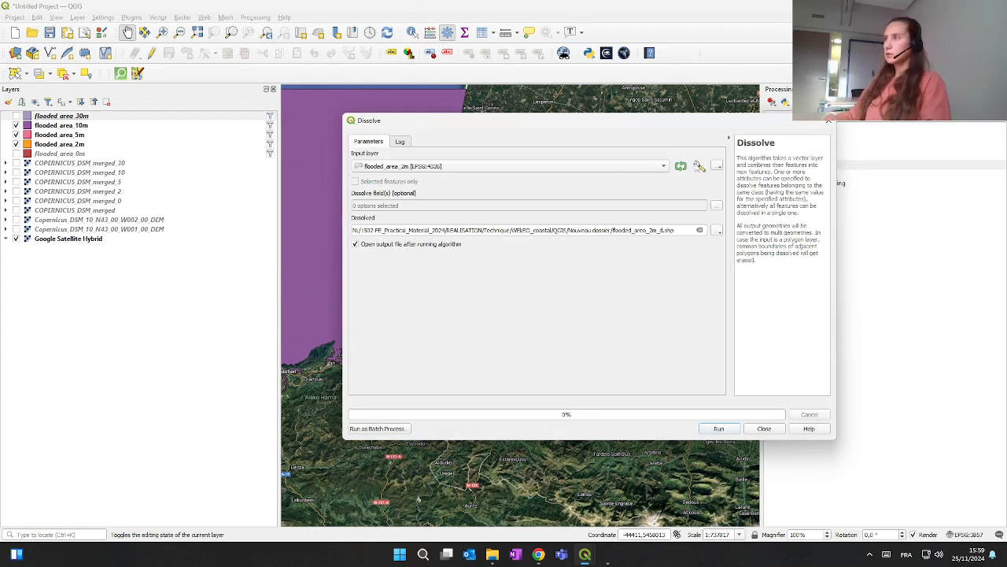
Step: Set the input's invalid feature filtering to Skip (Ignore) Features with Invalid Geometries and run the Dissolve
{"action": "left_click", "coordinate": [700, 167]}
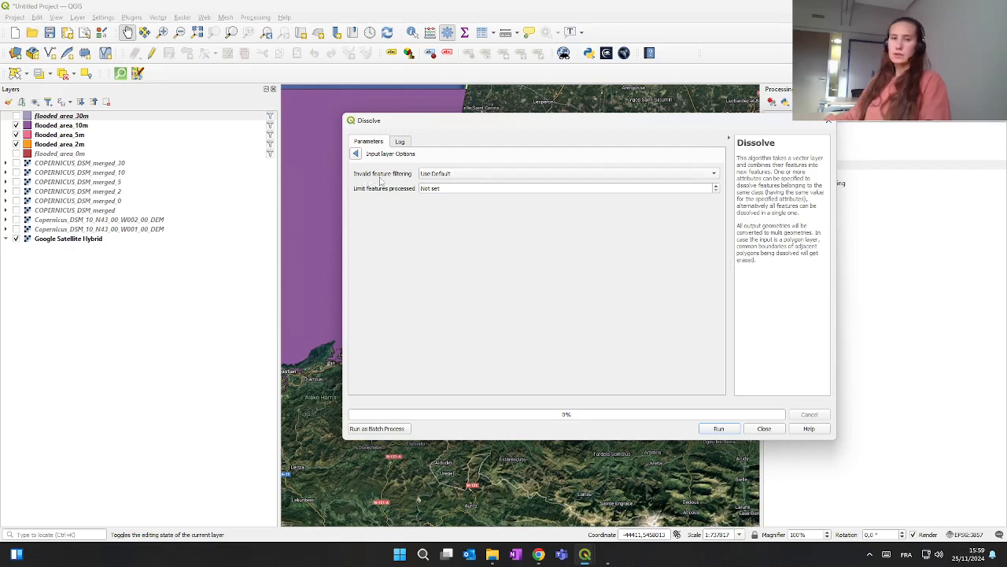
{"action": "left_click", "coordinate": [477, 175]}
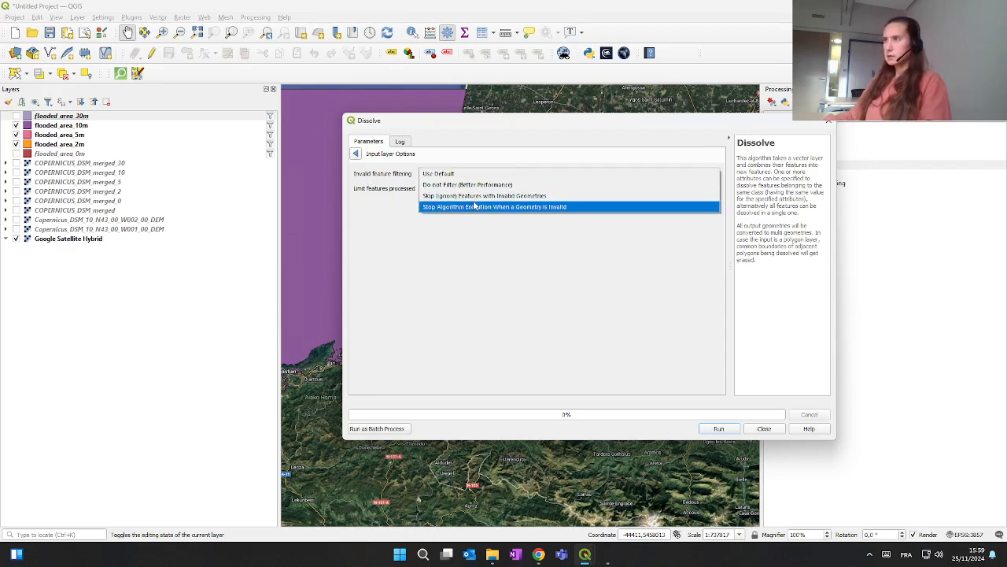
{"action": "left_click", "coordinate": [481, 195]}
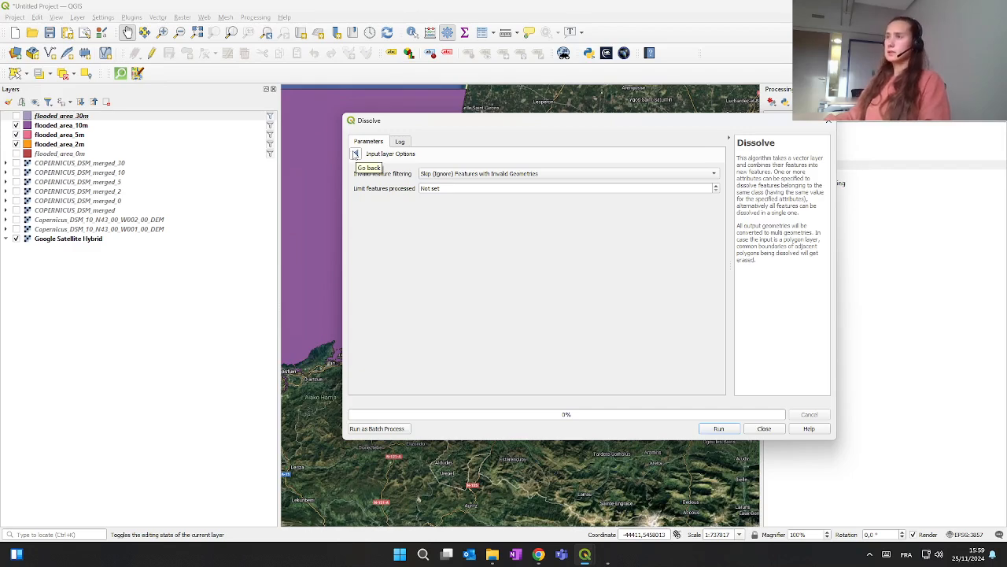
{"action": "left_click", "coordinate": [355, 154]}
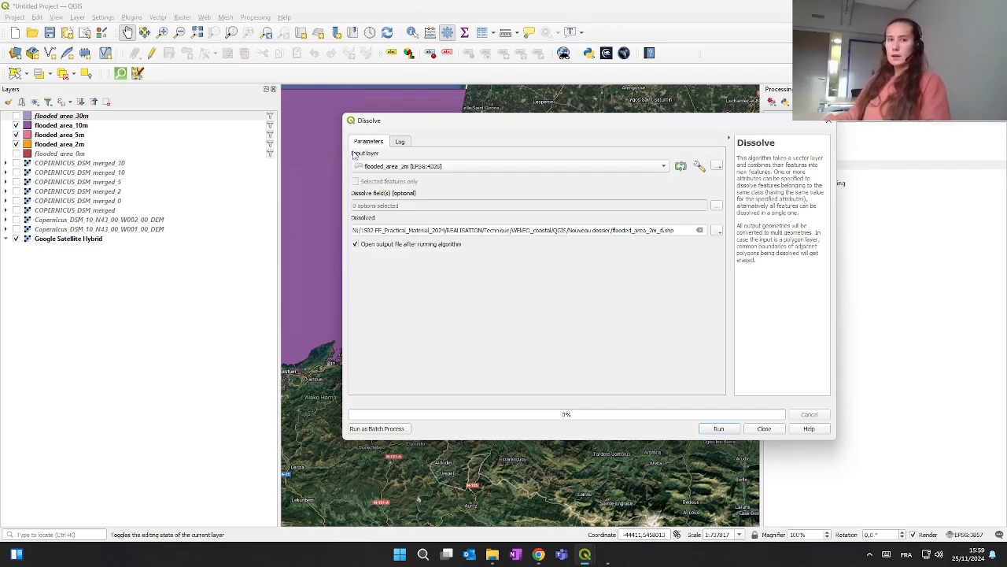
{"action": "left_click", "coordinate": [716, 428]}
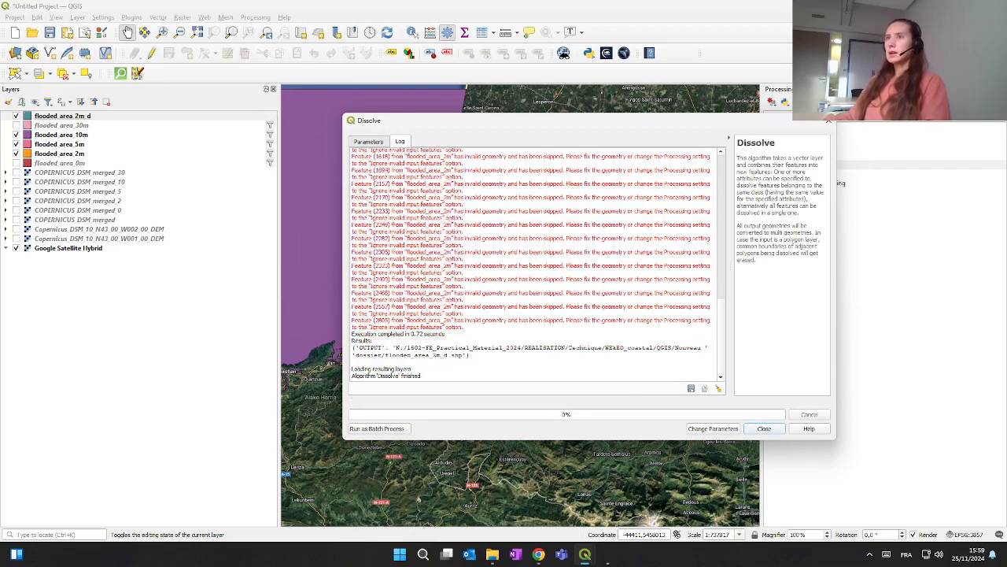
{"action": "left_click", "coordinate": [762, 429]}
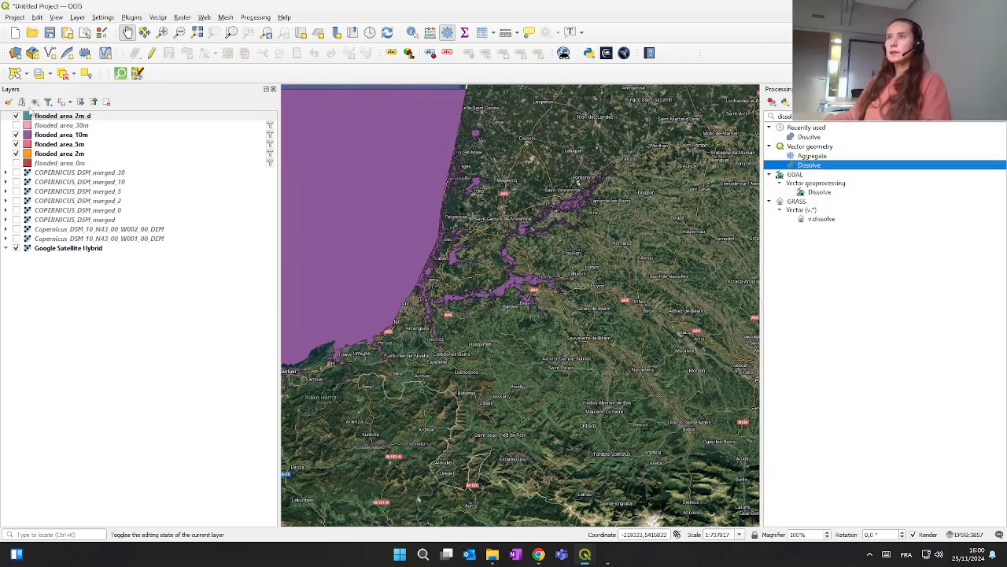
Step: Hide the flooded_area_10m, _5m and _2m layers, leaving only flooded_area_2m_d over the satellite basemap
{"action": "left_click", "coordinate": [16, 135]}
{"action": "left_click", "coordinate": [16, 144]}
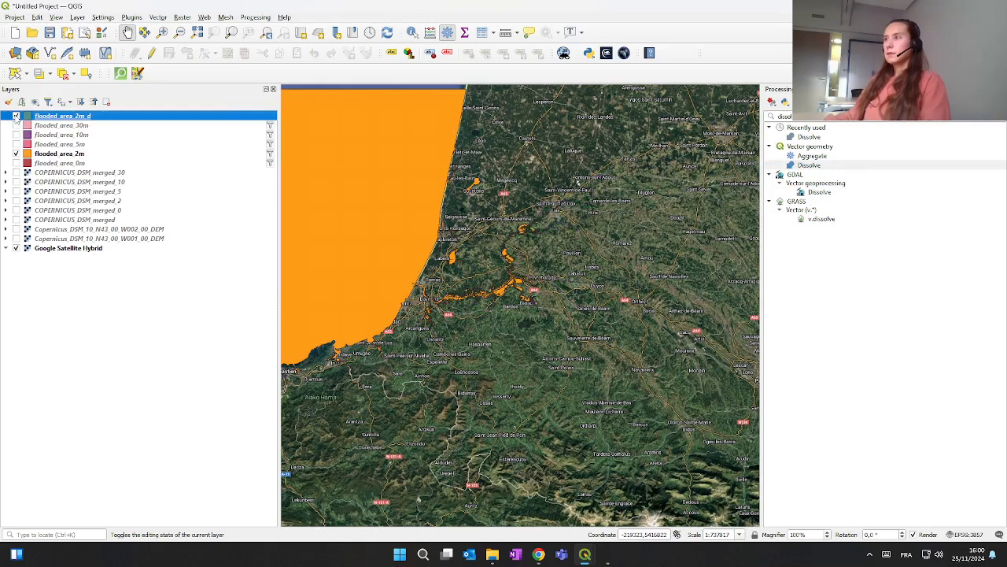
{"action": "left_click", "coordinate": [16, 154]}
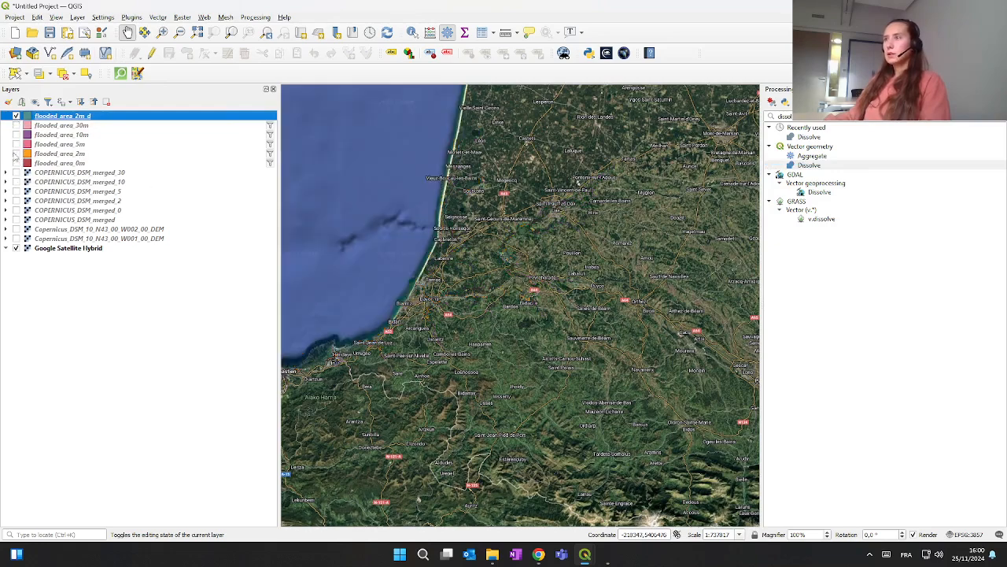
Step: Examine the dissolved flooded_area_2m_d polygons against the satellite imagery along the coast and the river inland
{"action": "left_click_drag", "start_coordinate": [475, 252], "coordinate": [521, 263]}
{"action": "scroll", "coordinate": [526, 272], "scroll_direction": "up", "scroll_amount": 2}
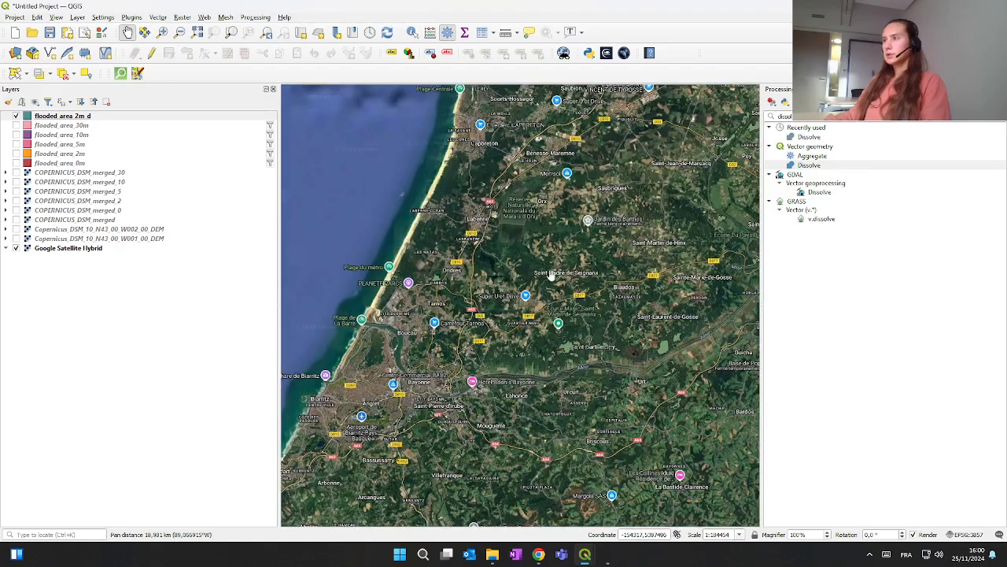
{"action": "left_click_drag", "start_coordinate": [598, 279], "coordinate": [518, 274]}
{"action": "scroll", "coordinate": [593, 335], "scroll_direction": "up", "scroll_amount": 1}
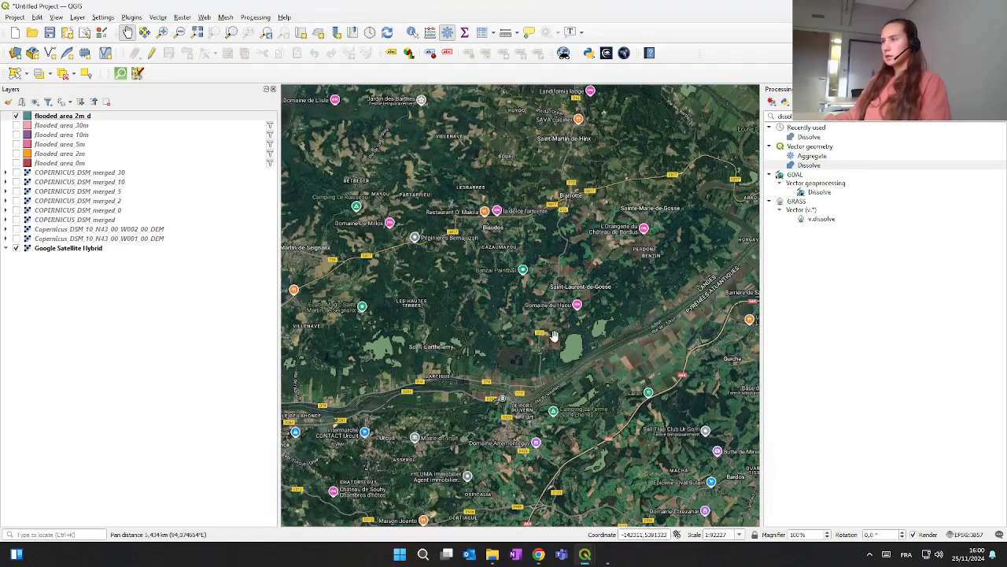
{"action": "scroll", "coordinate": [553, 336], "scroll_direction": "up", "scroll_amount": 1}
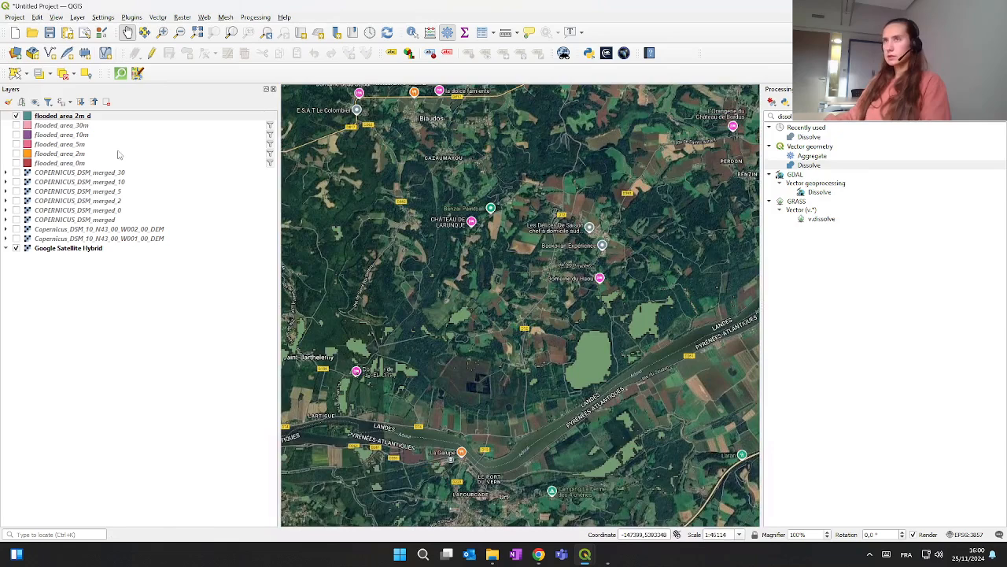
{"action": "scroll", "coordinate": [597, 350], "scroll_direction": "down", "scroll_amount": 1}
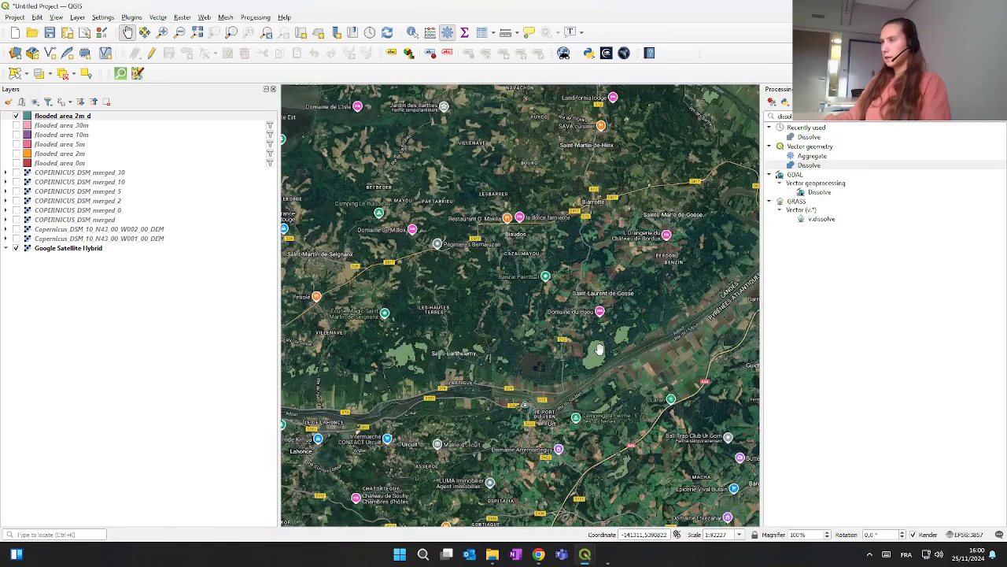
{"action": "scroll", "coordinate": [599, 349], "scroll_direction": "down", "scroll_amount": 1}
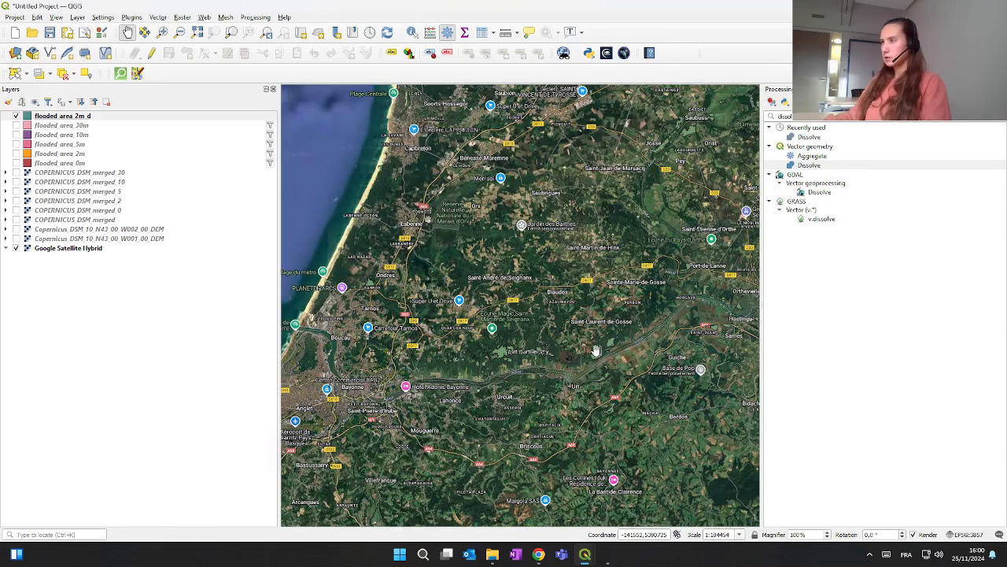
{"action": "scroll", "coordinate": [598, 350], "scroll_direction": "up", "scroll_amount": 1}
{"action": "scroll", "coordinate": [596, 349], "scroll_direction": "down", "scroll_amount": 1}
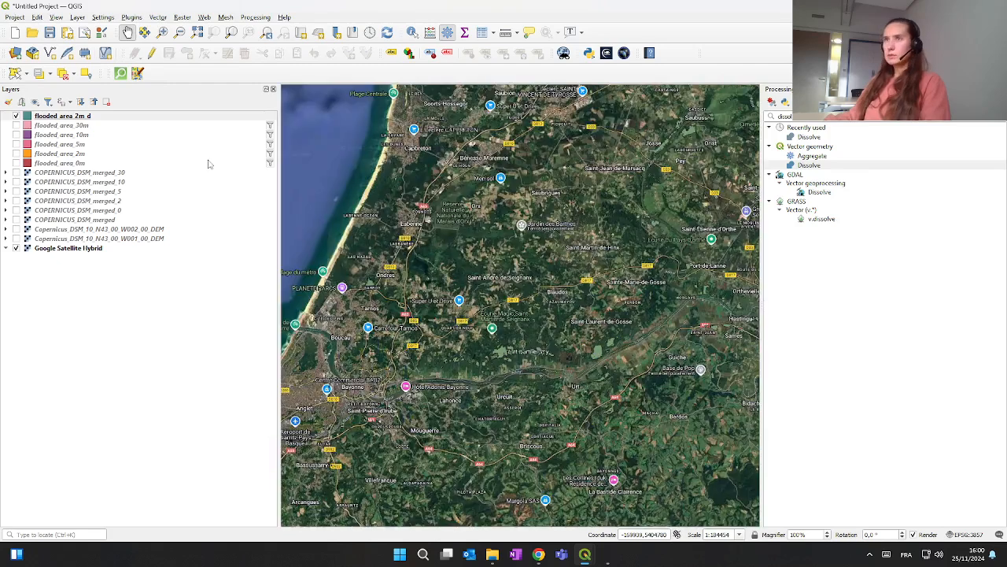
Step: Remove the flooded_area_2m_d layer from the project
{"action": "right_click", "coordinate": [61, 116]}
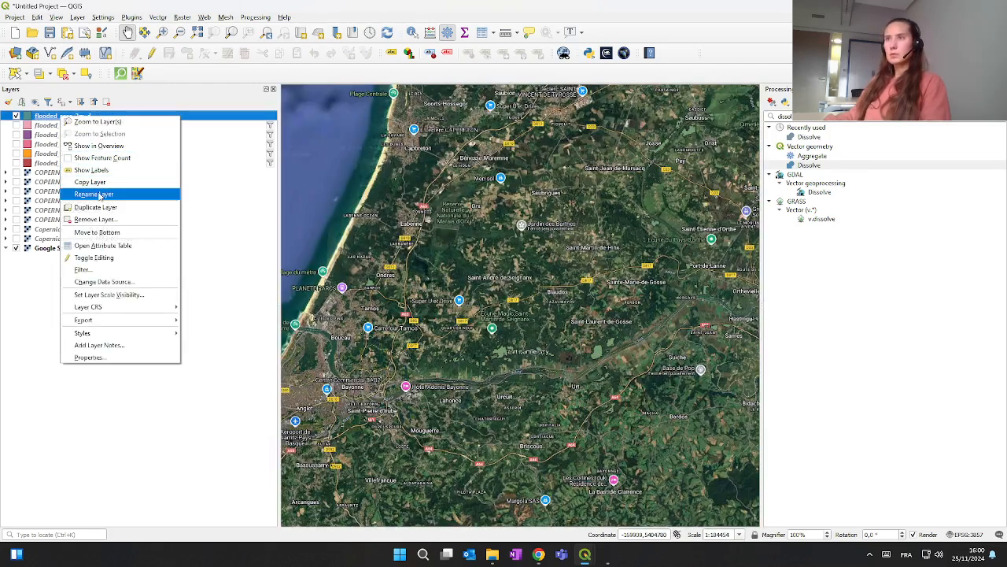
{"action": "left_click", "coordinate": [98, 219]}
{"action": "left_click", "coordinate": [486, 287]}
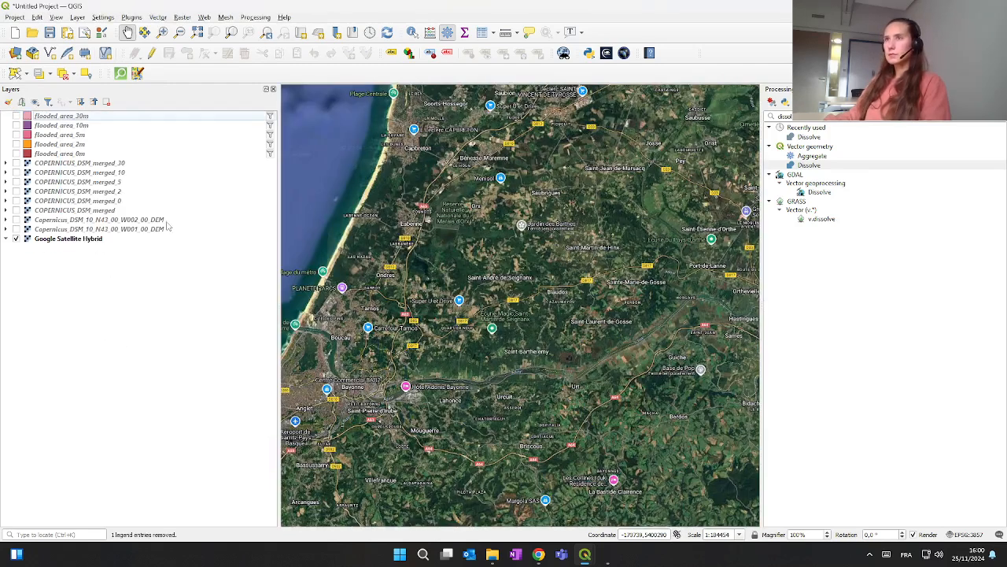
{"action": "left_click_drag", "start_coordinate": [527, 369], "coordinate": [533, 346]}
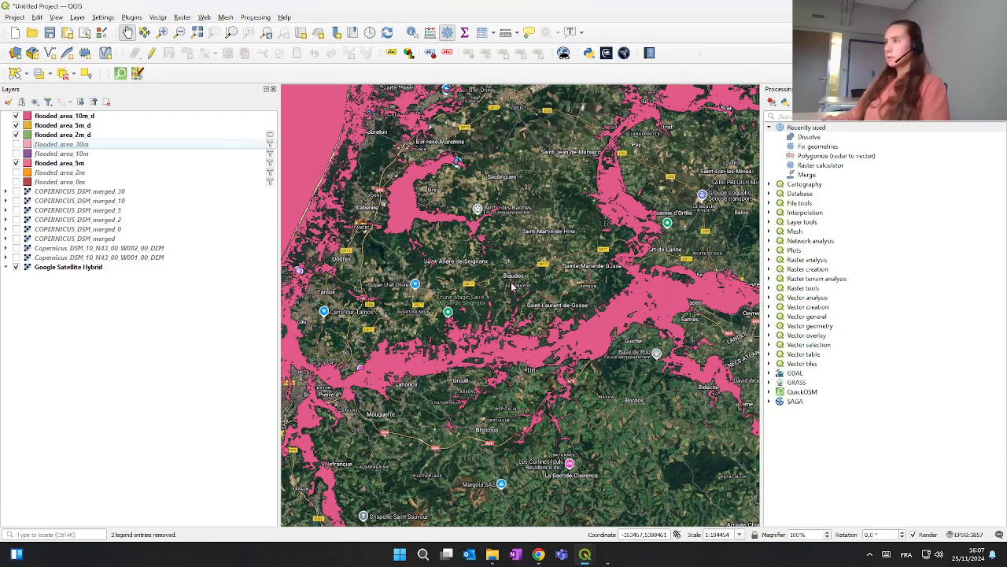
Step: Hide the flooded_area_5m_d, flooded_area_2m_d and flooded_area_5m layers, leaving only flooded_area_10m_d over the satellite basemap
{"action": "left_click", "coordinate": [811, 138]}
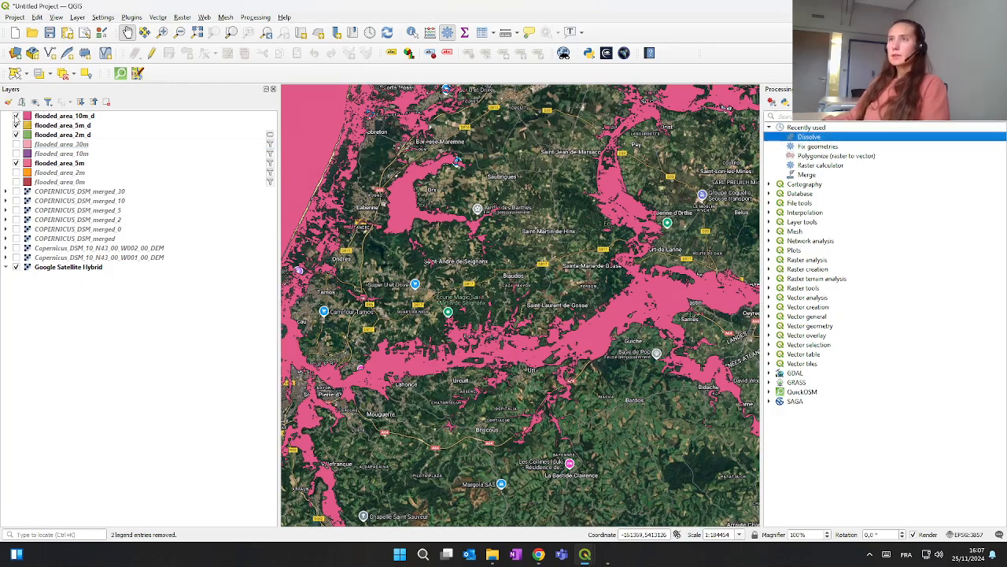
{"action": "left_click", "coordinate": [16, 116]}
{"action": "left_click", "coordinate": [16, 116]}
{"action": "left_click", "coordinate": [15, 134]}
{"action": "left_click", "coordinate": [16, 125]}
{"action": "left_click", "coordinate": [16, 163]}
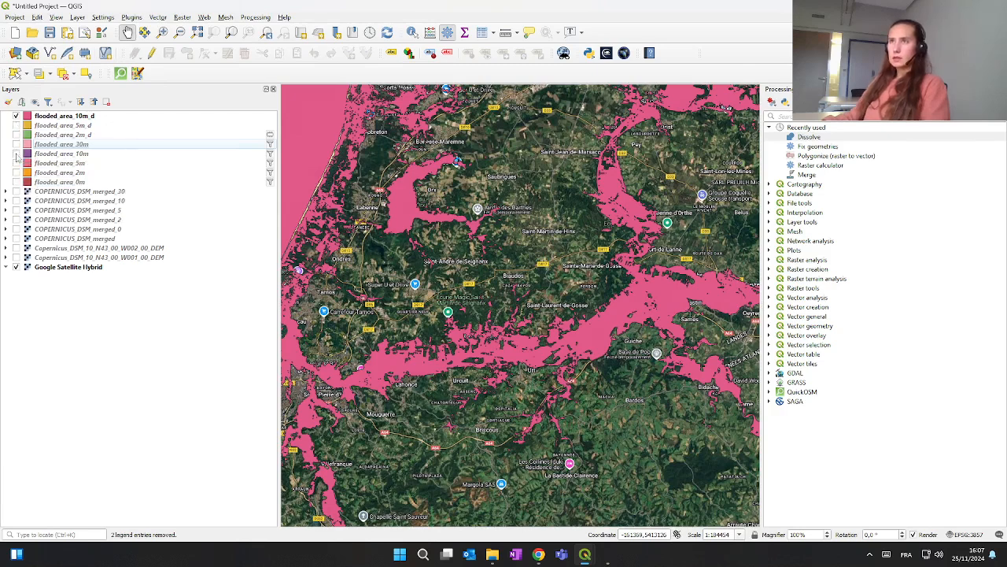
Step: Show flooded_area_10m and compare it with the dissolved flooded_area_10m_d by toggling the dissolved layer, leaving that one hidden
{"action": "left_click", "coordinate": [16, 153]}
{"action": "left_click", "coordinate": [16, 117]}
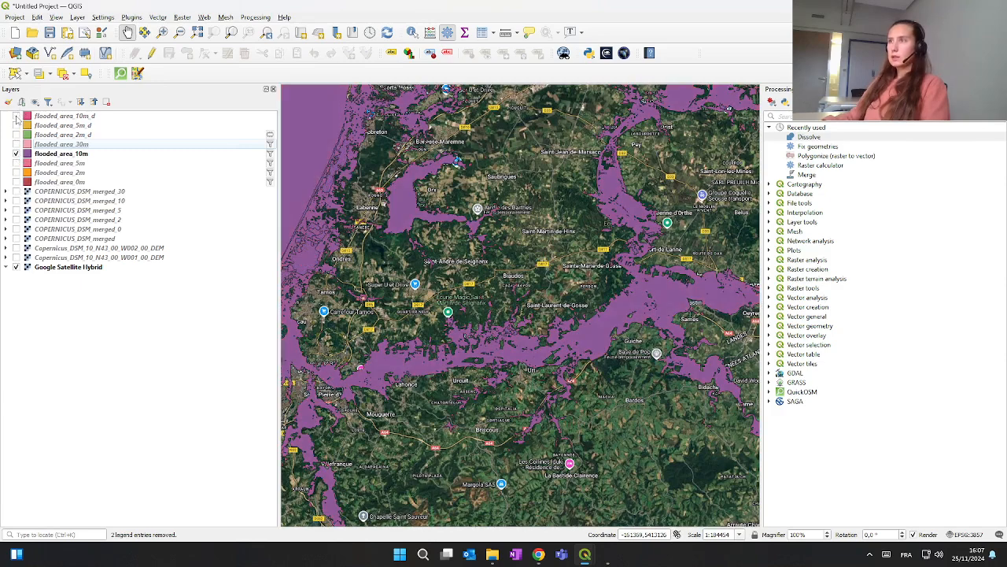
{"action": "left_click", "coordinate": [16, 117]}
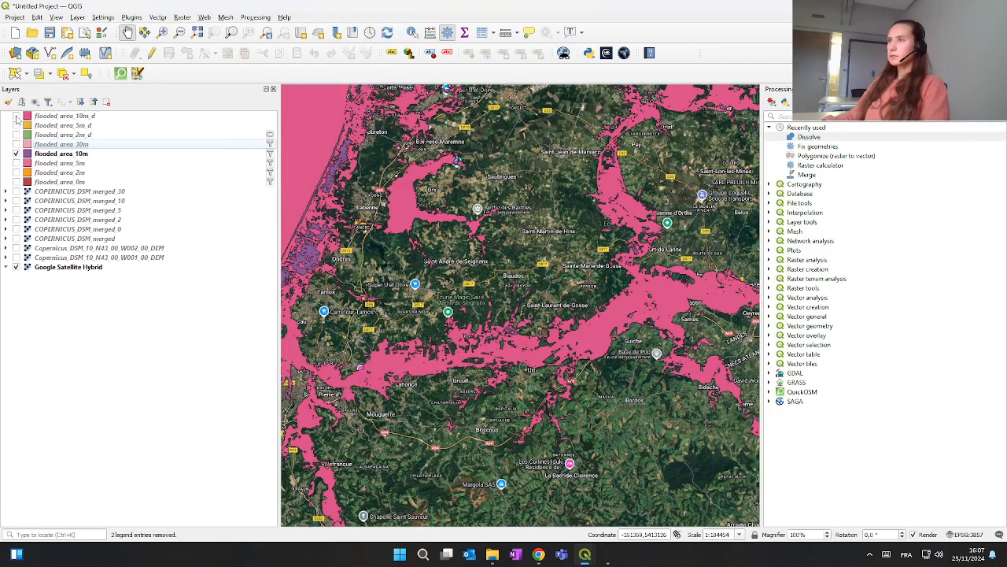
{"action": "left_click", "coordinate": [16, 116]}
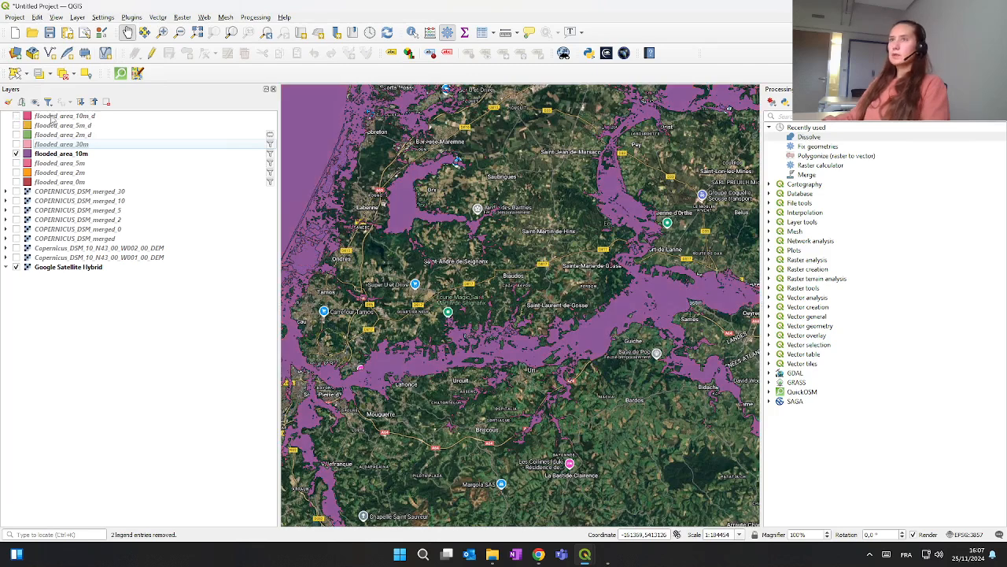
Step: Review the attribute table of flooded_area_10m_d, and hide the flooded_area_10m layer from the map
{"action": "right_click", "coordinate": [51, 116]}
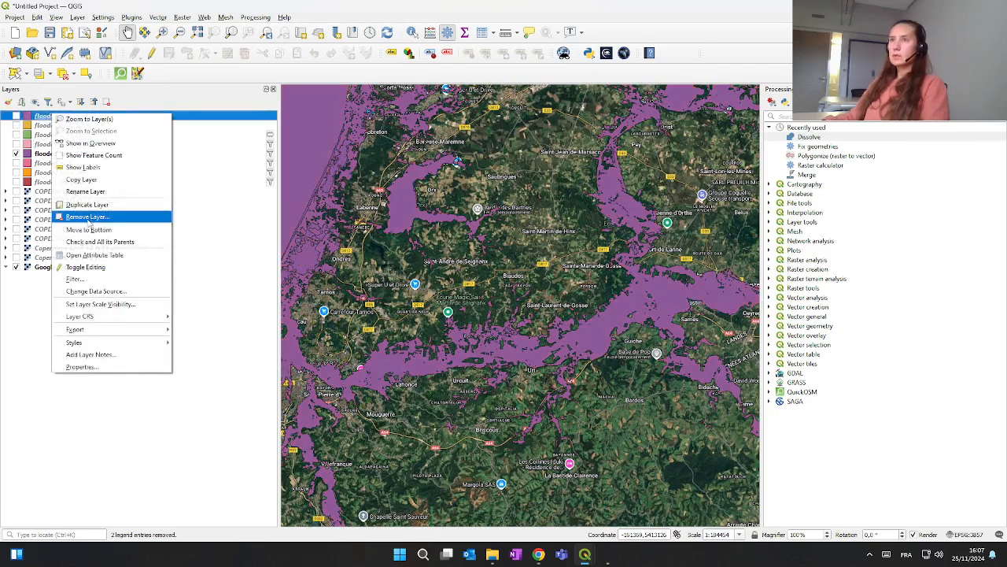
{"action": "left_click", "coordinate": [100, 256]}
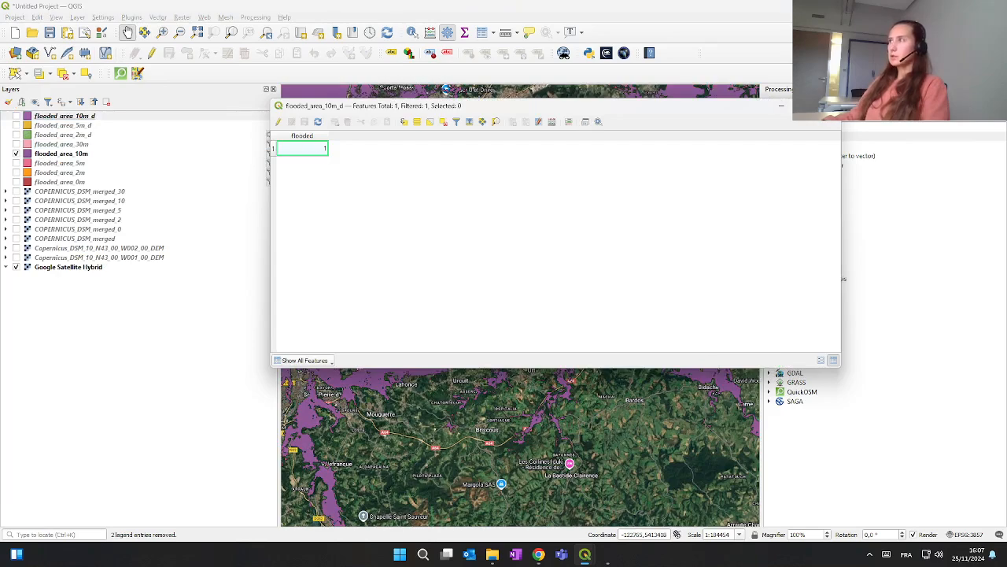
{"action": "left_click", "coordinate": [832, 106]}
{"action": "left_click", "coordinate": [15, 154]}
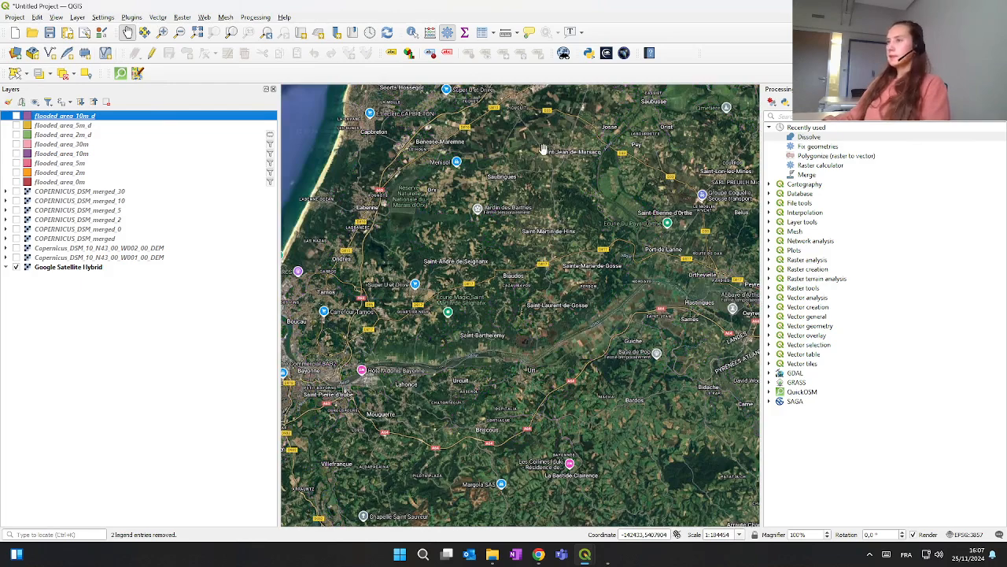
{"action": "left_click_drag", "start_coordinate": [428, 207], "coordinate": [488, 192]}
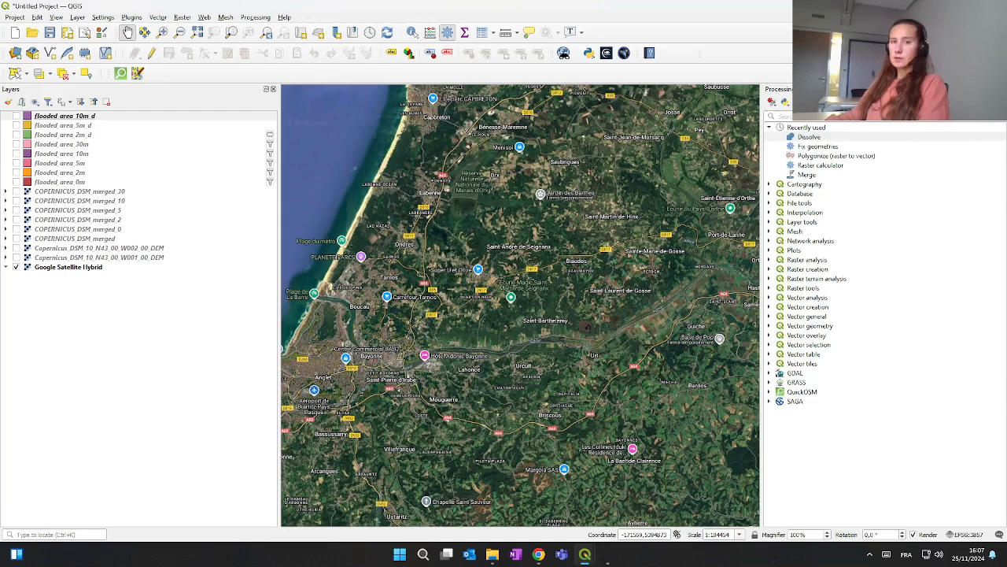
Step: Set up the Merge vector layers tool with flooded_area_2m_d, flooded_area_5m_d and flooded_area_10m_d as input layers
{"action": "type", "text": "mer"}
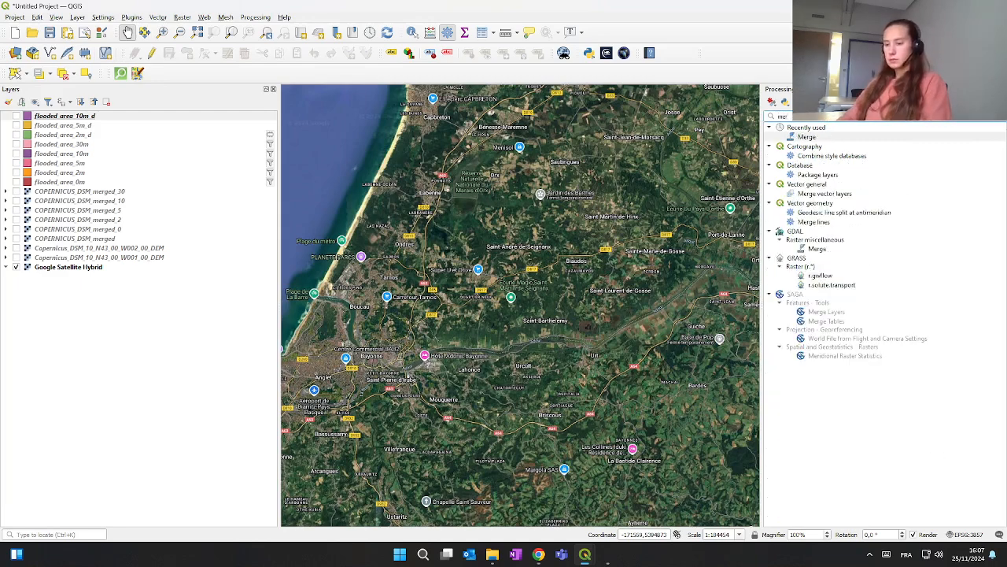
{"action": "type", "text": "ge"}
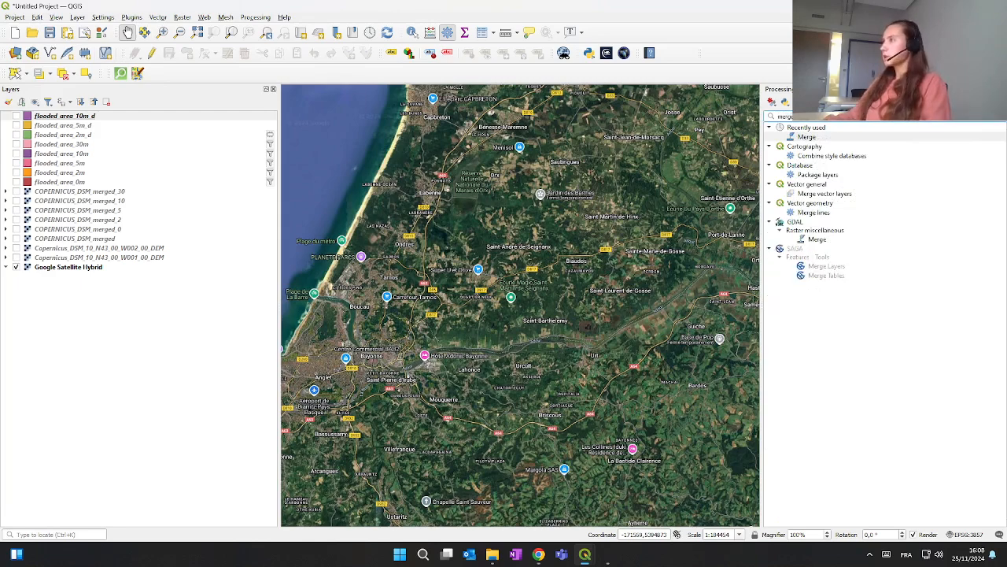
{"action": "double_click", "coordinate": [824, 194]}
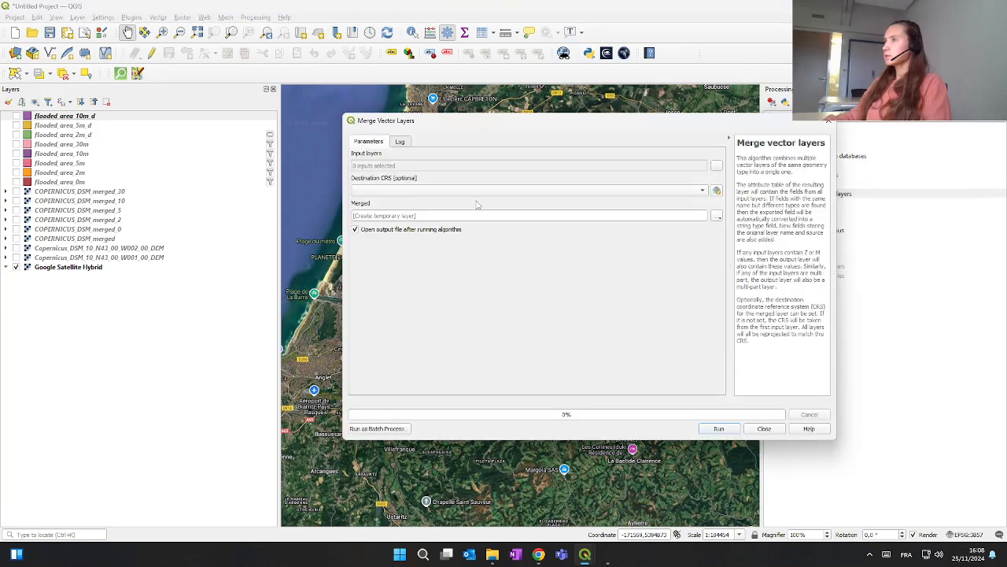
{"action": "left_click", "coordinate": [716, 166]}
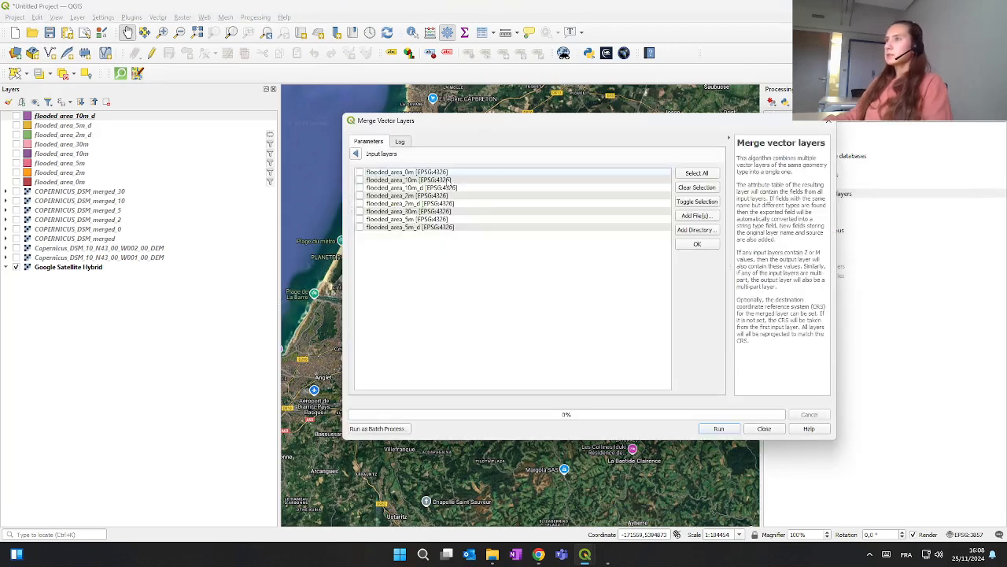
{"action": "left_click", "coordinate": [360, 228]}
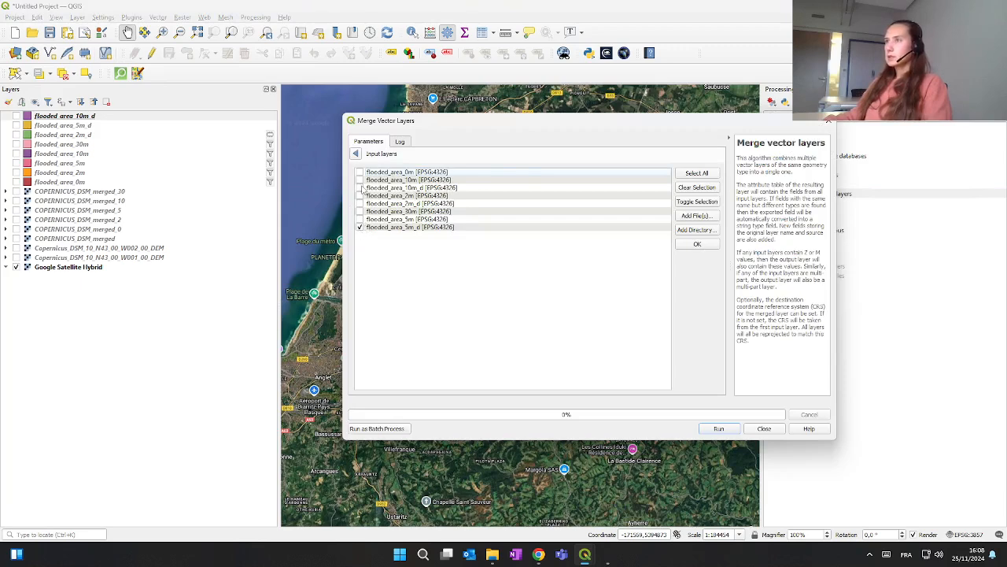
{"action": "left_click", "coordinate": [359, 189]}
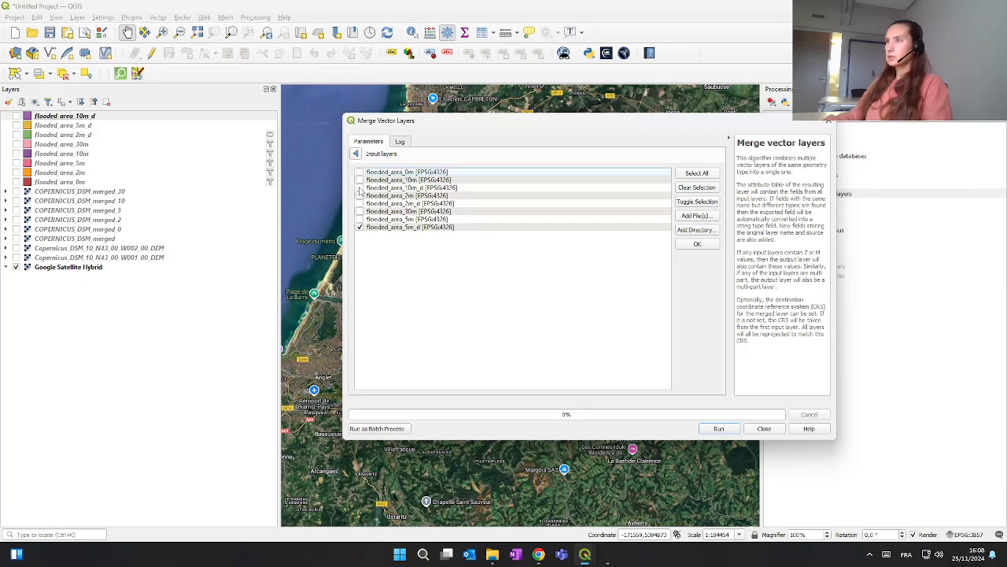
{"action": "left_click", "coordinate": [360, 203]}
{"action": "left_click", "coordinate": [694, 244]}
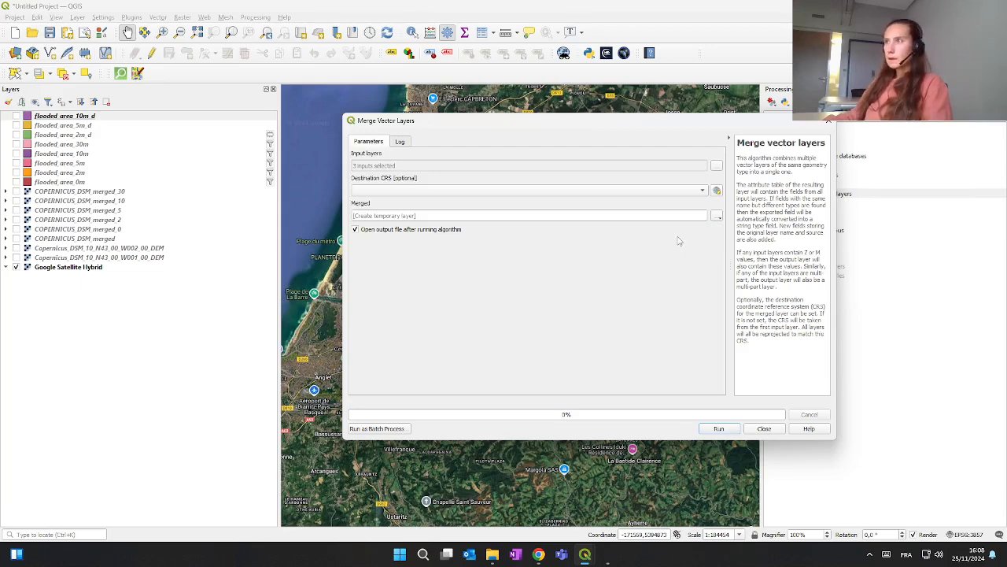
Step: Set the merge output to a shapefile named flooded_area_merged in the Nouveau dossier folder and run the merge
{"action": "left_click", "coordinate": [716, 216]}
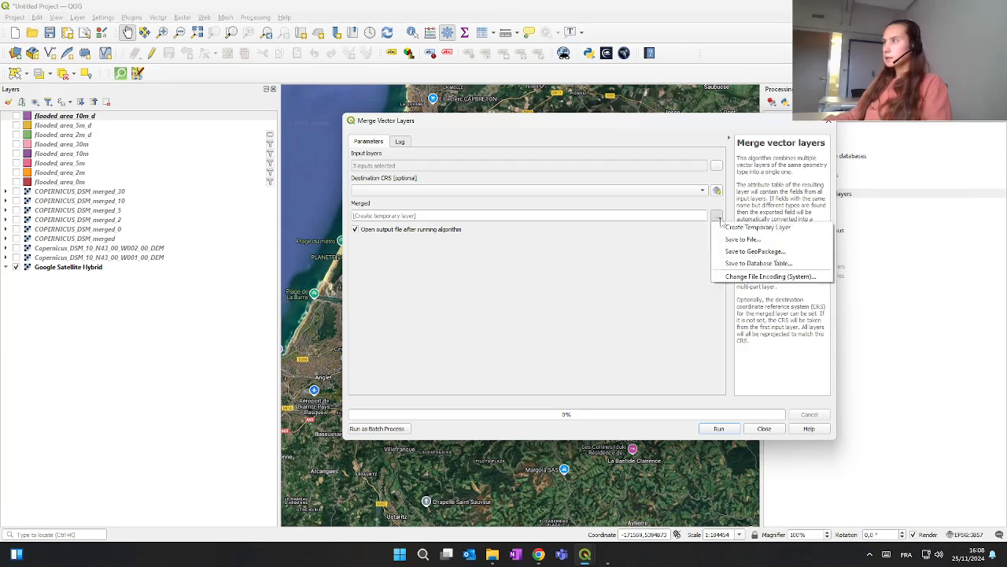
{"action": "left_click", "coordinate": [748, 240]}
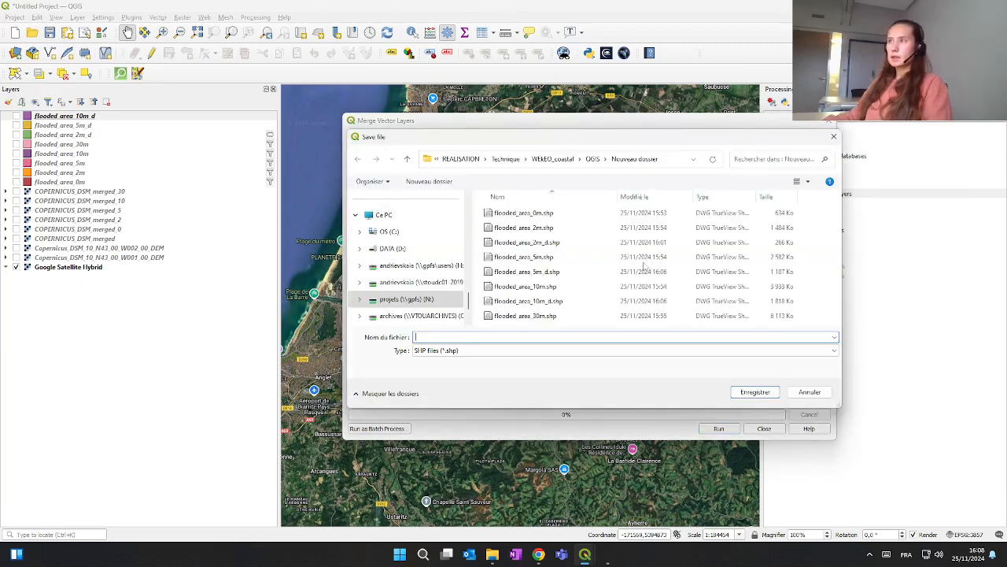
{"action": "type", "text": "flooded"}
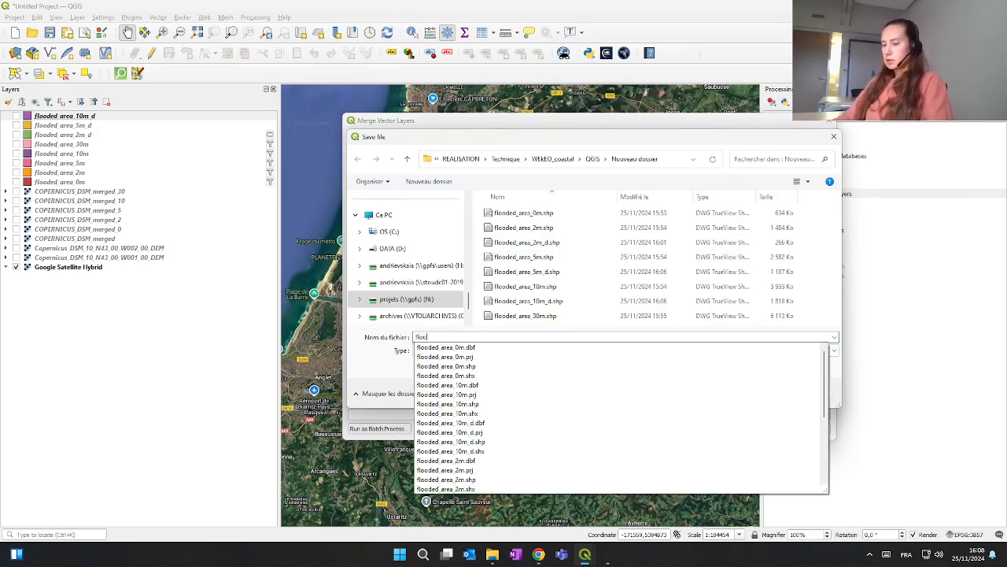
{"action": "type", "text": "_area_"}
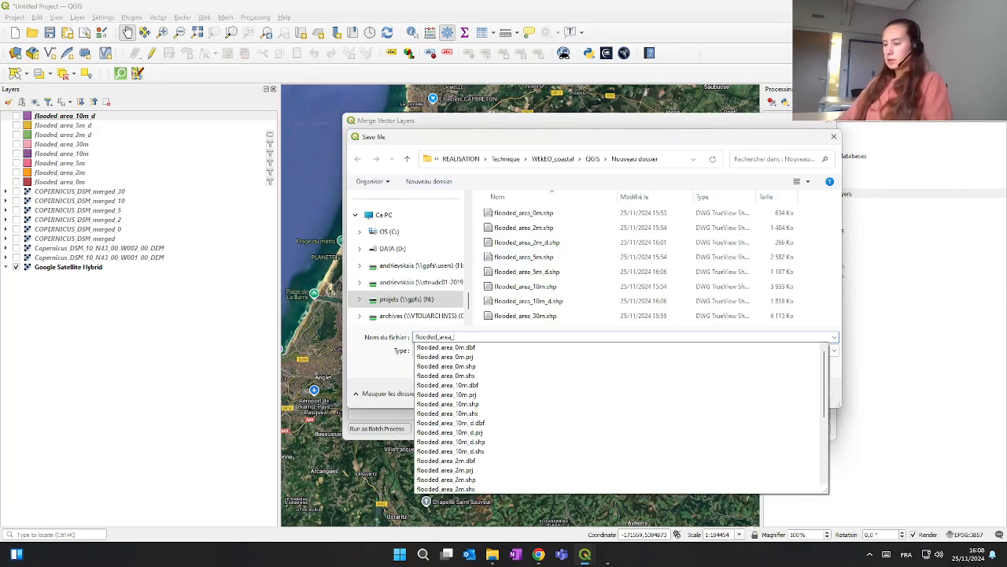
{"action": "type", "text": "merged"}
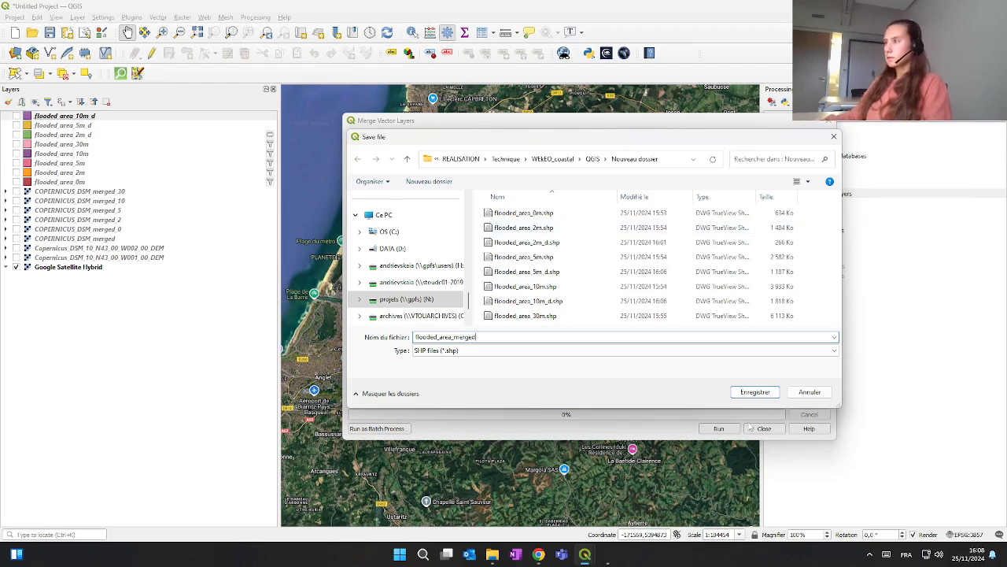
{"action": "left_click", "coordinate": [755, 391]}
{"action": "left_click", "coordinate": [718, 428]}
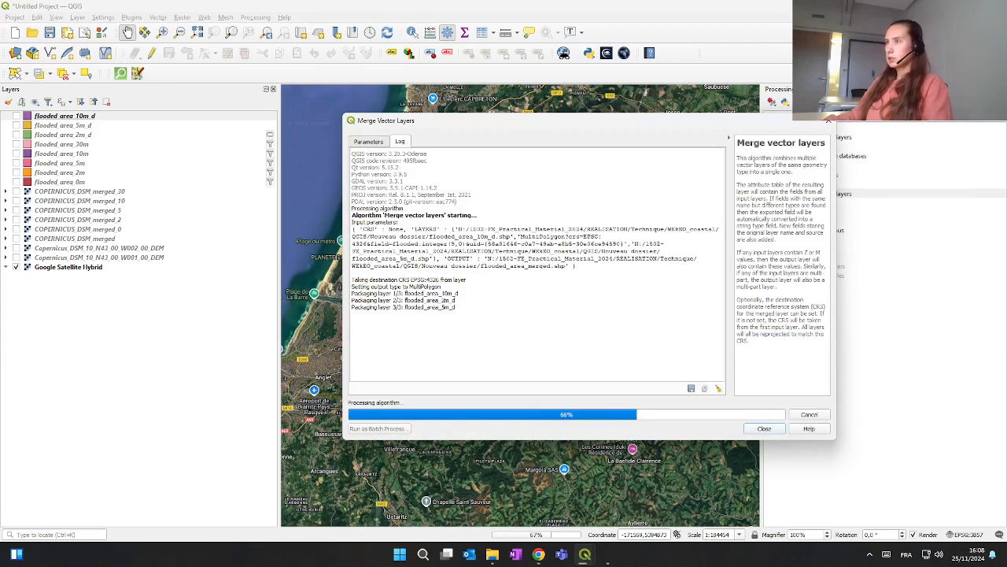
{"action": "left_click", "coordinate": [764, 428]}
Step: Inspect the merged flood layer across the wider coastal area, toggling its visibility
{"action": "scroll", "coordinate": [561, 283], "scroll_direction": "down", "scroll_amount": 1}
{"action": "left_click", "coordinate": [16, 116]}
{"action": "left_click", "coordinate": [15, 116]}
{"action": "left_click_drag", "start_coordinate": [600, 252], "coordinate": [557, 260]}
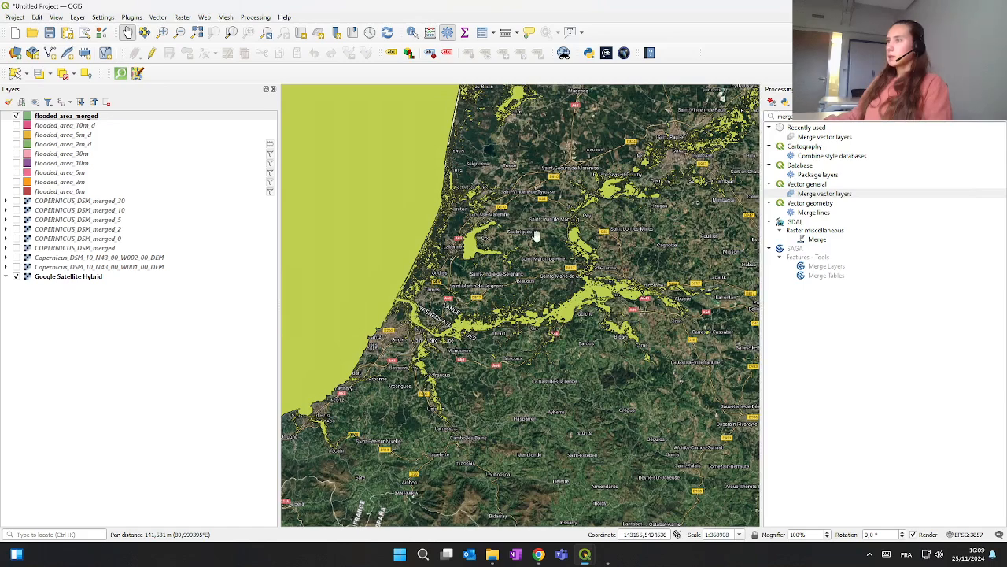
{"action": "left_click_drag", "start_coordinate": [537, 259], "coordinate": [528, 258]}
Step: Examine the attribute table of flooded_area_merged, widening the layer column to read the full source names
{"action": "right_click", "coordinate": [107, 117]}
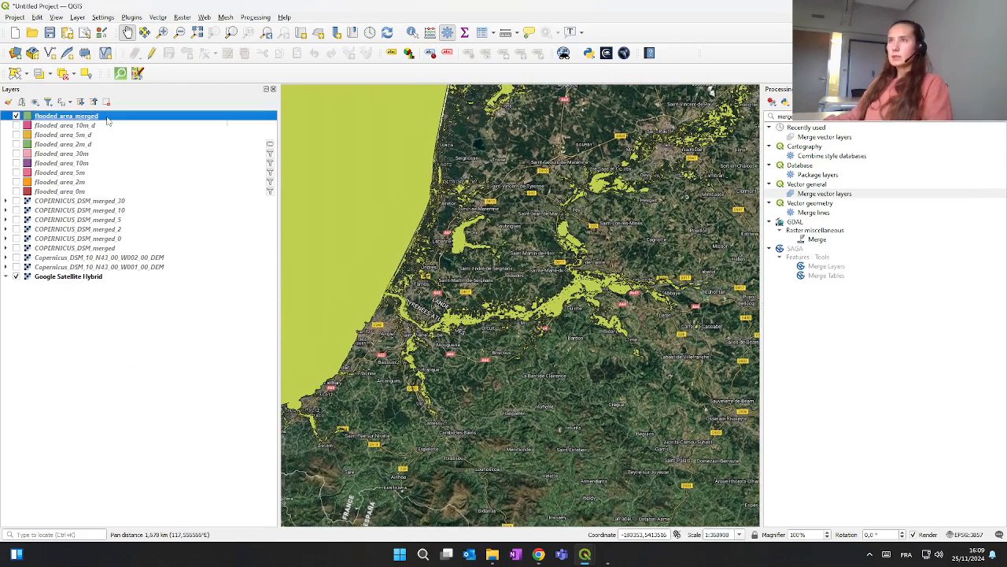
{"action": "left_click", "coordinate": [157, 248]}
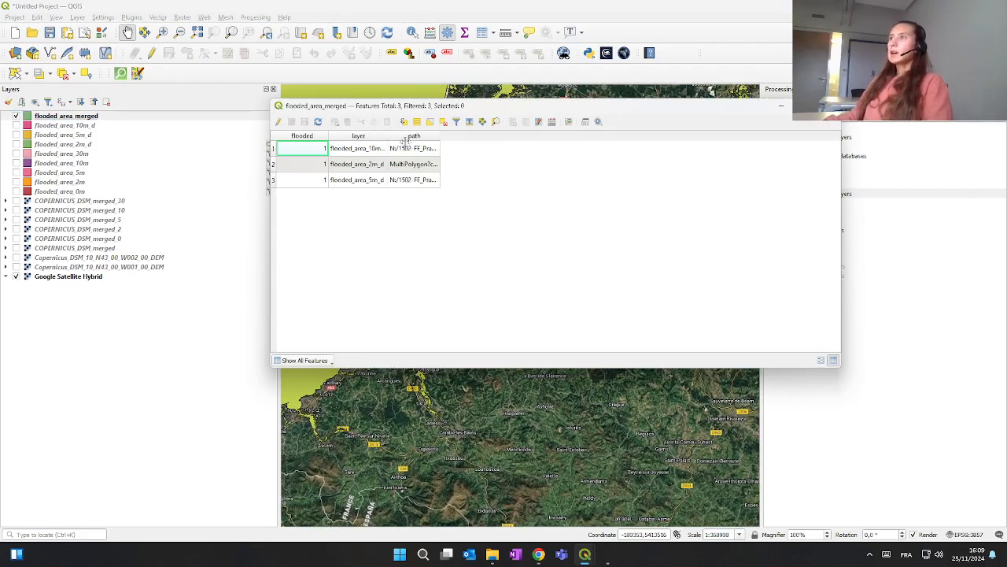
{"action": "double_click", "coordinate": [381, 136]}
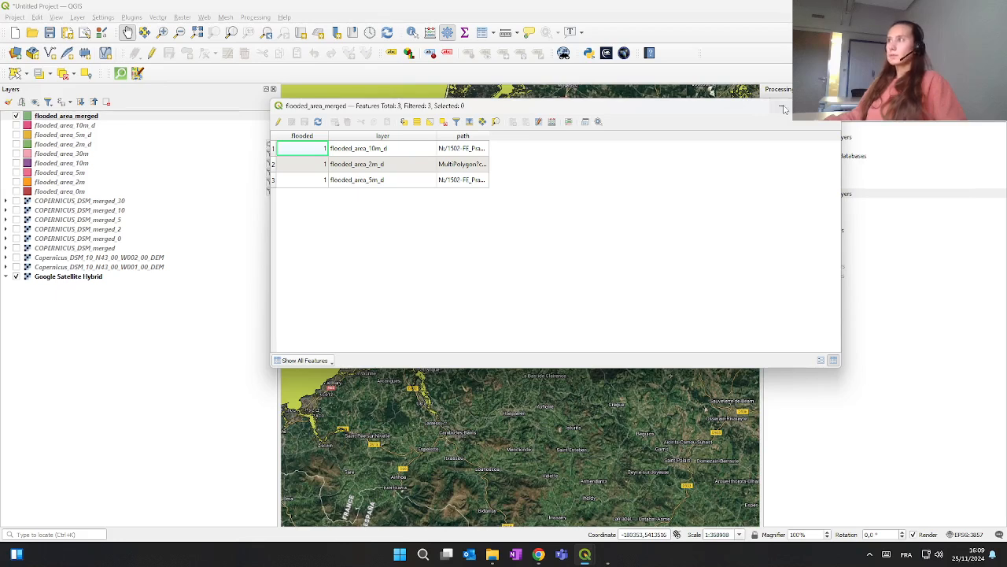
{"action": "left_click", "coordinate": [829, 105]}
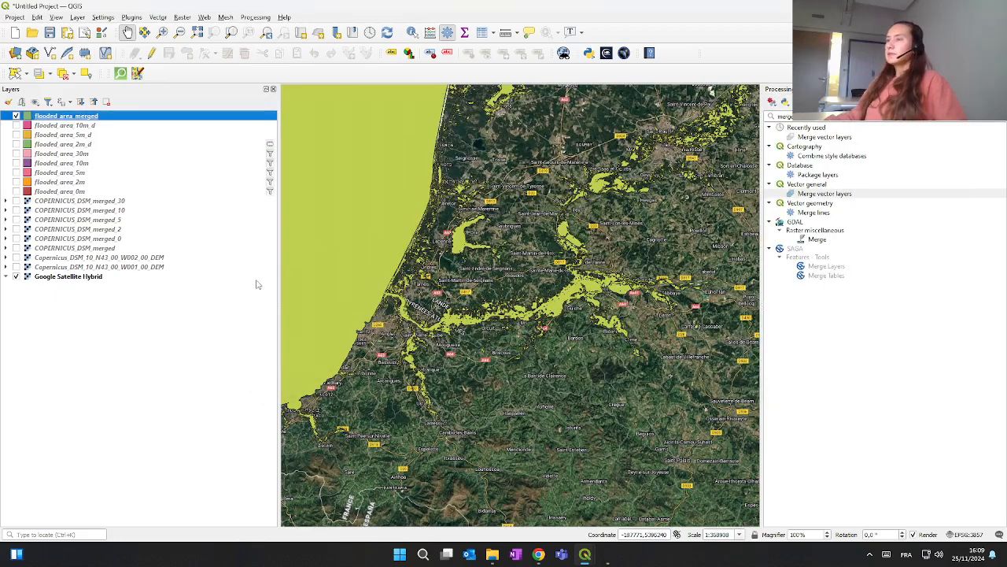
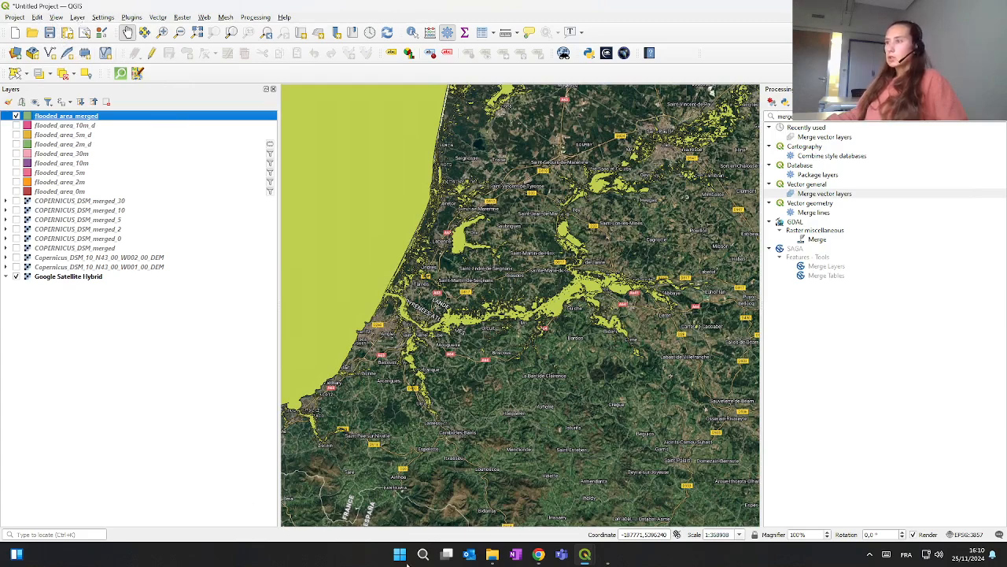
Step: Switch to File Explorer and open the Data folder inside data/Results/FR046L2_BAYONNE_UA2018_v013
{"action": "left_click", "coordinate": [493, 557]}
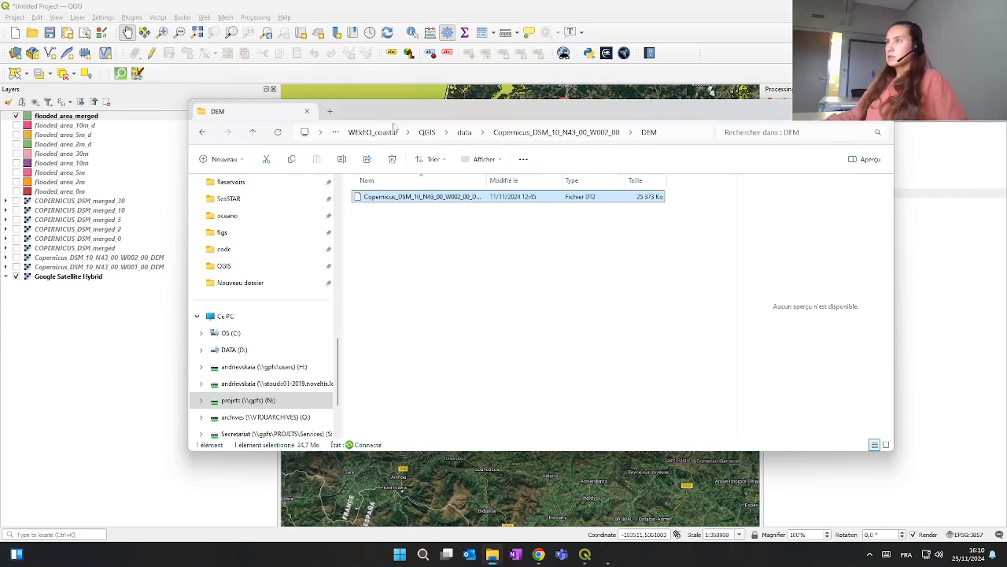
{"action": "left_click", "coordinate": [463, 133]}
{"action": "double_click", "coordinate": [376, 225]}
{"action": "double_click", "coordinate": [407, 197]}
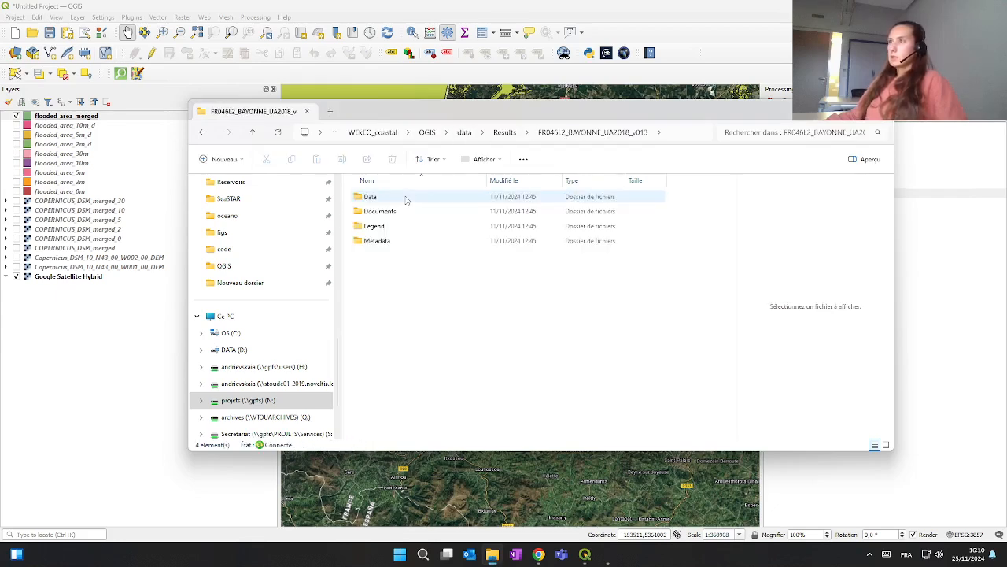
{"action": "double_click", "coordinate": [406, 199]}
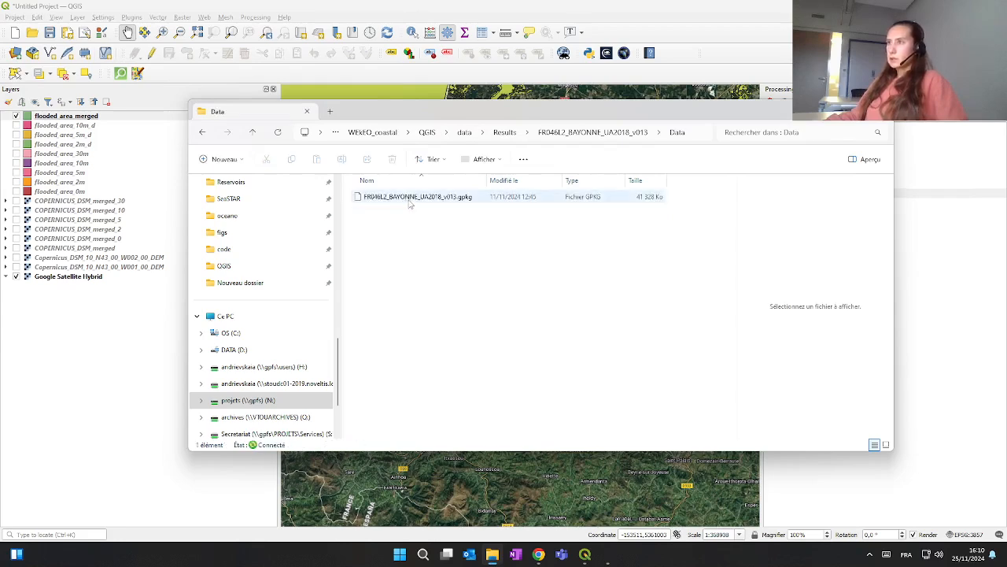
Step: Add all three layers of FR046L2_BAYONNE_UA2018_v013.gpkg to the QGIS project, dismissing the coordinate transformation dialogs
{"action": "left_click_drag", "start_coordinate": [418, 201], "coordinate": [117, 309]}
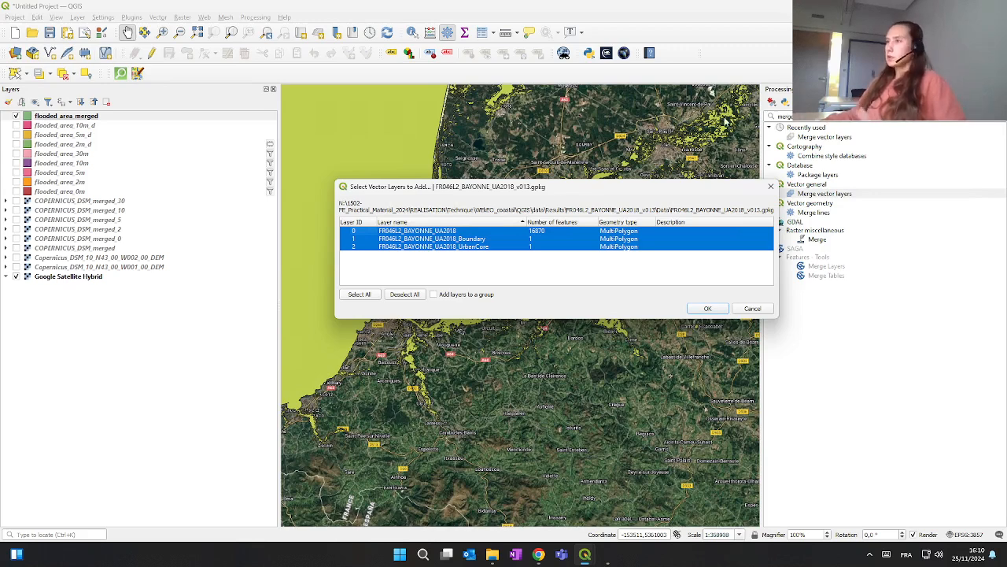
{"action": "left_click", "coordinate": [697, 310]}
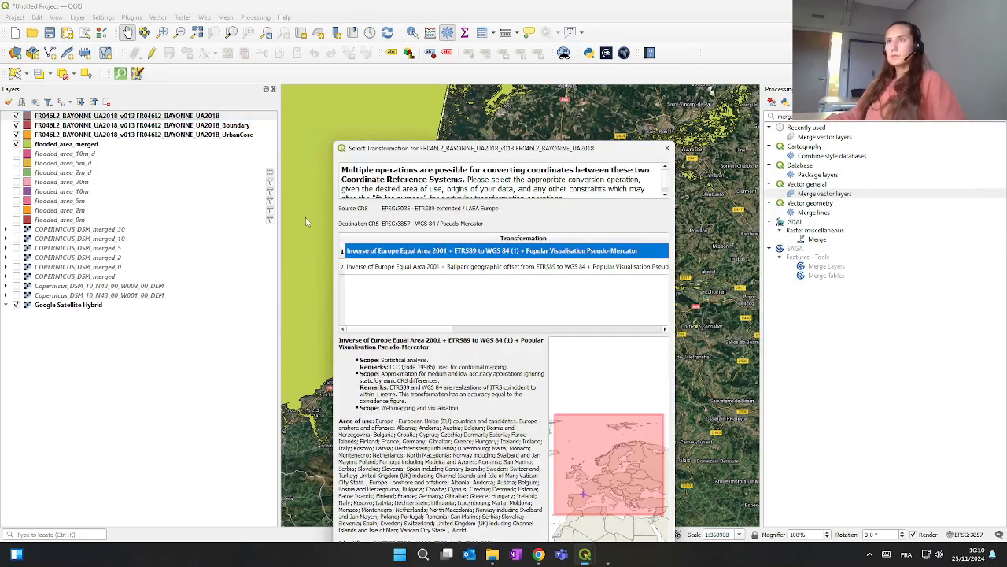
{"action": "left_click", "coordinate": [667, 149]}
{"action": "left_click", "coordinate": [666, 149]}
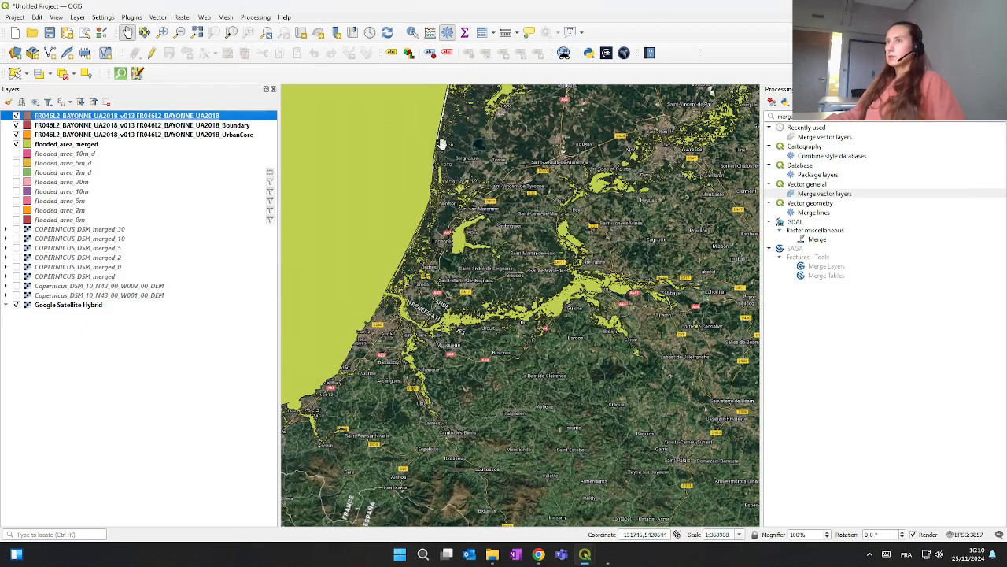
Step: Hide flooded_area_merged and the Bayonne UA2018 and Boundary layers to view the UrbanCore area on its own
{"action": "left_click", "coordinate": [15, 144]}
{"action": "left_click_drag", "start_coordinate": [439, 292], "coordinate": [472, 258]}
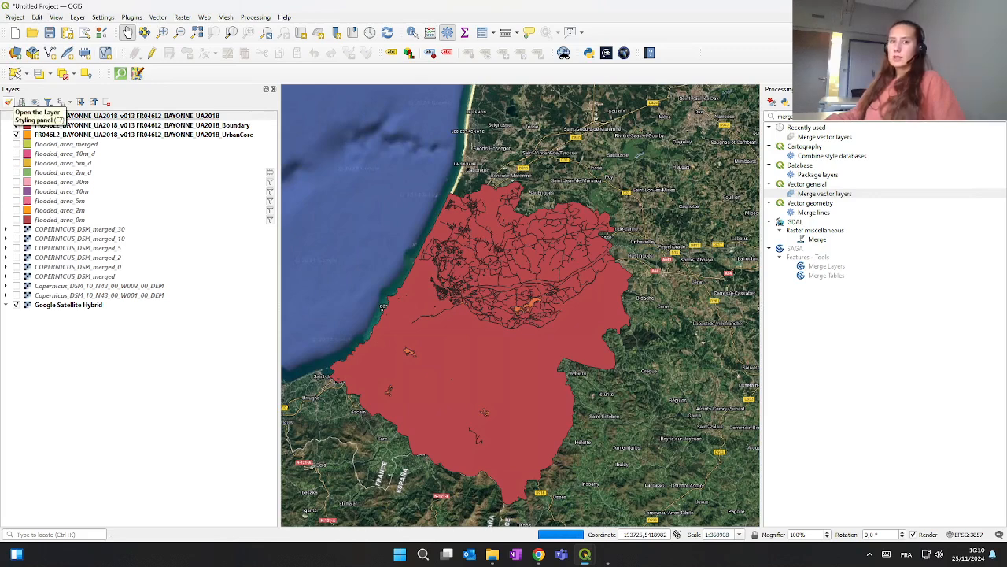
{"action": "left_click", "coordinate": [16, 116]}
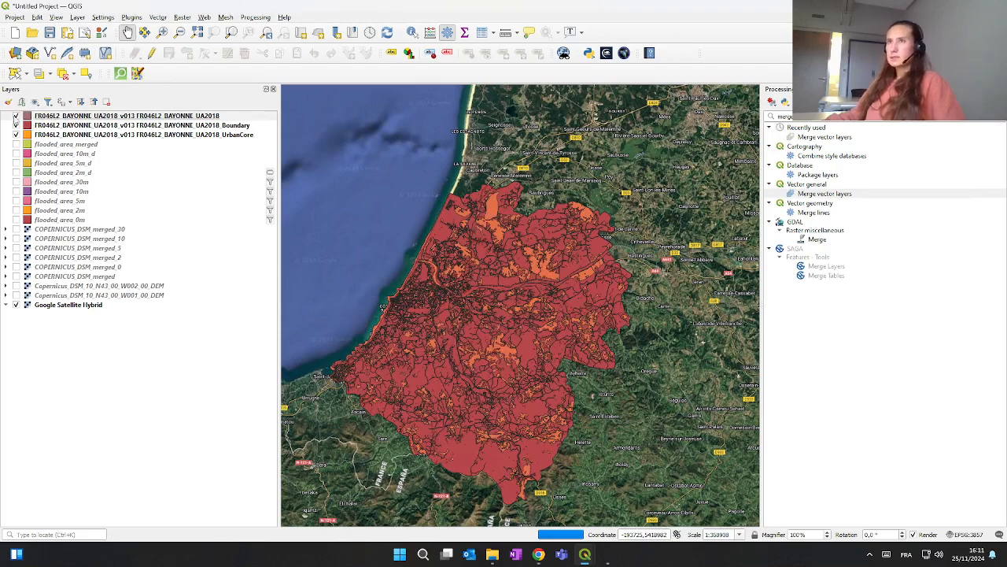
{"action": "left_click", "coordinate": [15, 116]}
{"action": "left_click", "coordinate": [16, 126]}
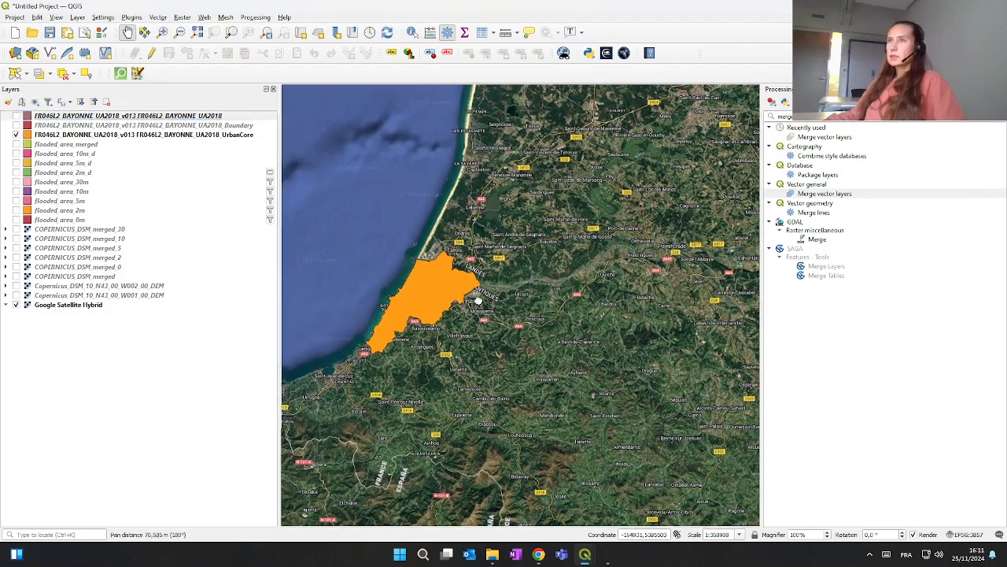
{"action": "left_click_drag", "start_coordinate": [457, 303], "coordinate": [513, 299]}
{"action": "scroll", "coordinate": [482, 302], "scroll_direction": "up", "scroll_amount": 1}
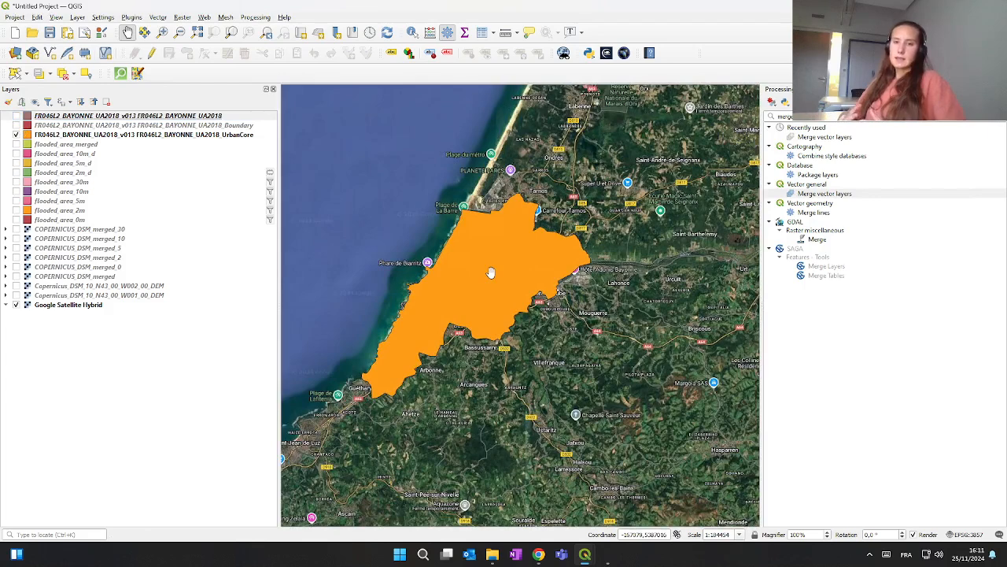
Step: Show the Bayonne UA2018 Boundary layer again and view its whole extent
{"action": "left_click", "coordinate": [14, 126]}
{"action": "left_click", "coordinate": [16, 125]}
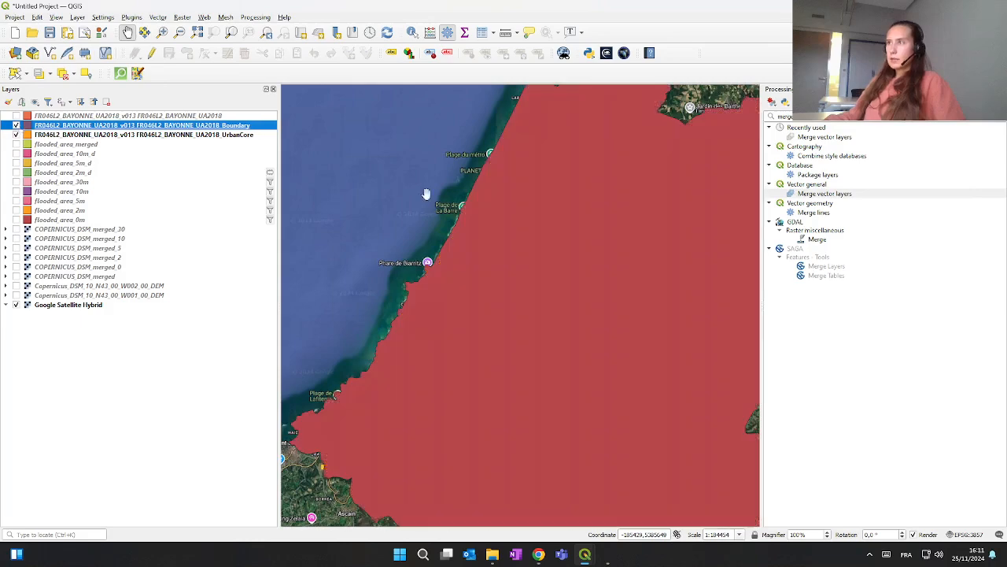
{"action": "scroll", "coordinate": [456, 207], "scroll_direction": "down", "scroll_amount": 2}
{"action": "left_click_drag", "start_coordinate": [515, 251], "coordinate": [493, 259]}
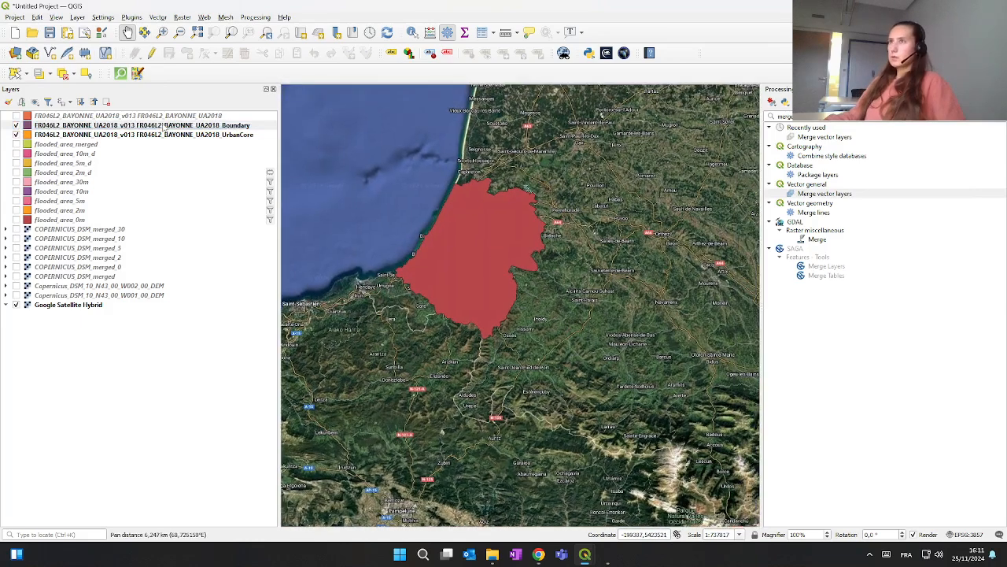
Step: Examine the attribute table of the FR046L2_BAYONNE_UA2018_Boundary layer and close it
{"action": "right_click", "coordinate": [160, 126]}
{"action": "left_click", "coordinate": [201, 265]}
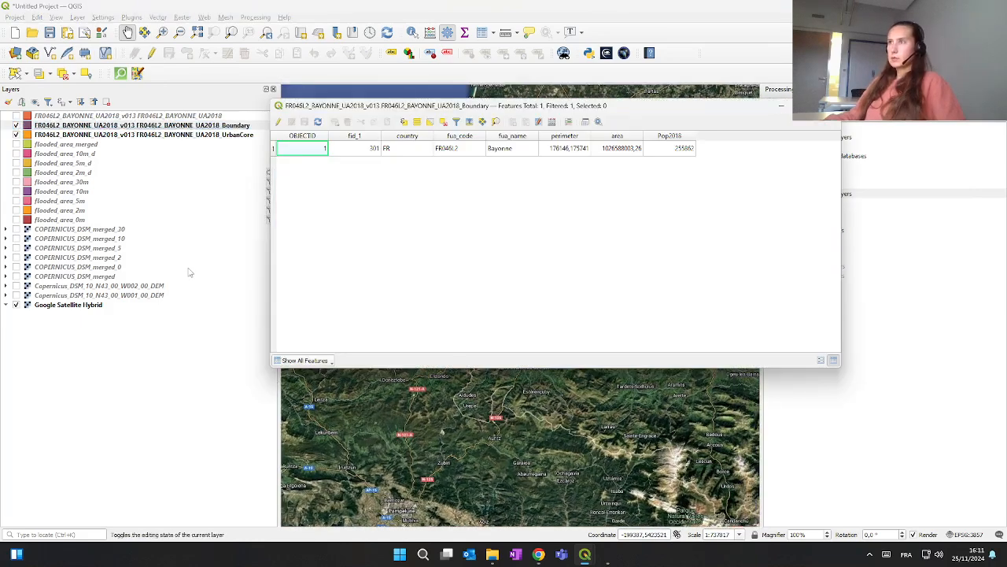
{"action": "left_click", "coordinate": [827, 105]}
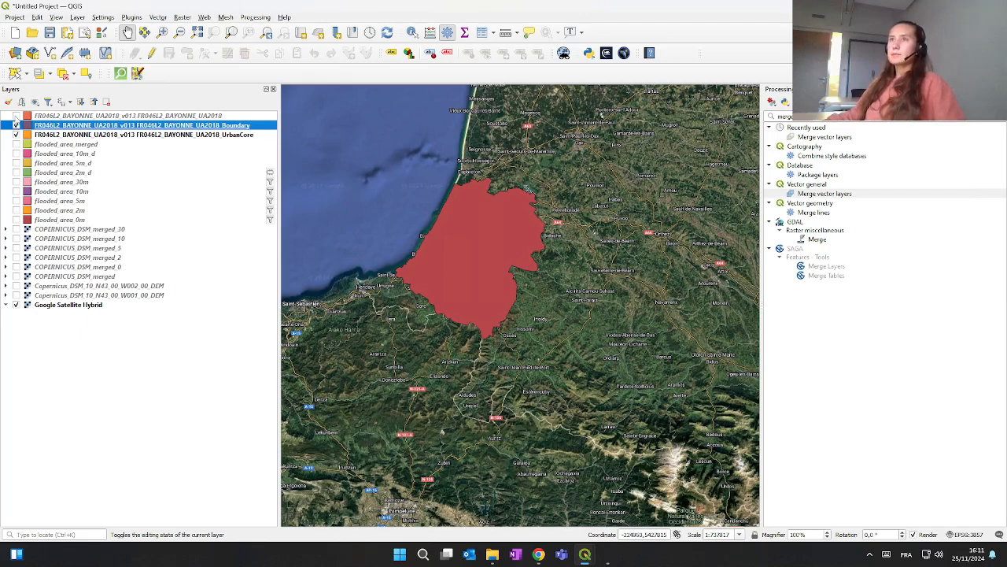
Step: Show the FR046L2_BAYONNE_UA2018 land-use layer and hide the Boundary and UrbanCore layers to view it alone
{"action": "left_click", "coordinate": [16, 115]}
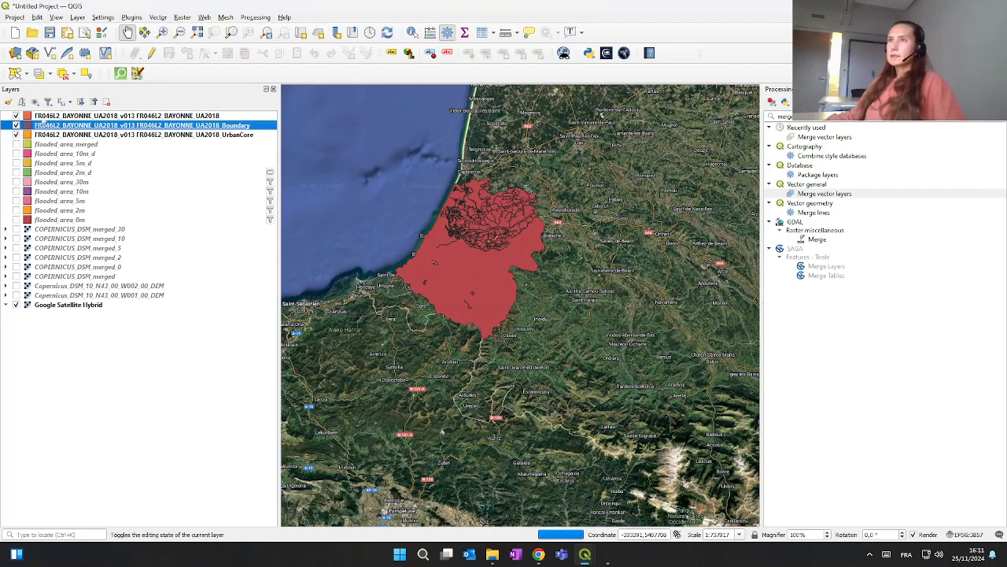
{"action": "left_click", "coordinate": [16, 125]}
{"action": "left_click", "coordinate": [16, 134]}
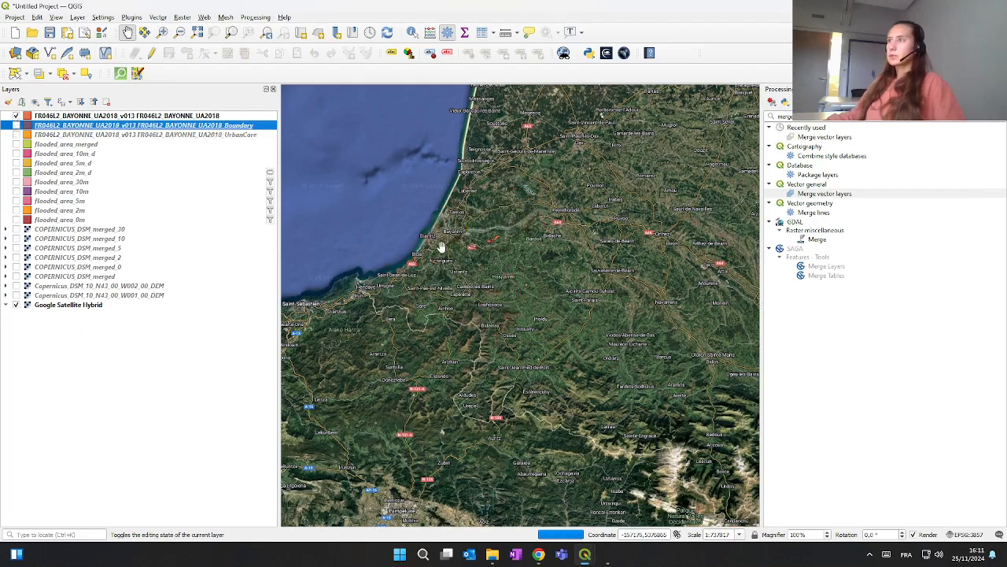
{"action": "scroll", "coordinate": [441, 246], "scroll_direction": "up", "scroll_amount": 1}
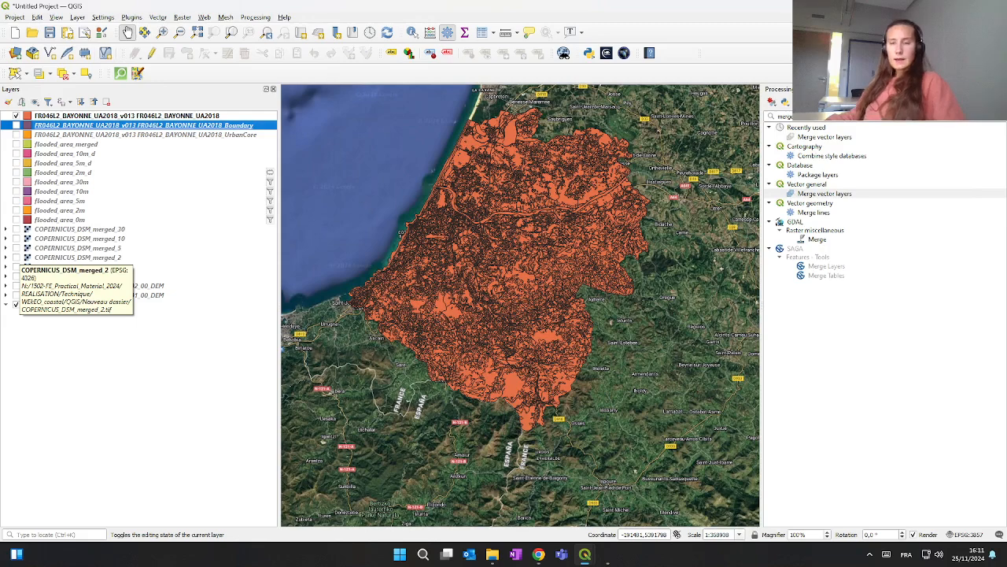
{"action": "left_click_drag", "start_coordinate": [560, 247], "coordinate": [540, 242]}
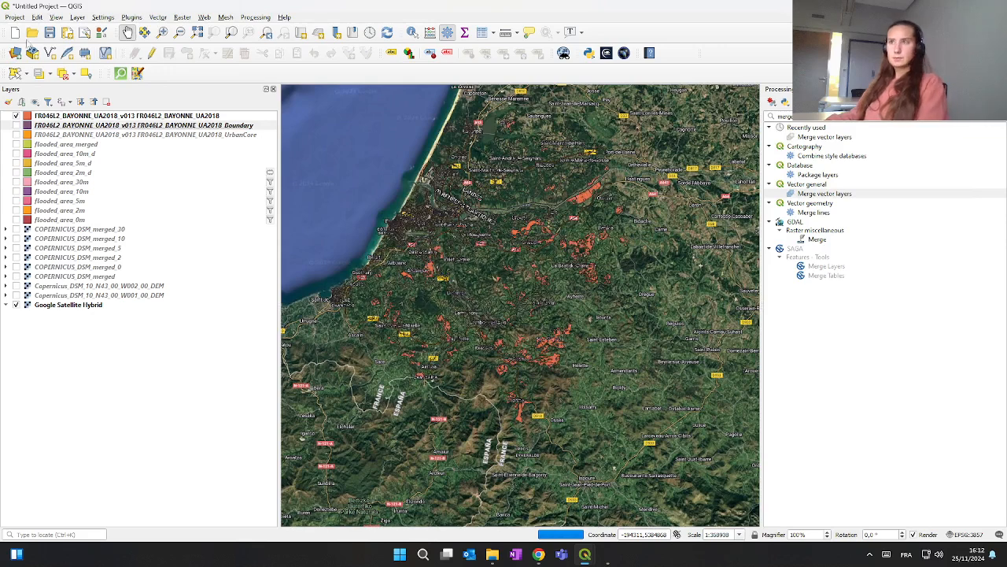
Step: Open the style loading dialog from the symbology properties of the FR046L2_BAYONNE_UA2018 layer, dismissing the coordinate transformation dialog
{"action": "left_click", "coordinate": [157, 116]}
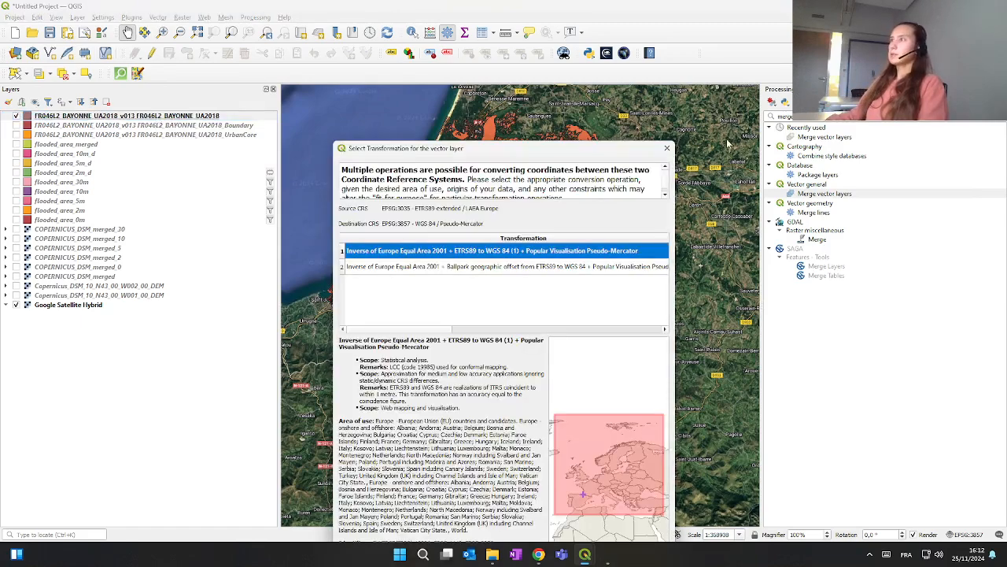
{"action": "left_click", "coordinate": [667, 148]}
{"action": "left_click", "coordinate": [356, 172]}
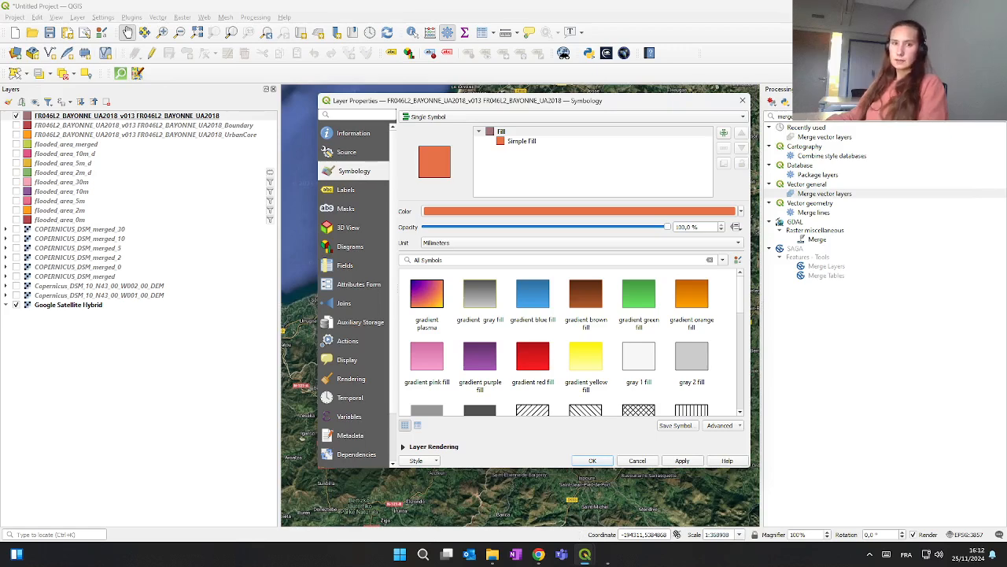
{"action": "left_click", "coordinate": [427, 461]}
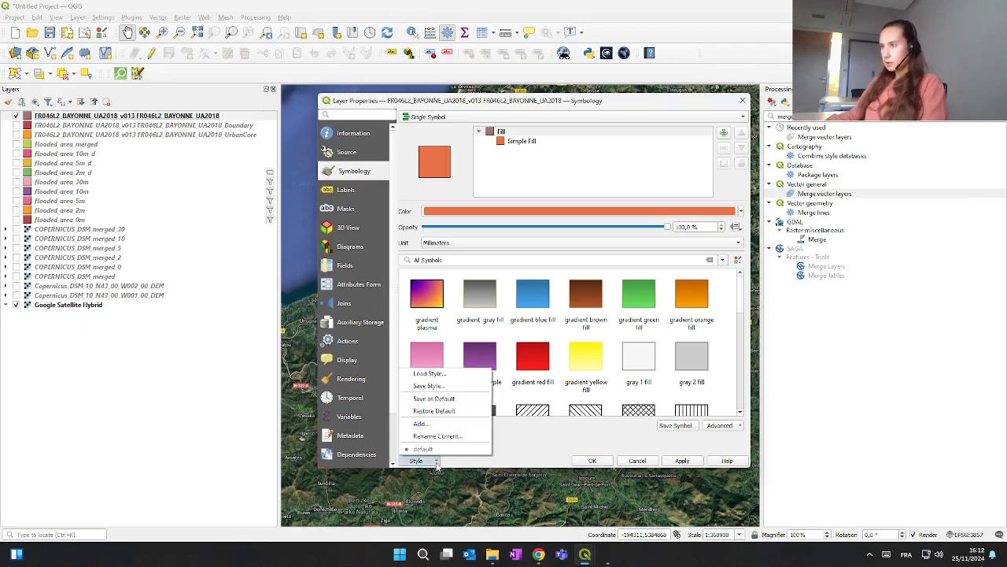
{"action": "left_click", "coordinate": [446, 380]}
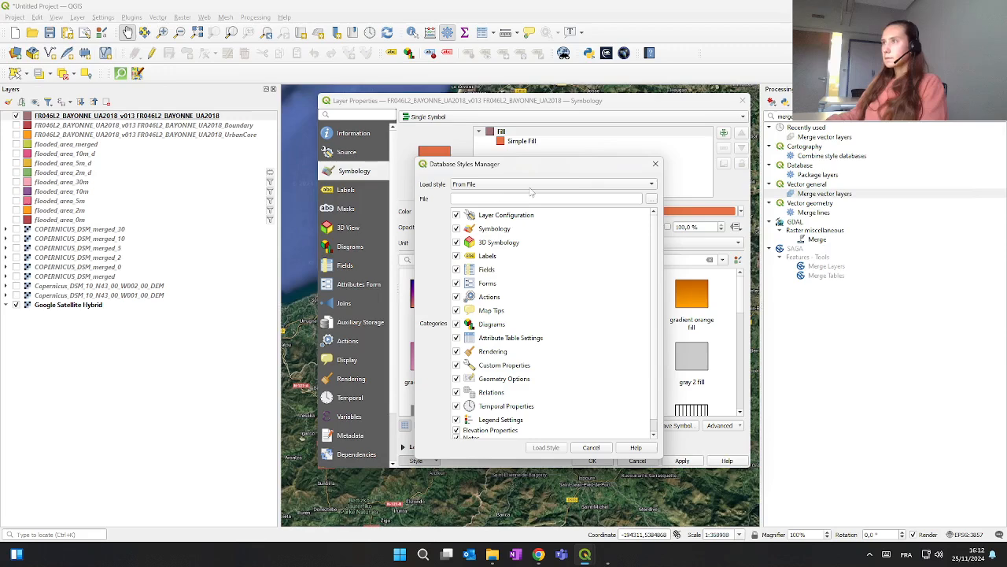
Step: Load the Urban_Atlas_2018_Legend.qml style from the FR046L2_BAYONNE_UA2018_v013 Legend folder and apply it to the layer
{"action": "left_click", "coordinate": [651, 198]}
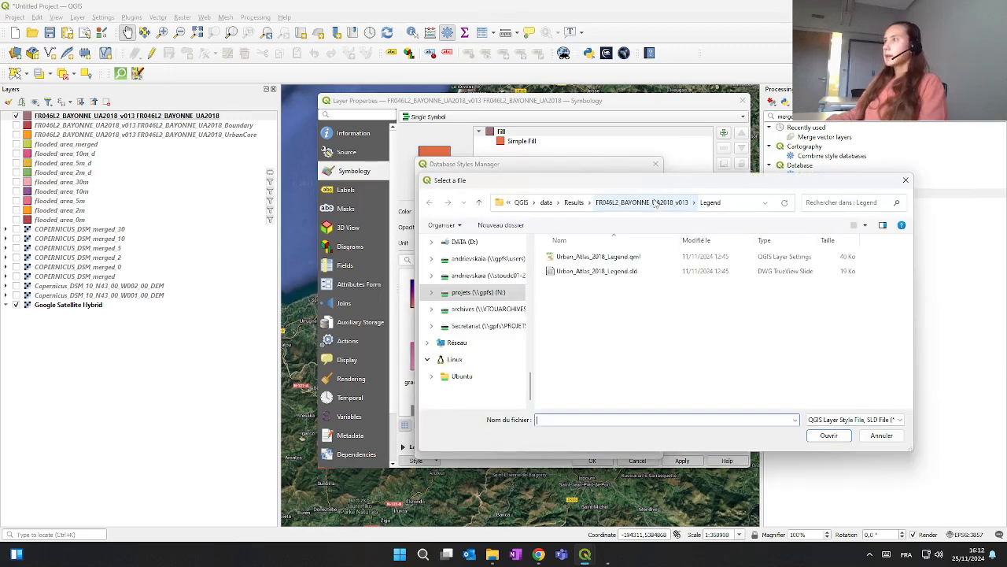
{"action": "left_click", "coordinate": [574, 202]}
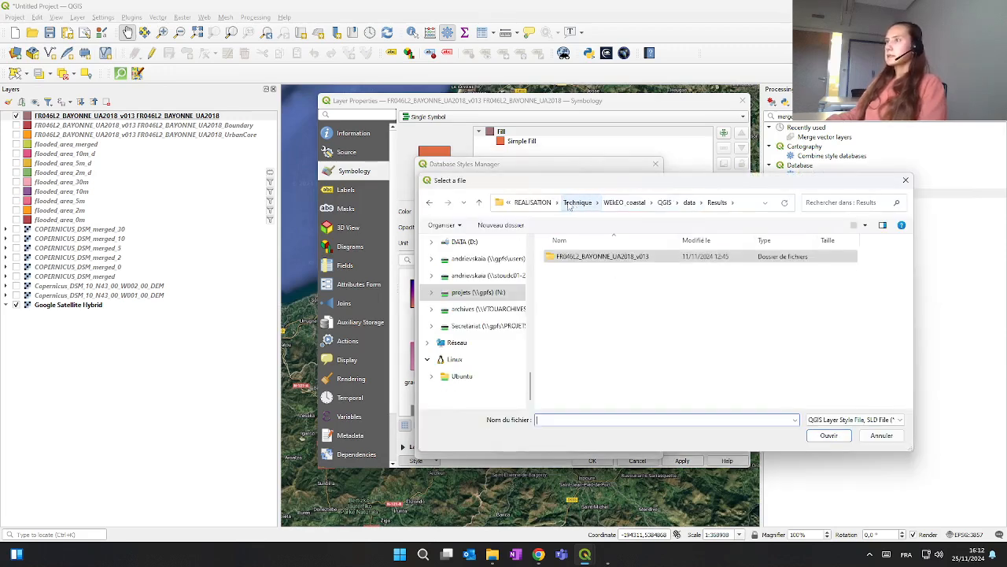
{"action": "double_click", "coordinate": [587, 257]}
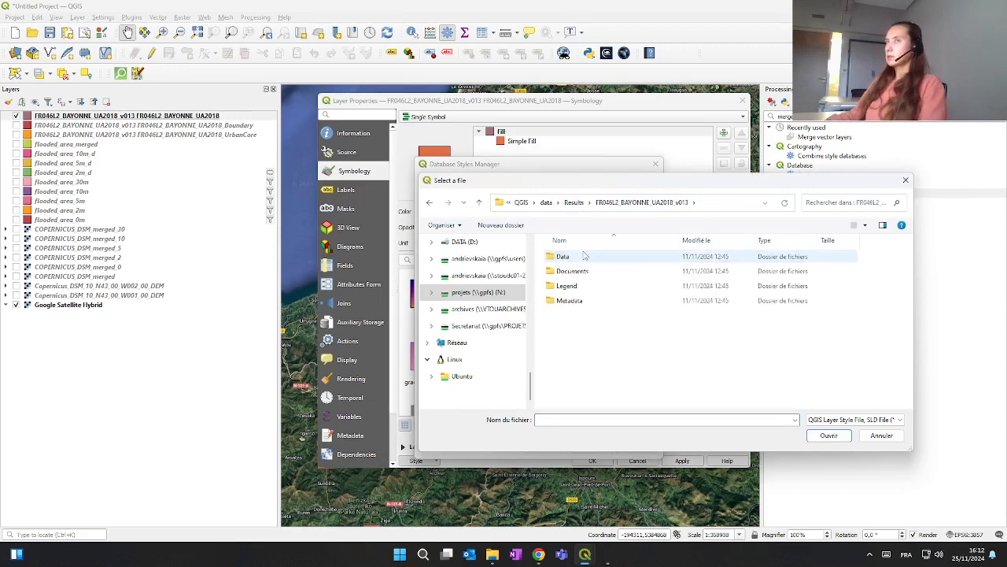
{"action": "double_click", "coordinate": [588, 287]}
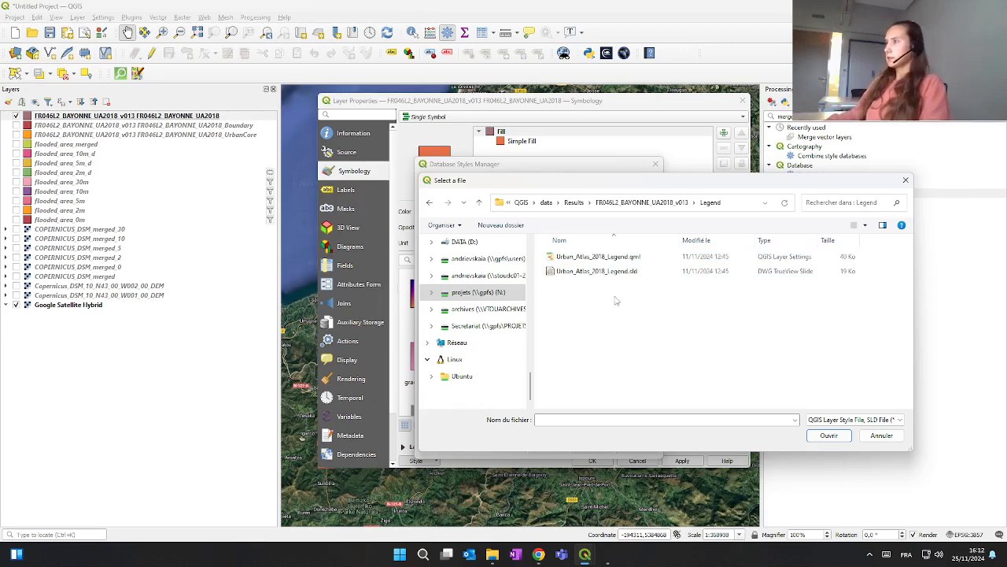
{"action": "left_click", "coordinate": [596, 257]}
{"action": "left_click", "coordinate": [829, 436]}
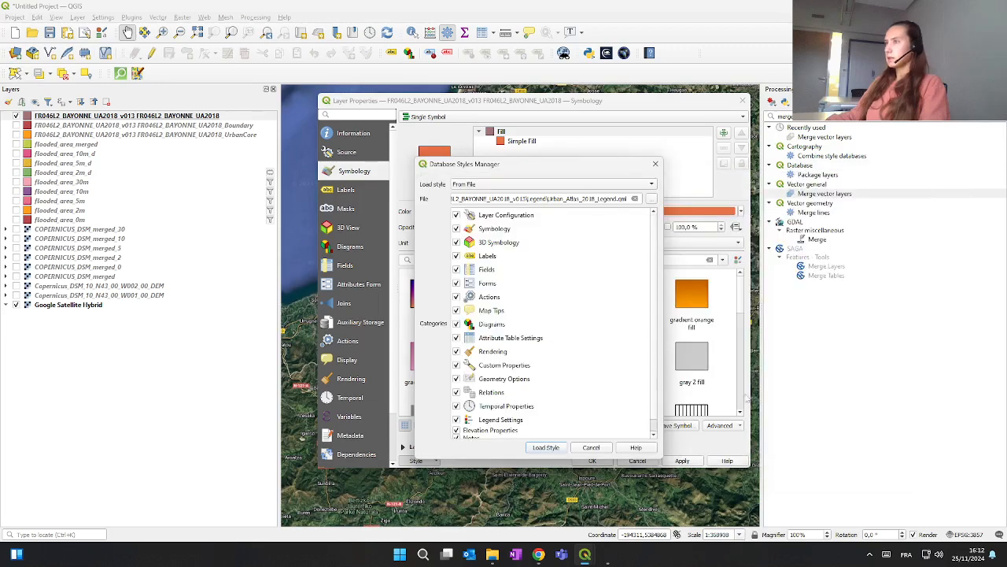
{"action": "left_click", "coordinate": [549, 447]}
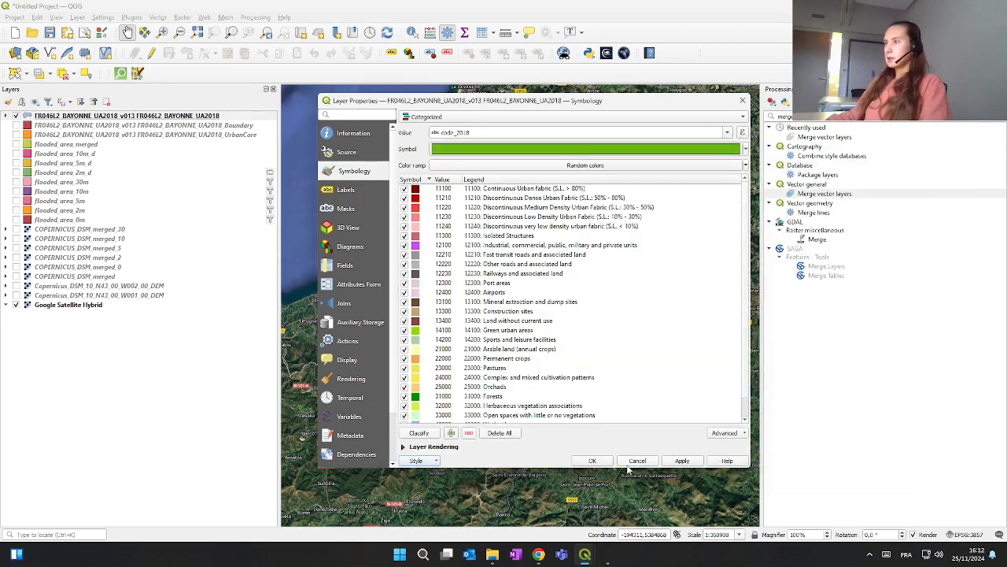
{"action": "left_click", "coordinate": [597, 462]}
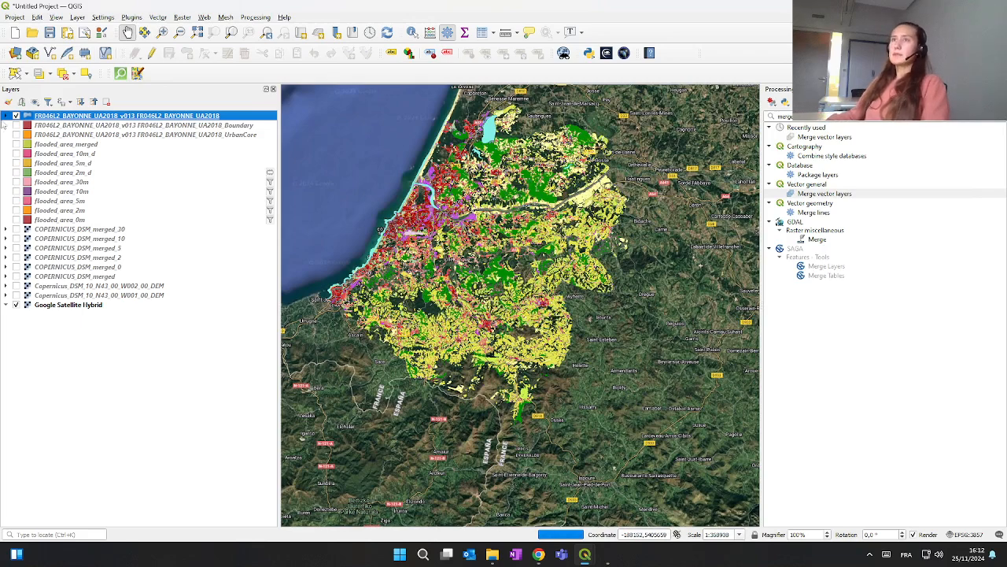
Step: Review the land-use classes in the FR046L2_BAYONNE_UA2018 legend, collapse it and hide the layer
{"action": "left_click", "coordinate": [6, 115]}
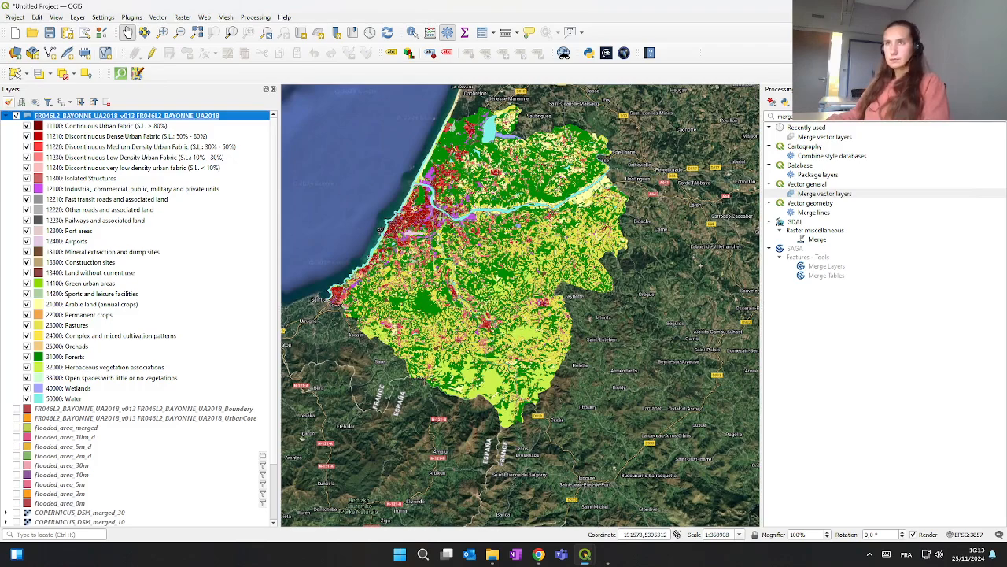
{"action": "left_click", "coordinate": [6, 115]}
{"action": "left_click", "coordinate": [16, 116]}
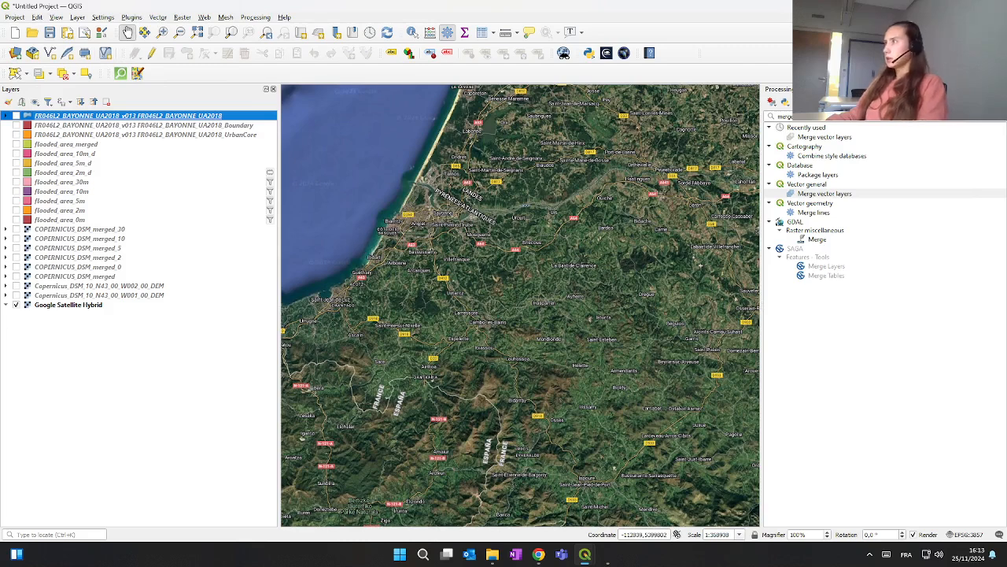
Step: Set up the vector Clip tool with FR046L2_BAYONNE_UA2018 as input layer and FR046L2_BAYONNE_UA2018_UrbanCore as overlay layer
{"action": "left_click_drag", "start_coordinate": [802, 116], "coordinate": [762, 112]}
{"action": "key", "text": "BackSpace"}
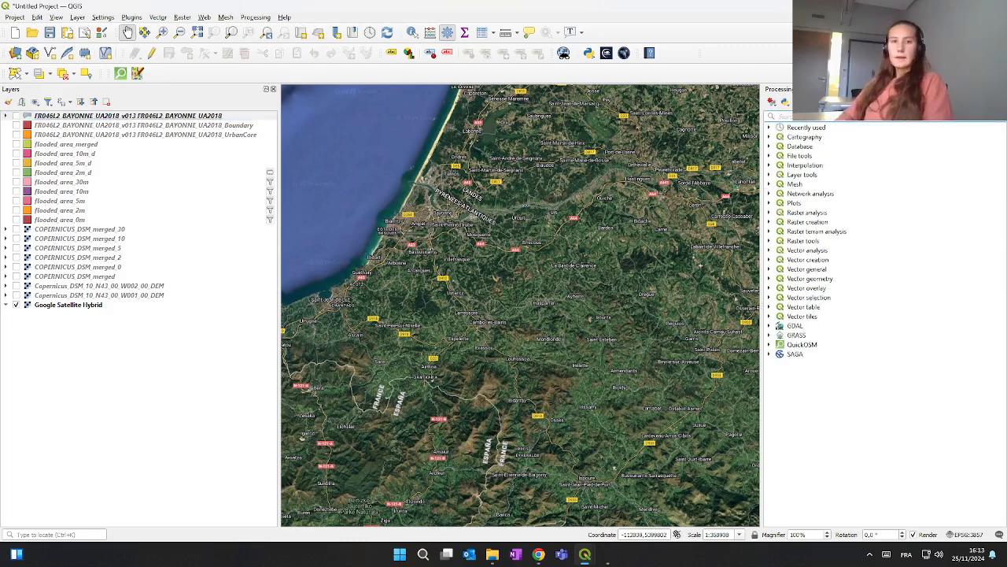
{"action": "type", "text": "clip"}
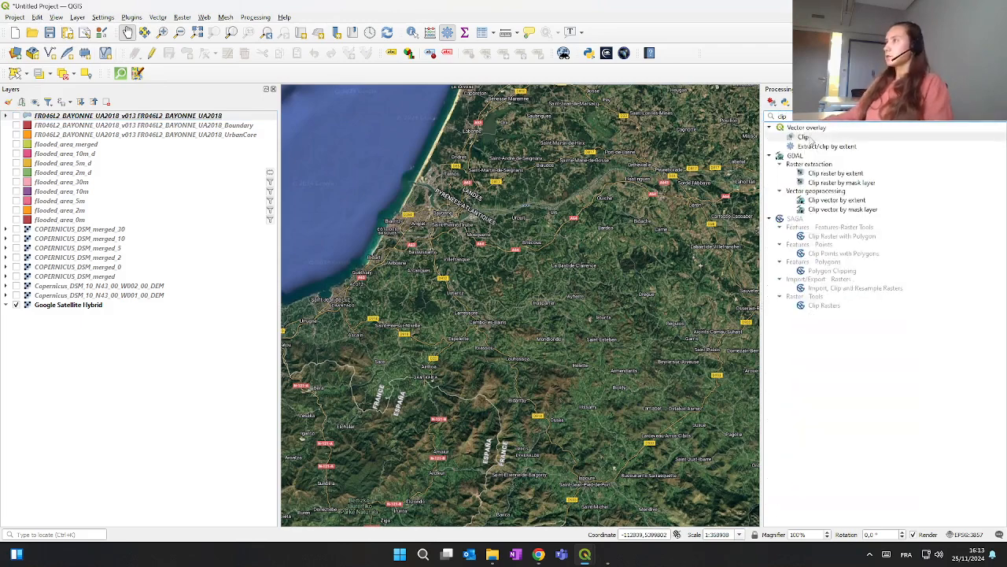
{"action": "double_click", "coordinate": [806, 138]}
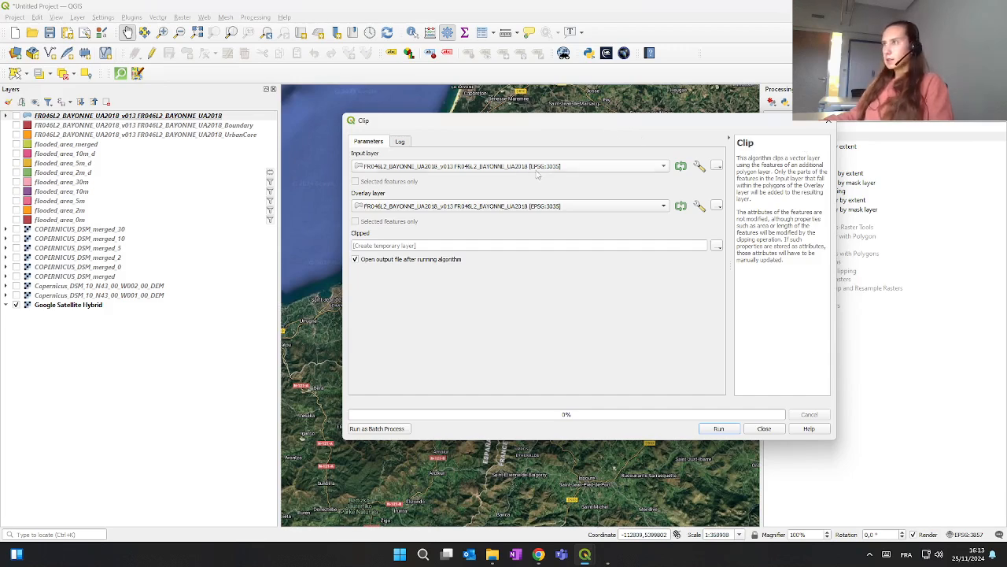
{"action": "left_click", "coordinate": [521, 211]}
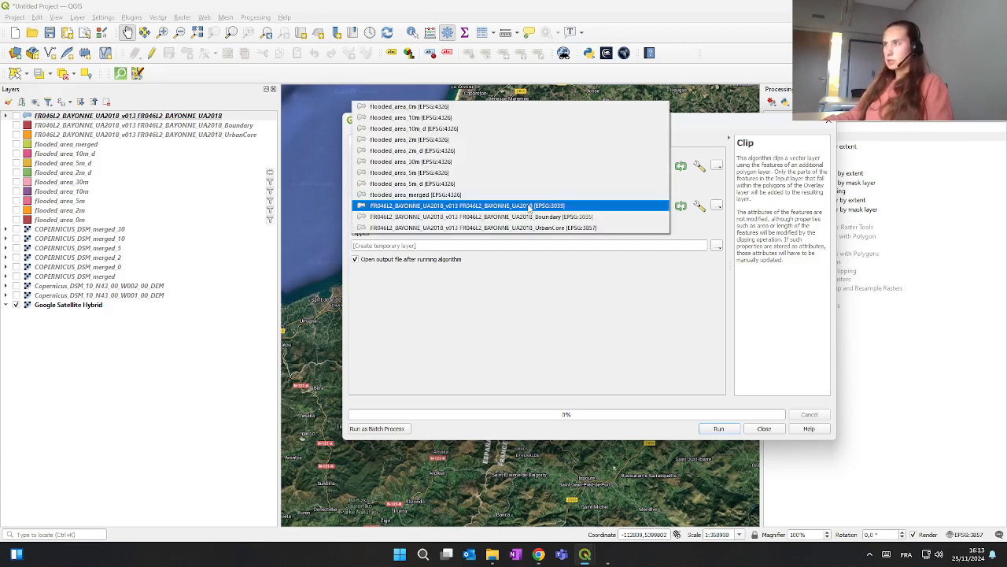
{"action": "left_click", "coordinate": [483, 228]}
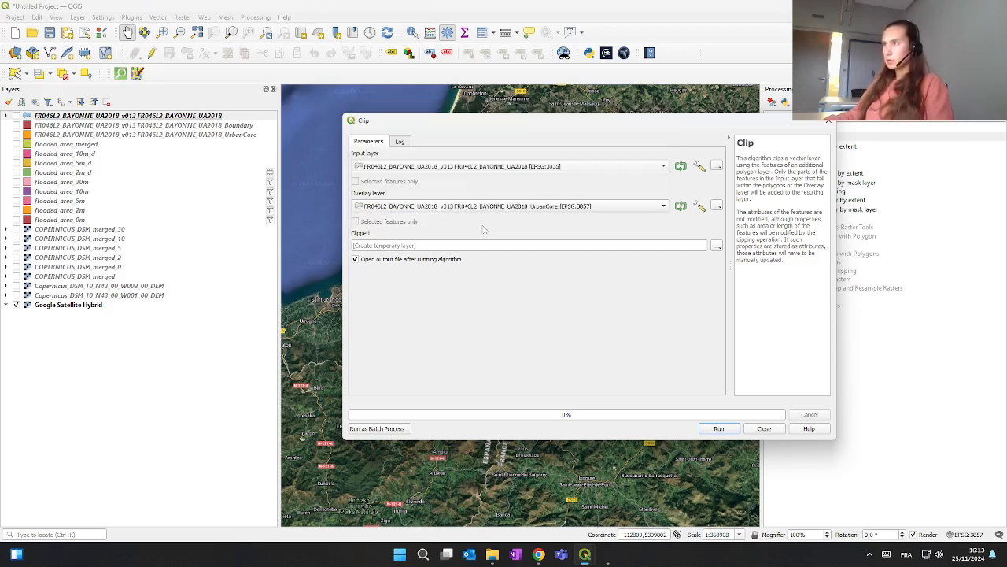
Step: Save the clipped output as the shapefile urban_core_UA in Nouveau dossier, run the clip and close the tool
{"action": "left_click", "coordinate": [716, 246]}
{"action": "left_click", "coordinate": [740, 268]}
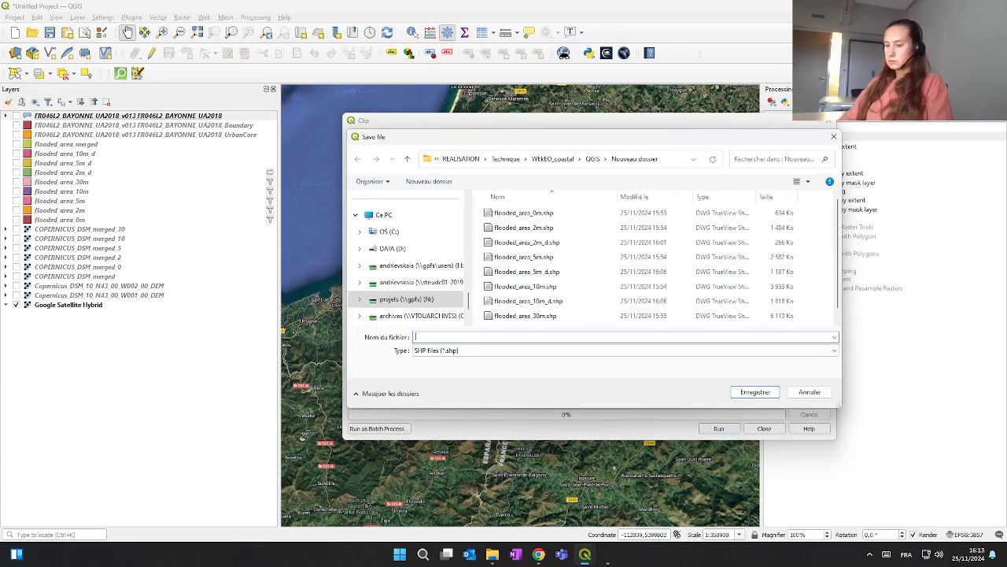
{"action": "type", "text": "urban_"}
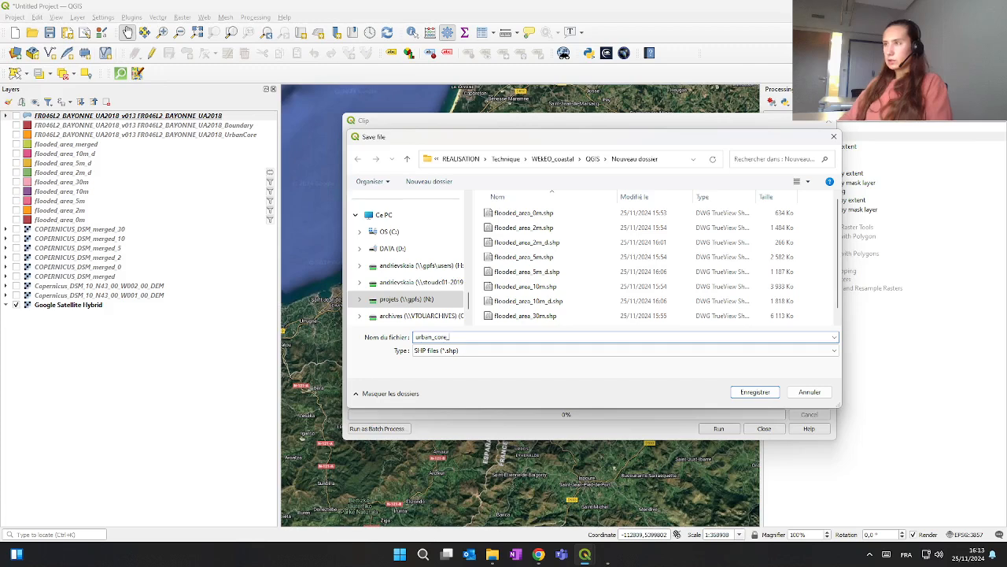
{"action": "type", "text": "core_UA"}
{"action": "key", "text": "Return"}
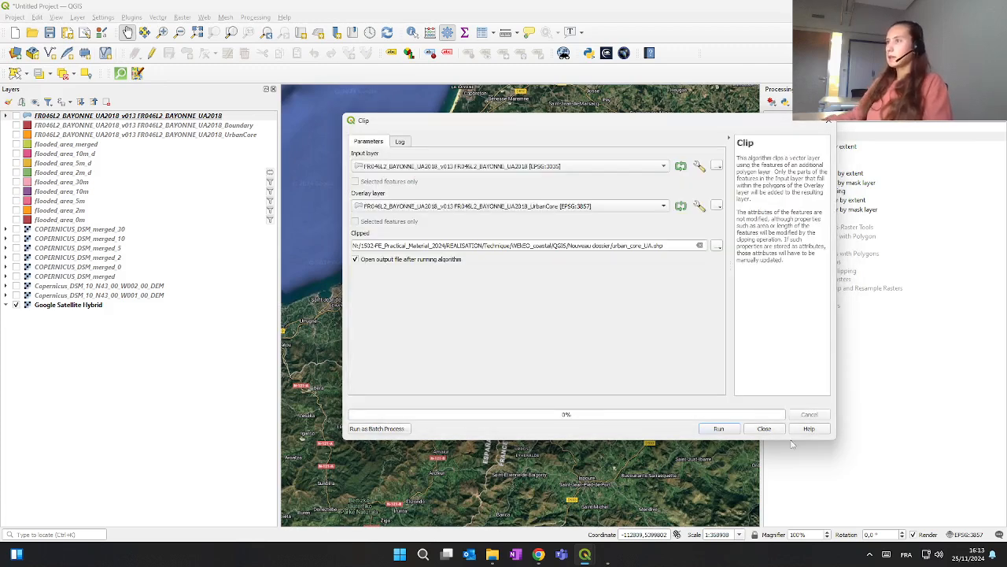
{"action": "left_click", "coordinate": [718, 428]}
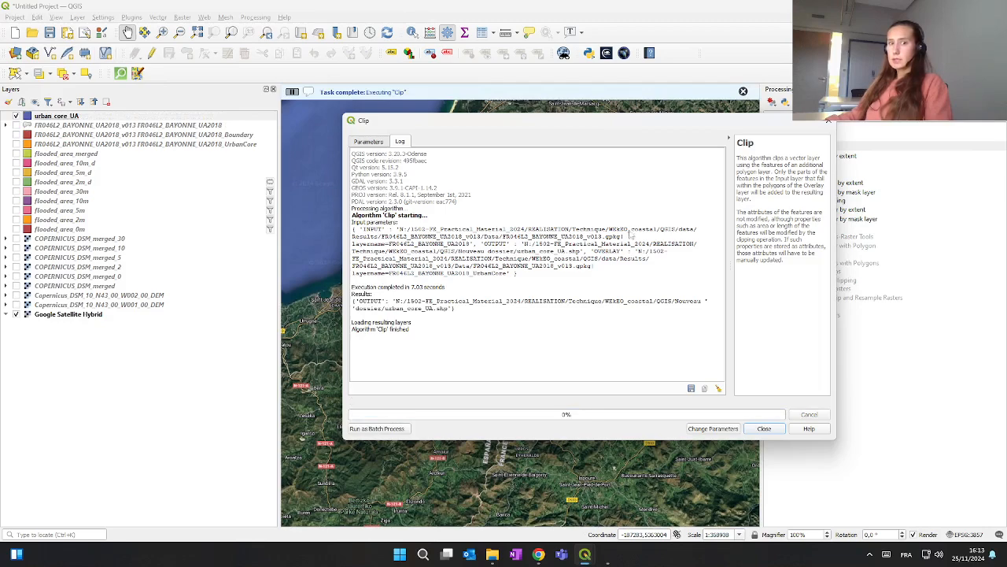
{"action": "left_click", "coordinate": [765, 428]}
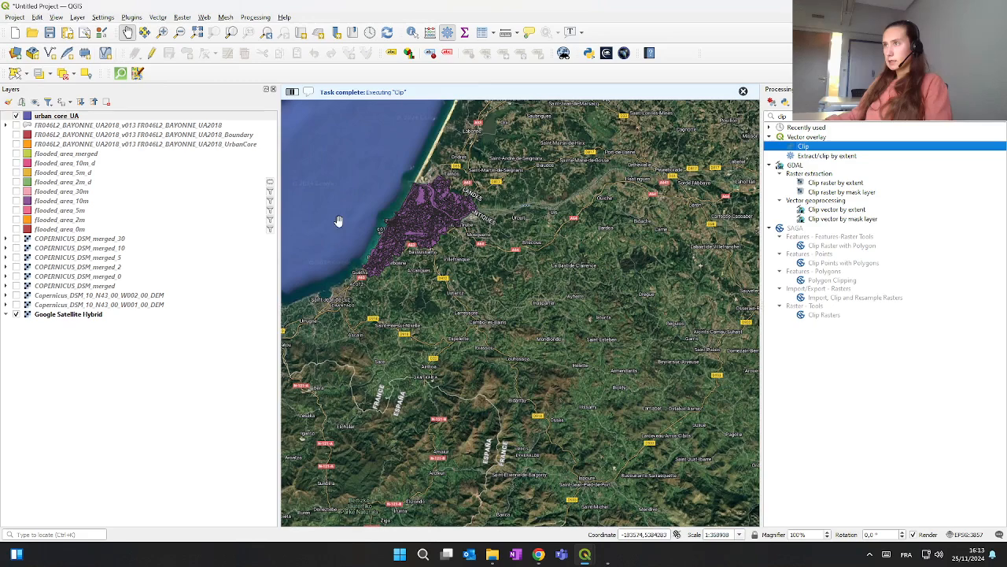
Step: Copy all style categories from the FR046L2_BAYONNE_UA2018 layer
{"action": "left_click_drag", "start_coordinate": [383, 192], "coordinate": [505, 226]}
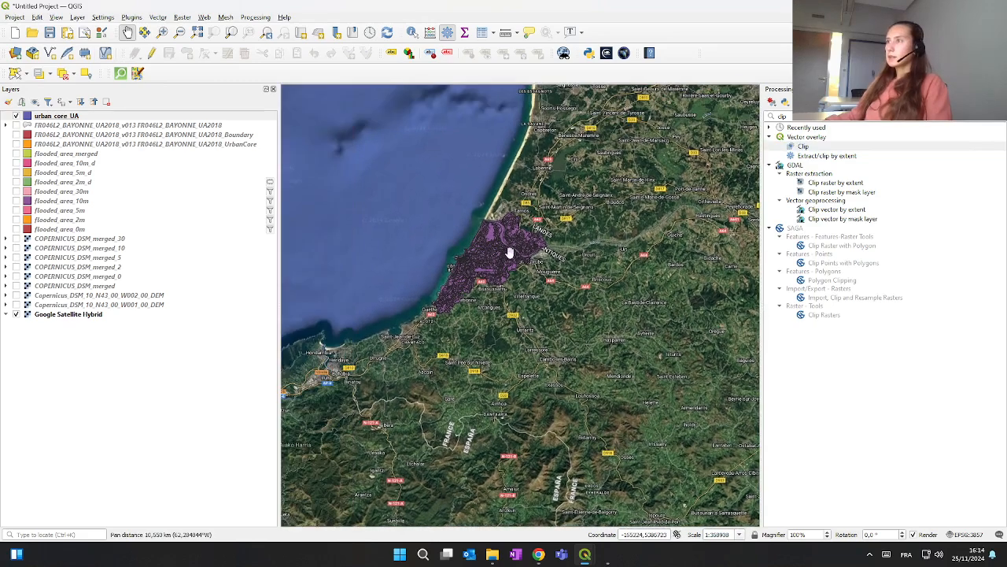
{"action": "scroll", "coordinate": [502, 228], "scroll_direction": "up", "scroll_amount": 2}
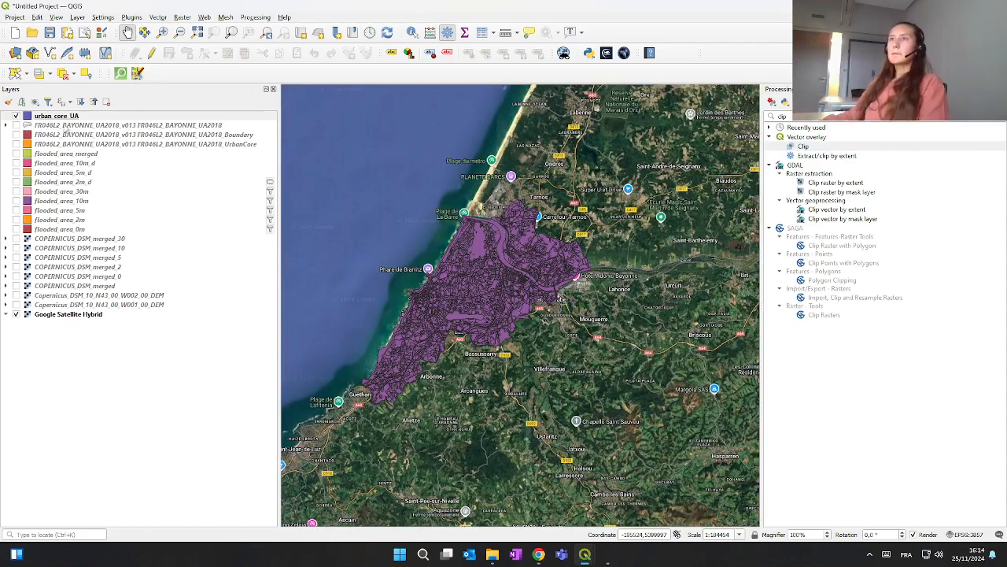
{"action": "left_click", "coordinate": [66, 126]}
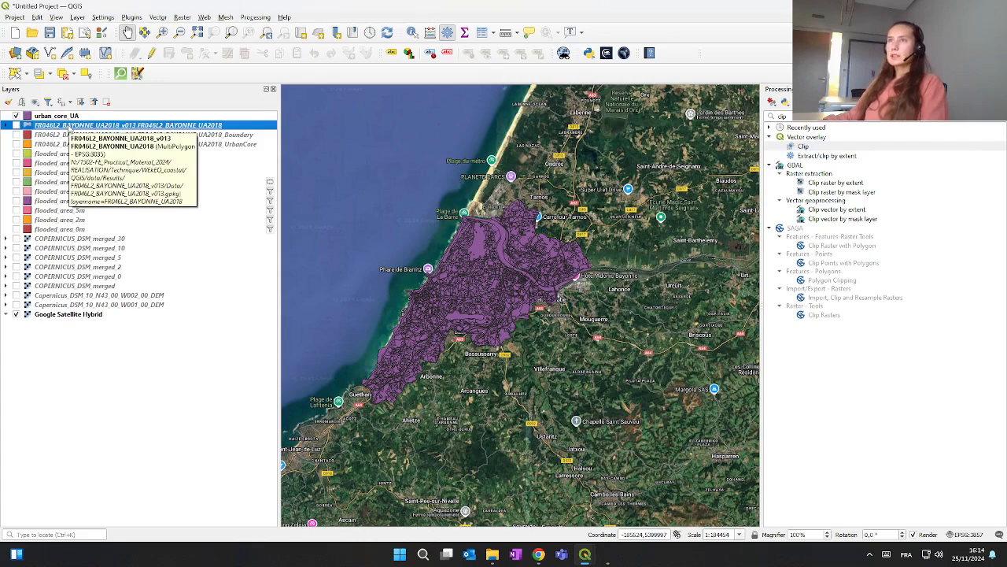
{"action": "right_click", "coordinate": [67, 126]}
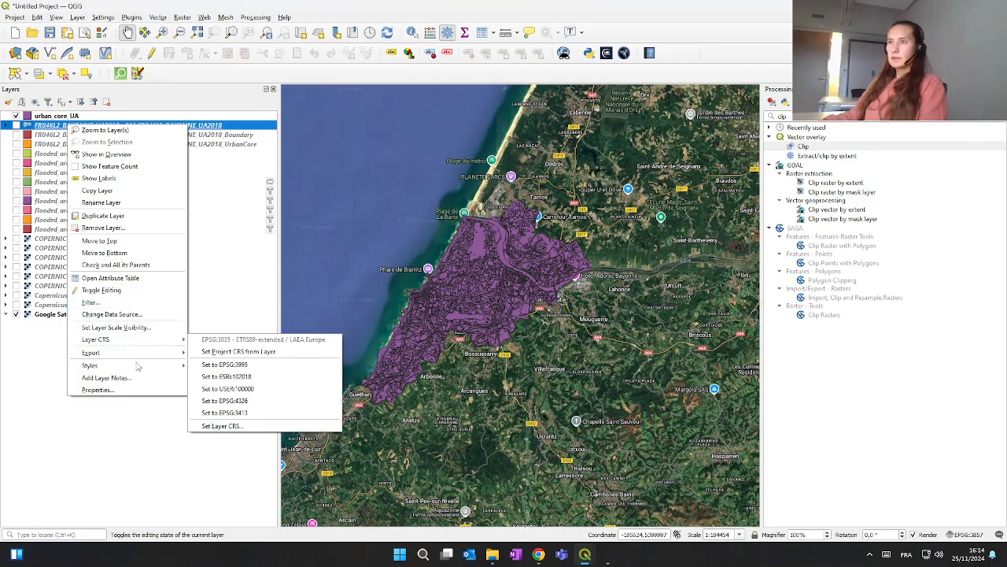
{"action": "mouse_move", "coordinate": [142, 365]}
{"action": "mouse_move", "coordinate": [228, 368]}
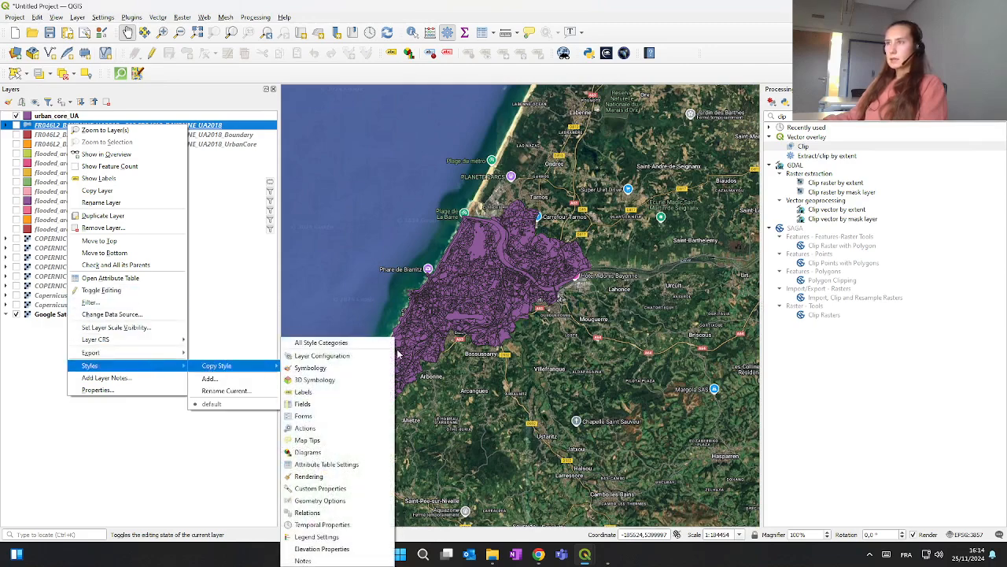
{"action": "left_click", "coordinate": [343, 346]}
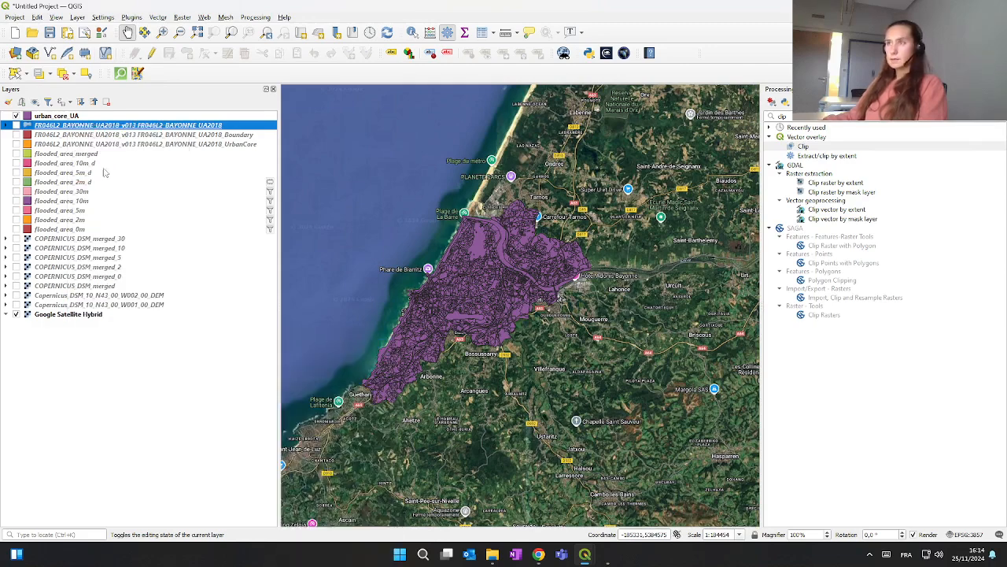
Step: Paste the copied style onto the urban_core_UA layer
{"action": "left_click", "coordinate": [73, 118]}
{"action": "right_click", "coordinate": [73, 118]}
{"action": "mouse_move", "coordinate": [134, 334]}
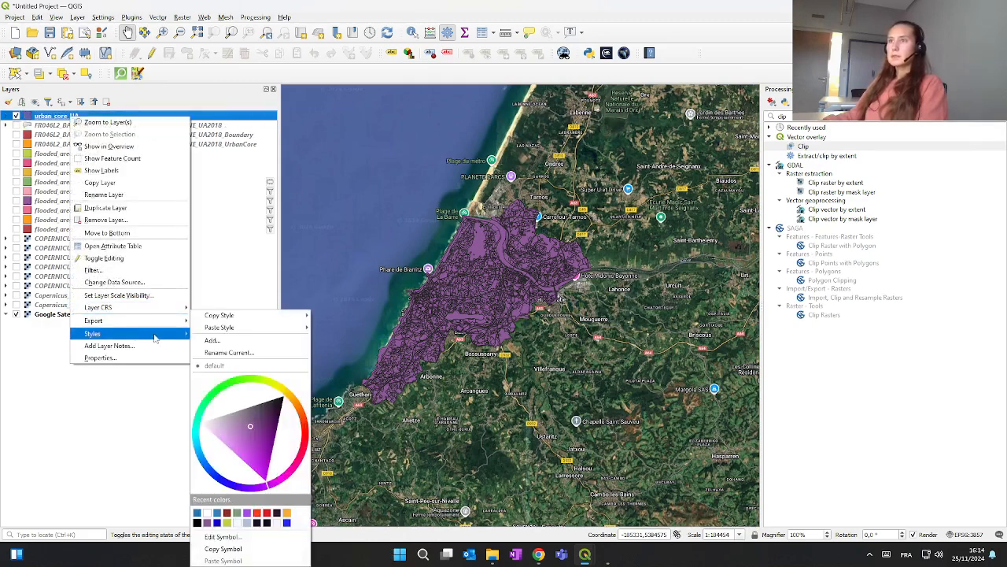
{"action": "mouse_move", "coordinate": [263, 327]}
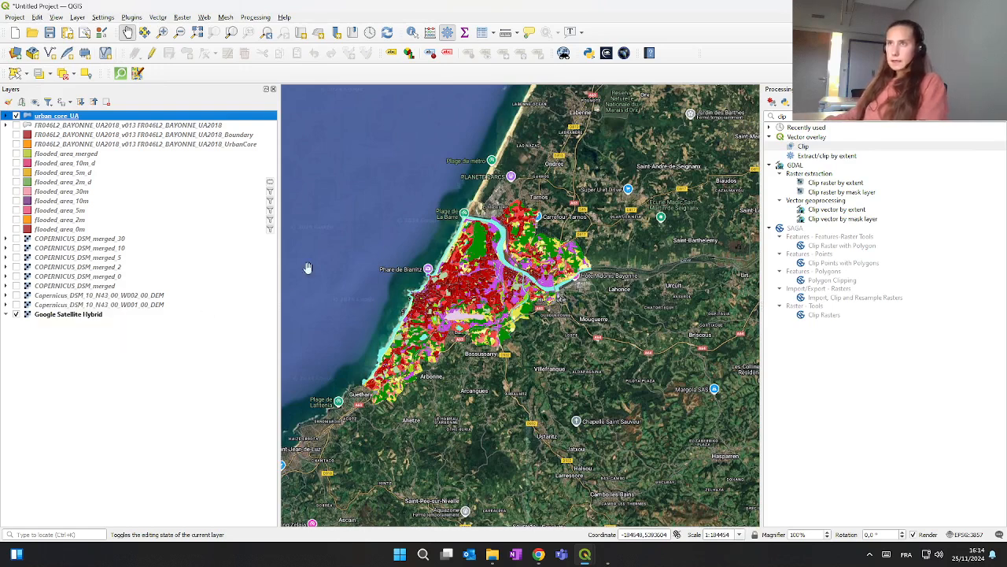
Step: Review the urban_core_UA attribute table, including the class_2018, area and Pop2018 fields, and close it
{"action": "right_click", "coordinate": [63, 116]}
{"action": "left_click", "coordinate": [92, 244]}
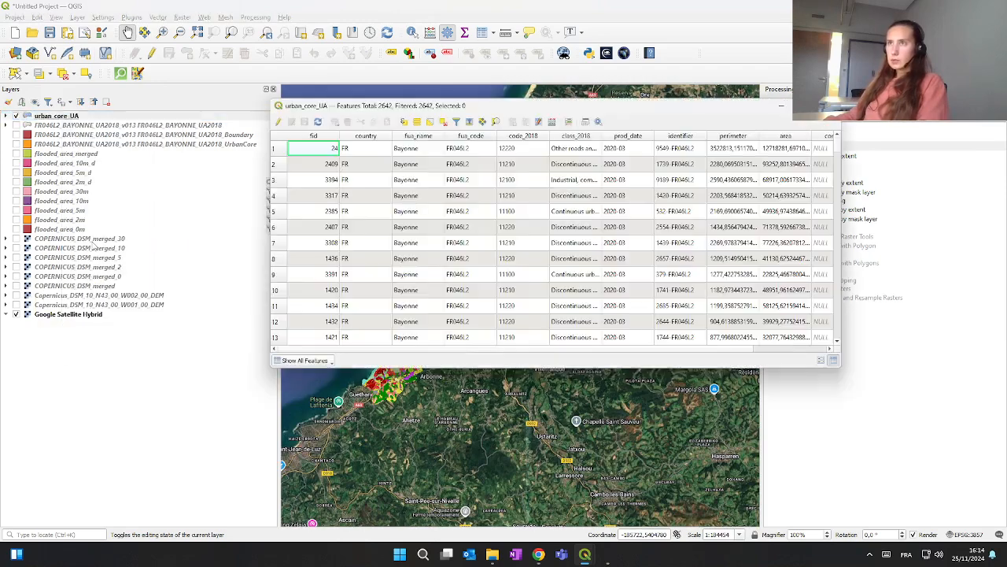
{"action": "left_click_drag", "start_coordinate": [349, 349], "coordinate": [470, 349]}
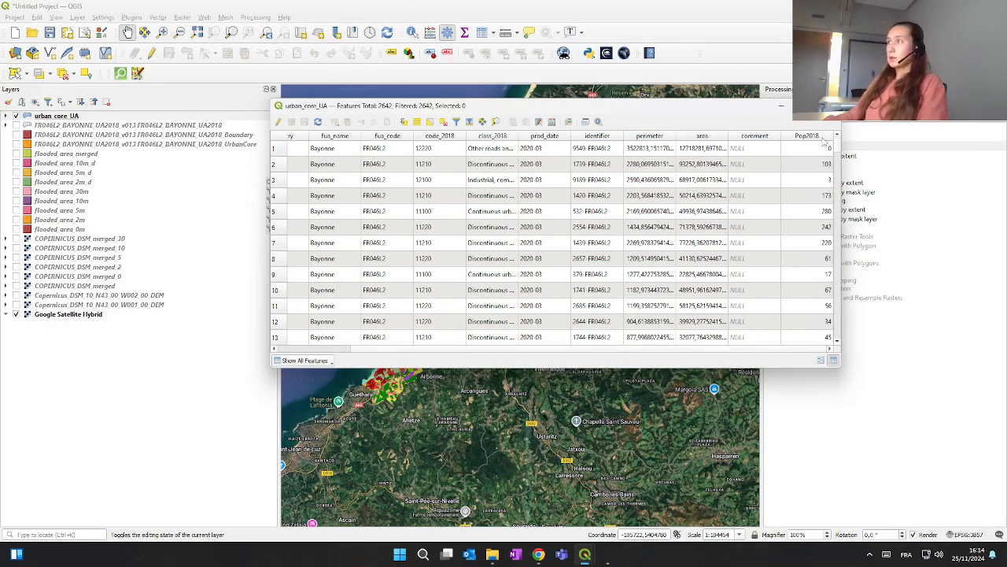
{"action": "scroll", "coordinate": [823, 142], "scroll_direction": "down", "scroll_amount": 13}
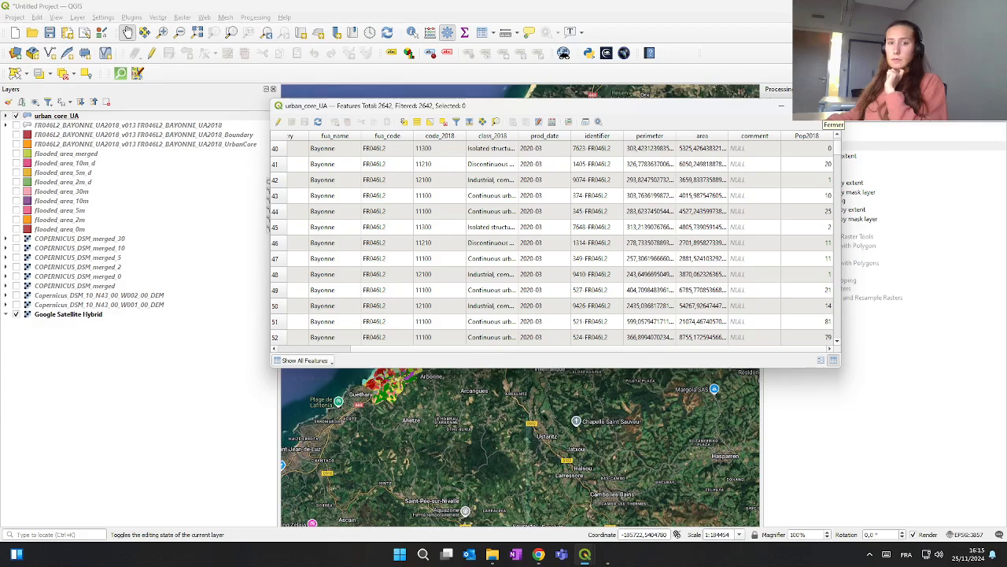
{"action": "left_click", "coordinate": [831, 105]}
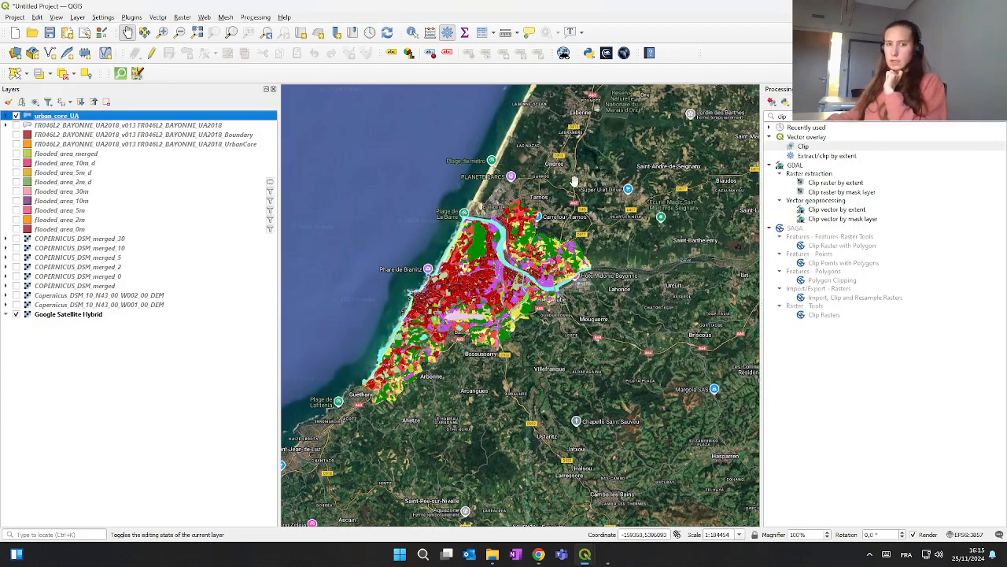
Step: Display flooded_area_merged instead of urban_core_UA and briefly overlay the FR046L2_BAYONNE_UA2018_Boundary layer to compare their extents
{"action": "left_click_drag", "start_coordinate": [451, 244], "coordinate": [516, 238]}
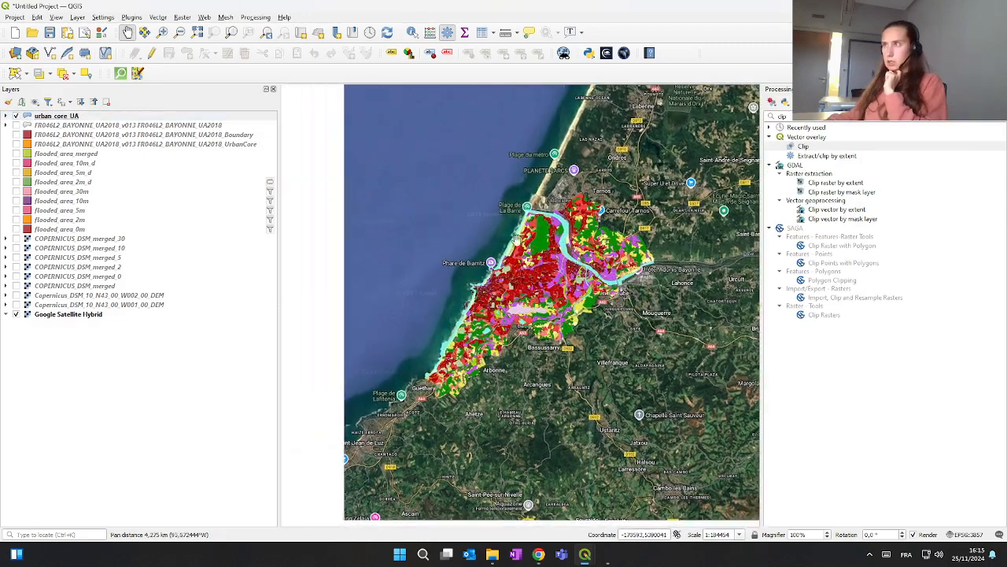
{"action": "left_click", "coordinate": [16, 116]}
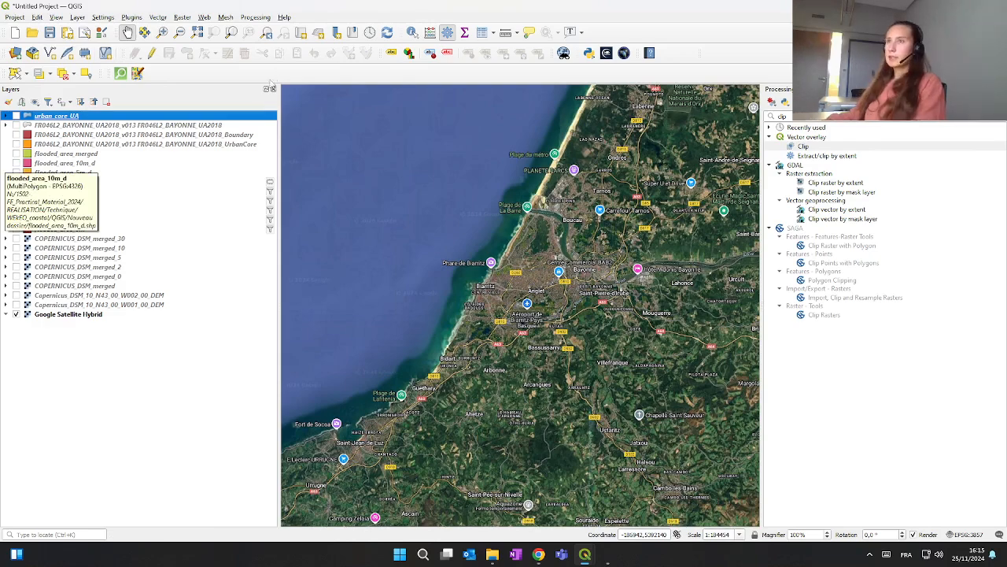
{"action": "left_click", "coordinate": [16, 154]}
{"action": "left_click_drag", "start_coordinate": [633, 195], "coordinate": [482, 214]}
{"action": "scroll", "coordinate": [485, 213], "scroll_direction": "down", "scroll_amount": 1}
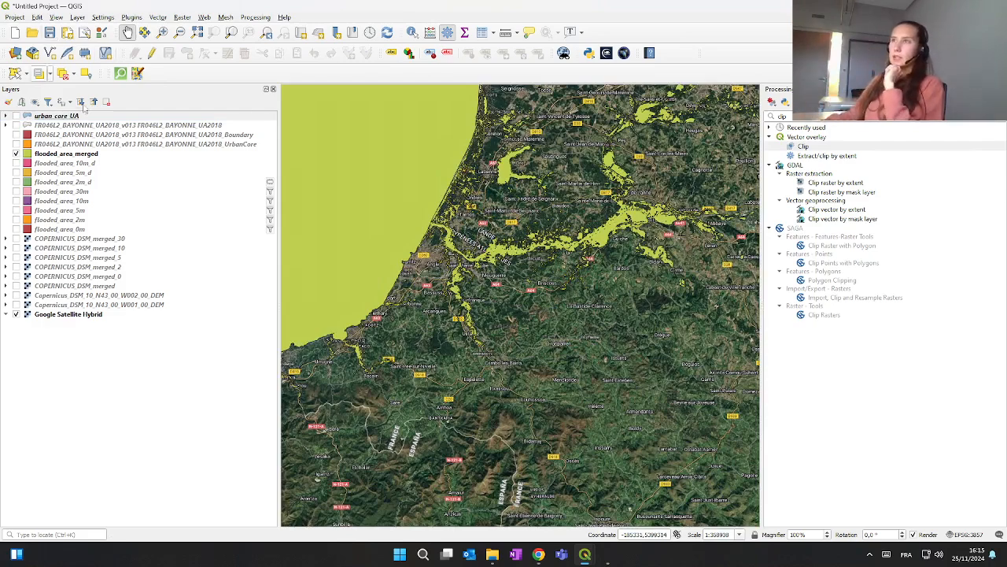
{"action": "left_click", "coordinate": [15, 135]}
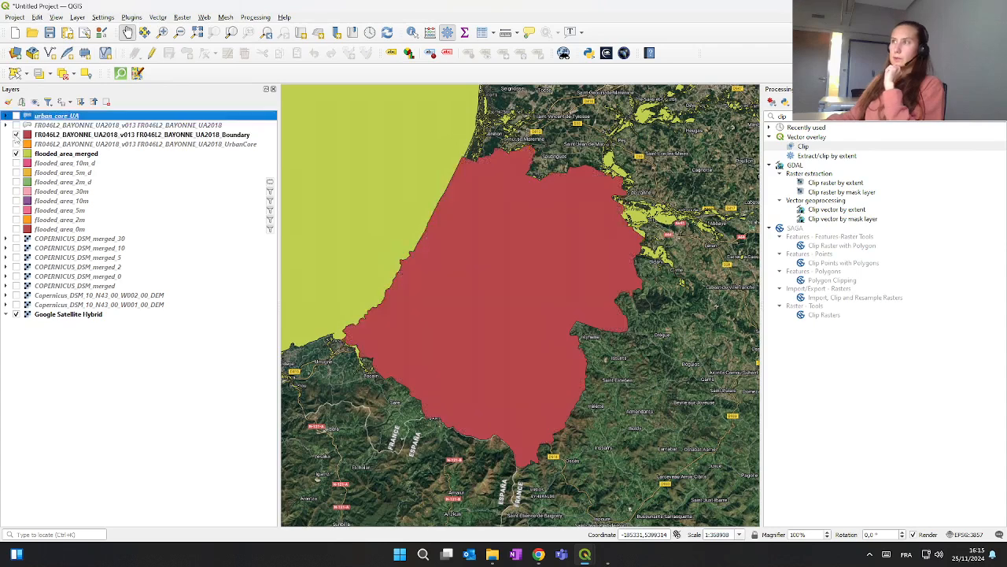
{"action": "left_click", "coordinate": [16, 134]}
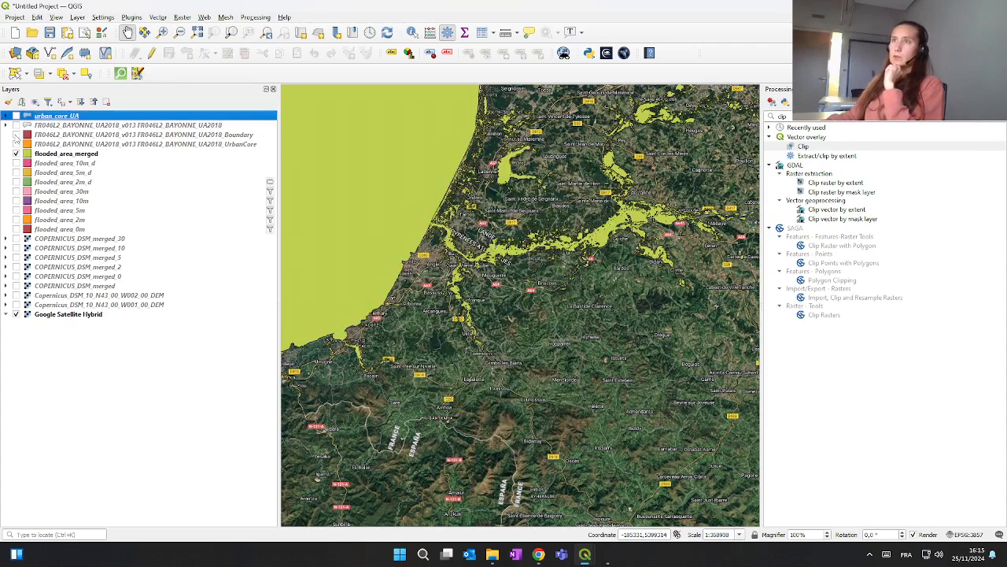
Step: Set up the vector Clip tool with flooded_area_merged as input layer and FR046L2_BAYONNE_UA2018_Boundary as overlay layer
{"action": "double_click", "coordinate": [803, 146]}
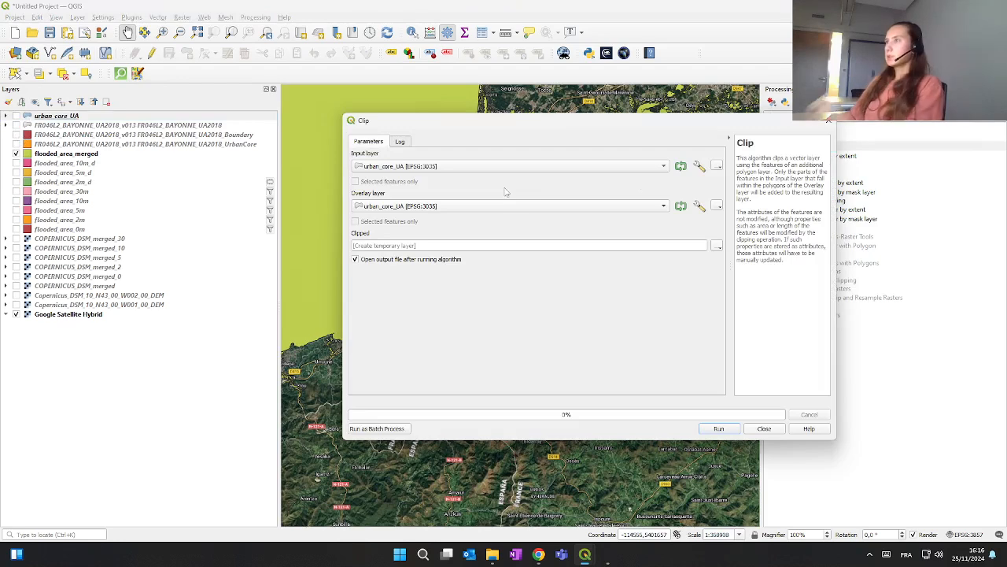
{"action": "left_click", "coordinate": [518, 168]}
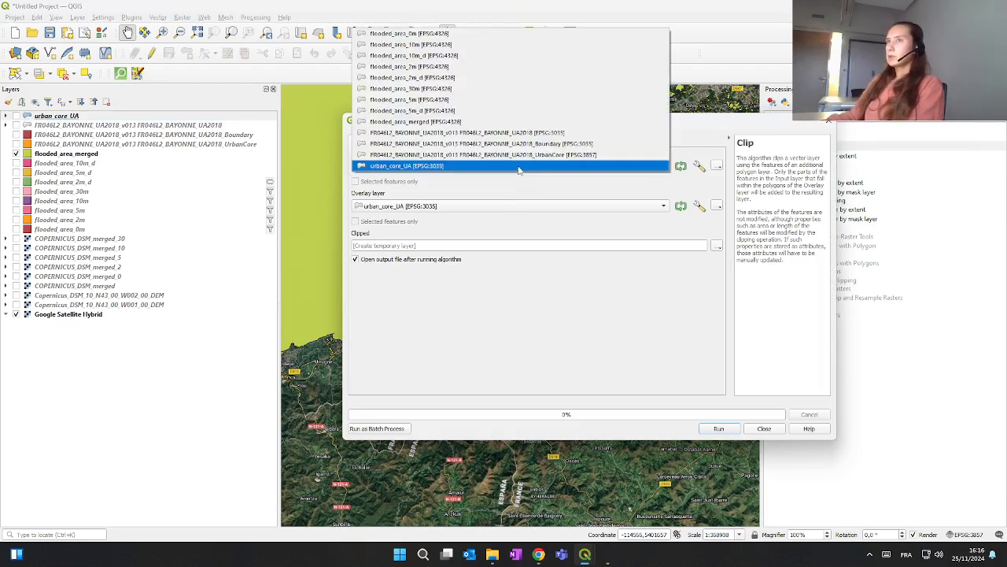
{"action": "left_click", "coordinate": [447, 122]}
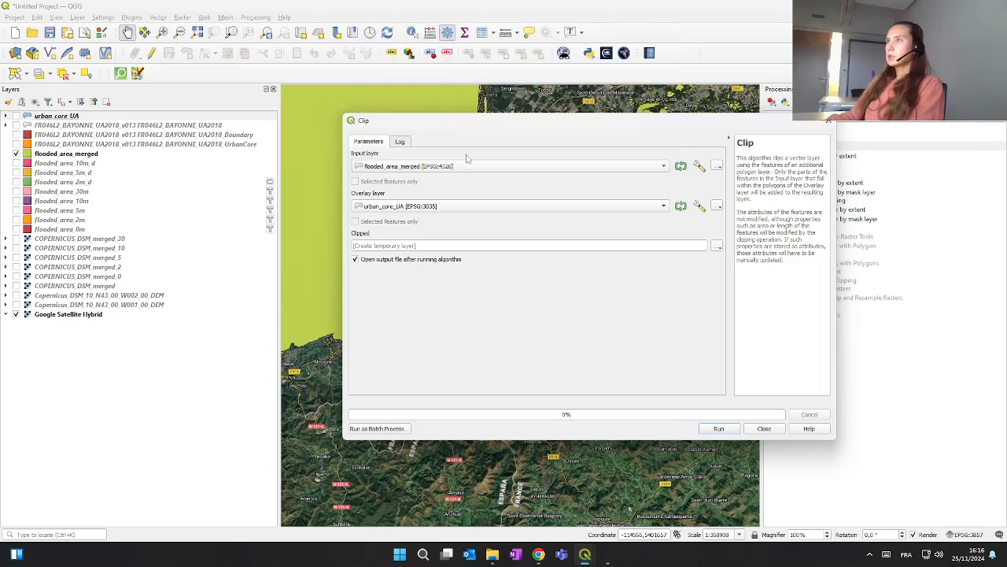
{"action": "left_click", "coordinate": [509, 206]}
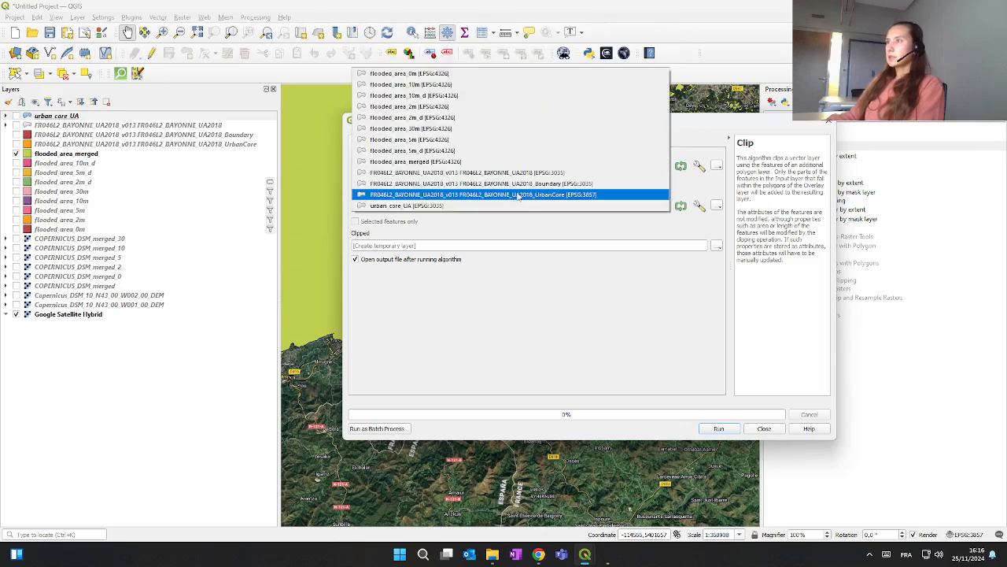
{"action": "left_click", "coordinate": [521, 183]}
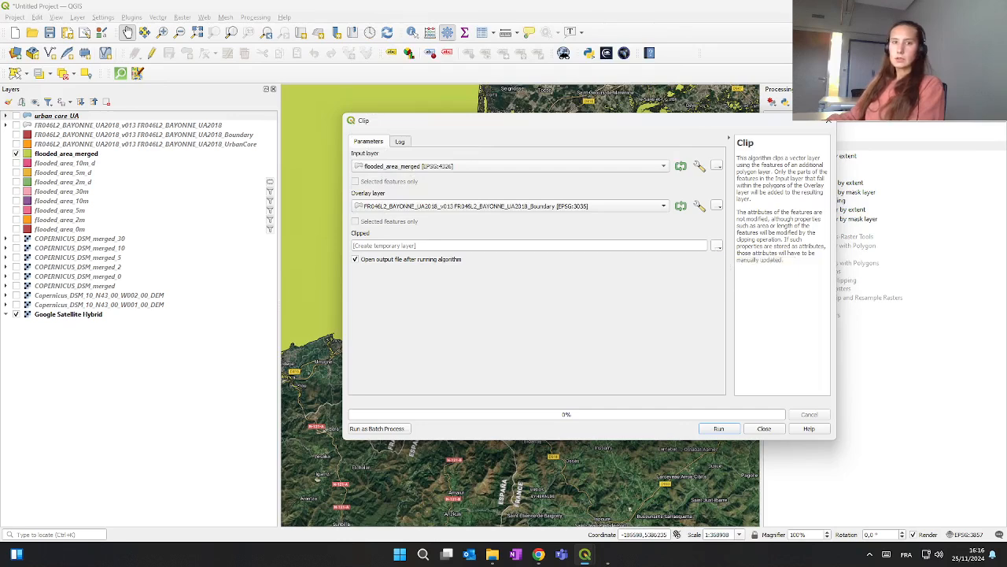
Step: Set the clipped output to a shapefile named flooded_area_merged_clipped in Nouveau dossier
{"action": "left_click", "coordinate": [717, 246]}
{"action": "left_click", "coordinate": [740, 273]}
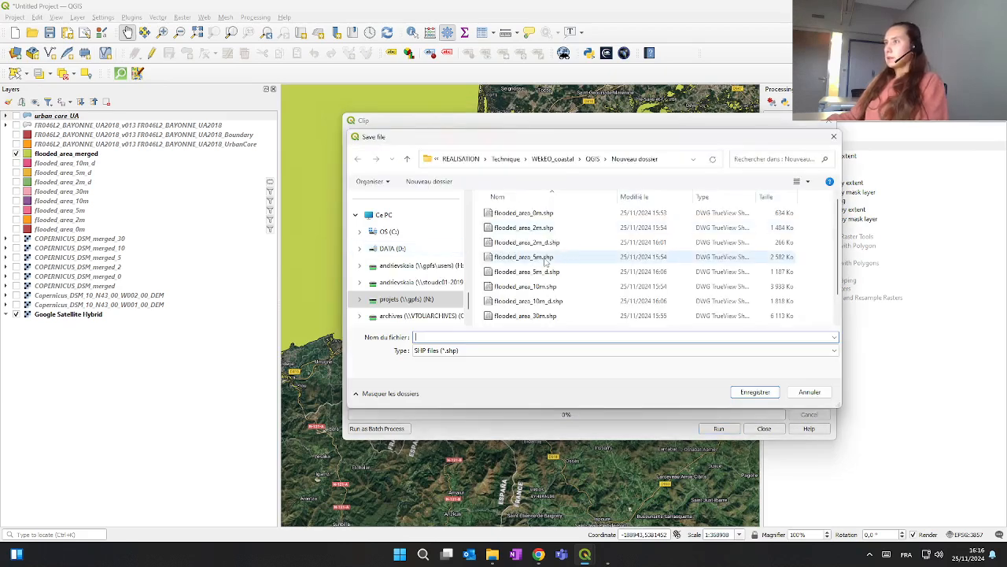
{"action": "scroll", "coordinate": [540, 268], "scroll_direction": "down", "scroll_amount": 1}
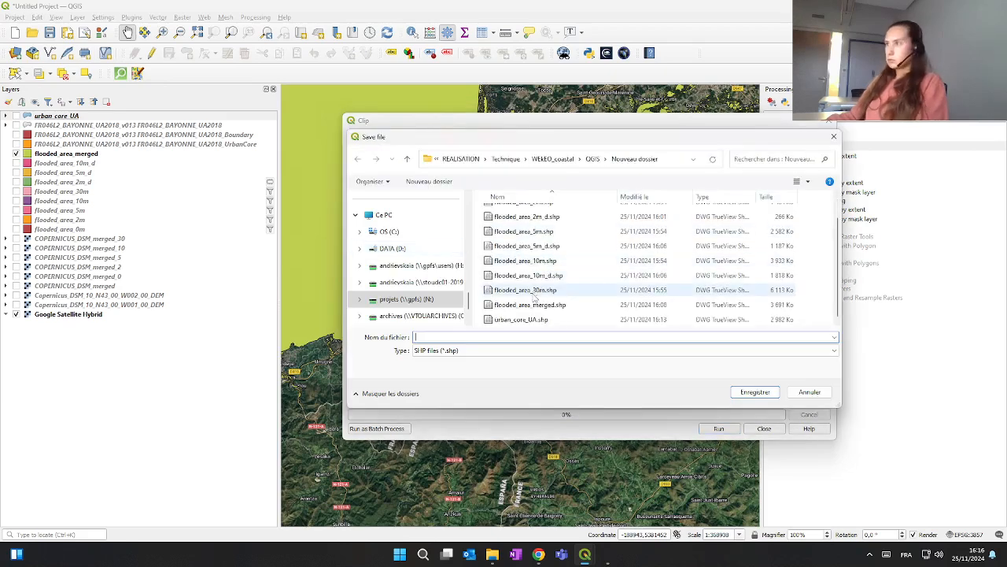
{"action": "left_click", "coordinate": [530, 304]}
{"action": "left_click", "coordinate": [476, 337]}
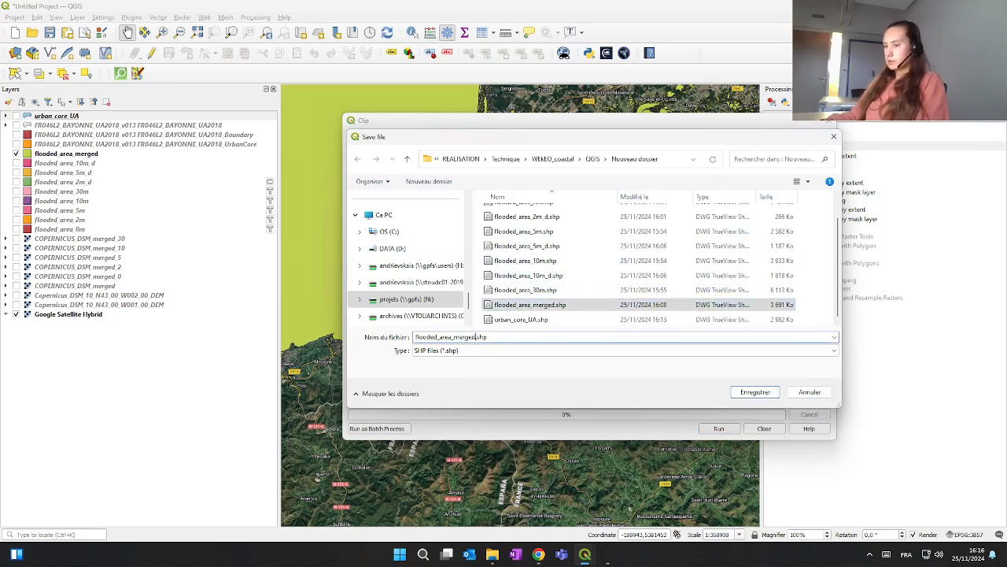
{"action": "type", "text": "_clipped"}
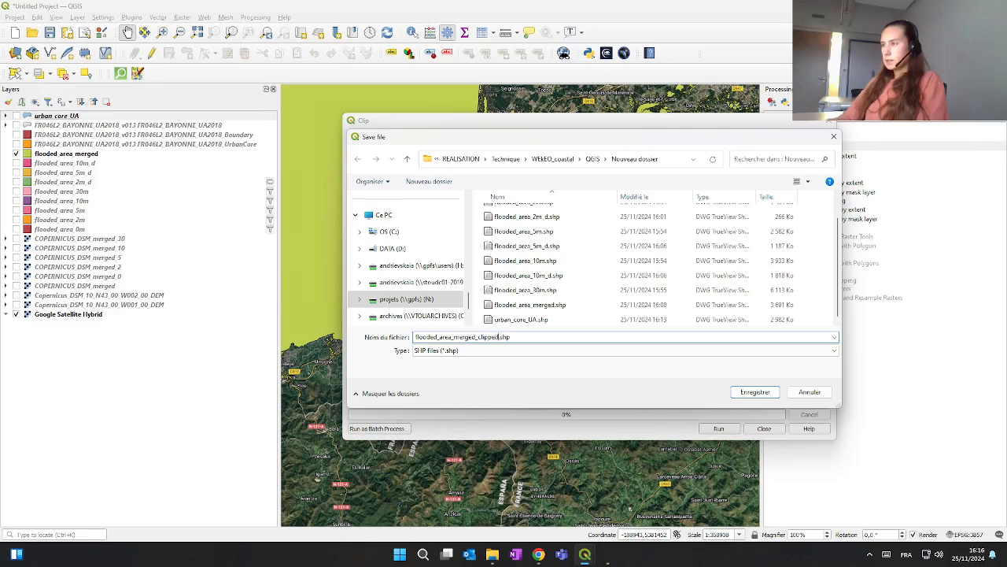
{"action": "key", "text": "Return"}
Step: Run the clip, close the tool and hide the original flooded_area_merged layer
{"action": "left_click", "coordinate": [720, 429]}
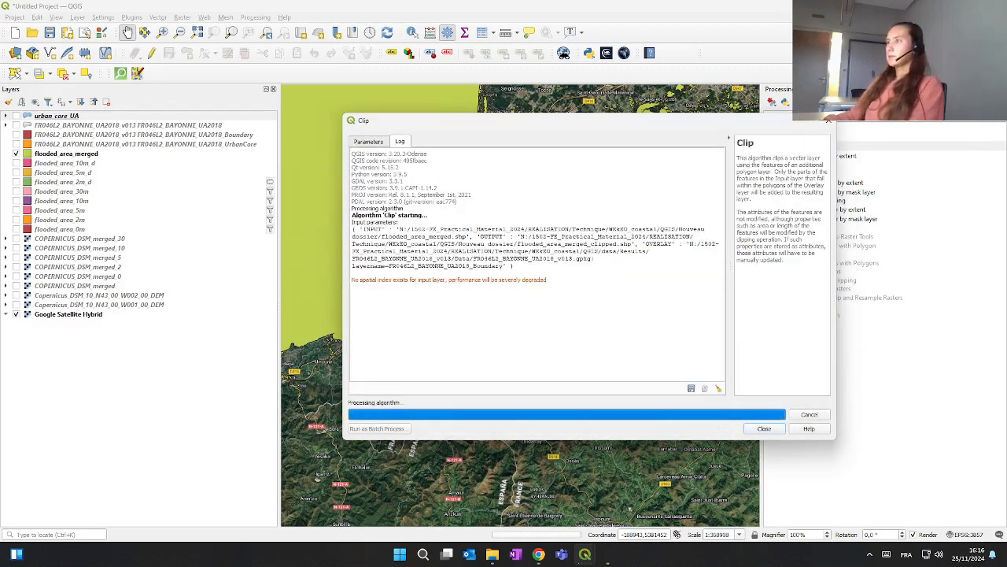
{"action": "left_click", "coordinate": [761, 431]}
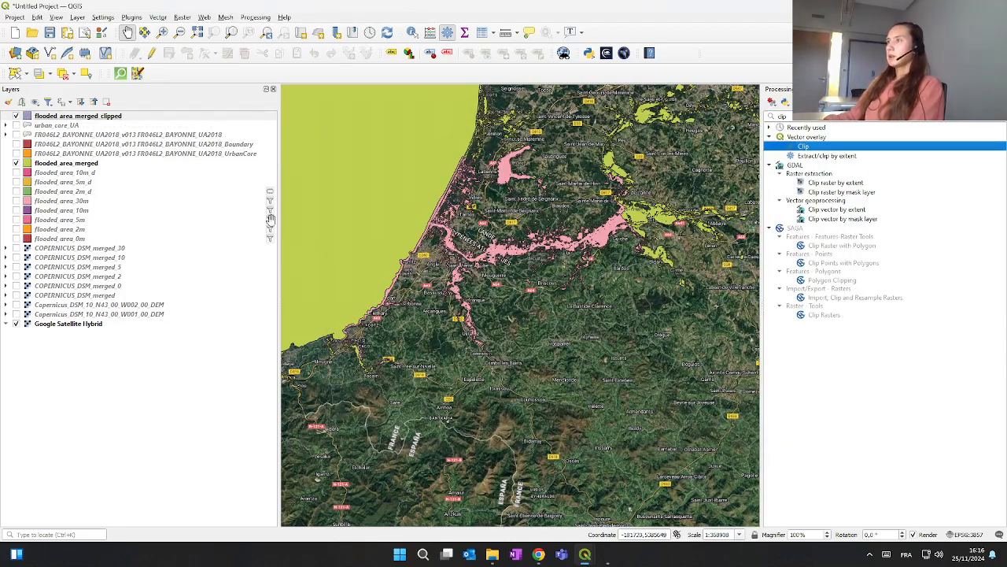
{"action": "left_click", "coordinate": [16, 162]}
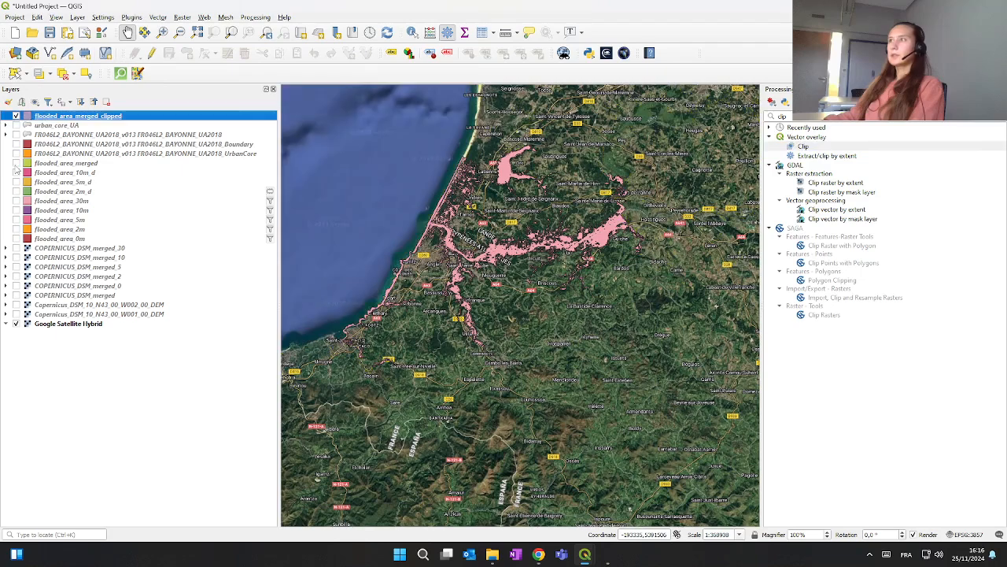
{"action": "left_click_drag", "start_coordinate": [540, 207], "coordinate": [556, 226]}
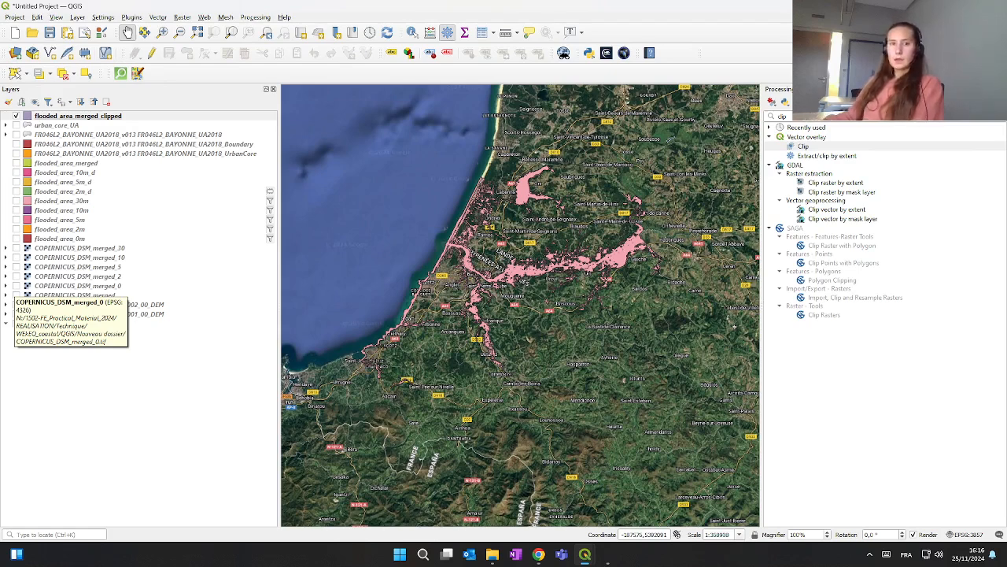
Step: Set up Join attributes by location (summary) with urban_core_UA as input layer and flooded_area_merged_clipped as join layer
{"action": "double_click", "coordinate": [782, 116]}
{"action": "key", "text": "BackSpace"}
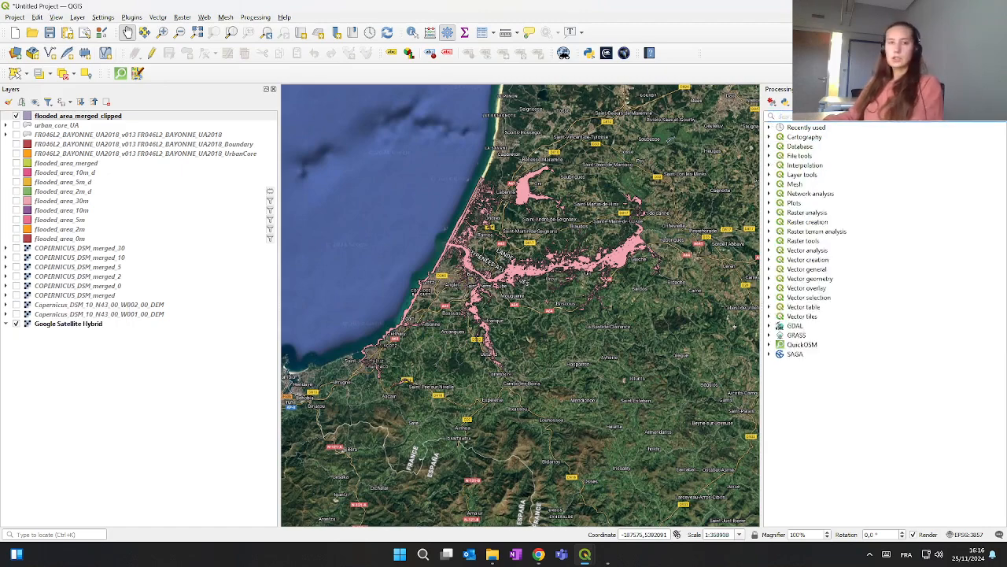
{"action": "type", "text": "join"}
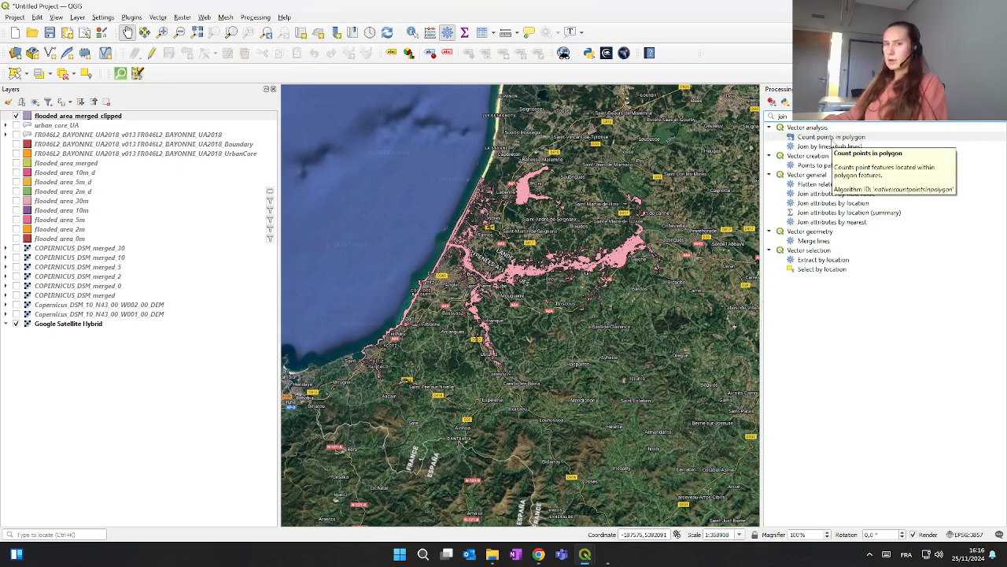
{"action": "double_click", "coordinate": [846, 213]}
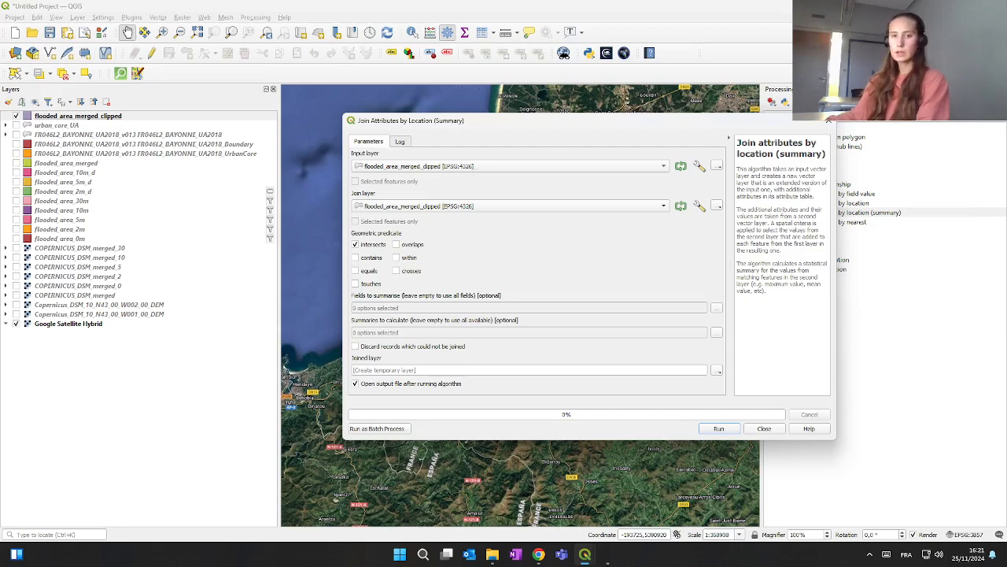
{"action": "left_click", "coordinate": [449, 167]}
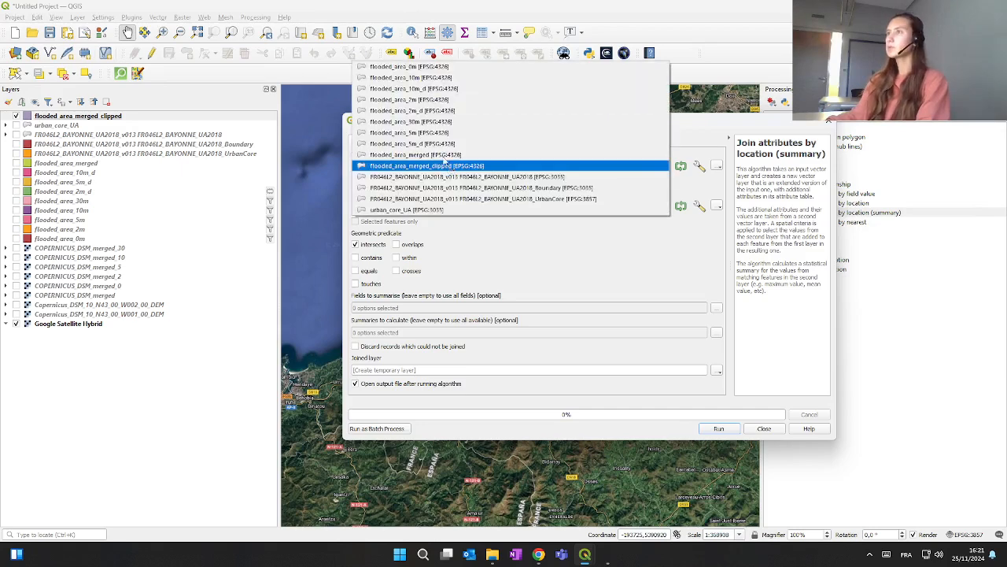
{"action": "left_click", "coordinate": [432, 209]}
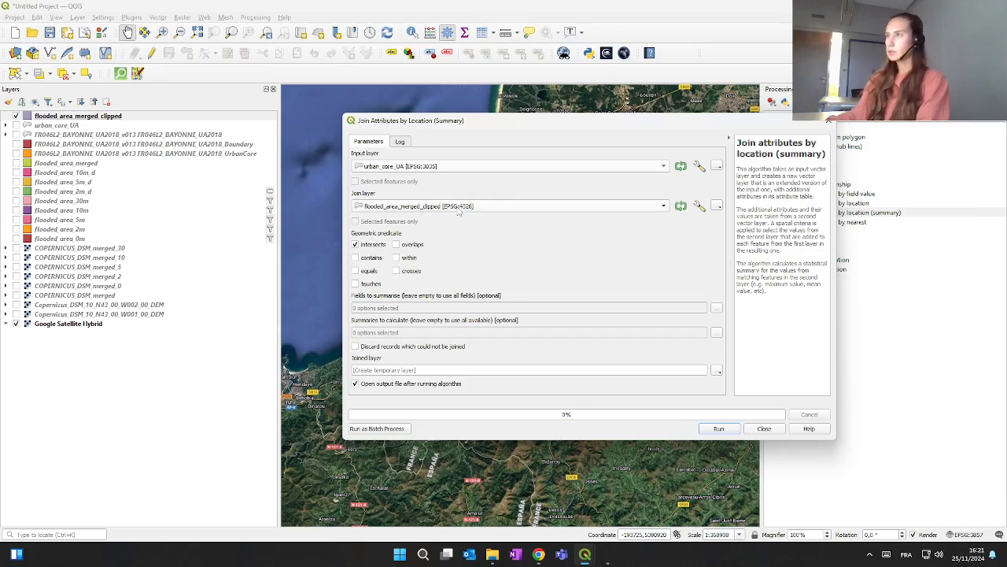
{"action": "left_click", "coordinate": [461, 206]}
{"action": "left_click", "coordinate": [462, 207]}
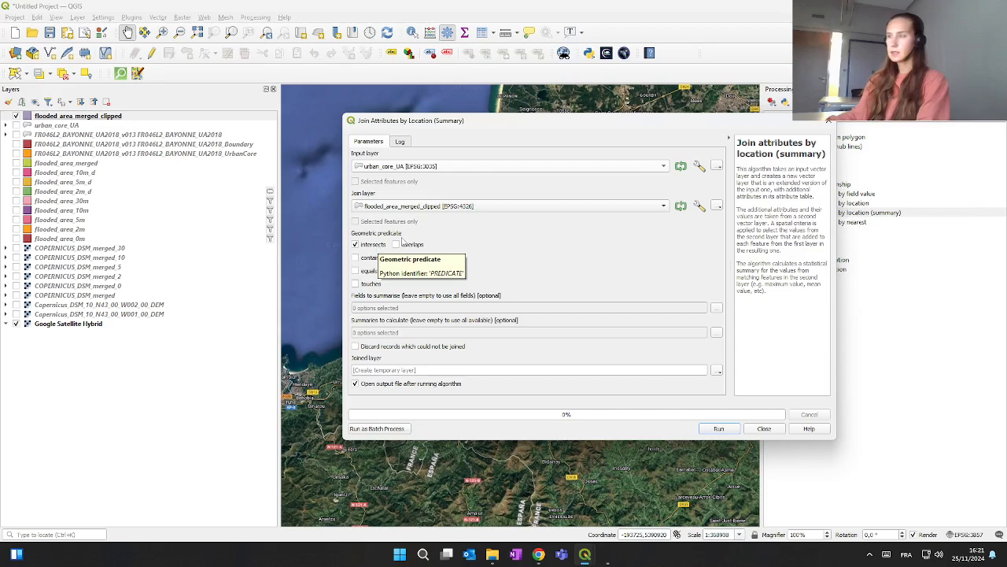
Step: Choose flooded as the field to summarise and count as the summary to calculate
{"action": "left_click", "coordinate": [716, 308]}
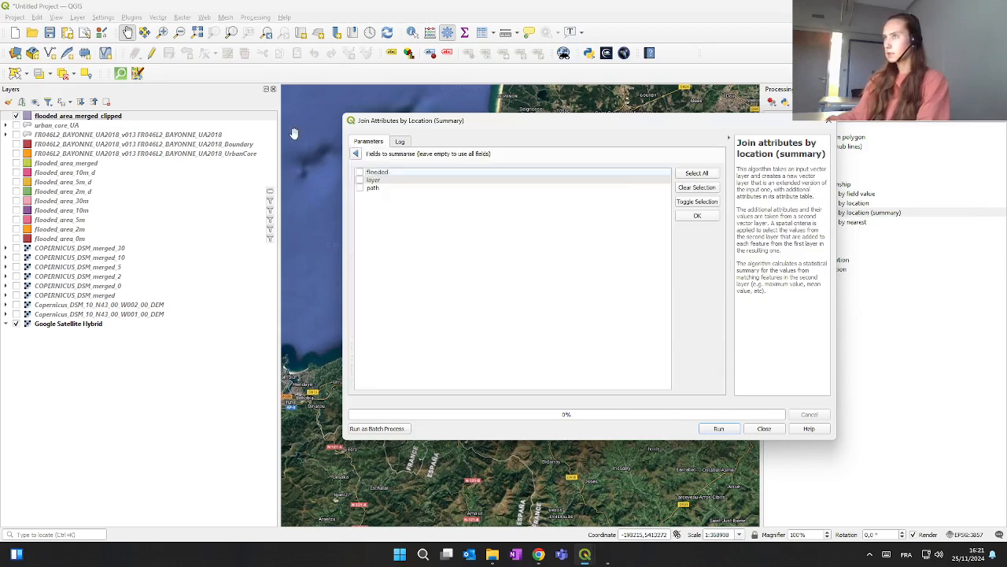
{"action": "left_click", "coordinate": [360, 173]}
{"action": "left_click", "coordinate": [696, 215]}
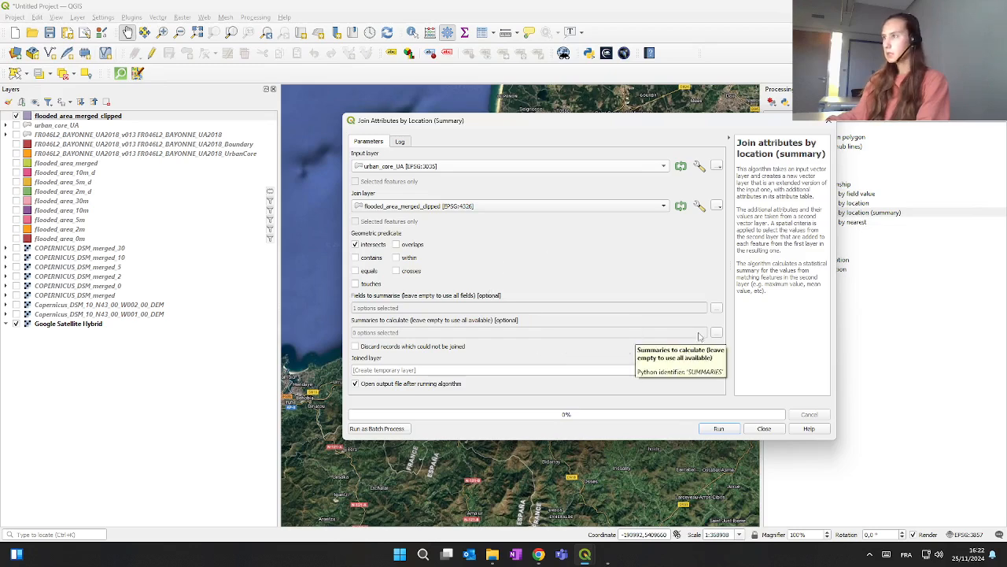
{"action": "left_click", "coordinate": [715, 332]}
{"action": "left_click", "coordinate": [359, 173]}
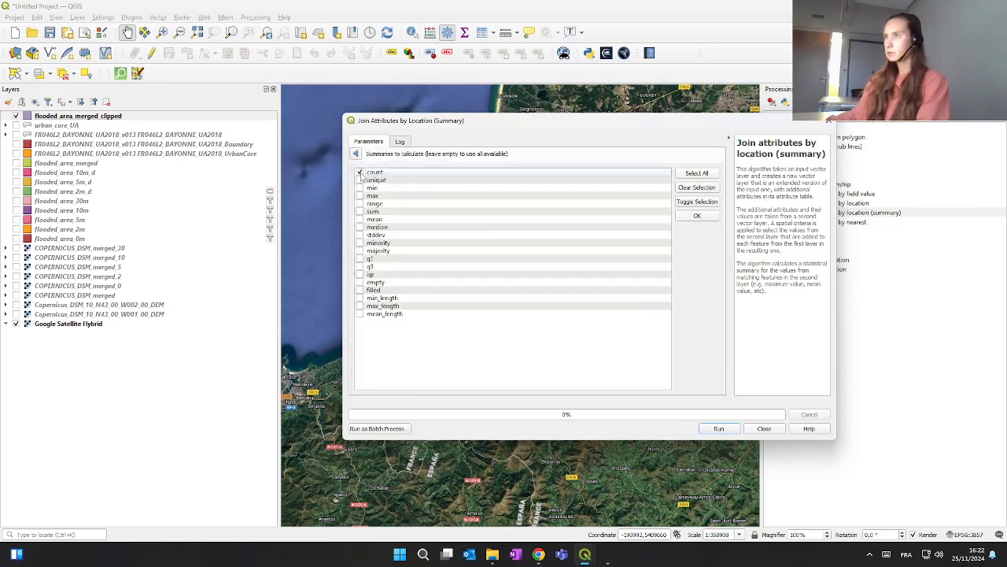
{"action": "left_click", "coordinate": [695, 217]}
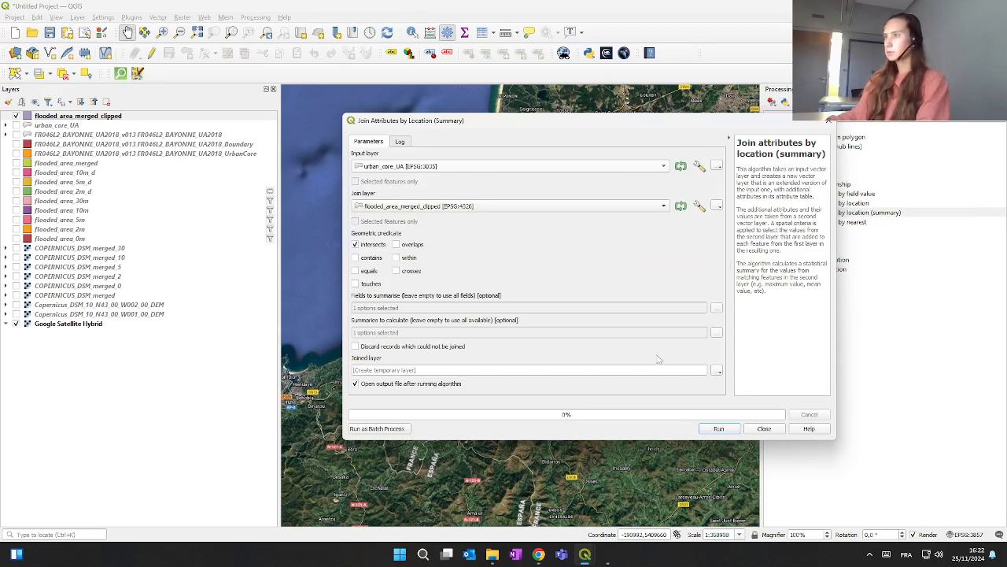
Step: Set the joined output to a shapefile named urban_core_UA_flooded in Nouveau dossier, run the join and close the tool
{"action": "left_click", "coordinate": [716, 370]}
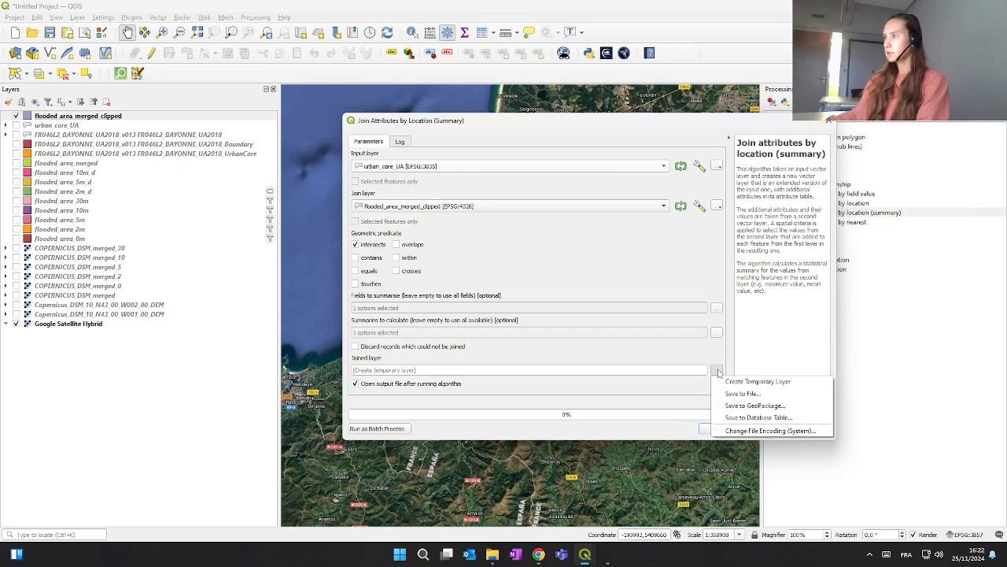
{"action": "left_click", "coordinate": [753, 397]}
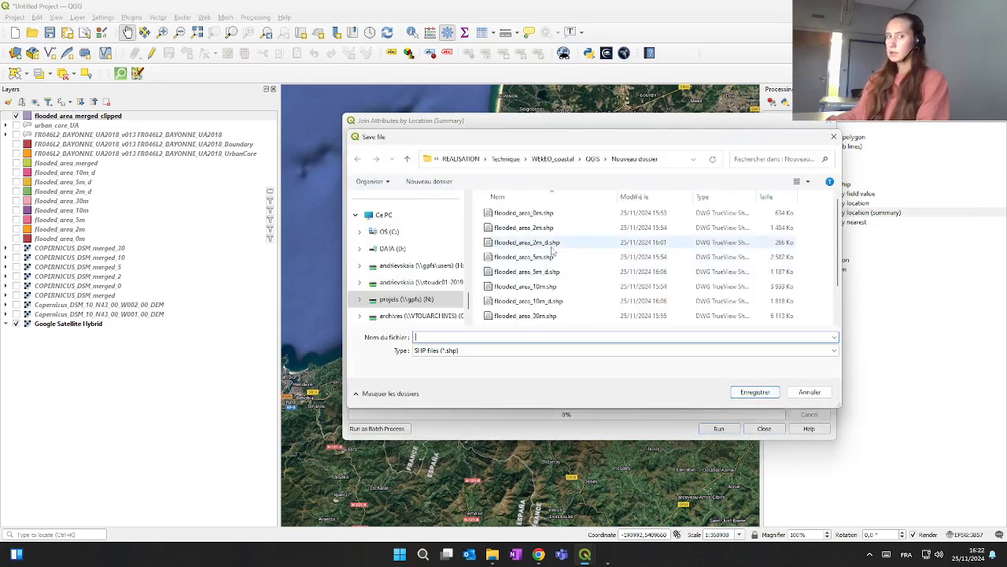
{"action": "scroll", "coordinate": [554, 251], "scroll_direction": "down", "scroll_amount": 1}
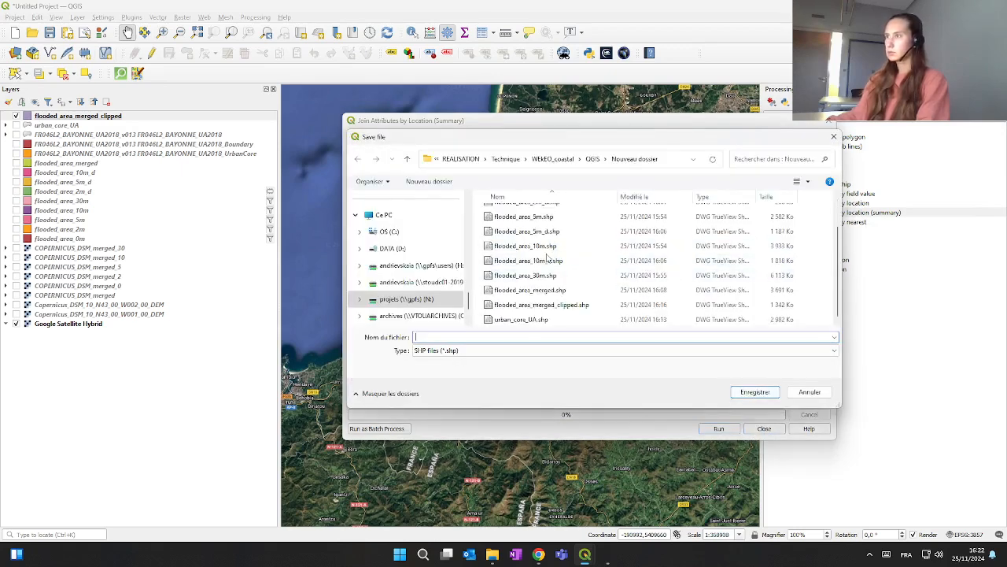
{"action": "left_click", "coordinate": [520, 318]}
{"action": "left_click", "coordinate": [454, 337]}
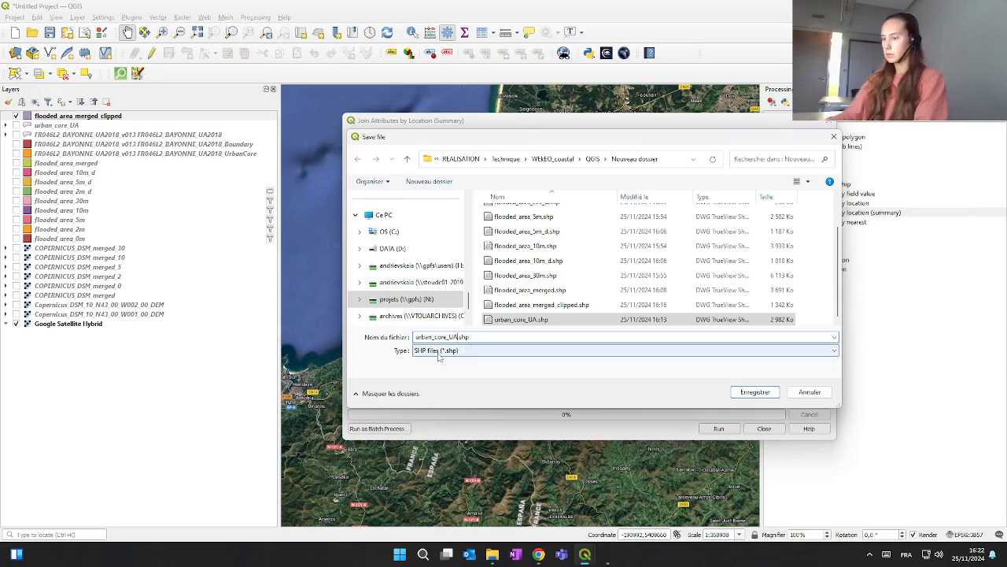
{"action": "type", "text": "_flooded"}
{"action": "key", "text": "Return"}
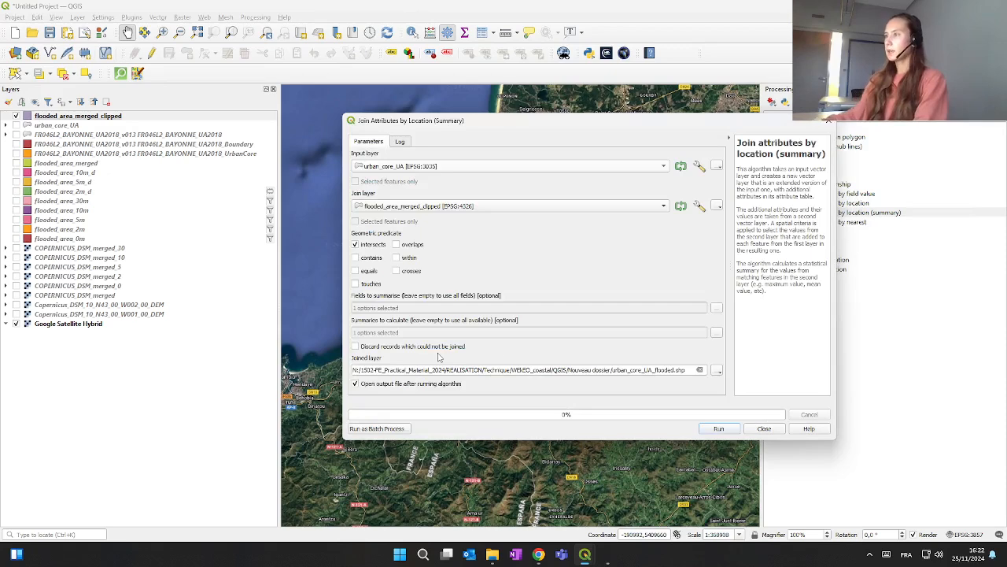
{"action": "left_click", "coordinate": [717, 428]}
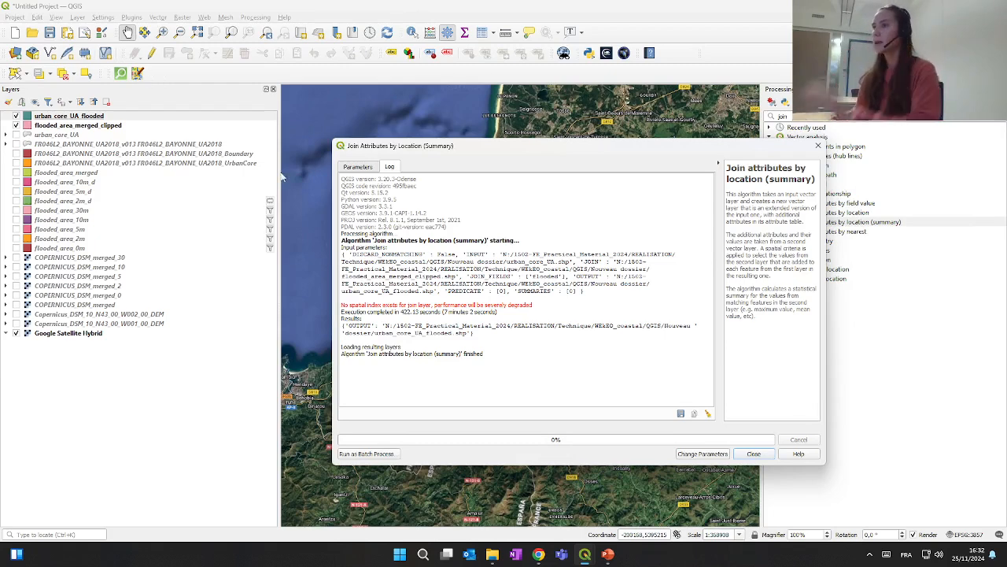
{"action": "left_click", "coordinate": [754, 454]}
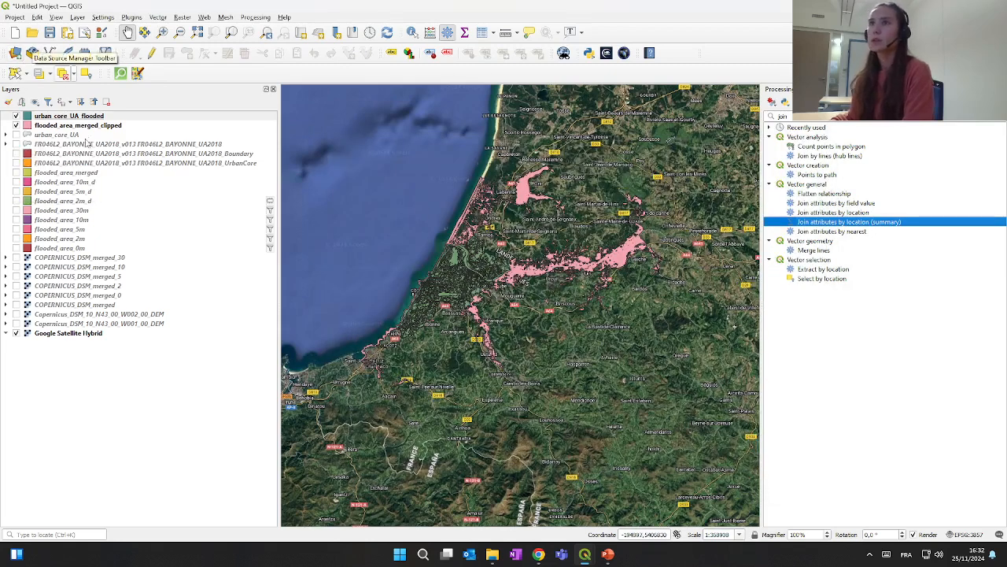
Step: Inspect the flooded_co column in the attribute table of urban_core_UA_flooded
{"action": "left_click", "coordinate": [16, 116]}
{"action": "left_click", "coordinate": [15, 116]}
{"action": "left_click", "coordinate": [15, 116]}
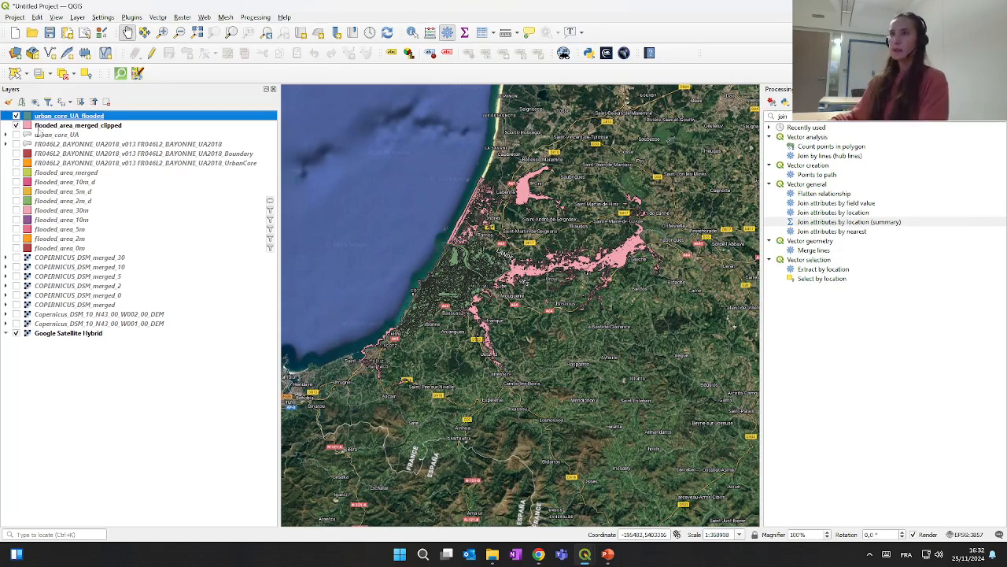
{"action": "right_click", "coordinate": [60, 119]}
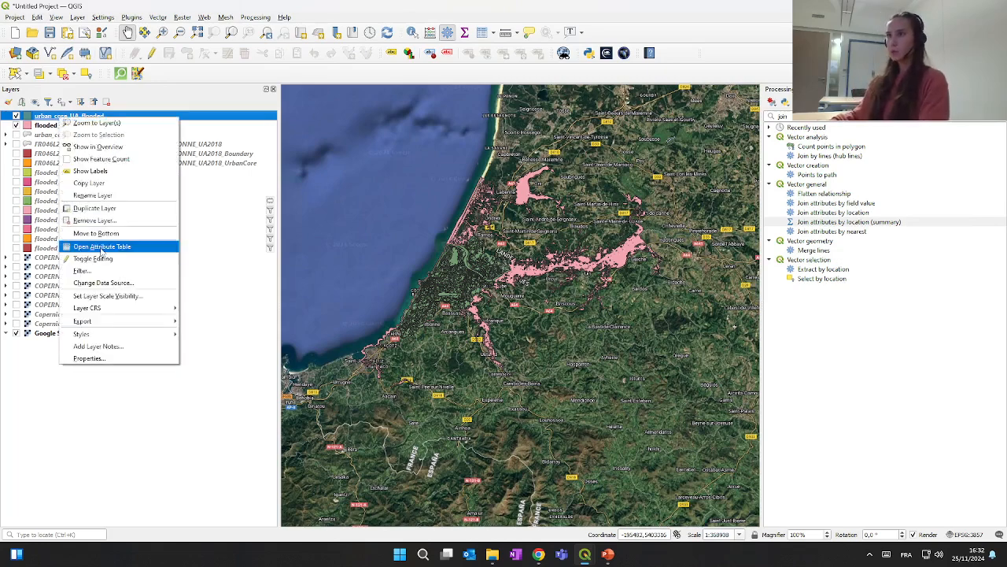
{"action": "left_click", "coordinate": [75, 261]}
{"action": "left_click_drag", "start_coordinate": [328, 348], "coordinate": [581, 347]}
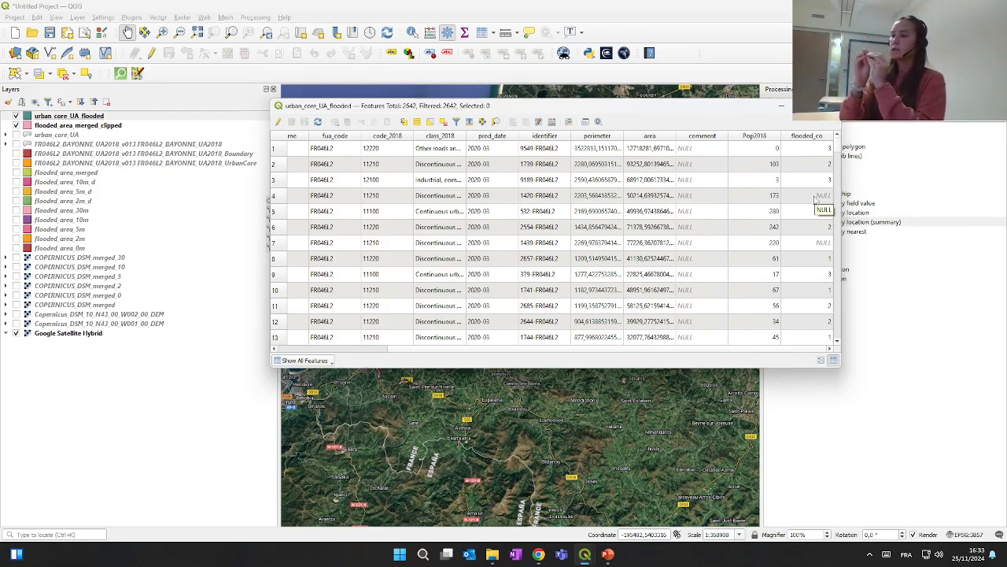
{"action": "left_click", "coordinate": [781, 106]}
Step: Set the urban_core_UA_flooded symbology to Categorized with flooded_co as the value
{"action": "left_click_drag", "start_coordinate": [469, 258], "coordinate": [512, 257]}
{"action": "scroll", "coordinate": [513, 258], "scroll_direction": "up", "scroll_amount": 1}
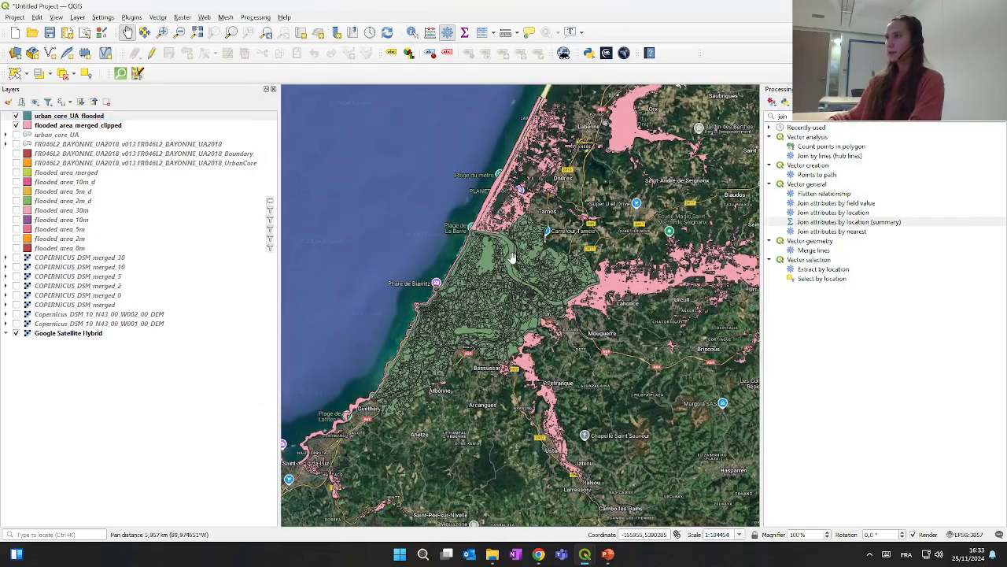
{"action": "scroll", "coordinate": [512, 256], "scroll_direction": "up", "scroll_amount": 2}
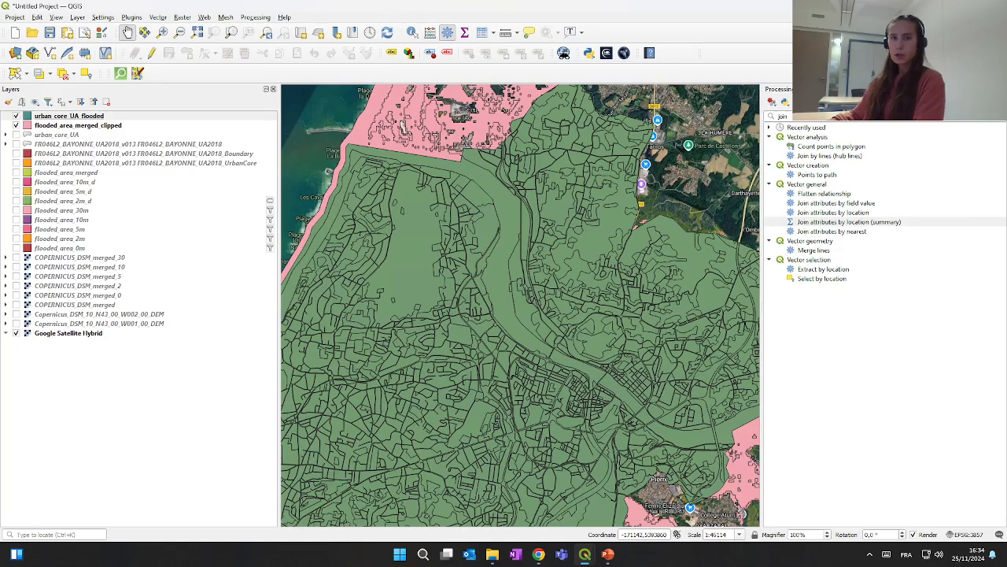
{"action": "left_click", "coordinate": [67, 116]}
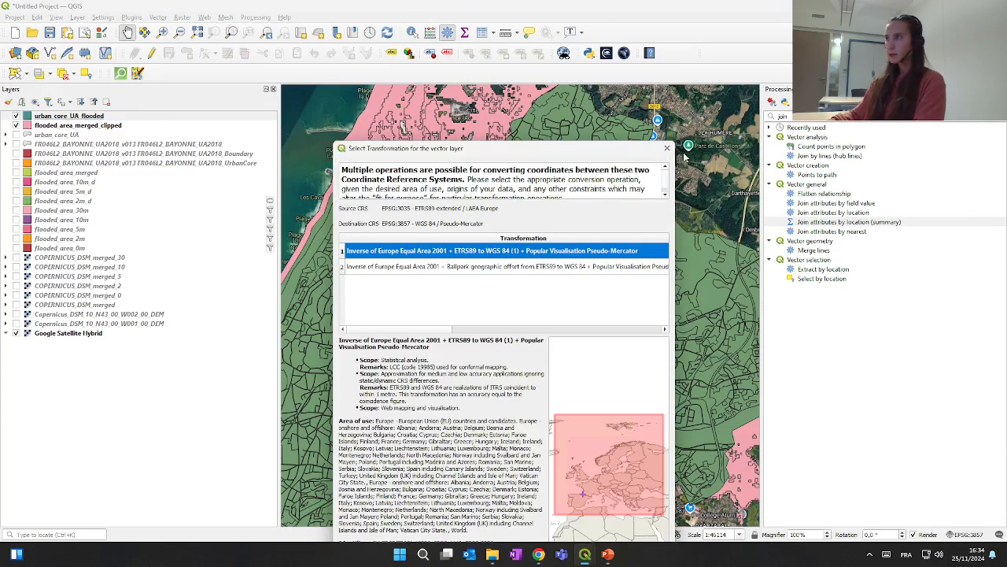
{"action": "left_click", "coordinate": [667, 149]}
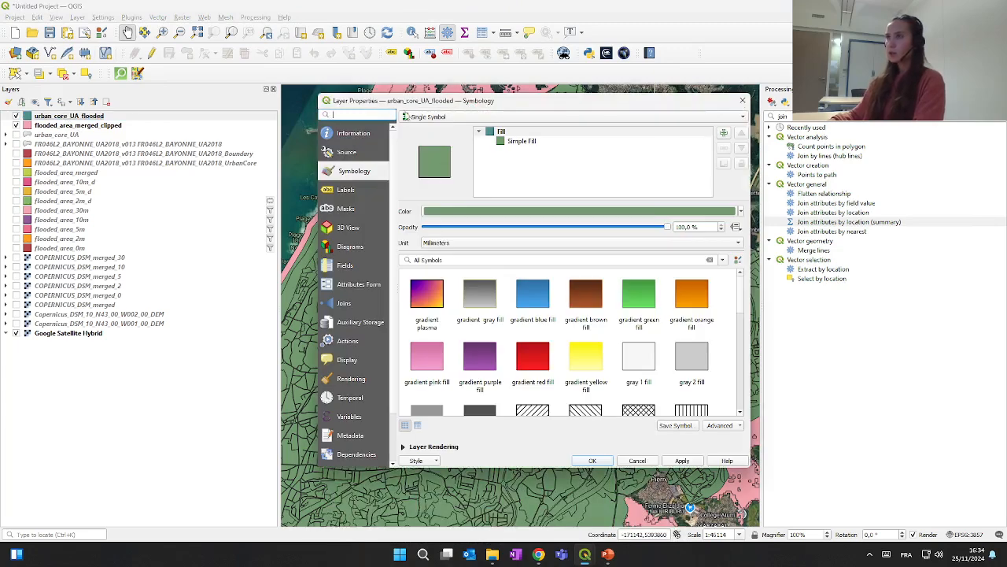
{"action": "left_click", "coordinate": [445, 118]}
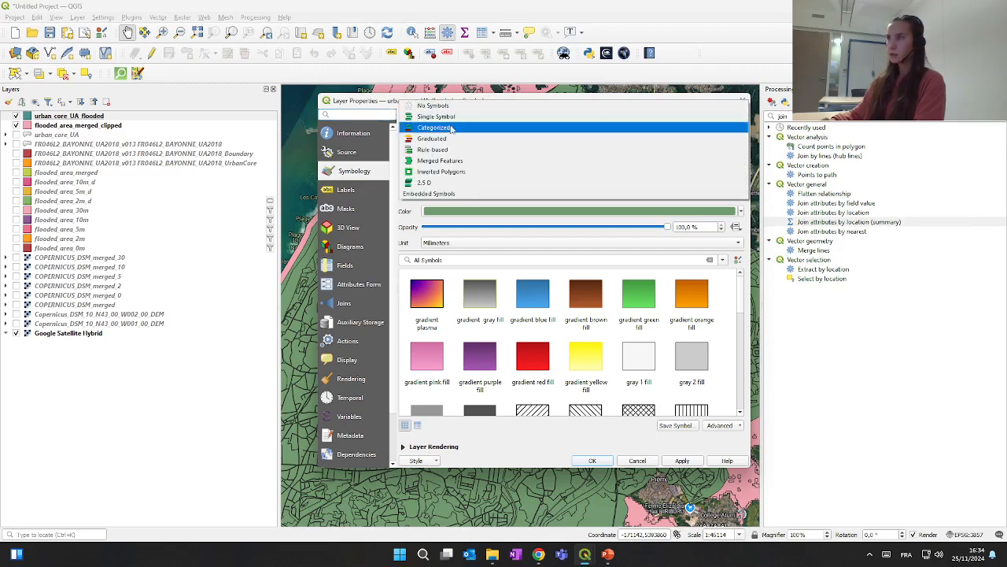
{"action": "left_click", "coordinate": [452, 129]}
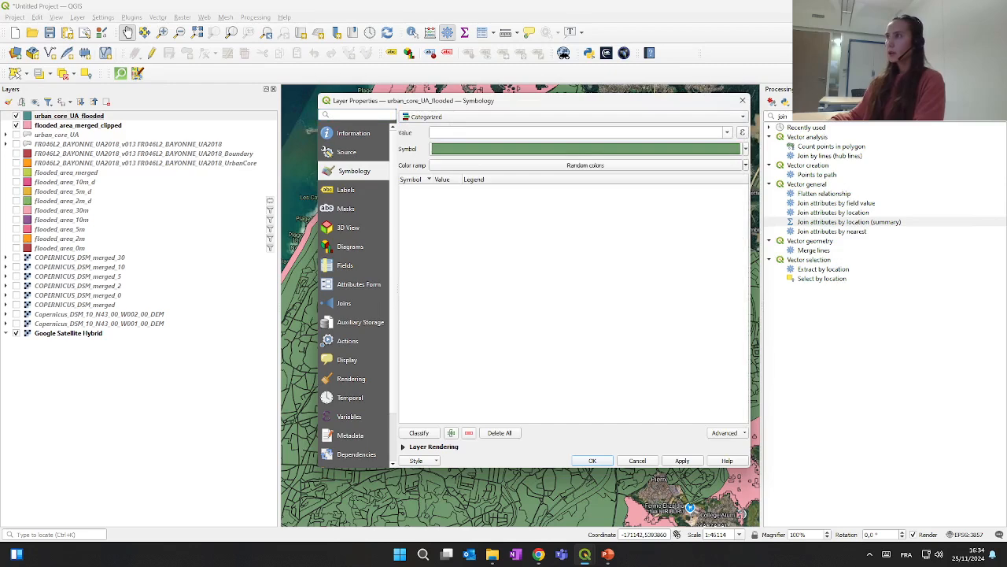
{"action": "left_click", "coordinate": [728, 134]}
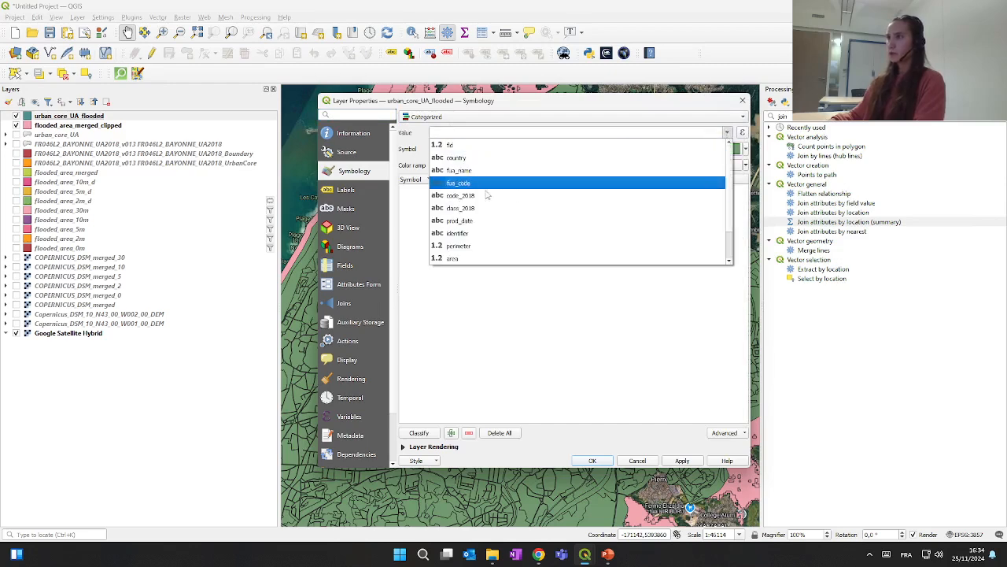
{"action": "scroll", "coordinate": [462, 259], "scroll_direction": "down", "scroll_amount": 1}
{"action": "left_click", "coordinate": [462, 258]}
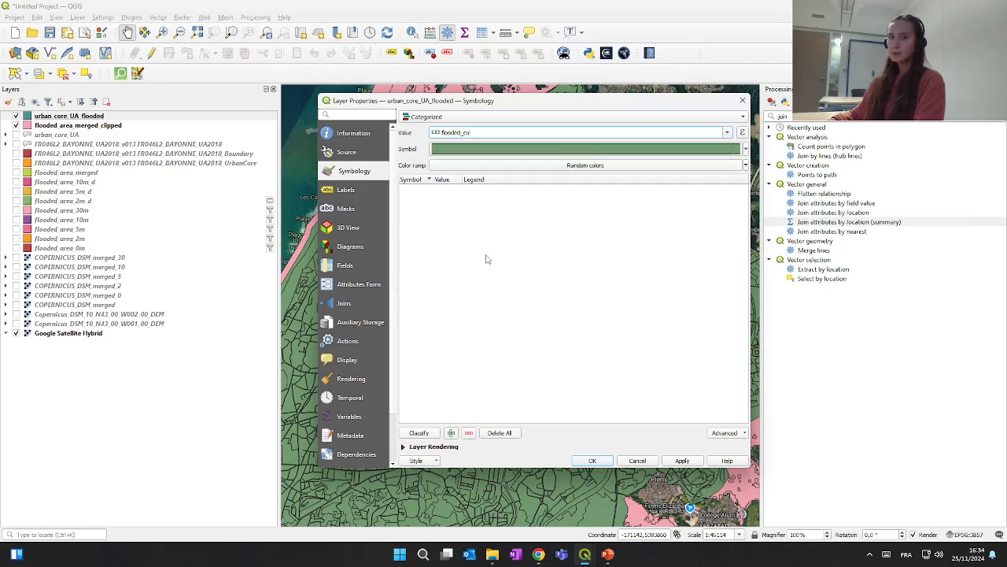
Step: Give the categories a blue symbol and an inverted Blues color ramp, and classify the flooded_co values
{"action": "left_click", "coordinate": [745, 150]}
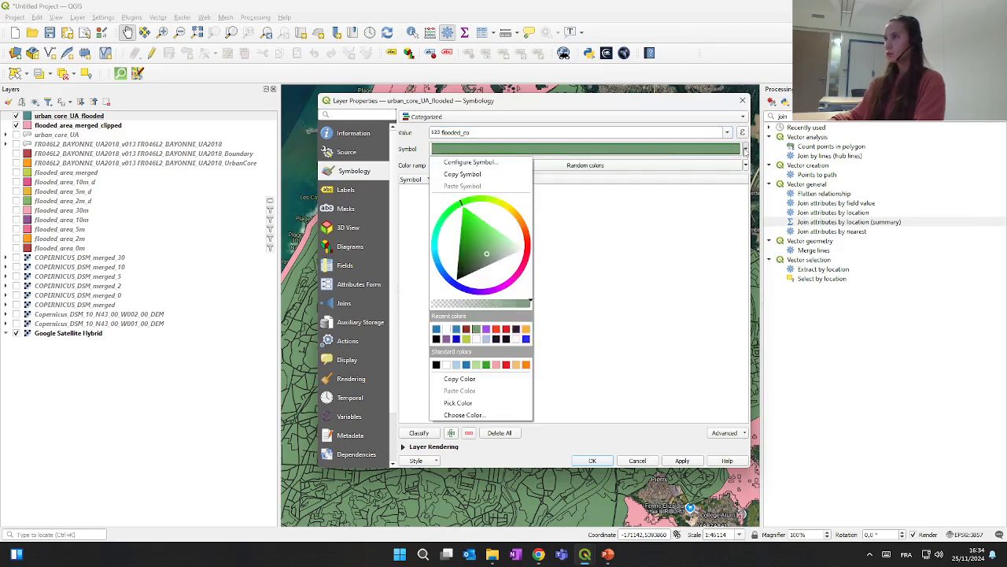
{"action": "left_click", "coordinate": [466, 365]}
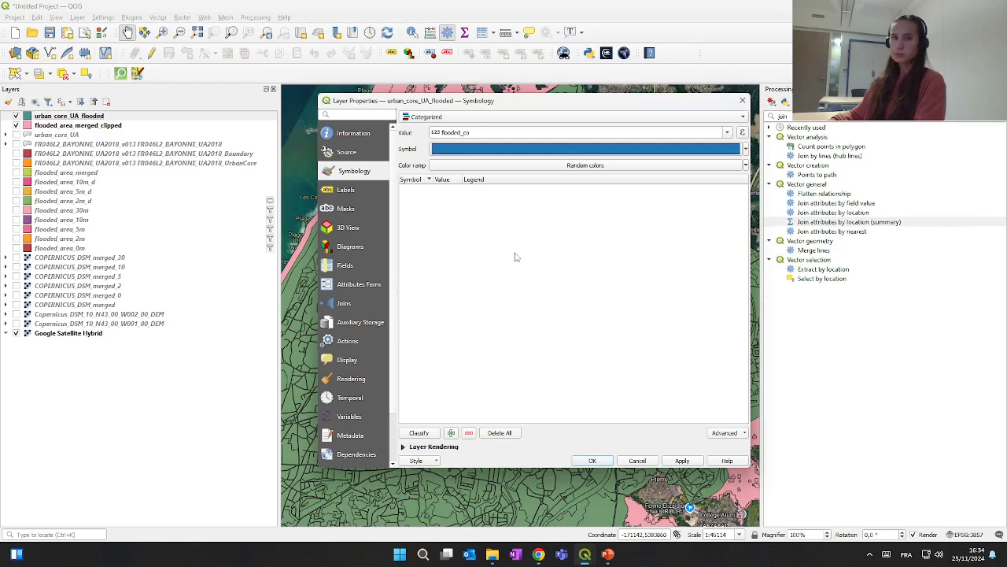
{"action": "left_click", "coordinate": [535, 167]}
{"action": "left_click", "coordinate": [443, 215]}
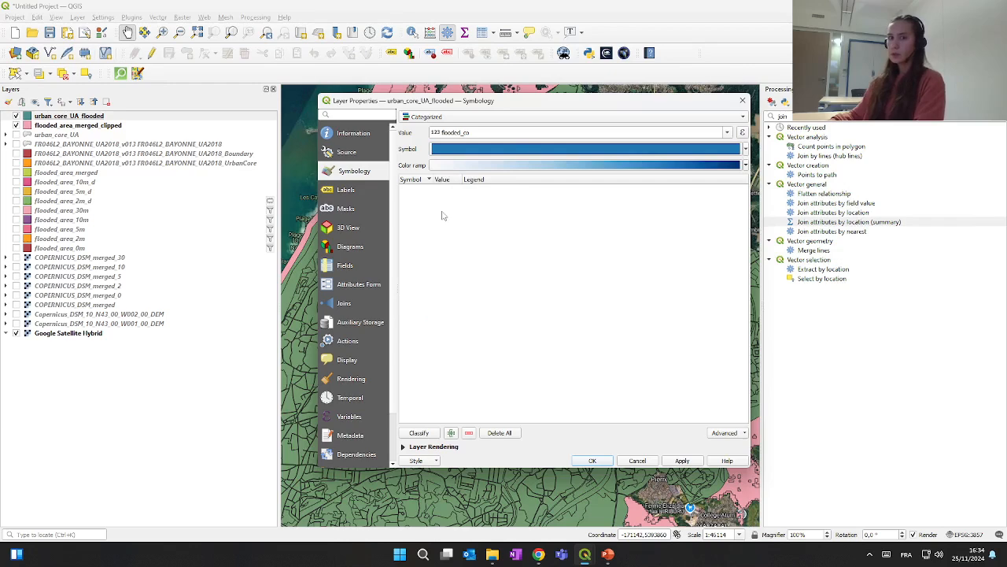
{"action": "left_click", "coordinate": [745, 165]}
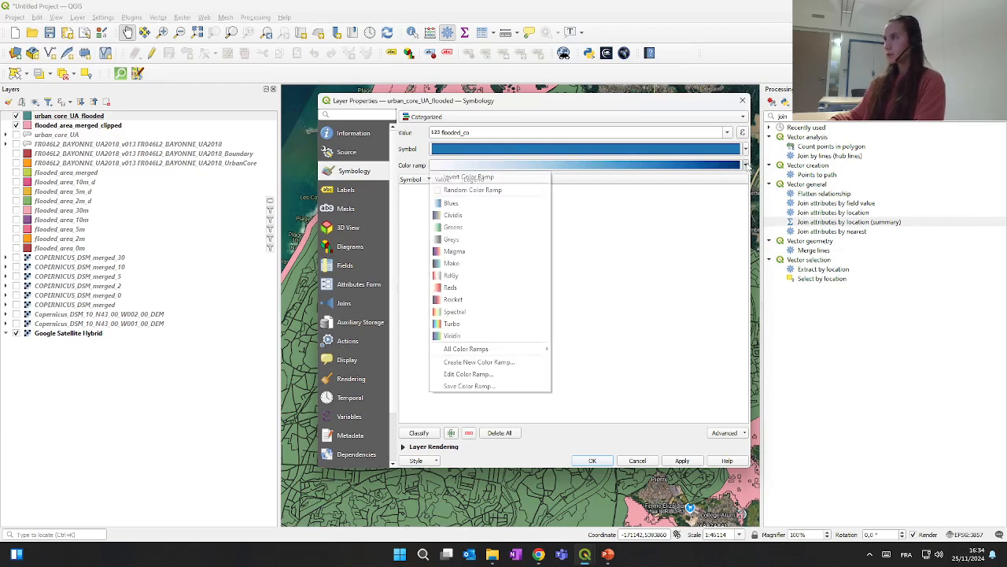
{"action": "left_click", "coordinate": [457, 176]}
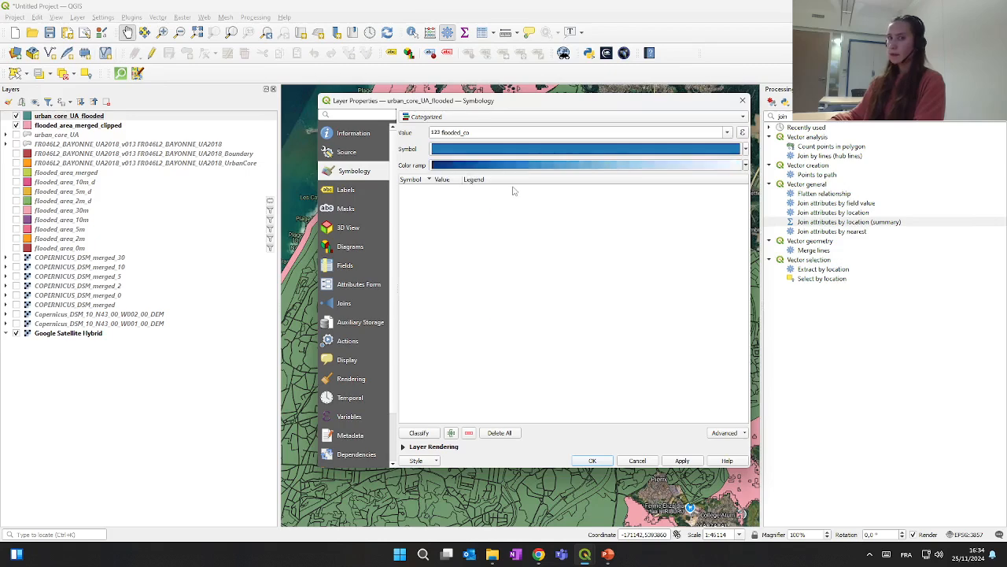
{"action": "left_click", "coordinate": [418, 432]}
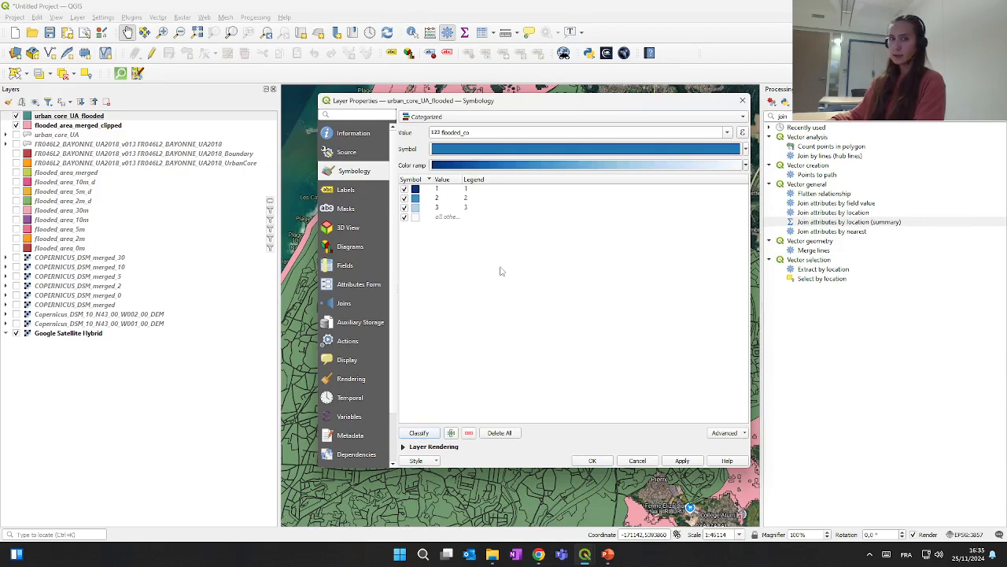
Step: Turn off the category for all other values in the urban_core_UA_flooded classification
{"action": "left_click", "coordinate": [438, 217]}
{"action": "right_click", "coordinate": [438, 218]}
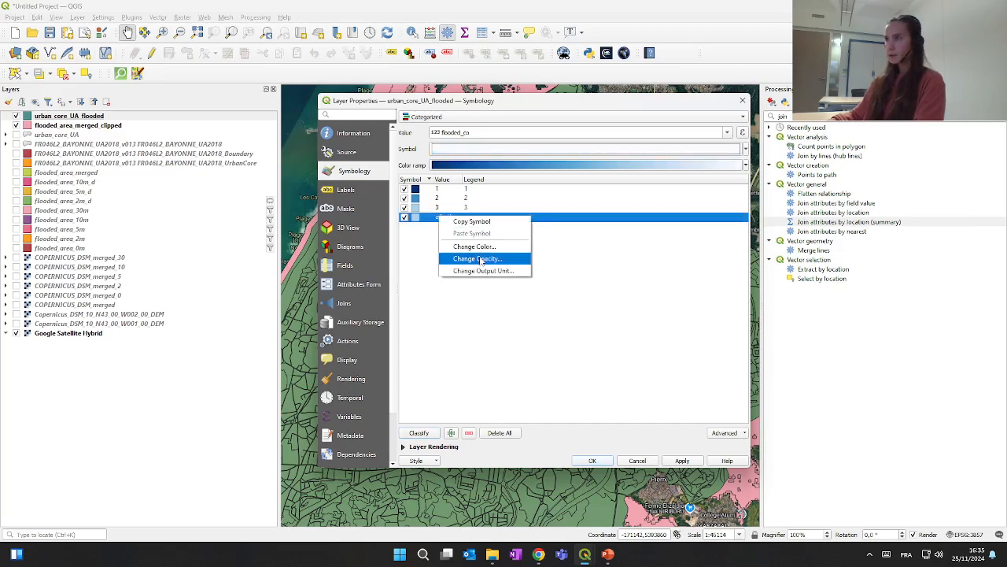
{"action": "left_click", "coordinate": [404, 217]}
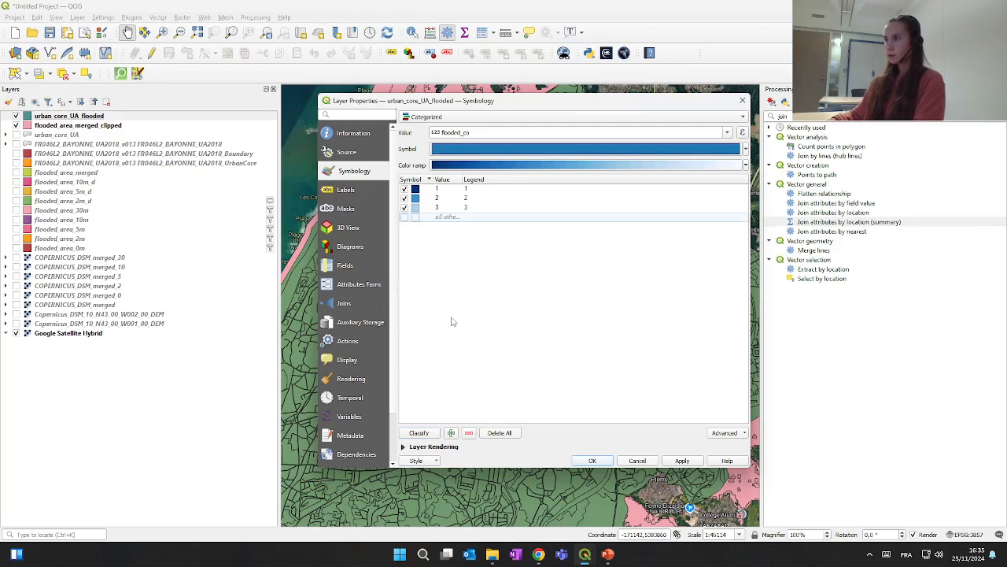
{"action": "left_click", "coordinate": [470, 435]}
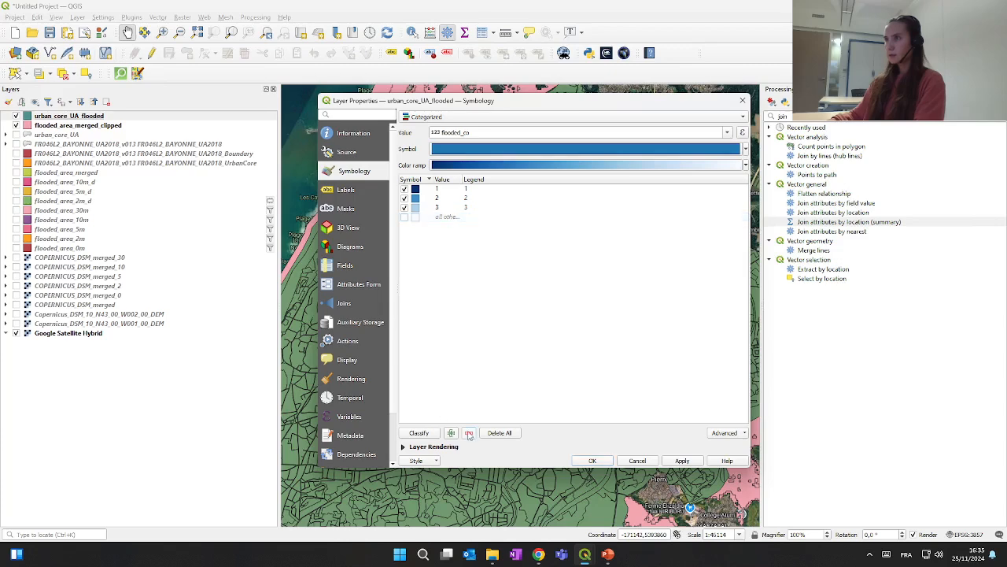
{"action": "left_click", "coordinate": [405, 218]}
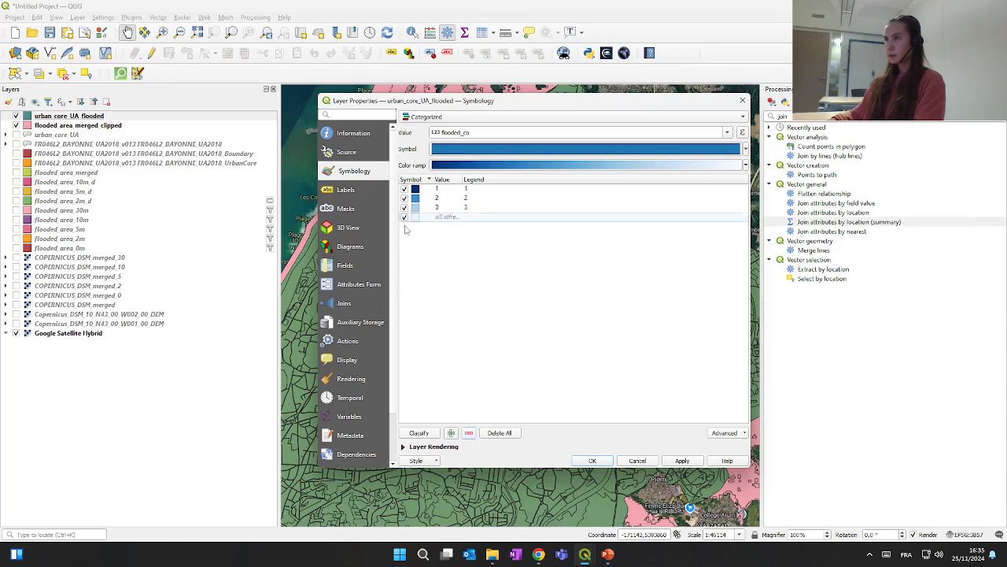
{"action": "left_click", "coordinate": [472, 434]}
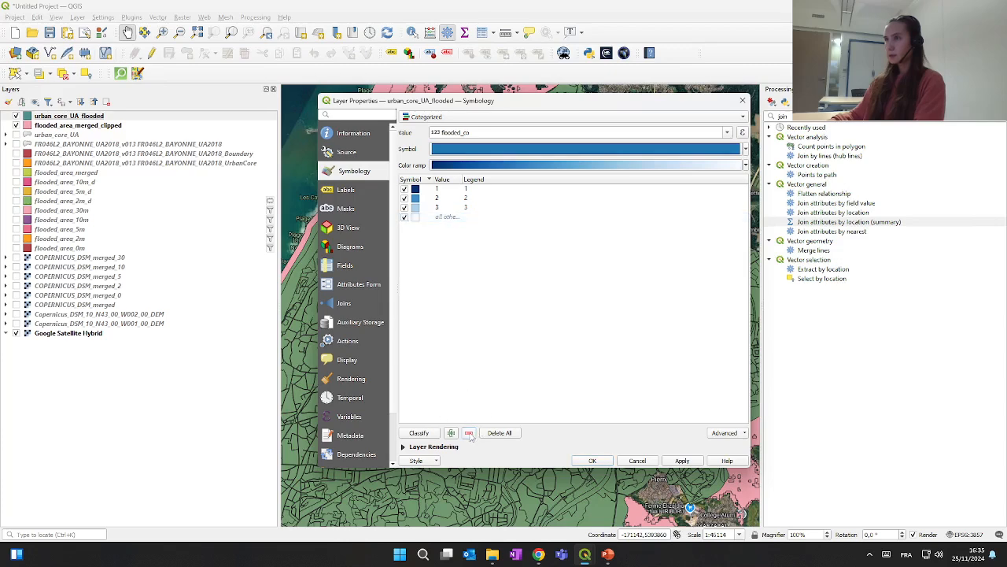
{"action": "left_click", "coordinate": [435, 218]}
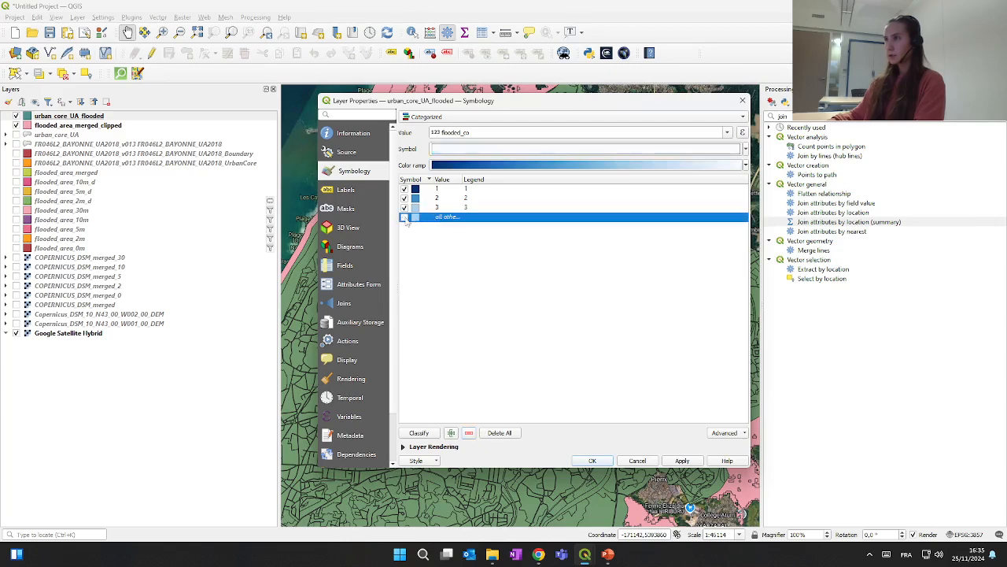
{"action": "left_click", "coordinate": [478, 308]}
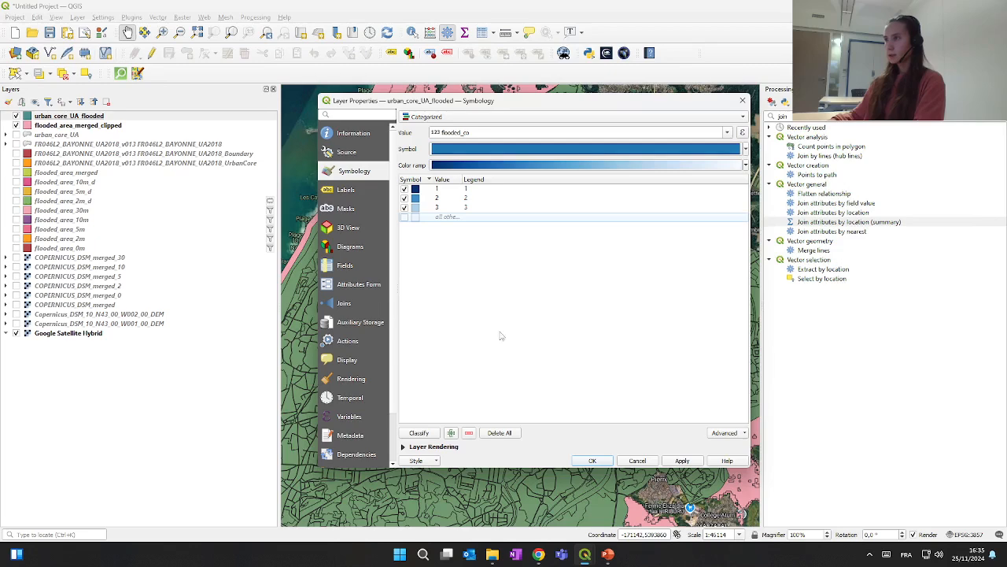
Step: Apply the categorized symbology to urban_core_UA_flooded and hide the flooded_area_merged_clipped layer
{"action": "left_click", "coordinate": [694, 461]}
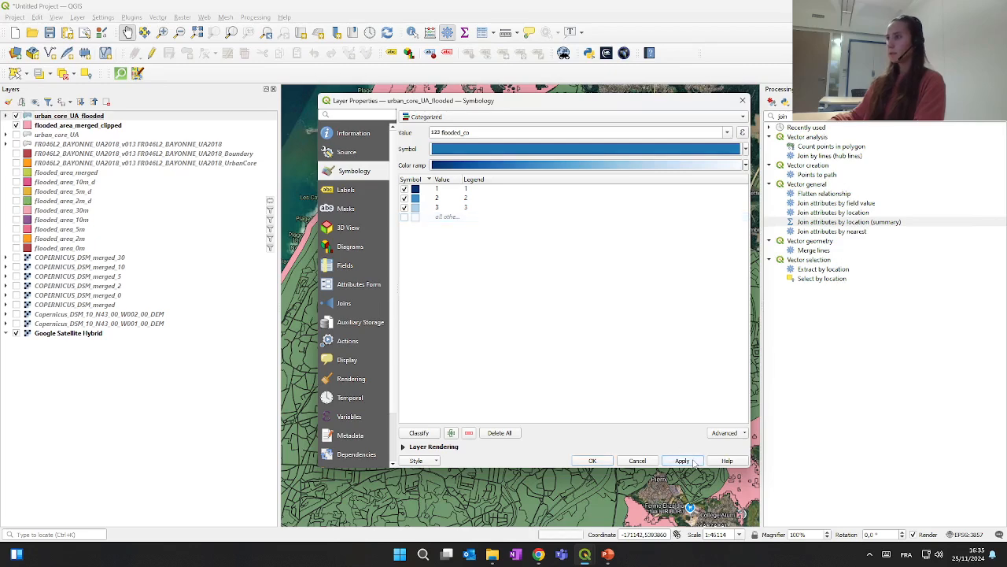
{"action": "left_click", "coordinate": [590, 462]}
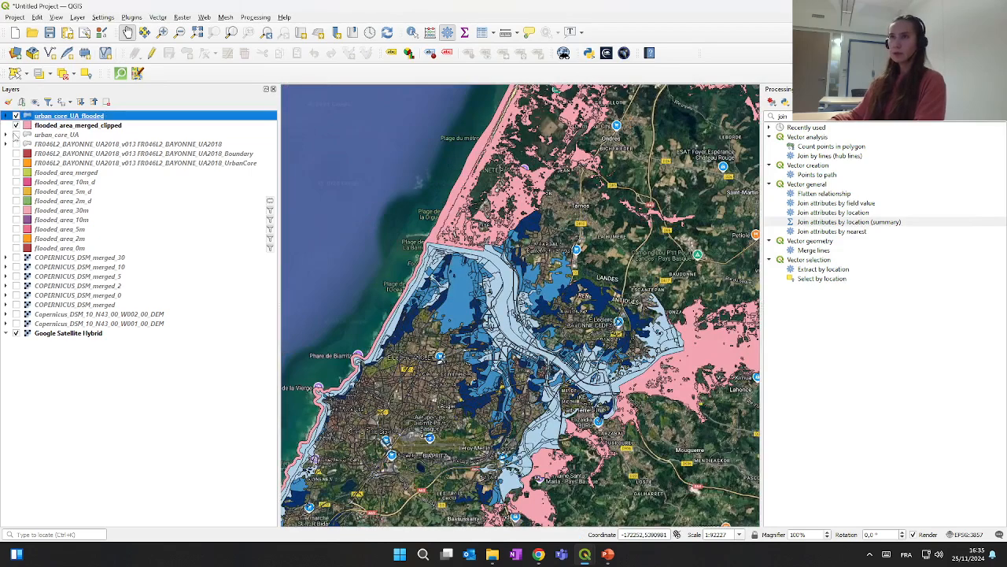
{"action": "left_click", "coordinate": [16, 125]}
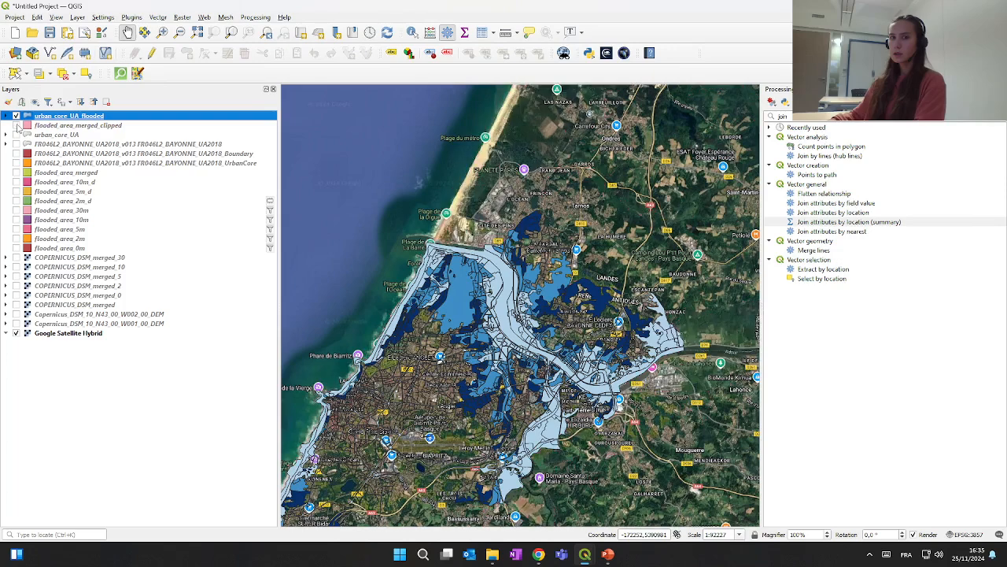
{"action": "left_click_drag", "start_coordinate": [478, 311], "coordinate": [517, 281]}
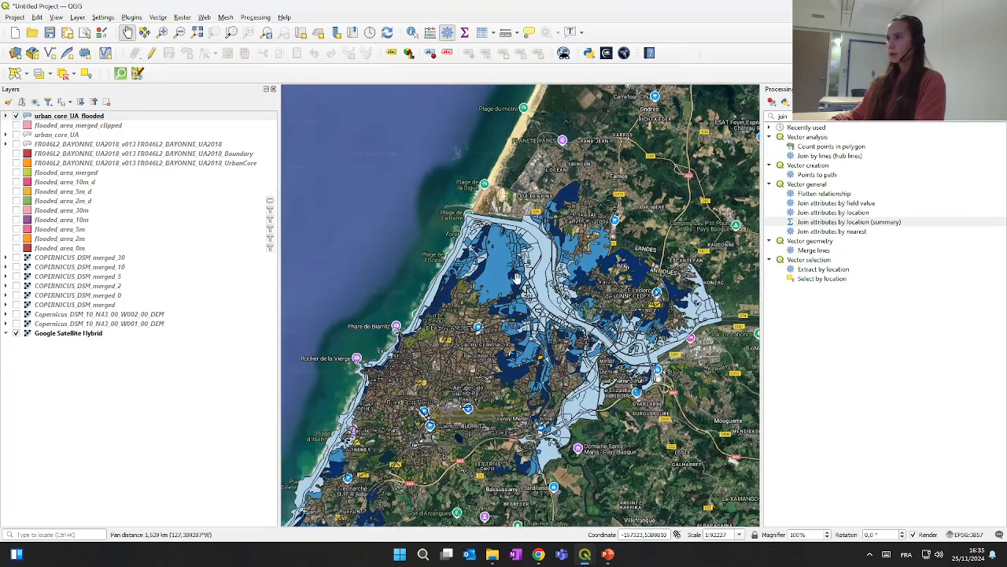
Step: Open the urban_core_UA_flooded symbology and set the legend label of category 3 to +2m
{"action": "left_click", "coordinate": [67, 117]}
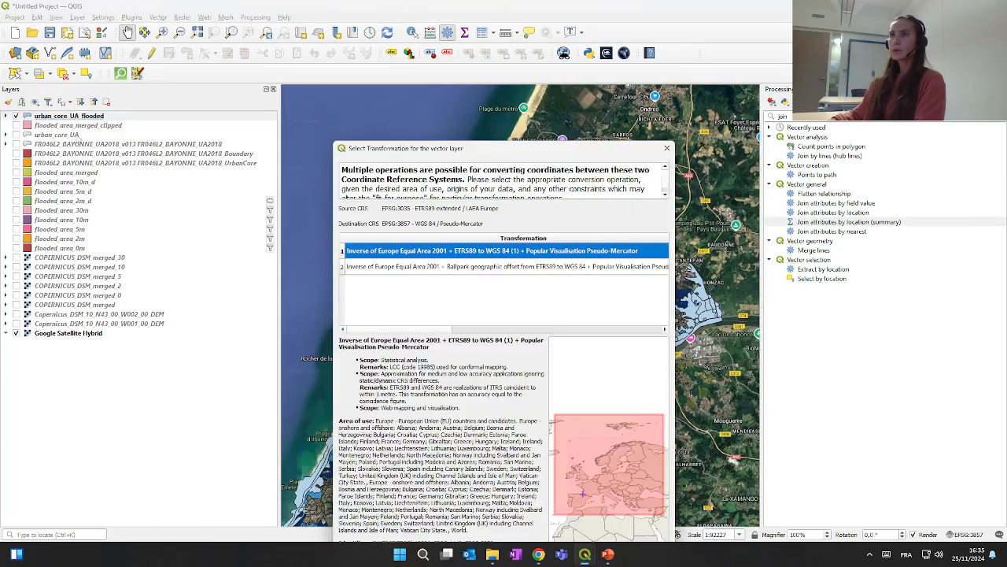
{"action": "left_click", "coordinate": [668, 149]}
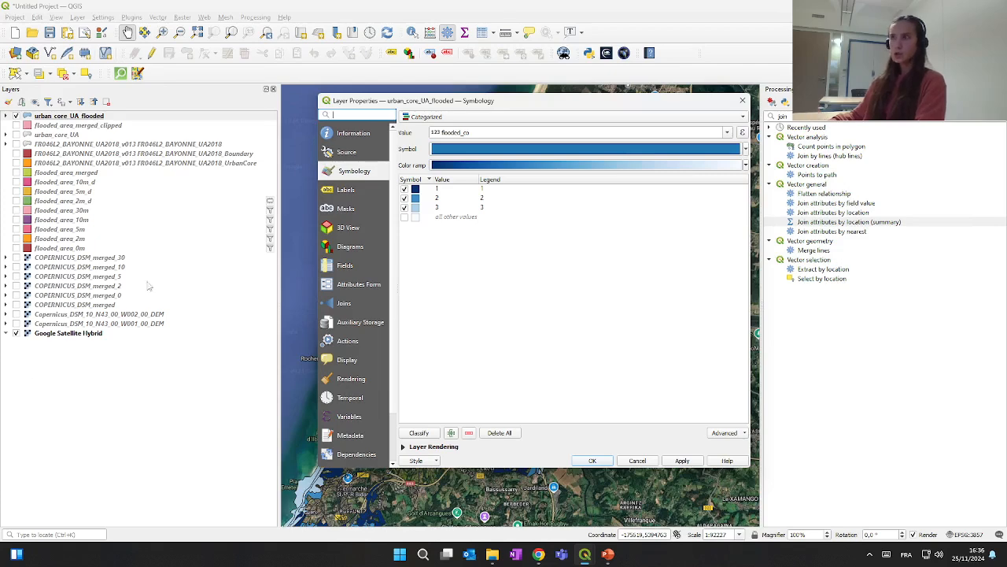
{"action": "left_click", "coordinate": [491, 208]}
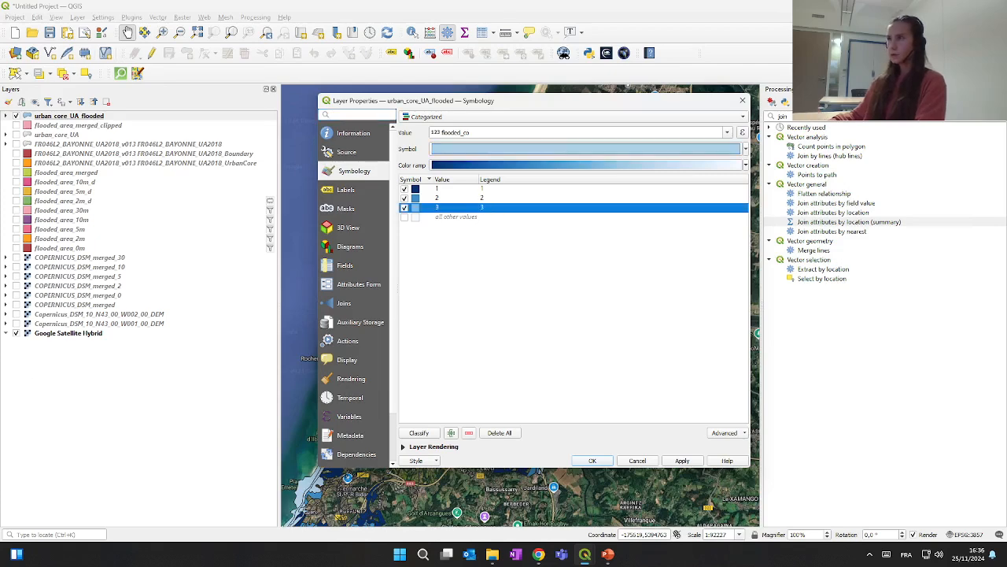
{"action": "double_click", "coordinate": [494, 208]}
{"action": "type", "text": "+2m"}
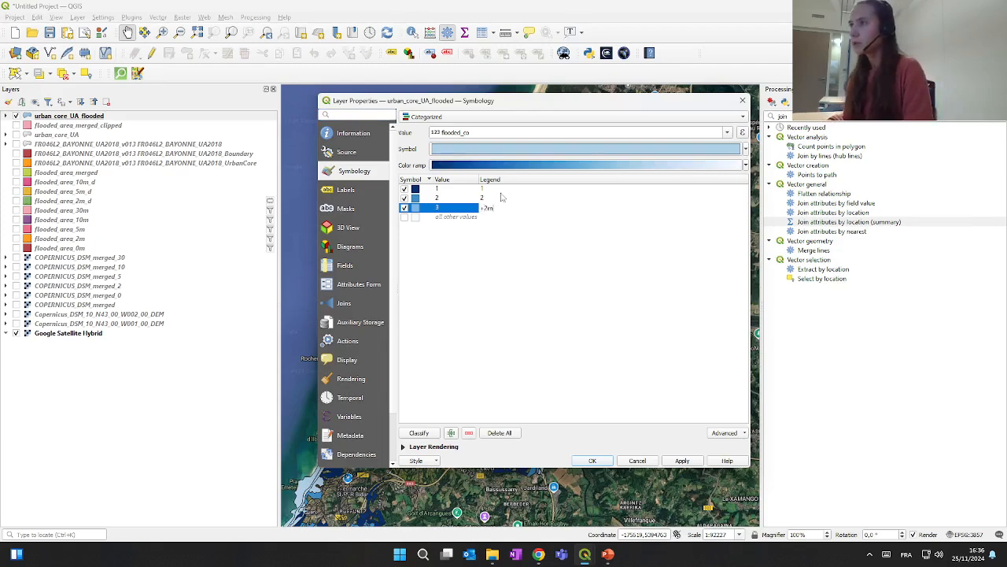
Step: Set the legend labels of category 2 to +5m and category 1 to +10m, and apply the symbology
{"action": "left_click", "coordinate": [502, 193]}
{"action": "left_click", "coordinate": [494, 202]}
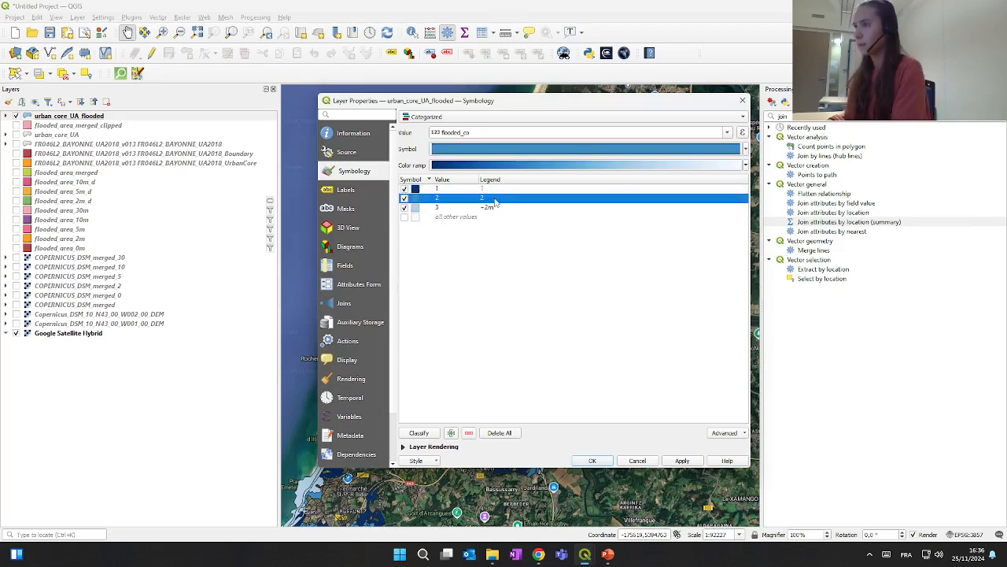
{"action": "double_click", "coordinate": [496, 202]}
{"action": "type", "text": "+5"}
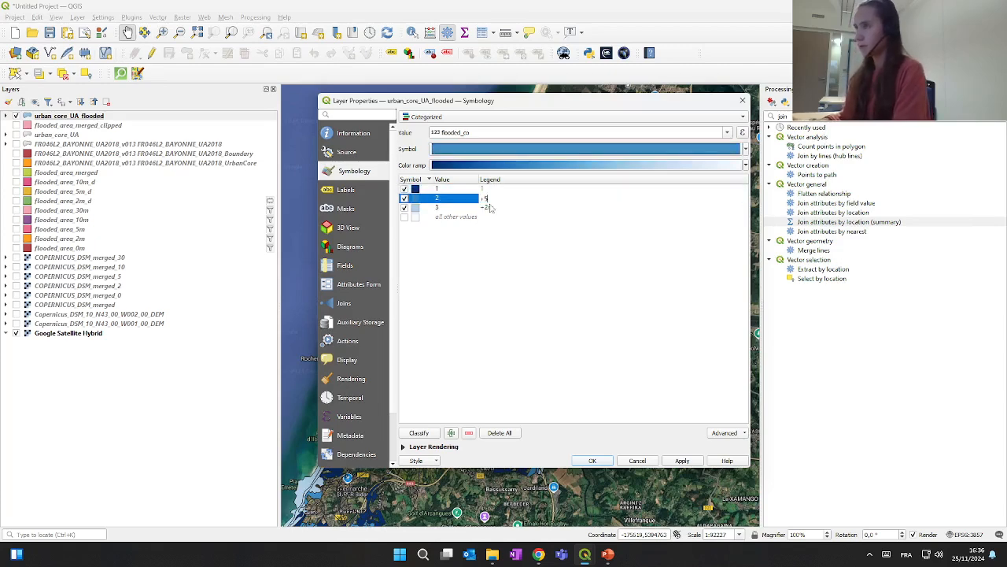
{"action": "type", "text": "m"}
{"action": "double_click", "coordinate": [488, 190]}
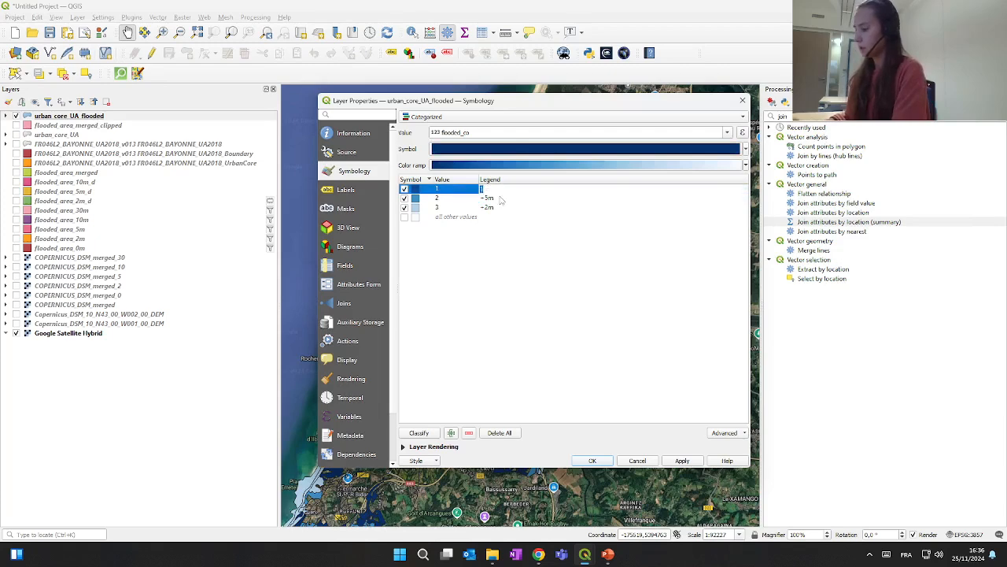
{"action": "type", "text": "+10m"}
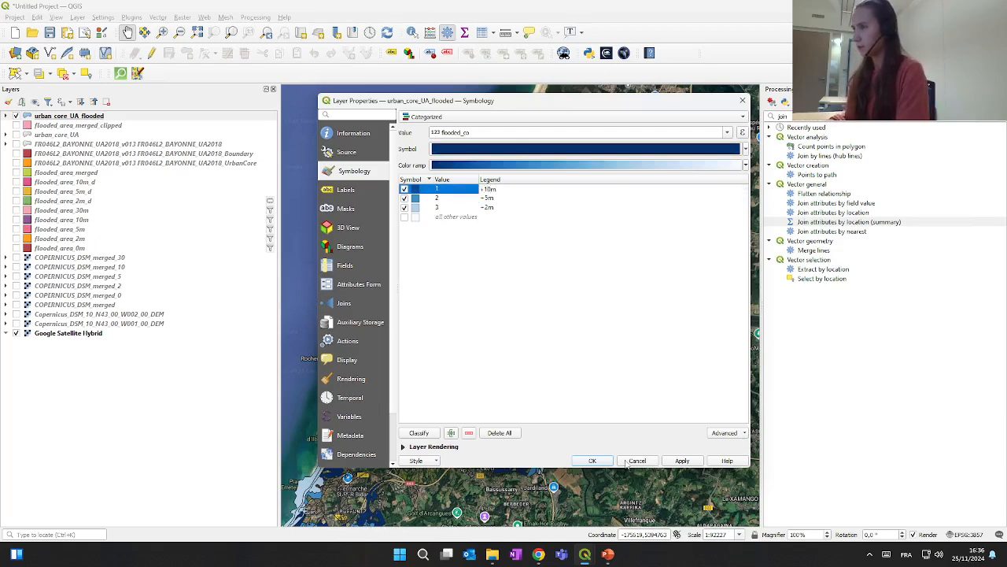
{"action": "left_click", "coordinate": [675, 463]}
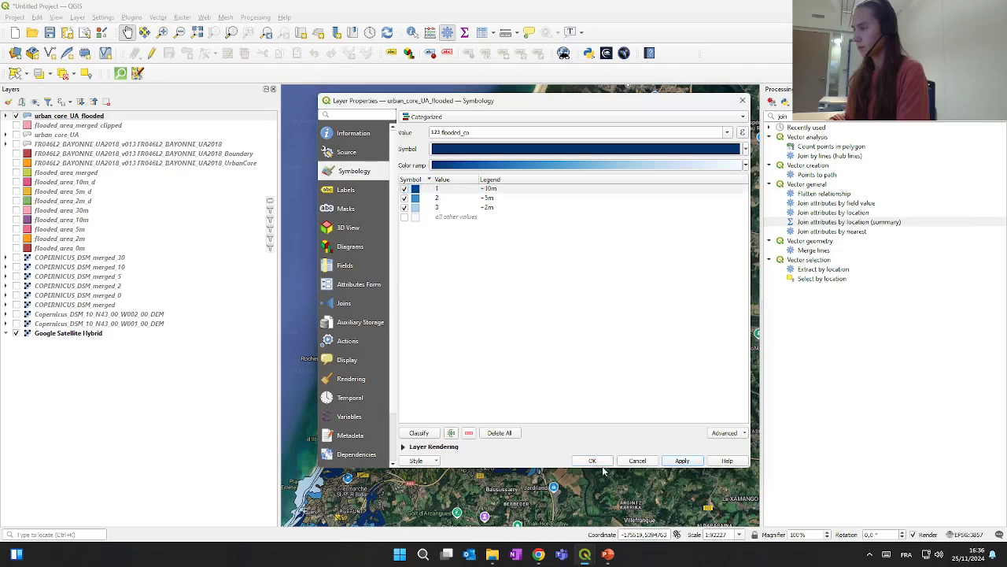
{"action": "left_click", "coordinate": [600, 463]}
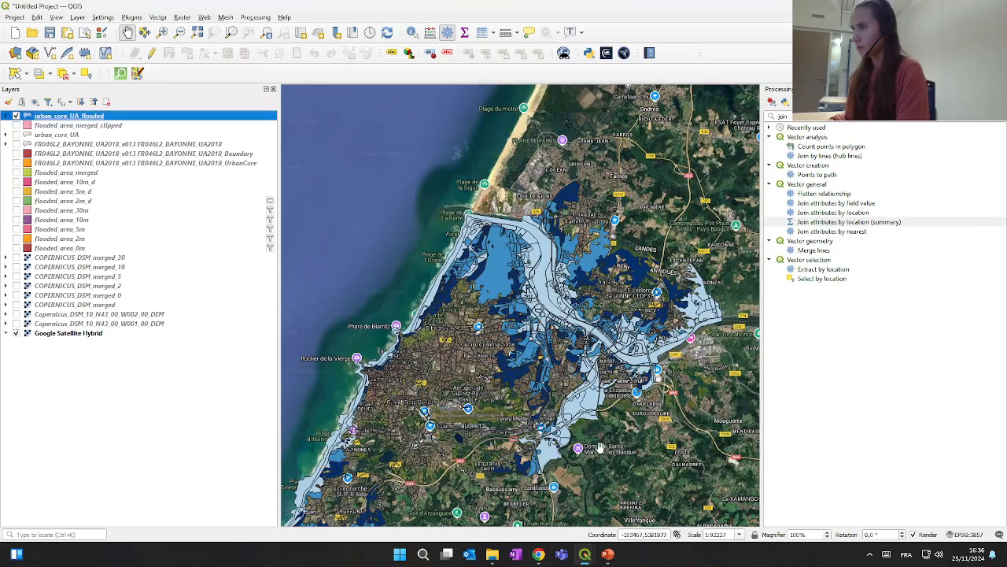
Step: Expand the urban_core_UA_flooded legend and compare flood extents by hiding the +10m and +5m classes and showing them again one at a time
{"action": "left_click", "coordinate": [7, 116]}
{"action": "left_click", "coordinate": [27, 126]}
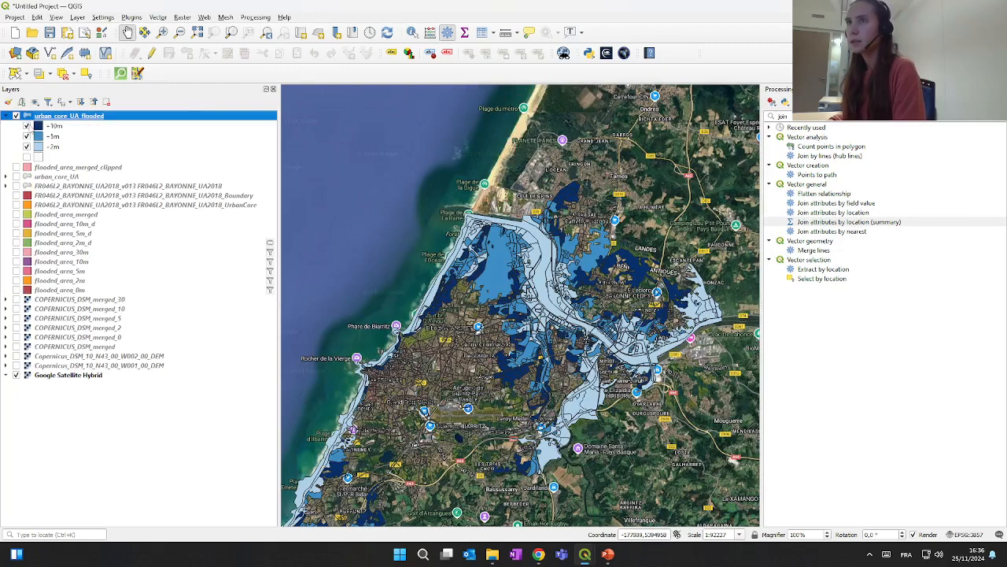
{"action": "left_click", "coordinate": [27, 136]}
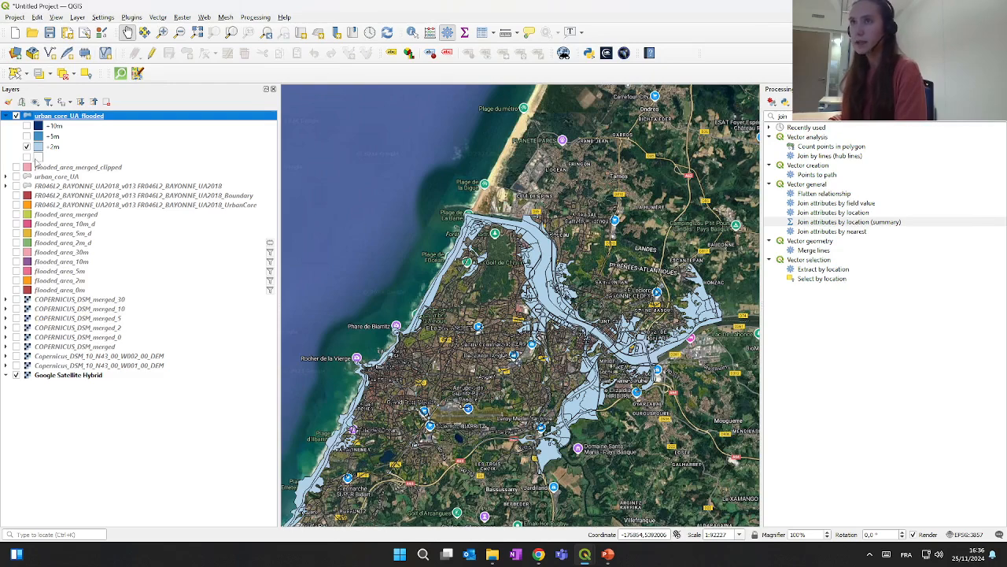
{"action": "left_click", "coordinate": [26, 136]}
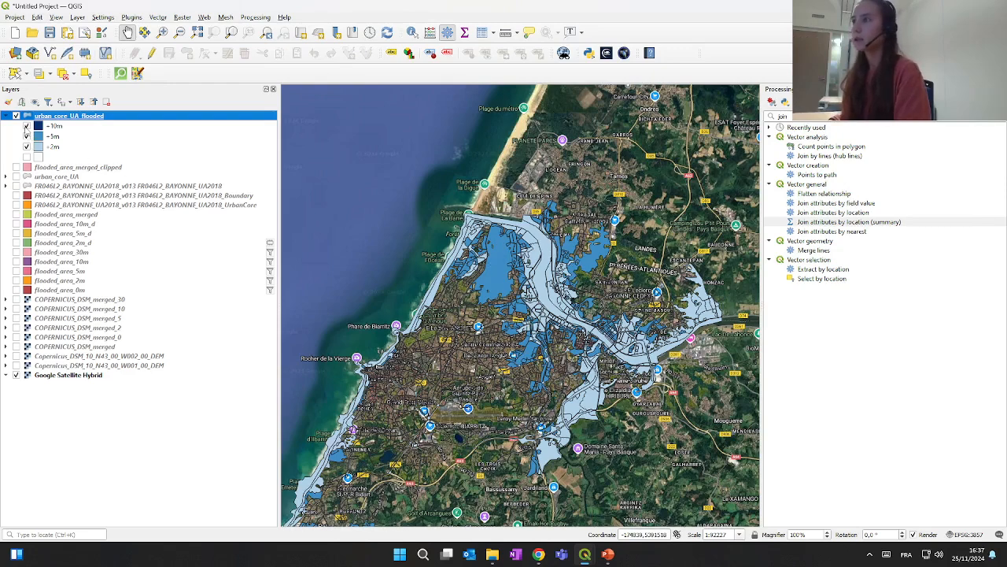
{"action": "left_click", "coordinate": [26, 126]}
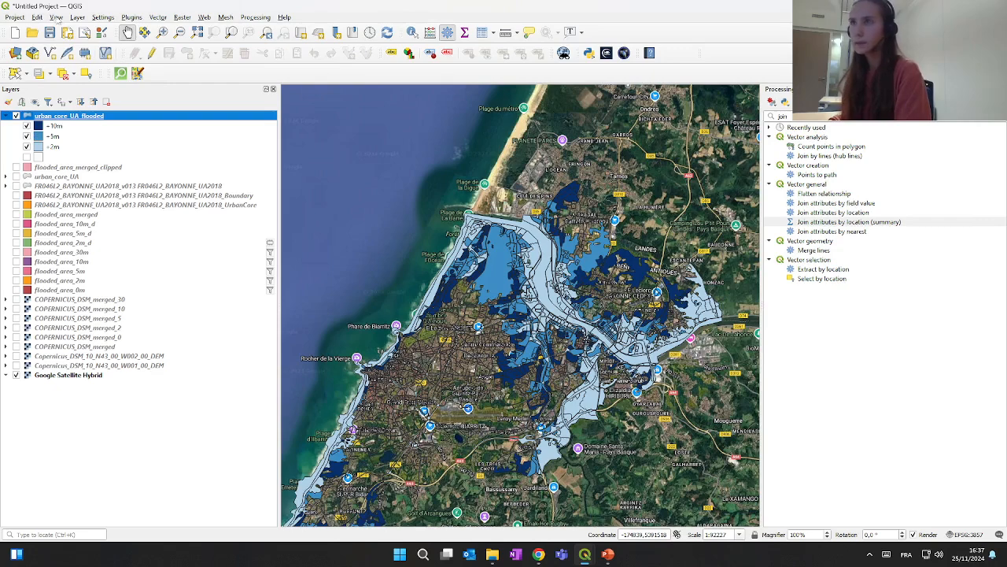
Step: Filter urban_core_UA_flooded to features with the expression "Pop2018" > 0
{"action": "right_click", "coordinate": [106, 116]}
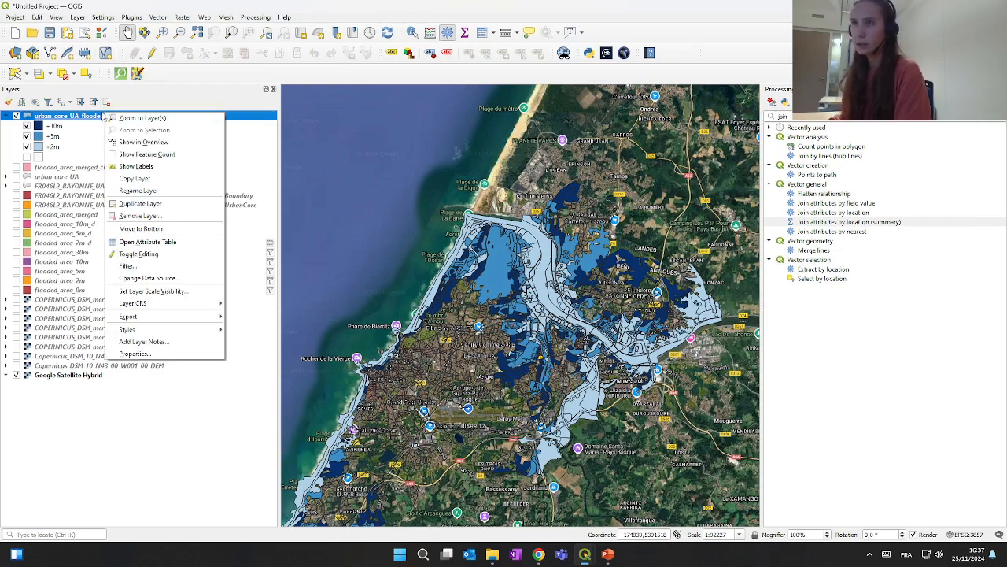
{"action": "left_click", "coordinate": [132, 265]}
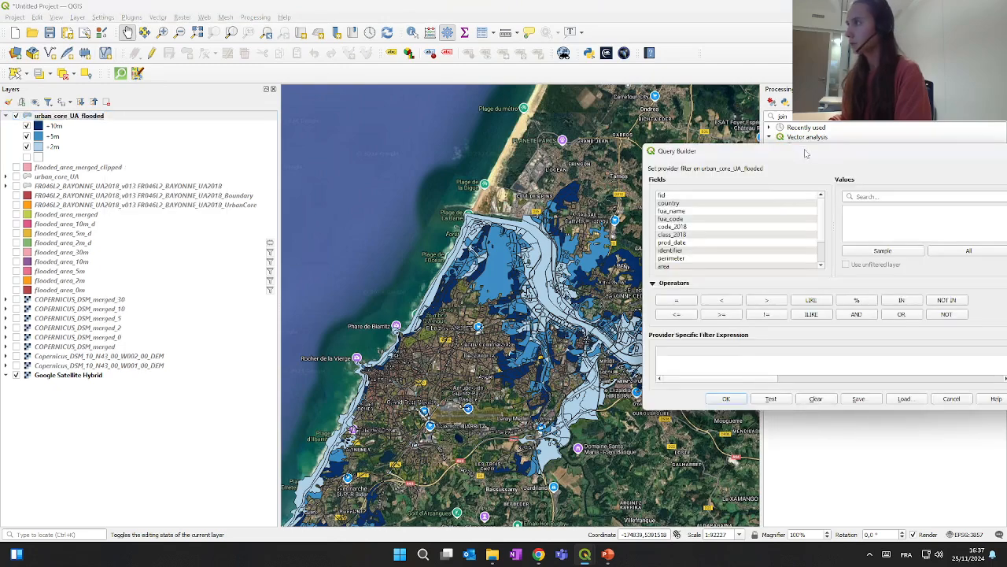
{"action": "scroll", "coordinate": [462, 224], "scroll_direction": "down", "scroll_amount": 2}
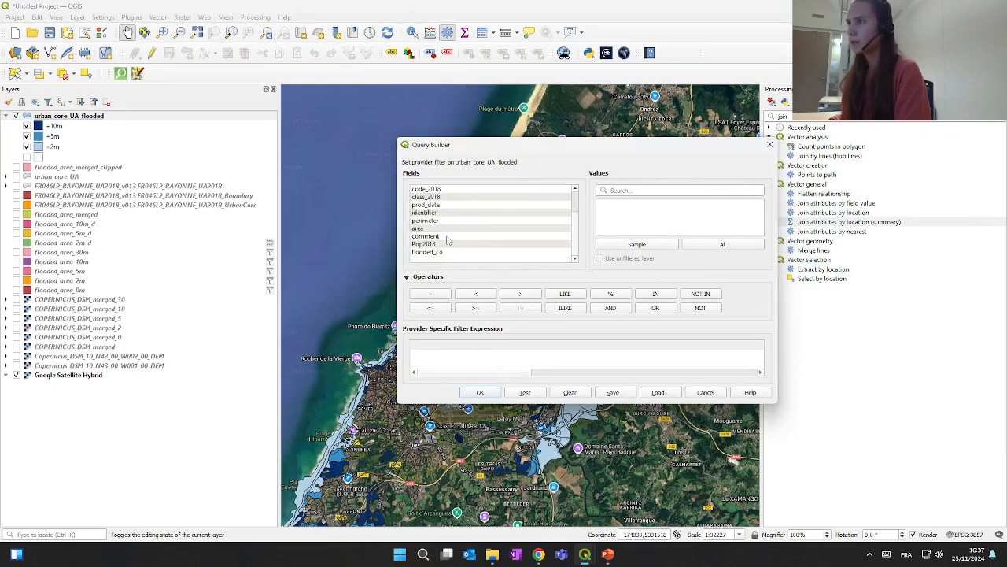
{"action": "double_click", "coordinate": [425, 244]}
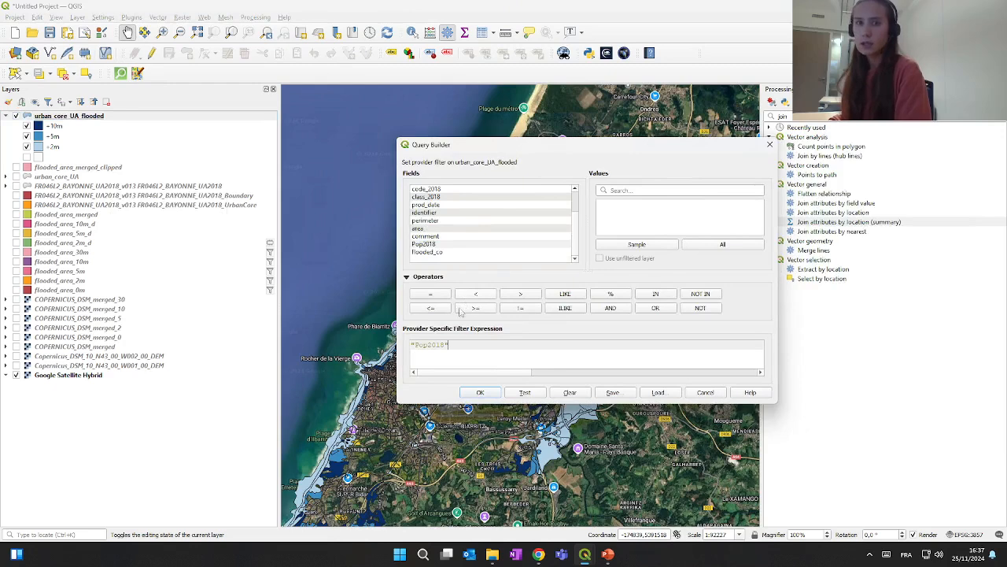
{"action": "left_click", "coordinate": [534, 293]}
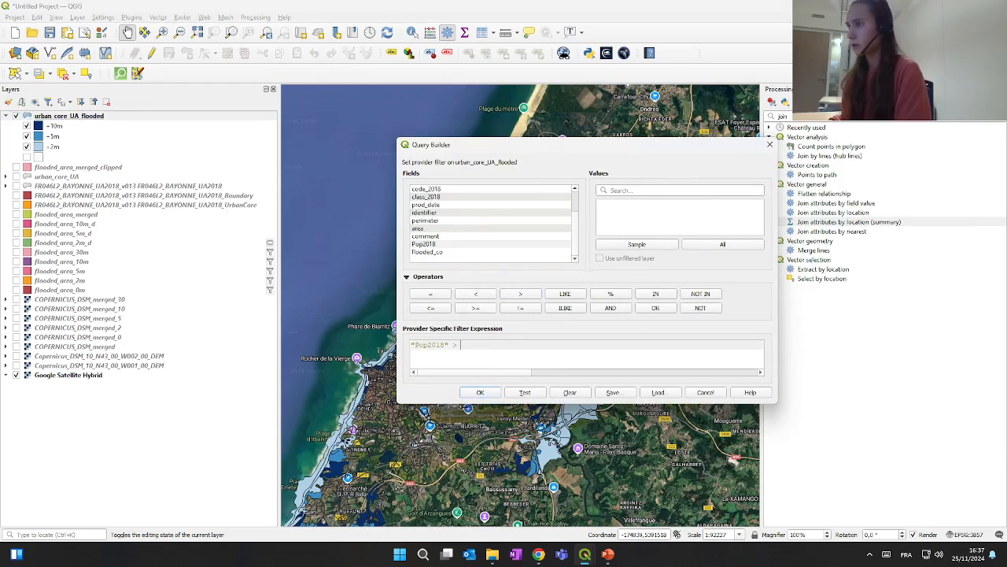
{"action": "left_click", "coordinate": [480, 392]}
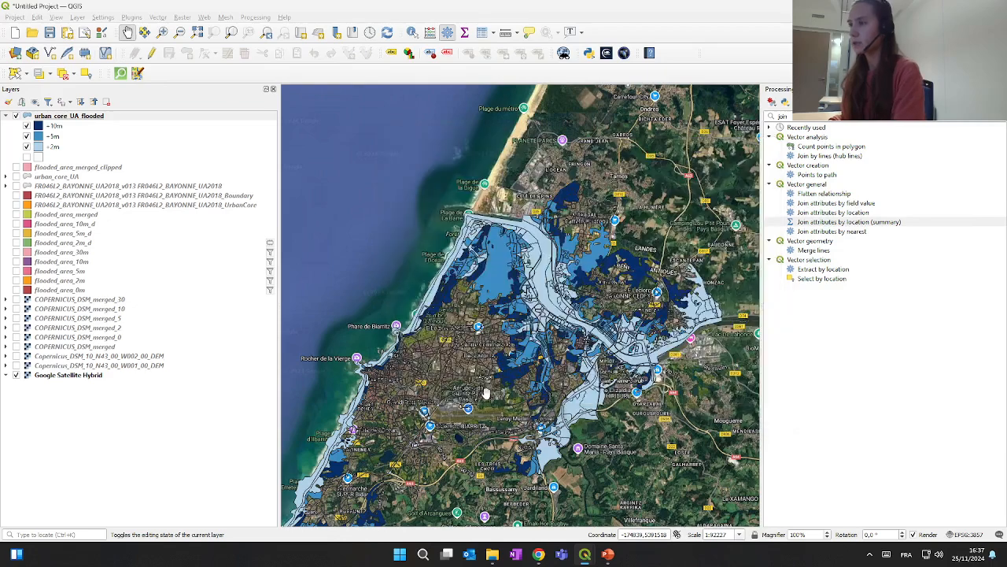
{"action": "left_click_drag", "start_coordinate": [486, 392], "coordinate": [512, 354]}
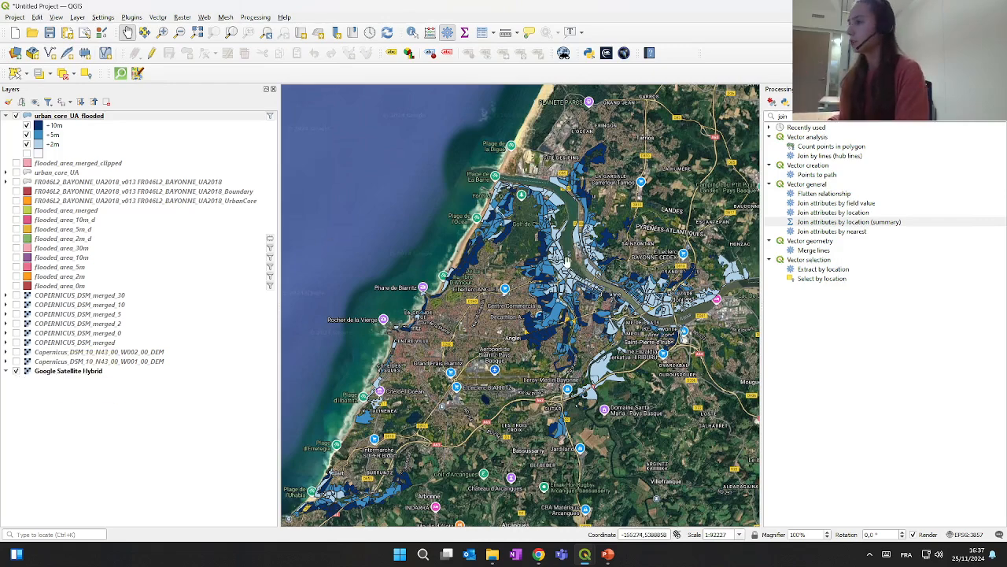
{"action": "scroll", "coordinate": [562, 256], "scroll_direction": "down", "scroll_amount": 2}
{"action": "scroll", "coordinate": [554, 249], "scroll_direction": "up", "scroll_amount": 2}
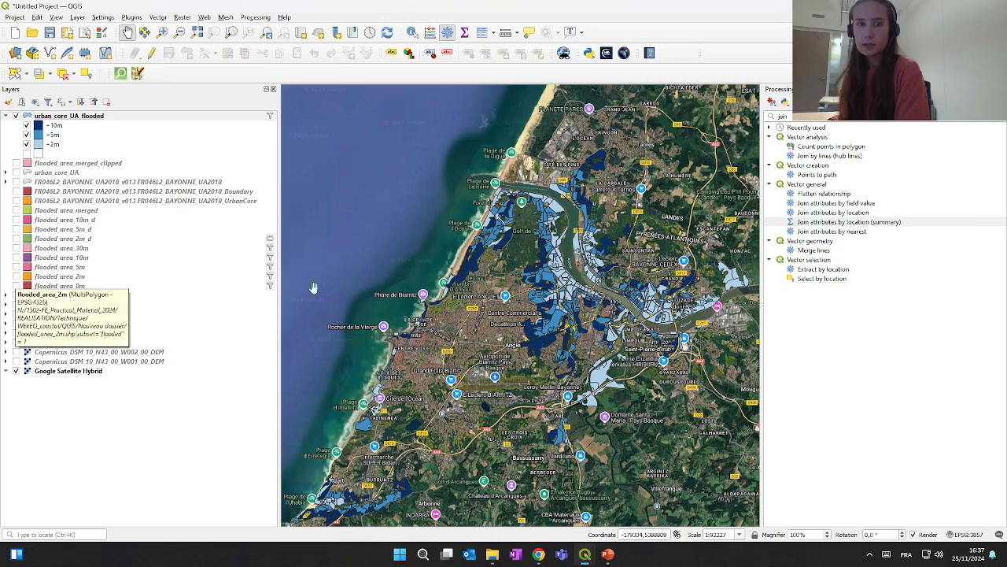
{"action": "left_click_drag", "start_coordinate": [542, 202], "coordinate": [520, 183]}
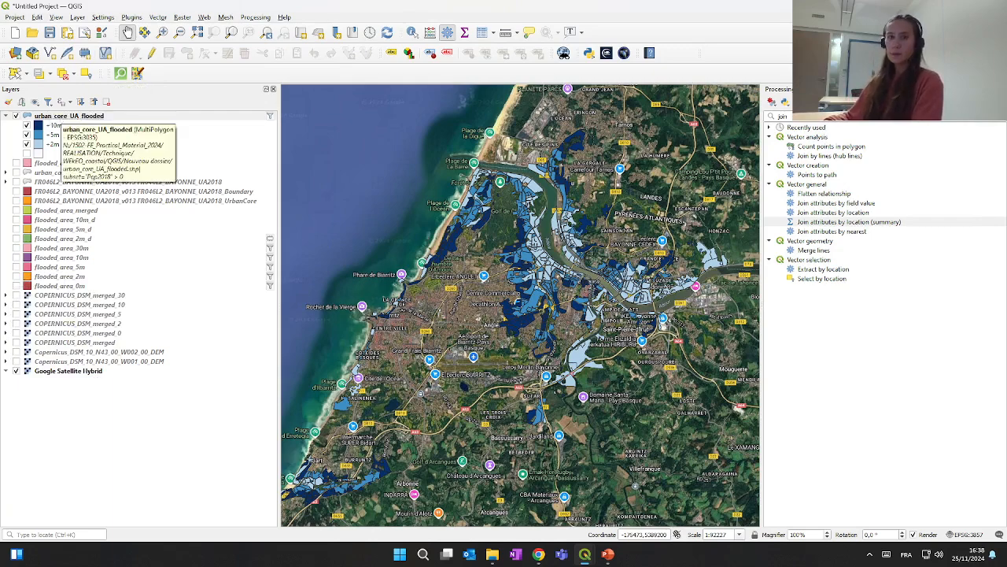
Step: Duplicate the filtered urban_core_UA_flooded layer and move the copy above the original in the layer order
{"action": "right_click", "coordinate": [87, 117]}
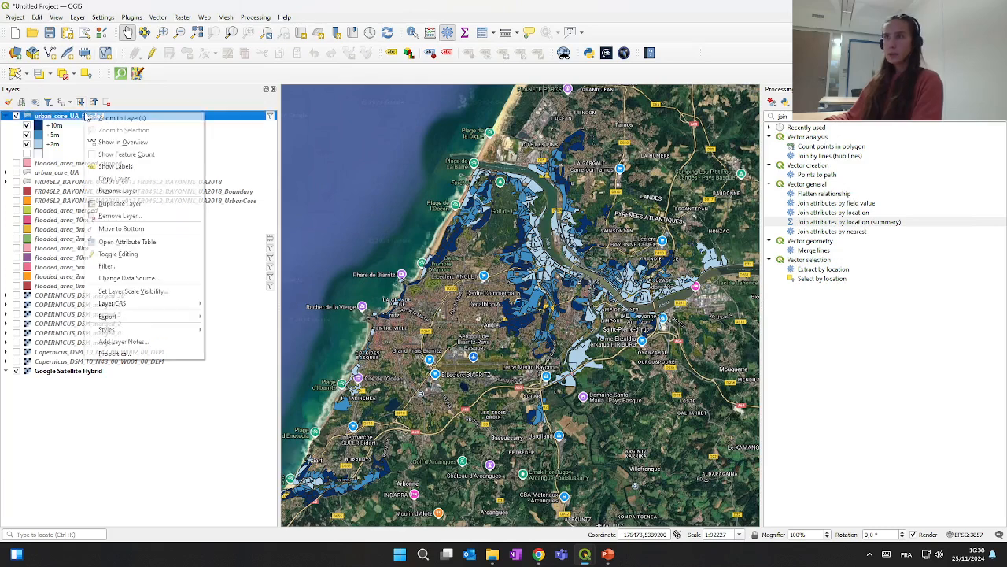
{"action": "left_click", "coordinate": [117, 203]}
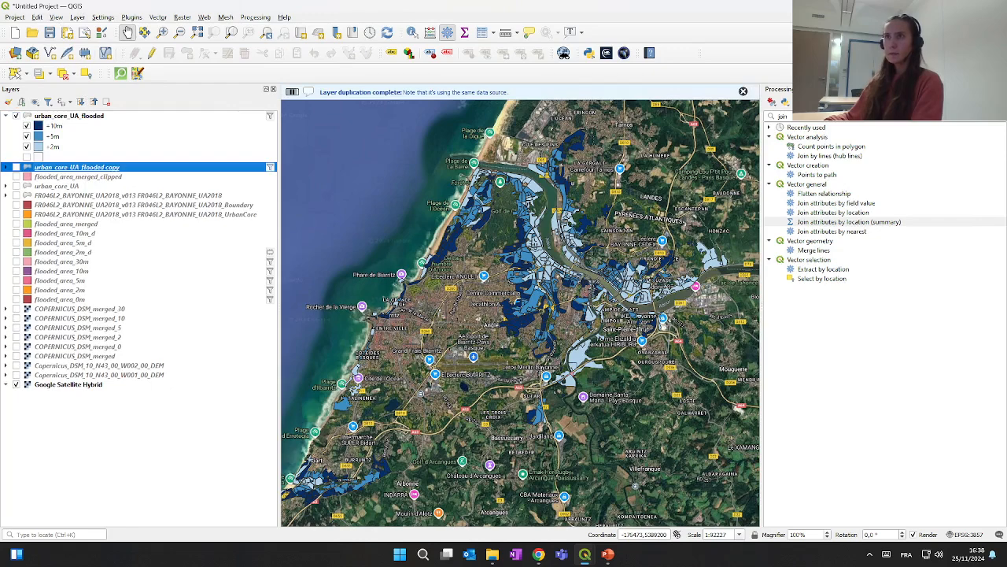
{"action": "left_click_drag", "start_coordinate": [72, 170], "coordinate": [88, 118]}
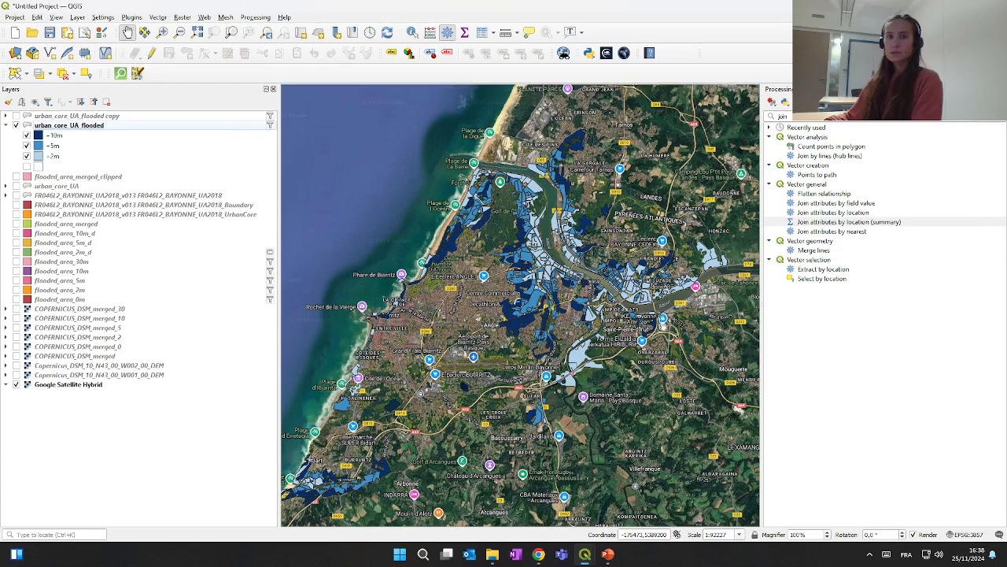
Step: Hide the original urban_core_UA_flooded layer, show the copy and expand its legend
{"action": "left_click", "coordinate": [16, 125]}
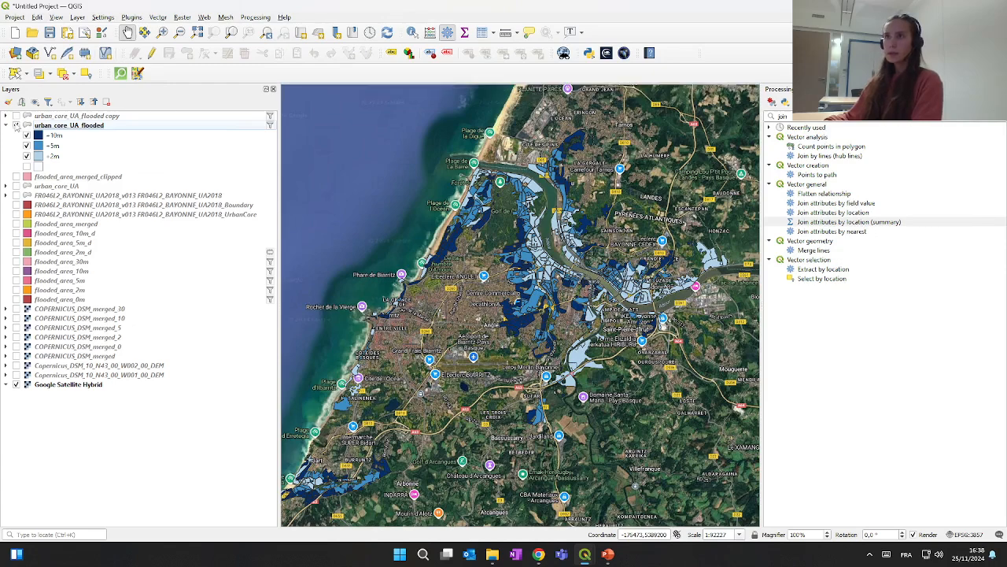
{"action": "left_click", "coordinate": [16, 115]}
{"action": "left_click", "coordinate": [6, 117]}
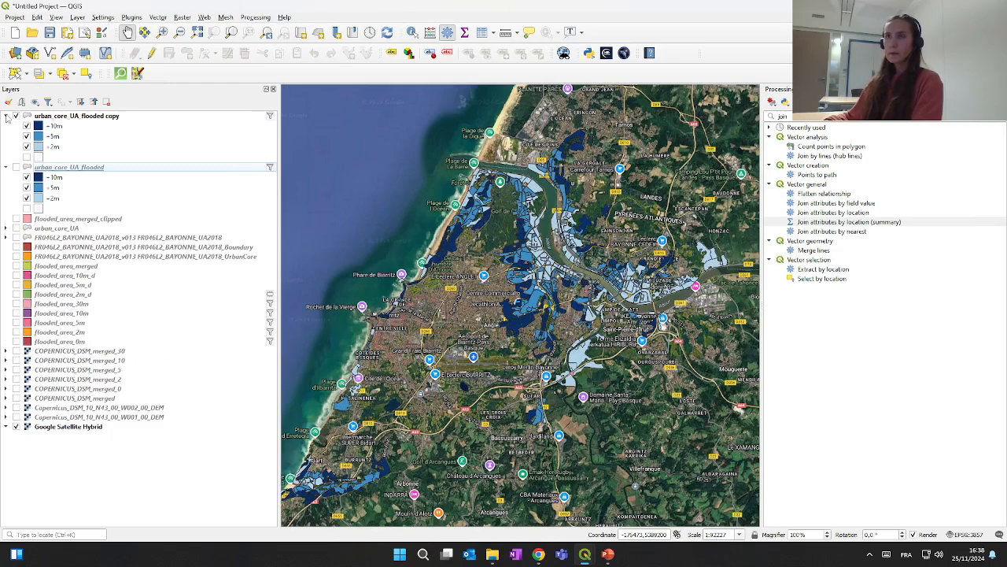
Step: Set the symbology of the urban_core_UA_flooded copy to Graduated with Pop2018 as the value
{"action": "left_click", "coordinate": [93, 118]}
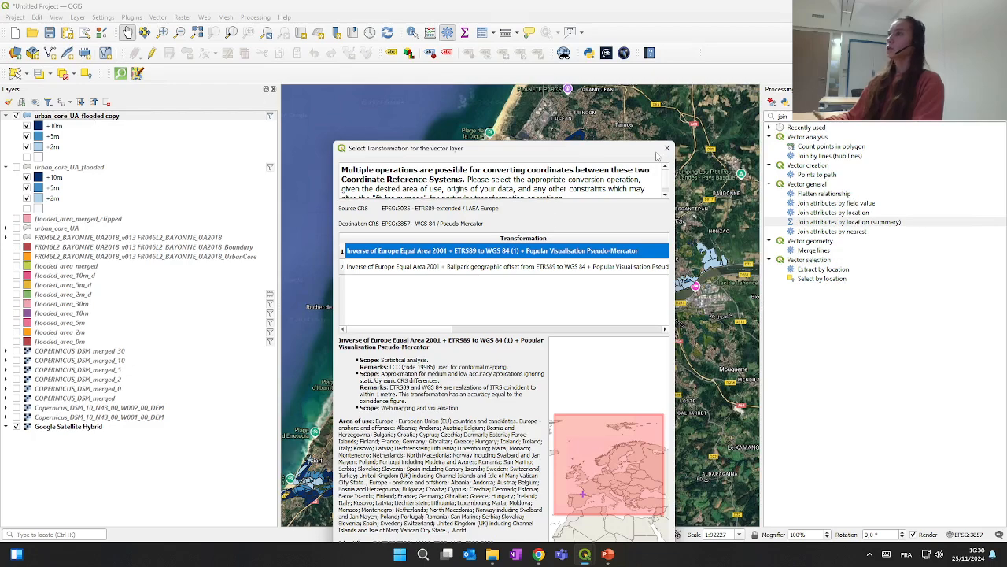
{"action": "left_click", "coordinate": [667, 148]}
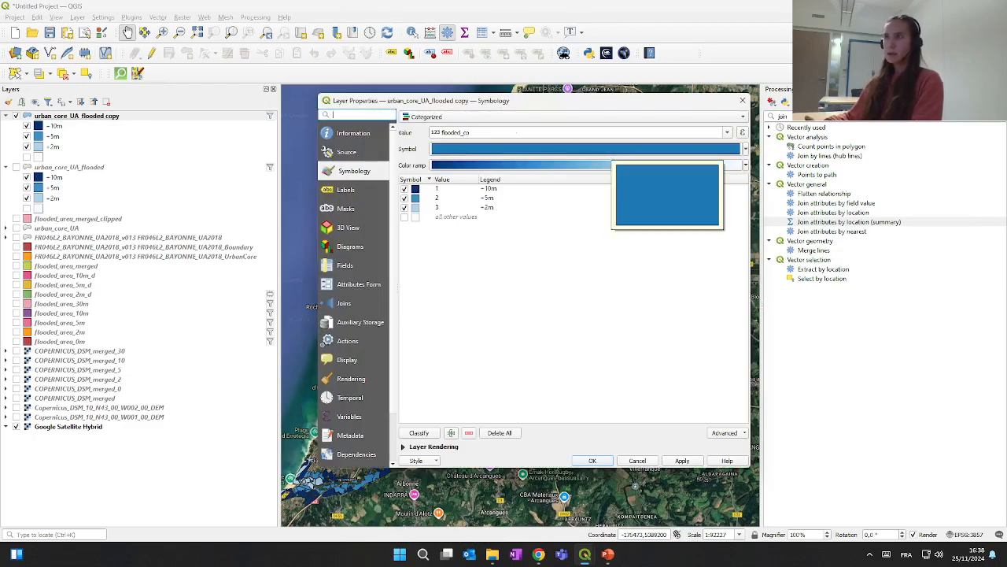
{"action": "left_click", "coordinate": [505, 119]}
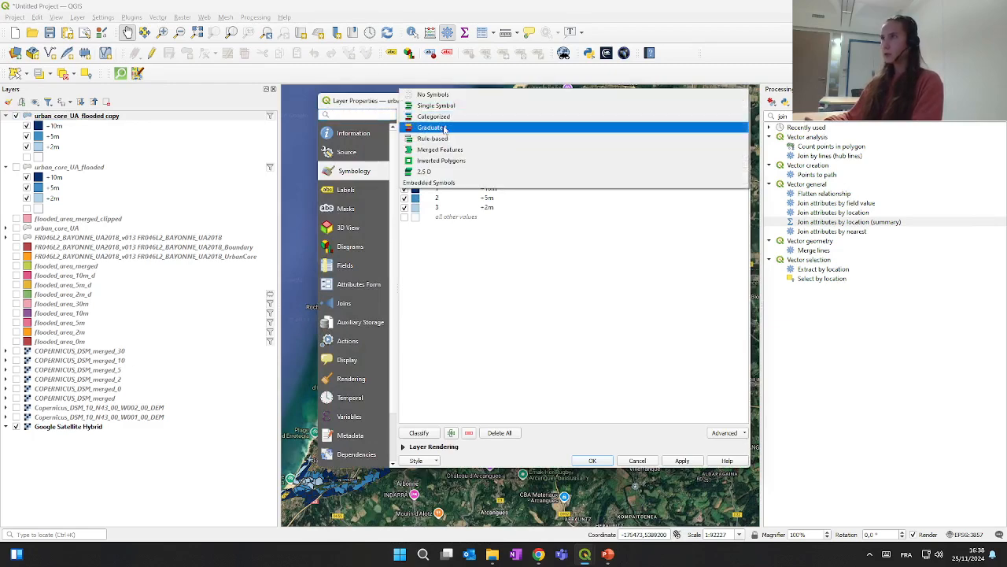
{"action": "left_click", "coordinate": [506, 128]}
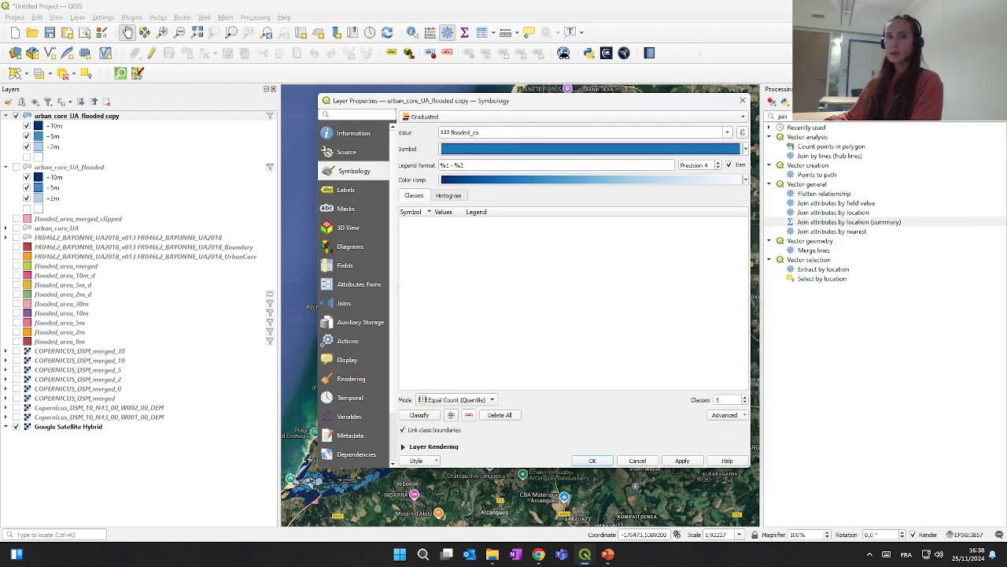
{"action": "left_click", "coordinate": [727, 133]}
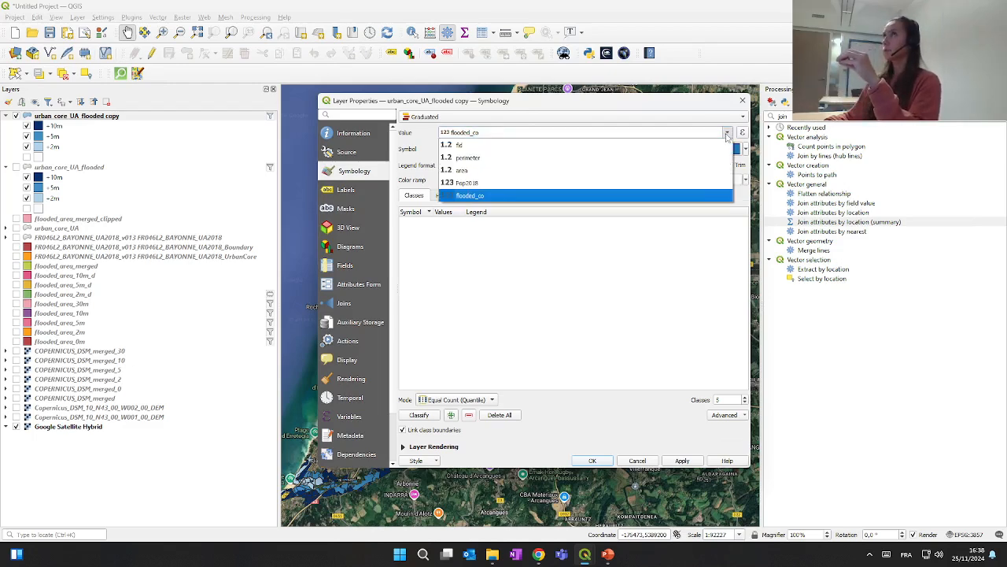
{"action": "left_click", "coordinate": [483, 183]}
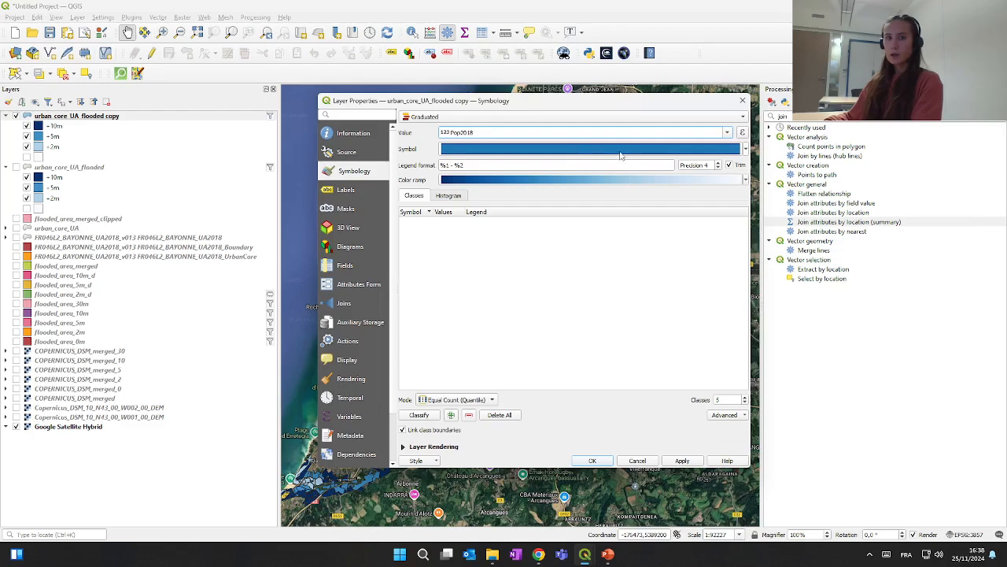
Step: Set the graduated symbol colour to red and the colour ramp to Reds for the urban_core_UA_flooded copy
{"action": "left_click", "coordinate": [743, 149]}
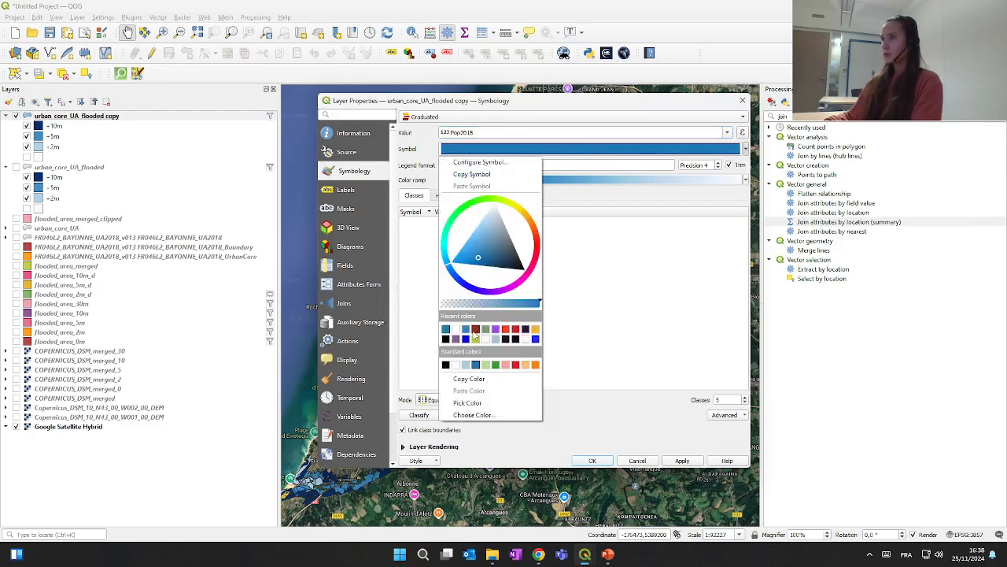
{"action": "left_click", "coordinate": [516, 365]}
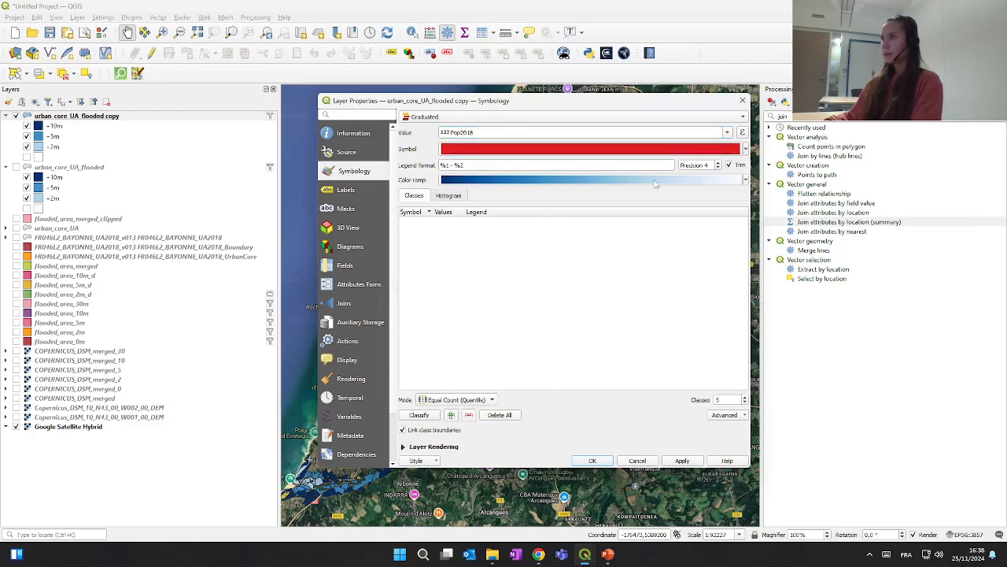
{"action": "left_click", "coordinate": [740, 180]}
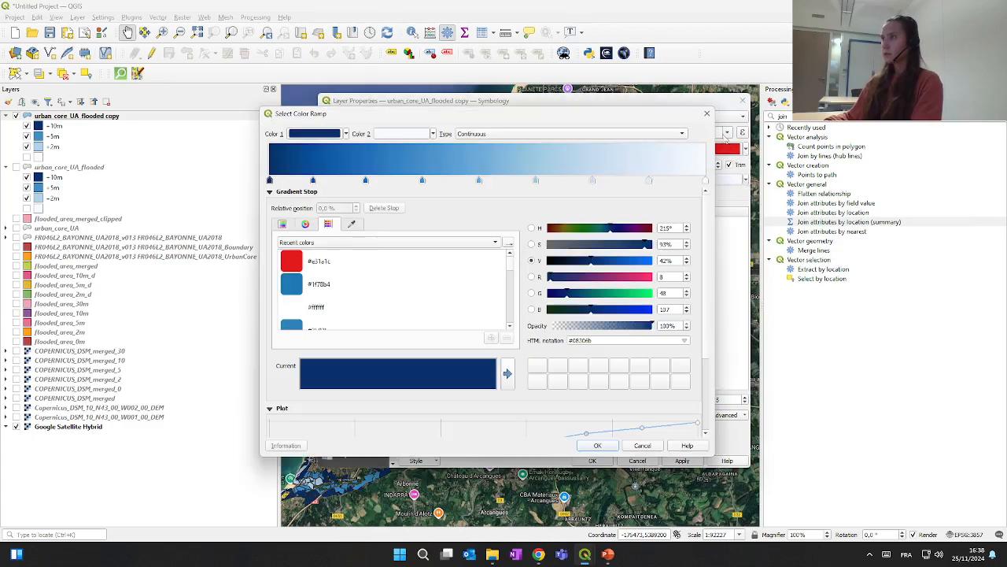
{"action": "left_click", "coordinate": [707, 113]}
{"action": "left_click", "coordinate": [745, 180]}
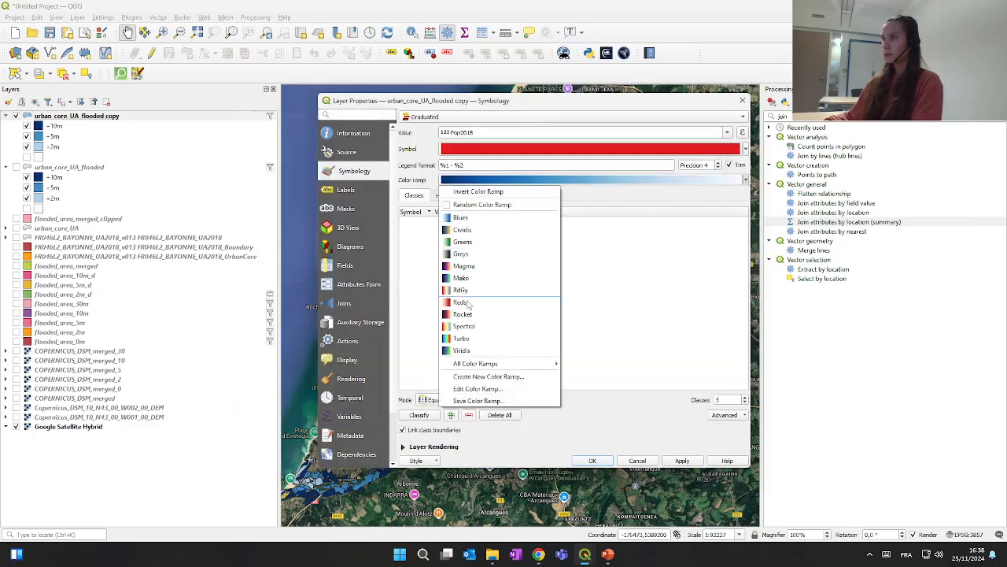
{"action": "left_click", "coordinate": [472, 301]}
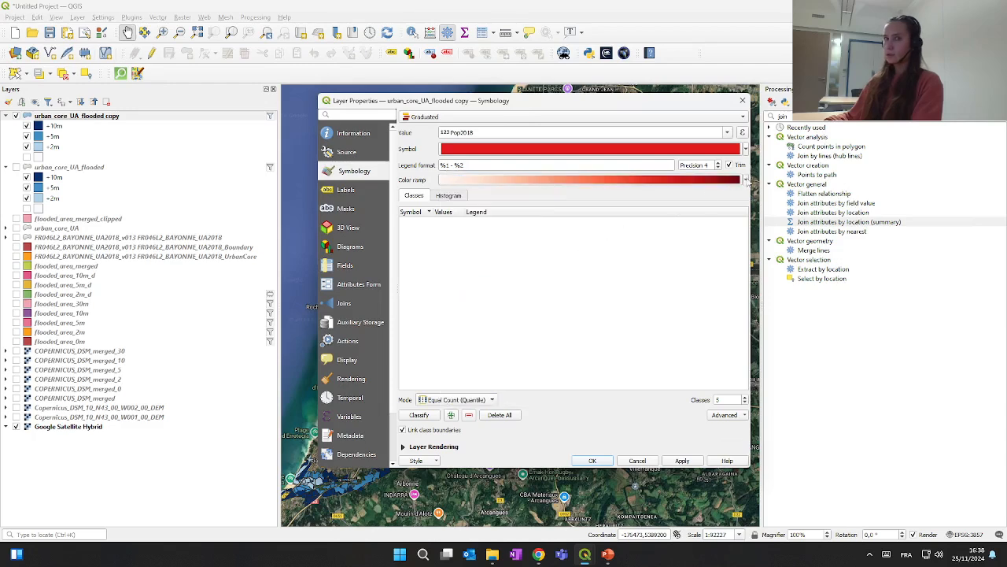
{"action": "left_click", "coordinate": [745, 180]}
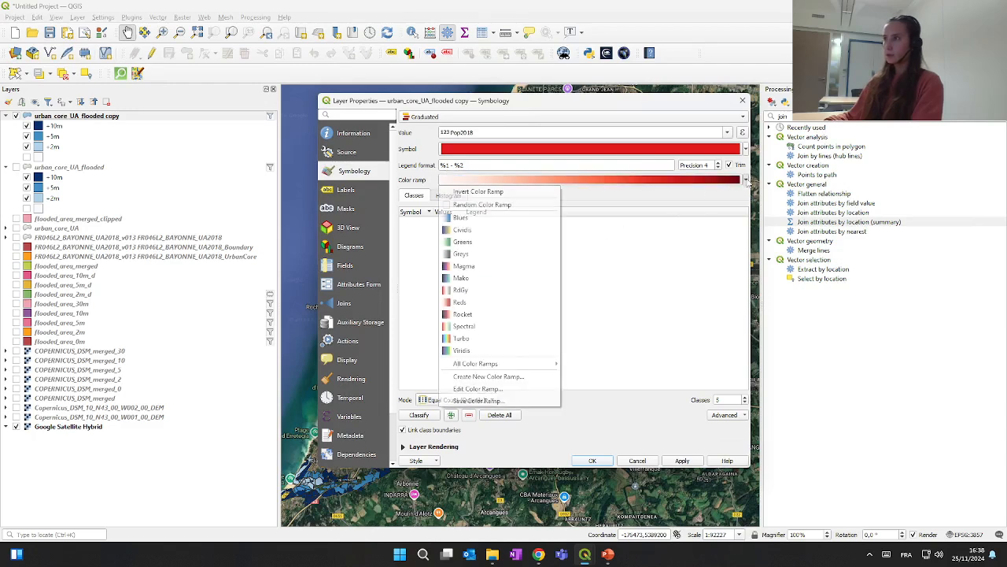
{"action": "left_click", "coordinate": [690, 191]}
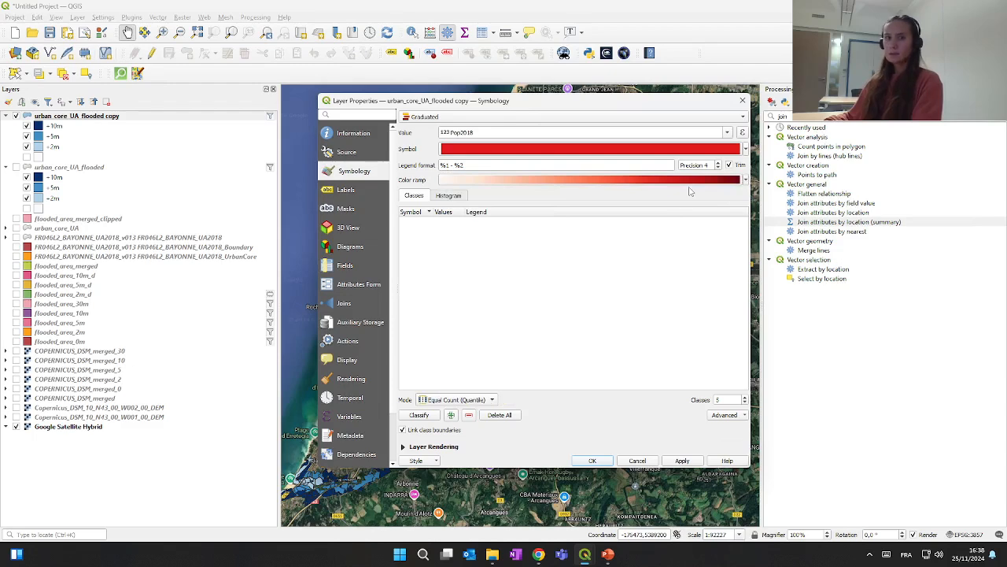
Step: Lower the legend precision and classify Pop2018 with the Natural Breaks (Jenks) mode
{"action": "left_click", "coordinate": [718, 168]}
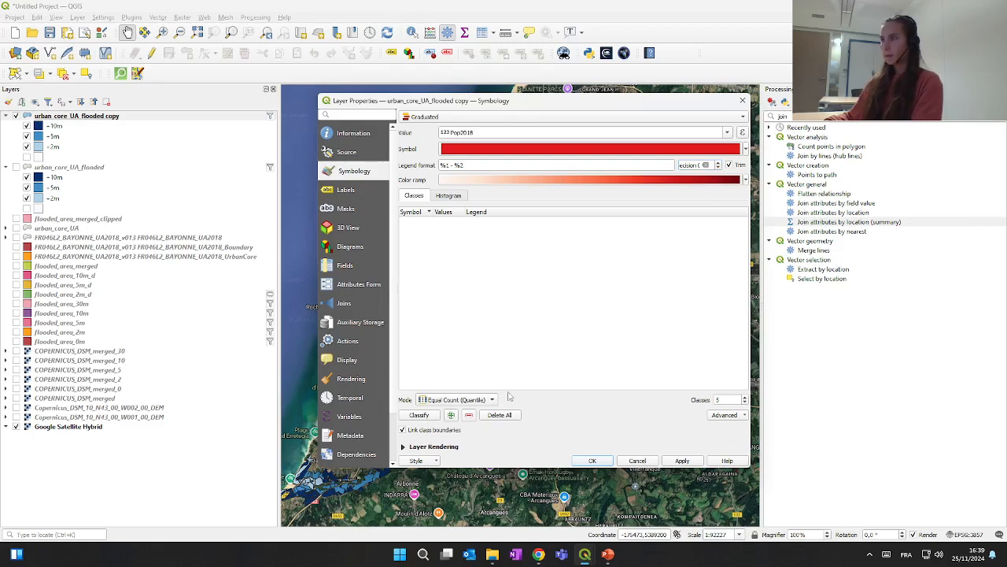
{"action": "left_click", "coordinate": [476, 401]}
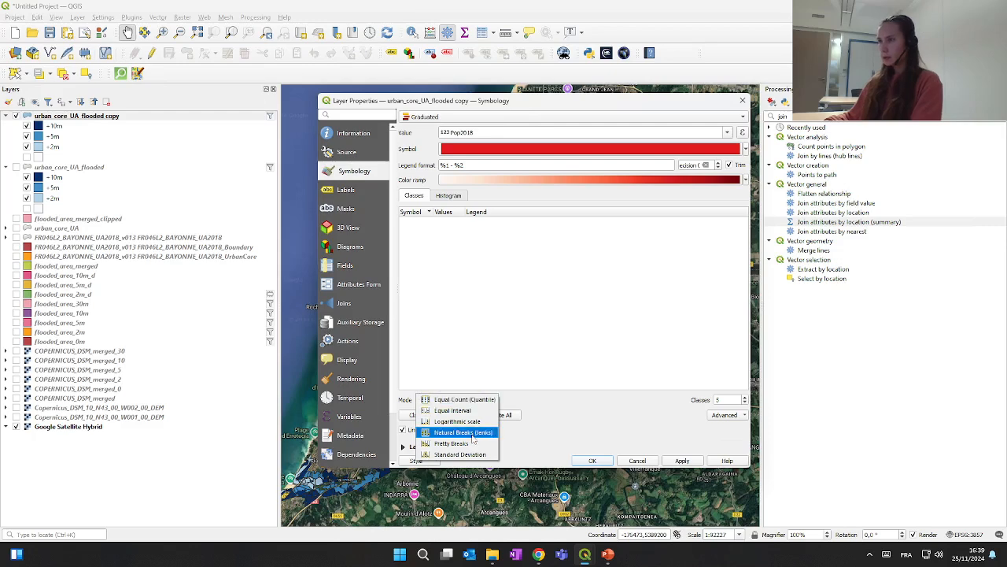
{"action": "left_click", "coordinate": [470, 432]}
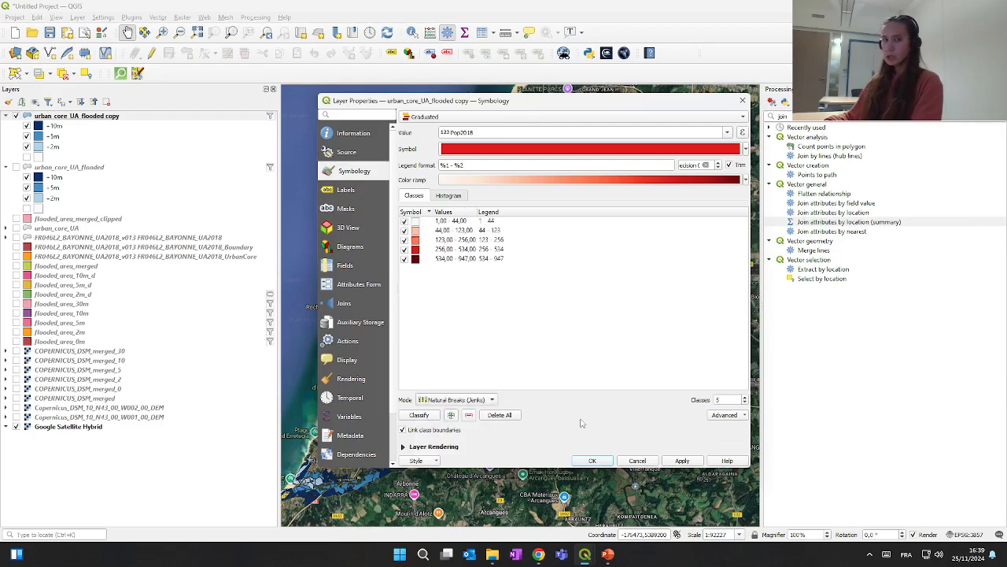
Step: Increase the number of classes to 10, reclassify, and apply the graduated symbology to the layer
{"action": "left_click", "coordinate": [744, 397]}
{"action": "left_click", "coordinate": [744, 398]}
{"action": "left_click", "coordinate": [744, 398]}
{"action": "left_click", "coordinate": [744, 397]}
{"action": "left_click", "coordinate": [744, 397]}
{"action": "left_click", "coordinate": [744, 398]}
{"action": "left_click", "coordinate": [745, 402]}
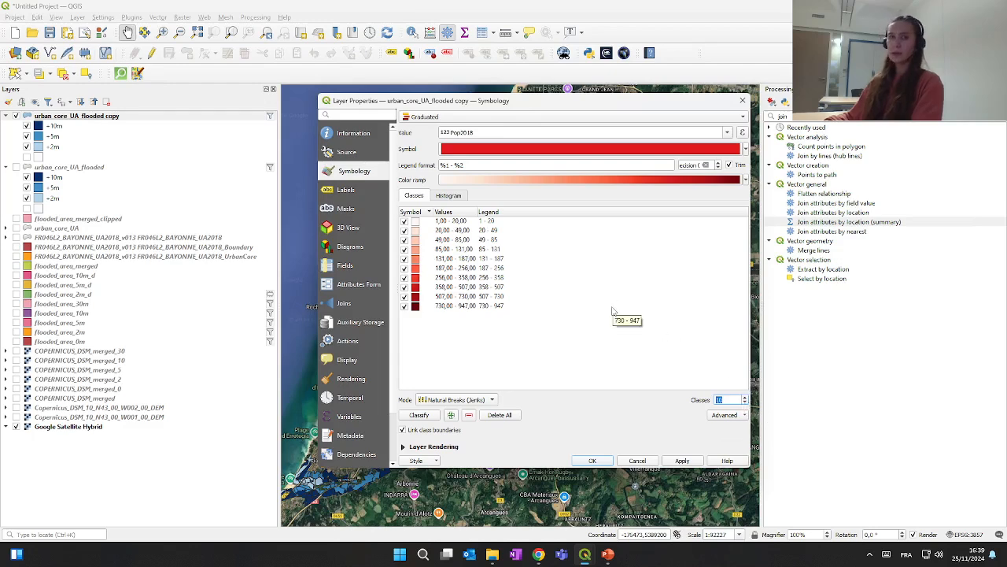
{"action": "left_click", "coordinate": [420, 415]}
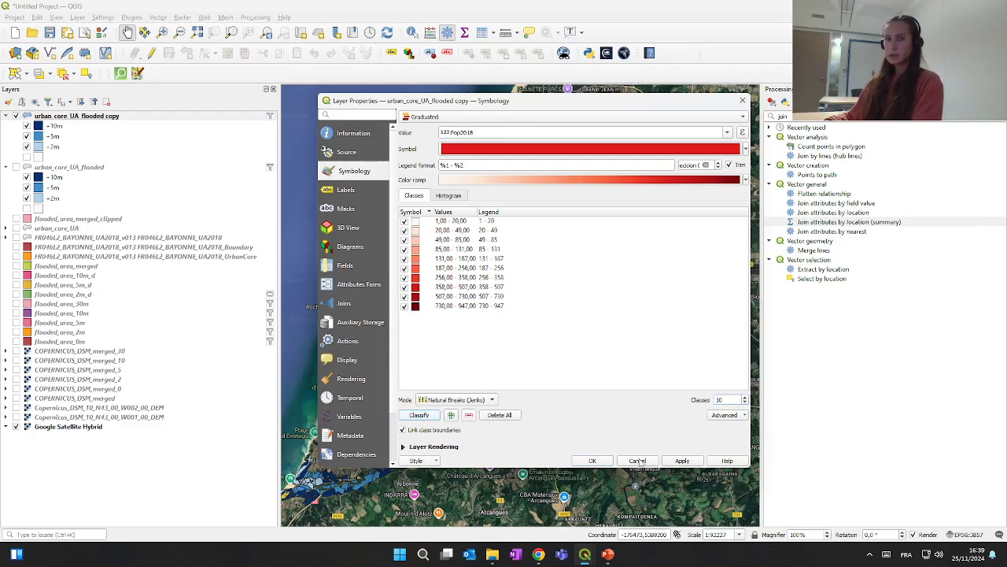
{"action": "left_click", "coordinate": [682, 461]}
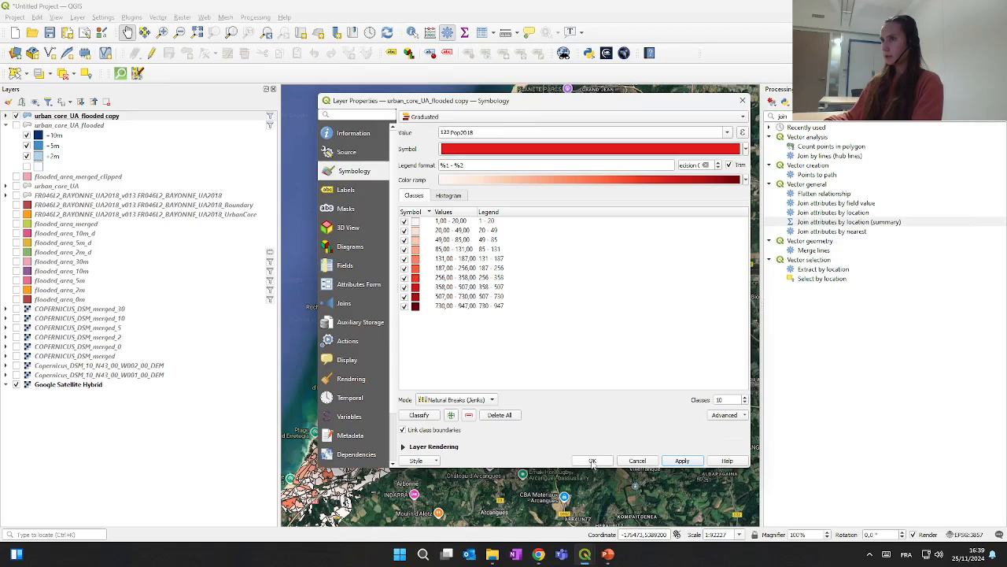
{"action": "left_click", "coordinate": [593, 462]}
Step: Expand the legend of the urban_core_UA_flooded copy and check its provider filter against the map
{"action": "left_click_drag", "start_coordinate": [471, 322], "coordinate": [526, 296]}
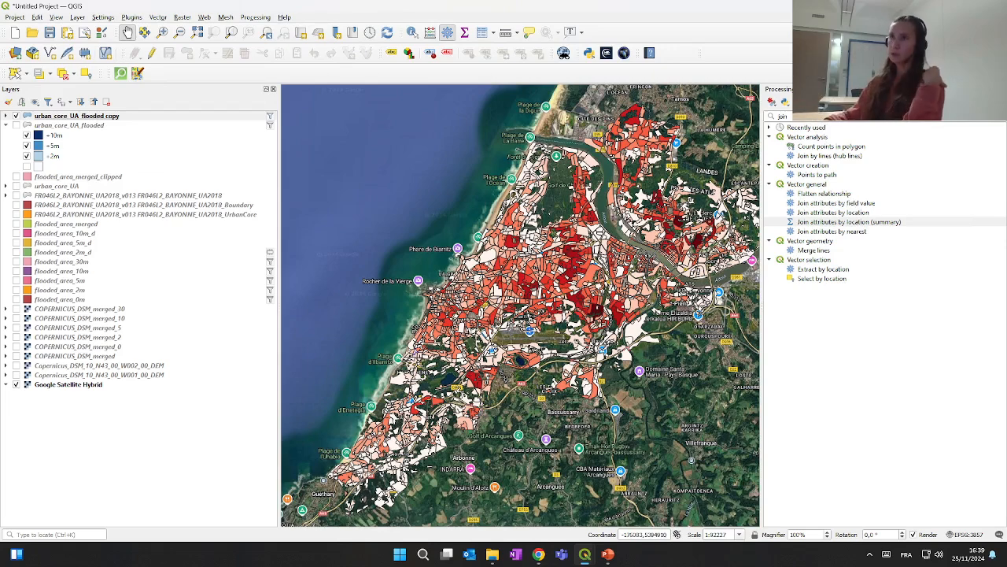
{"action": "left_click", "coordinate": [8, 116]}
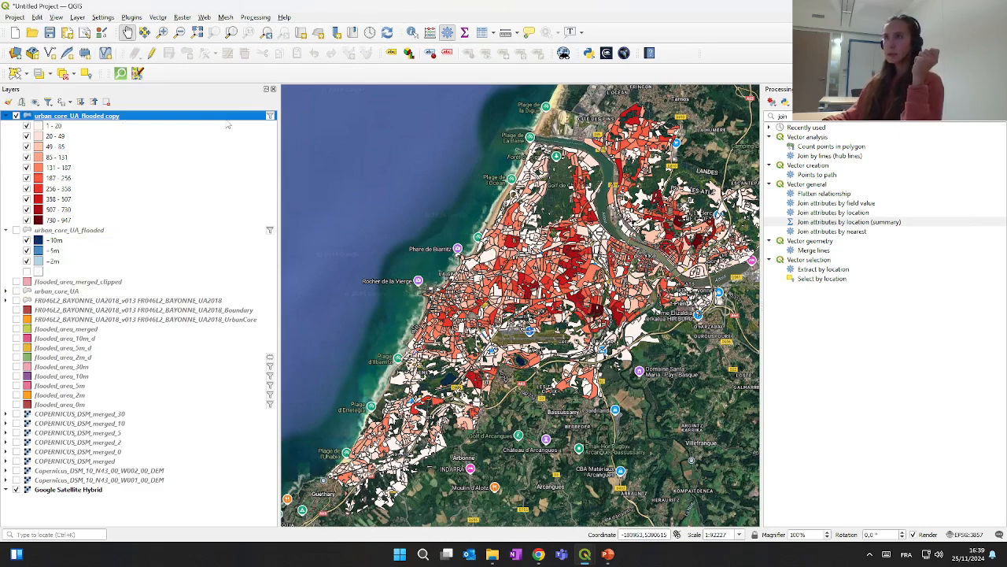
{"action": "left_click", "coordinate": [270, 116]}
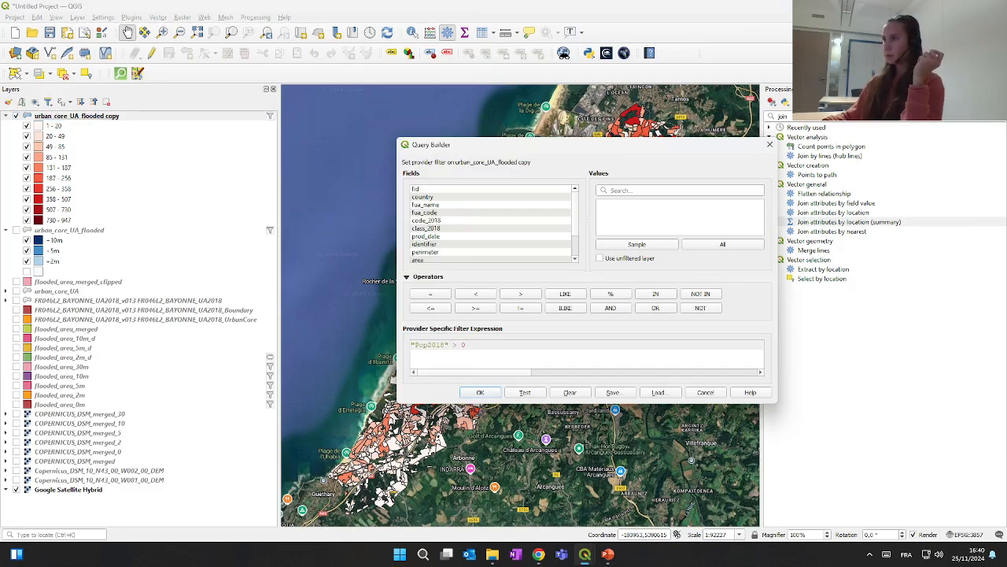
{"action": "left_click", "coordinate": [480, 392]}
{"action": "left_click_drag", "start_coordinate": [500, 358], "coordinate": [466, 332]}
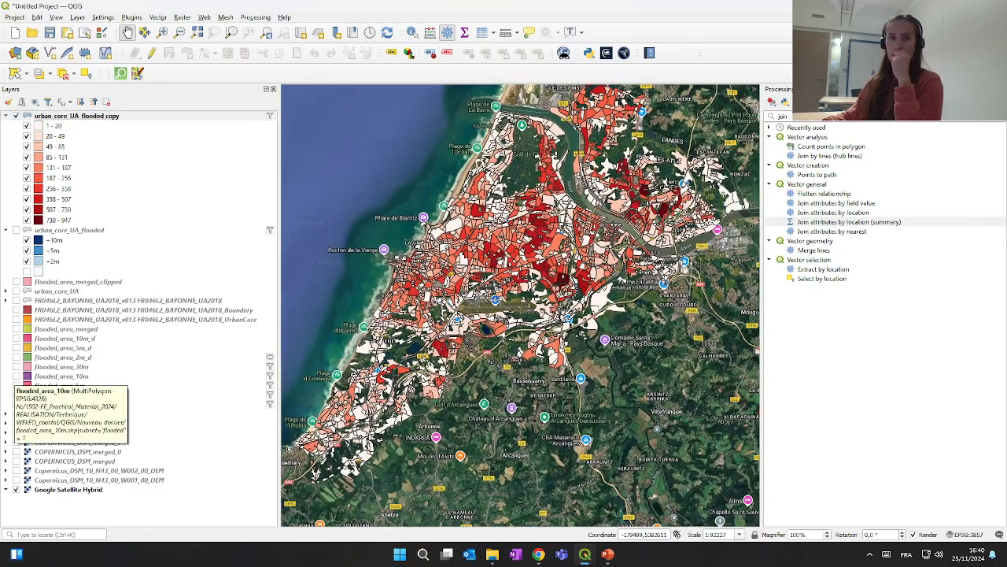
Step: Examine the Pop2018 and flooded_co columns in the attribute table of the urban_core_UA_flooded copy
{"action": "right_click", "coordinate": [104, 119]}
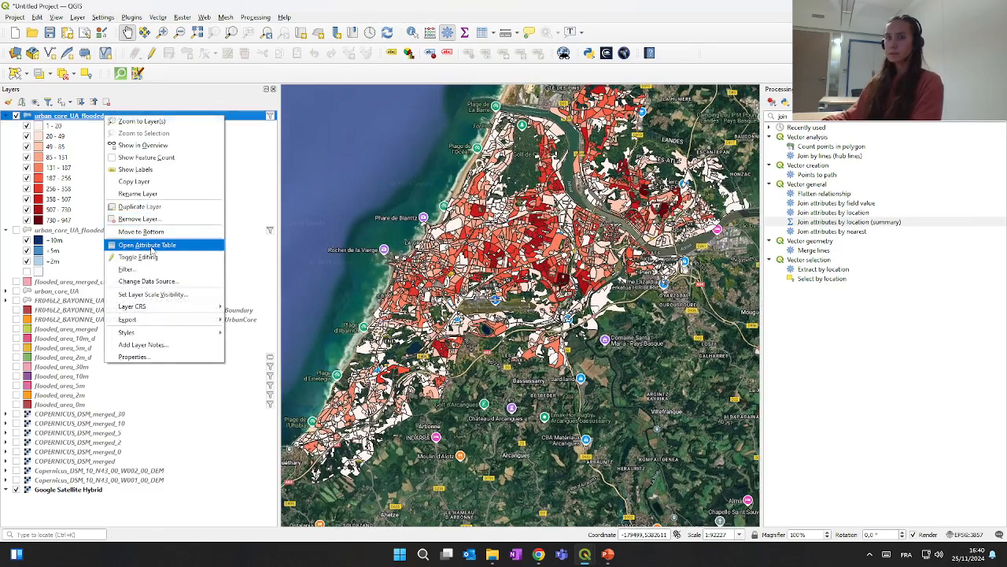
{"action": "left_click", "coordinate": [149, 245]}
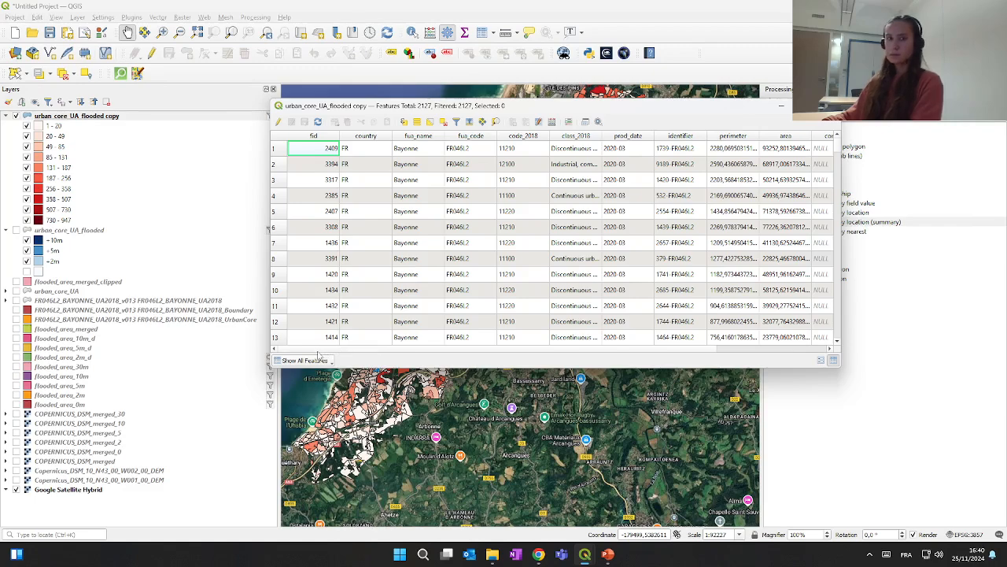
{"action": "scroll", "coordinate": [321, 354], "scroll_direction": "right", "scroll_amount": 3}
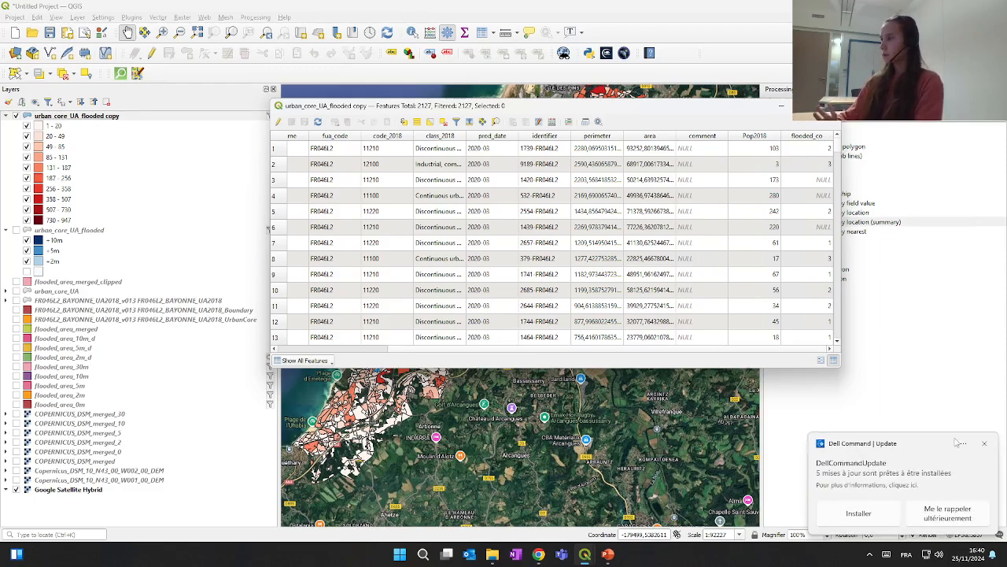
{"action": "left_click", "coordinate": [984, 444]}
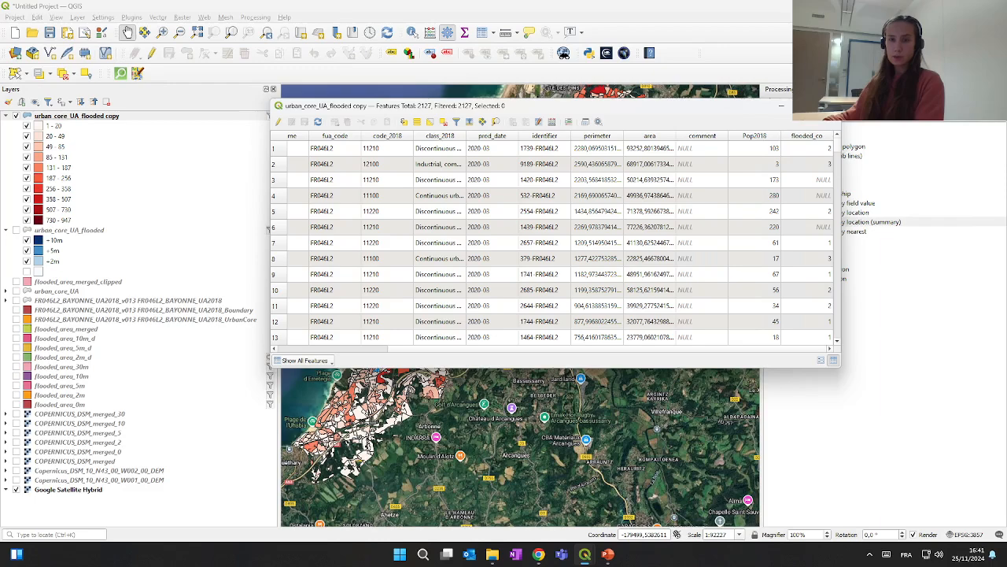
{"action": "left_click", "coordinate": [829, 105]}
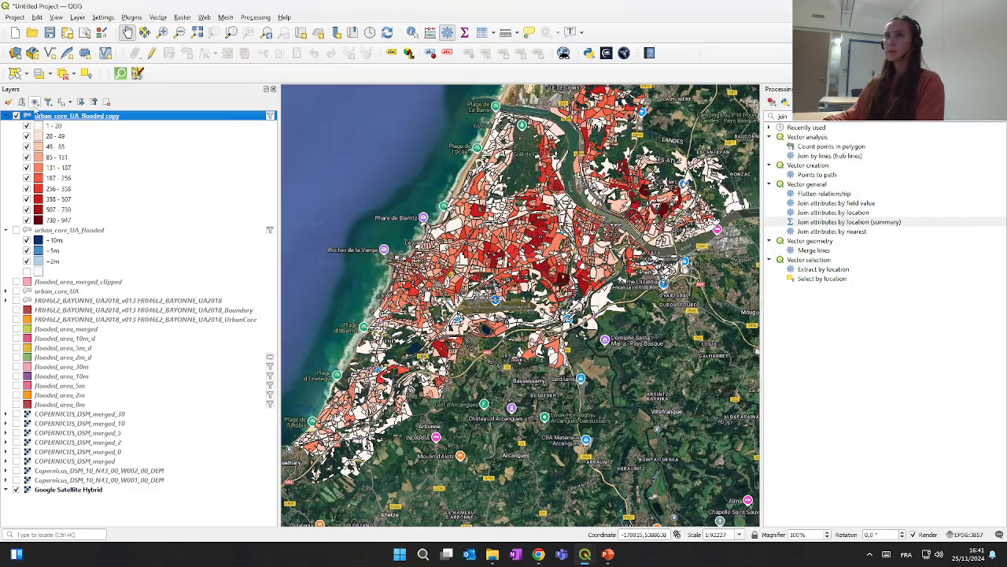
Step: Extend the copy's filter to "Pop2018" > 0 AND "flooded_co" = 3, test it, and look at the filtered areas on the map
{"action": "left_click", "coordinate": [270, 116]}
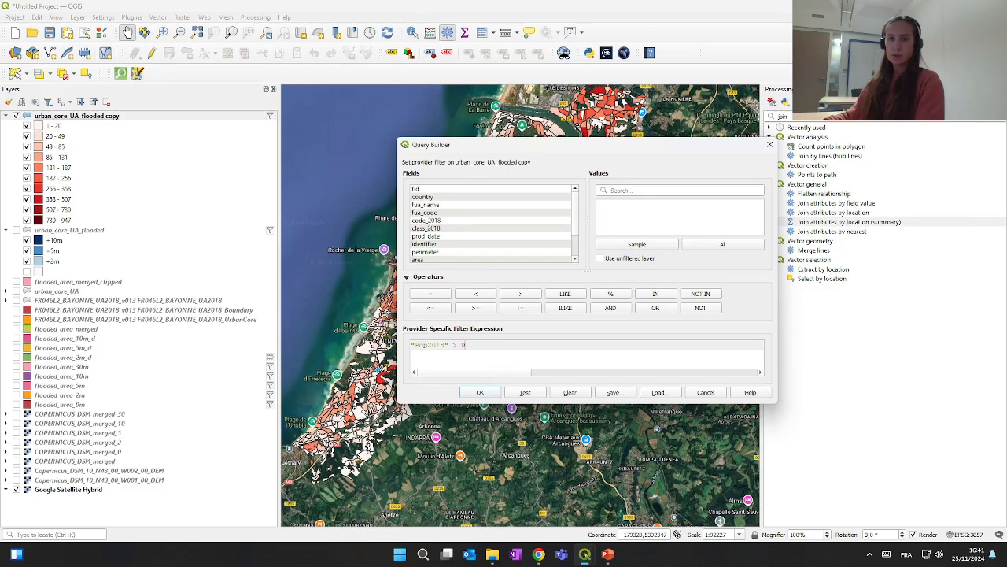
{"action": "left_click", "coordinate": [610, 308]}
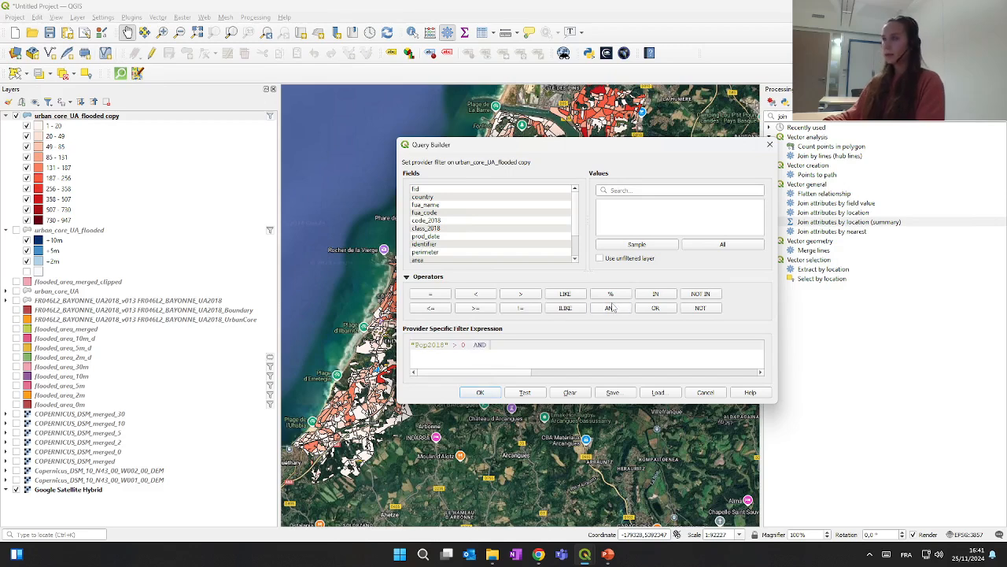
{"action": "scroll", "coordinate": [440, 229], "scroll_direction": "down", "scroll_amount": 2}
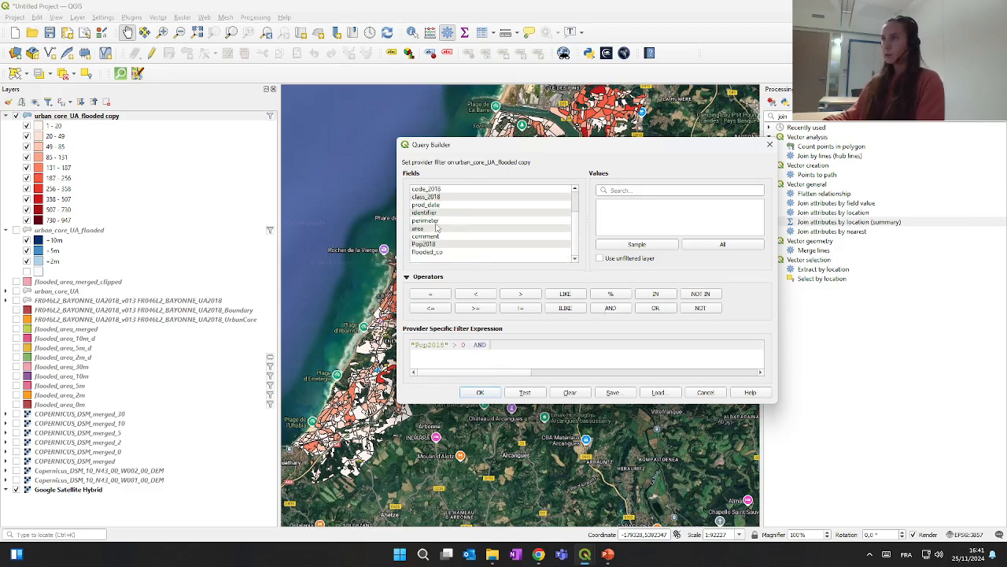
{"action": "double_click", "coordinate": [429, 252]}
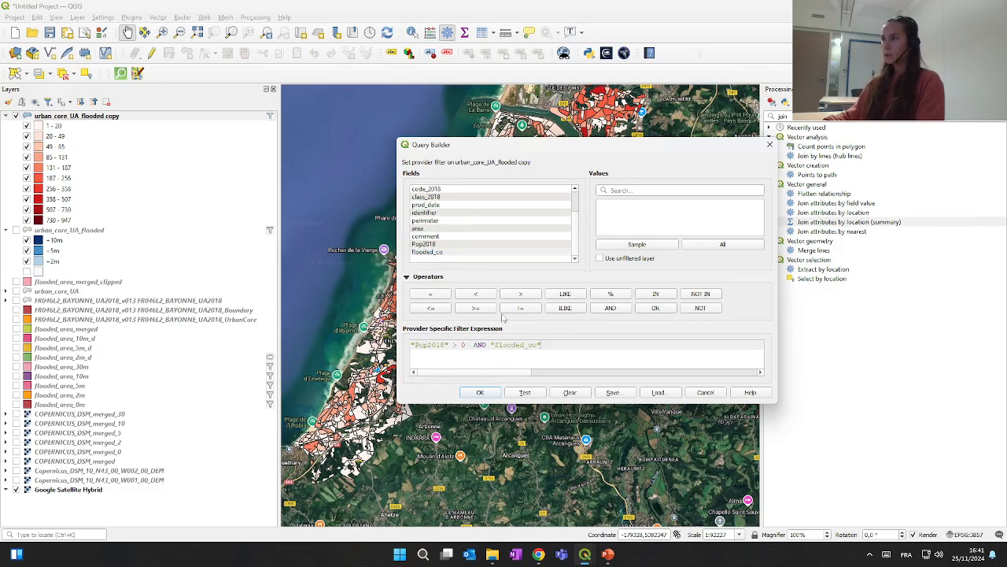
{"action": "left_click", "coordinate": [431, 294]}
{"action": "type", "text": "3"}
{"action": "left_click", "coordinate": [524, 392]}
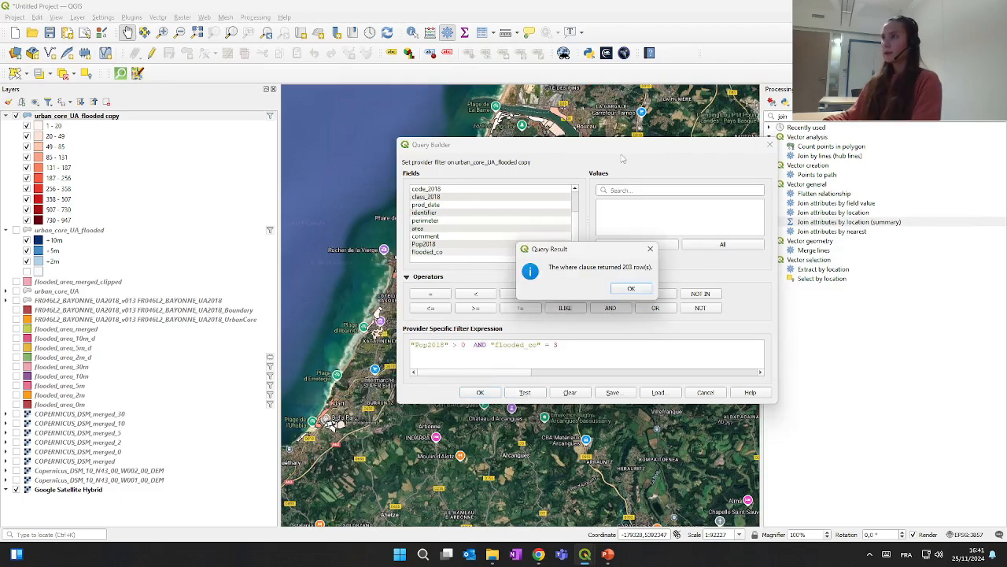
{"action": "left_click", "coordinate": [630, 289]}
{"action": "left_click_drag", "start_coordinate": [639, 144], "coordinate": [355, 360]}
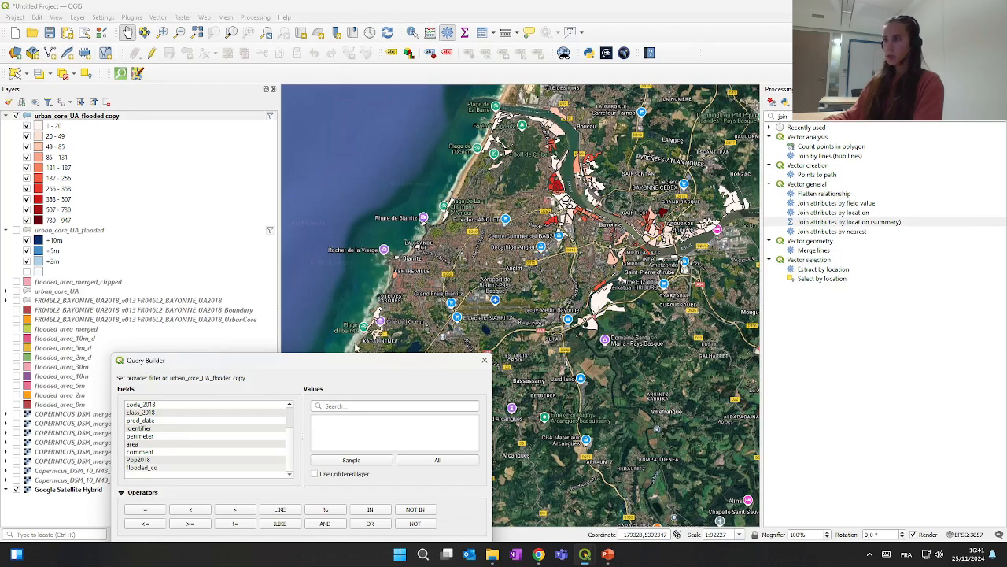
{"action": "left_click_drag", "start_coordinate": [357, 354], "coordinate": [486, 99]}
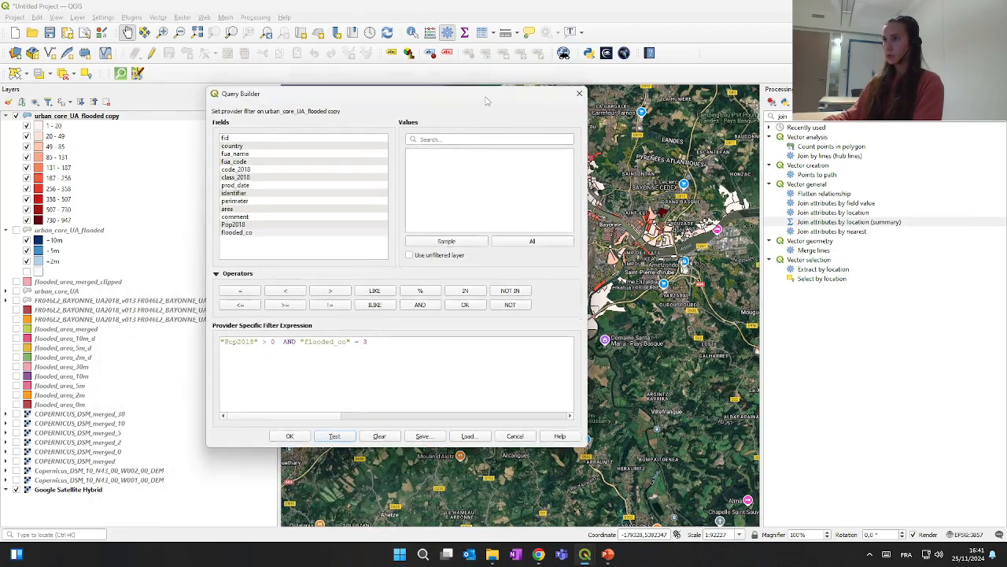
Step: Change the flooded_co value in the filter to 2 and test the expression on the map
{"action": "left_click", "coordinate": [368, 344]}
{"action": "key", "text": "BackSpace"}
{"action": "type", "text": "2"}
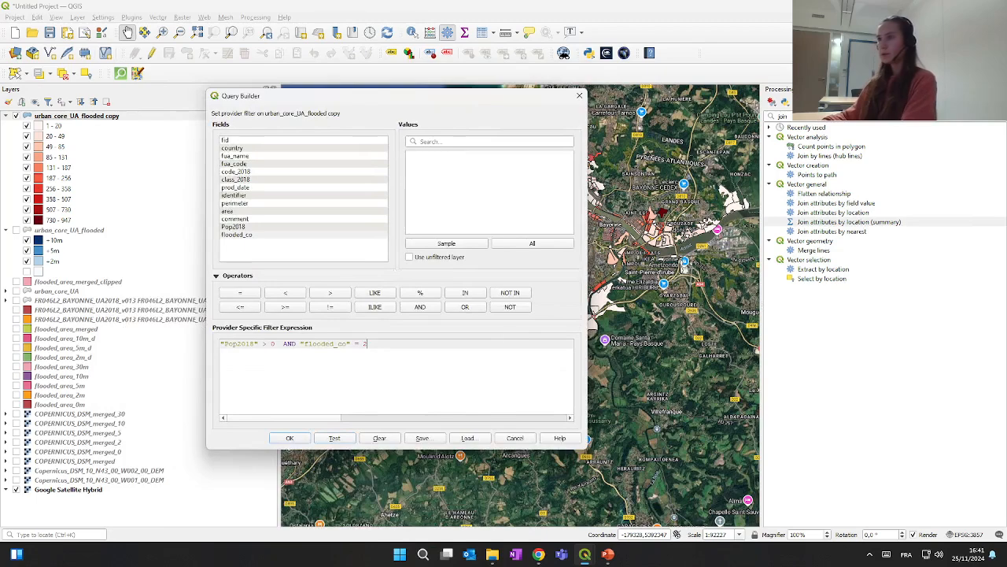
{"action": "left_click", "coordinate": [350, 439]}
{"action": "left_click", "coordinate": [445, 288]}
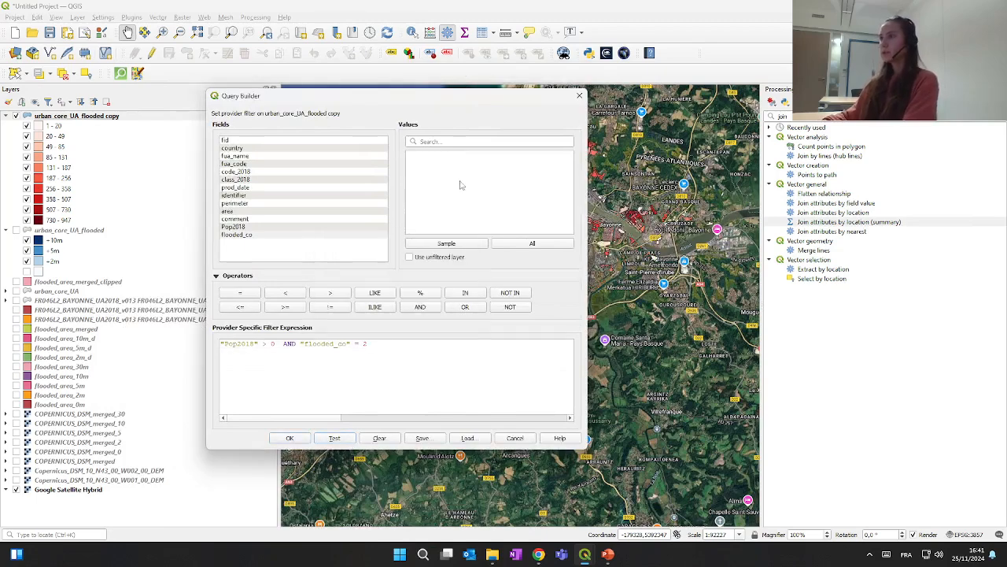
{"action": "mouse_move", "coordinate": [472, 104]}
{"action": "left_mouse_down"}
{"action": "mouse_move", "coordinate": [77, 277]}
{"action": "mouse_move", "coordinate": [465, 117]}
{"action": "left_mouse_up"}
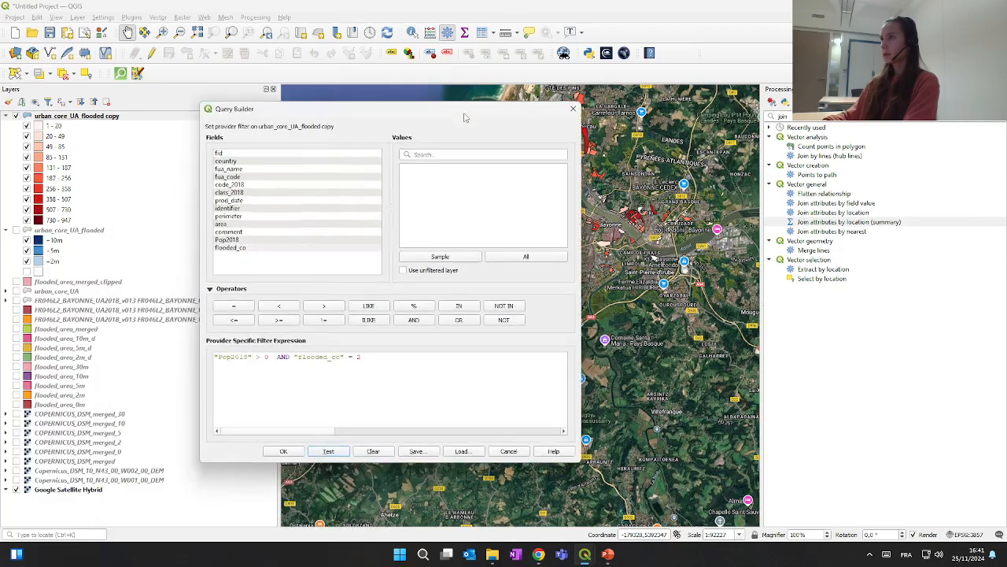
Step: Change the flooded_co value in the filter to 1, test the expression, and apply the filter to the layer
{"action": "key", "text": "BackSpace"}
{"action": "type", "text": "1"}
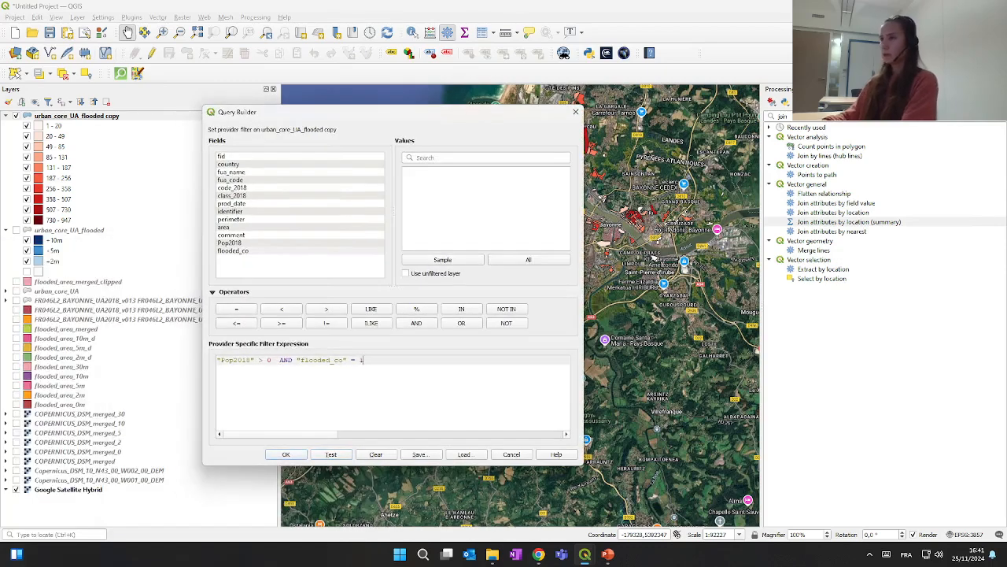
{"action": "left_click", "coordinate": [346, 454]}
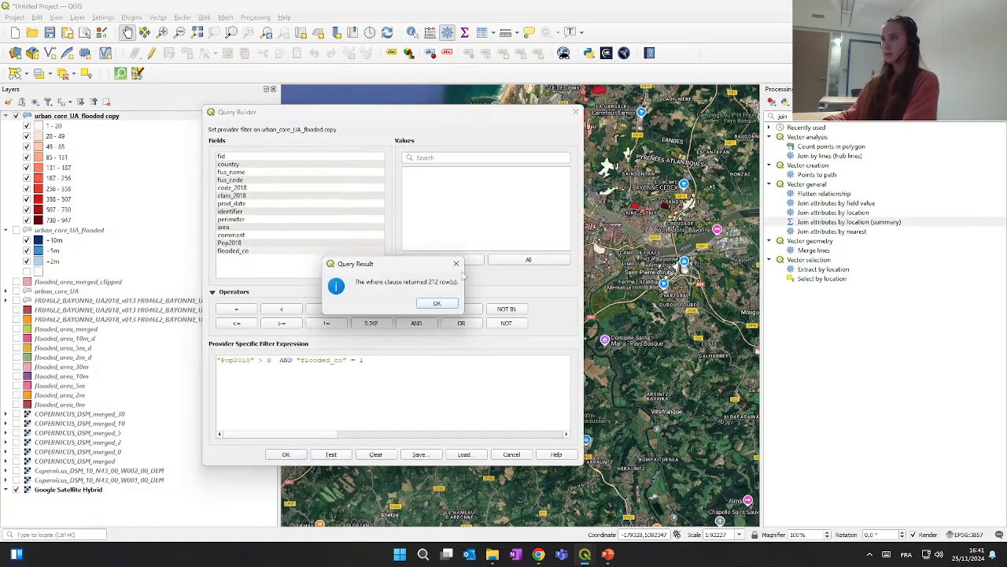
{"action": "left_click", "coordinate": [446, 304]}
{"action": "left_click", "coordinate": [286, 454]}
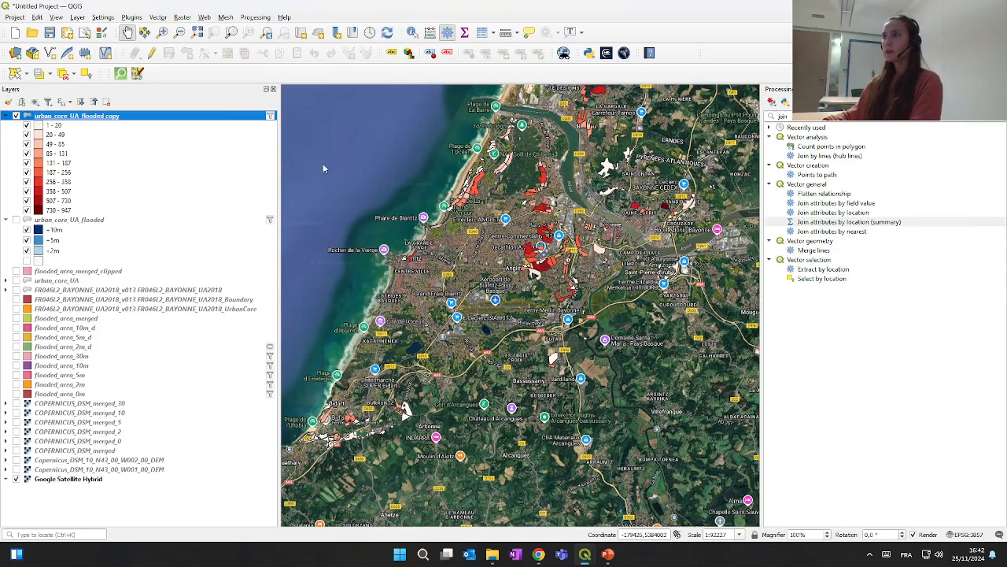
Step: Remove the flooded_co condition from the filter of the urban_core_UA_flooded copy, keeping "Pop2018" > 0, and apply it
{"action": "left_click", "coordinate": [270, 116]}
{"action": "left_click_drag", "start_coordinate": [365, 361], "coordinate": [274, 361]}
{"action": "key", "text": "BackSpace"}
{"action": "left_click", "coordinate": [285, 454]}
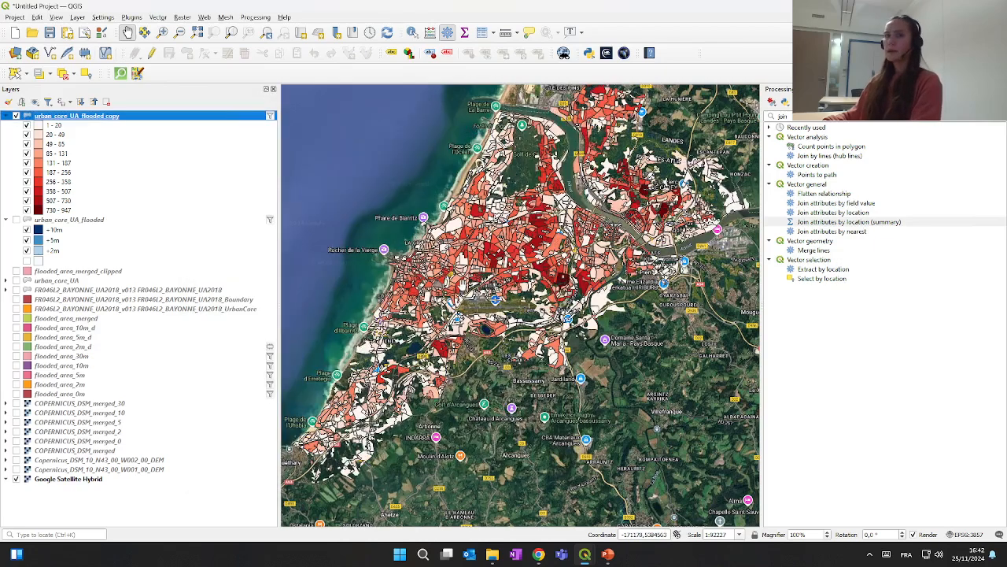
Step: Search the processing tools for "statist" and open Statistics by categories
{"action": "left_click_drag", "start_coordinate": [794, 116], "coordinate": [728, 95]}
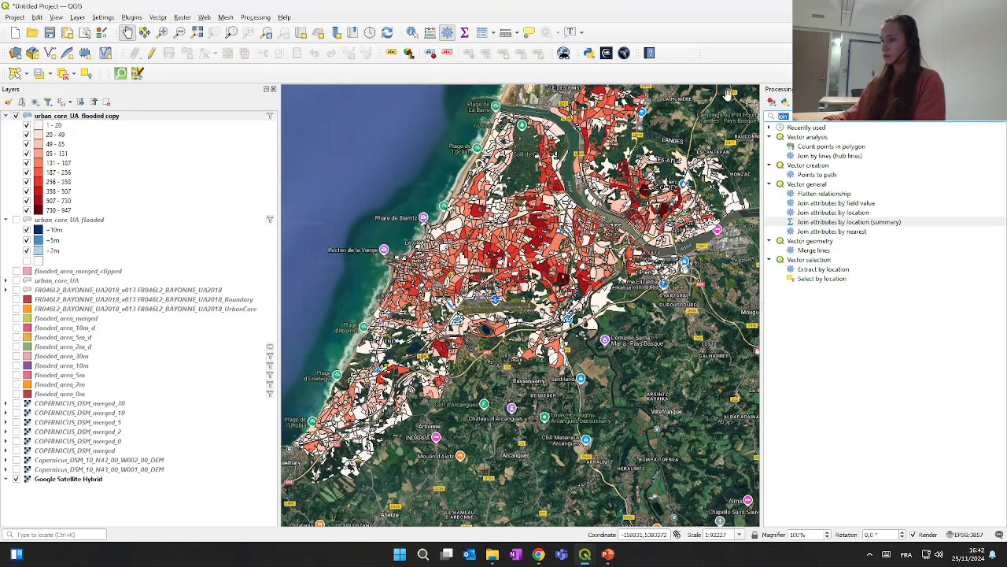
{"action": "key", "text": "BackSpace"}
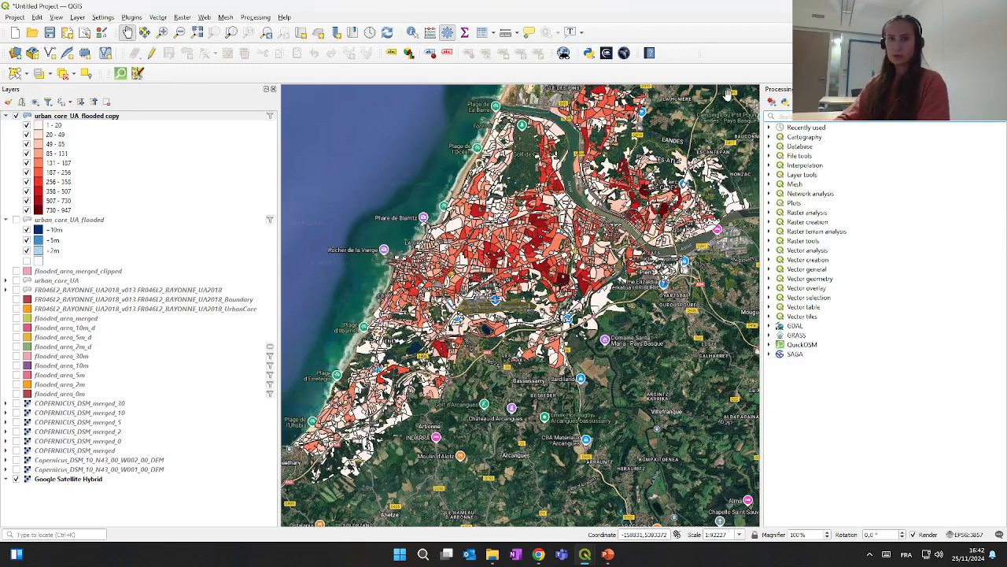
{"action": "type", "text": "at"}
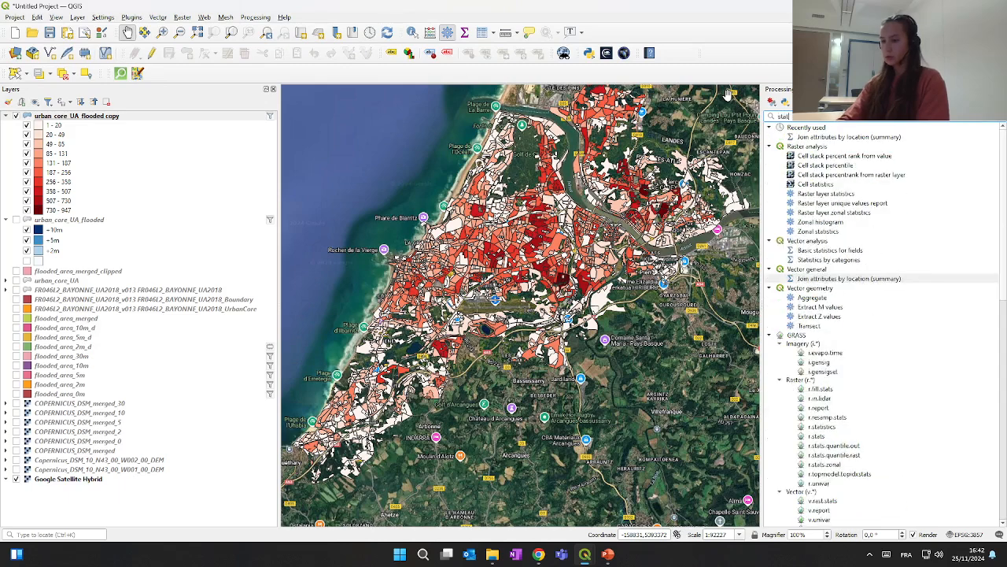
{"action": "type", "text": "is"}
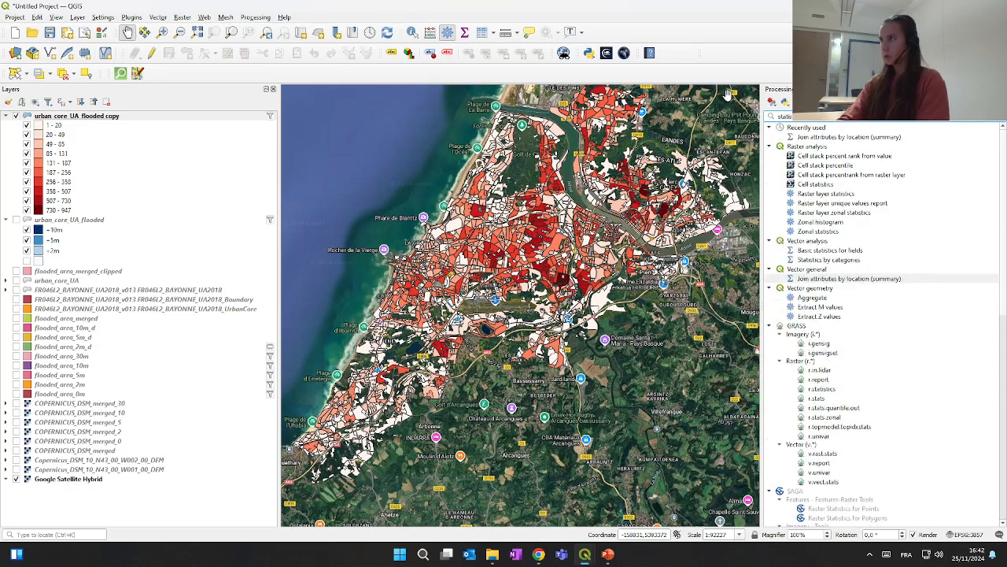
{"action": "type", "text": "t"}
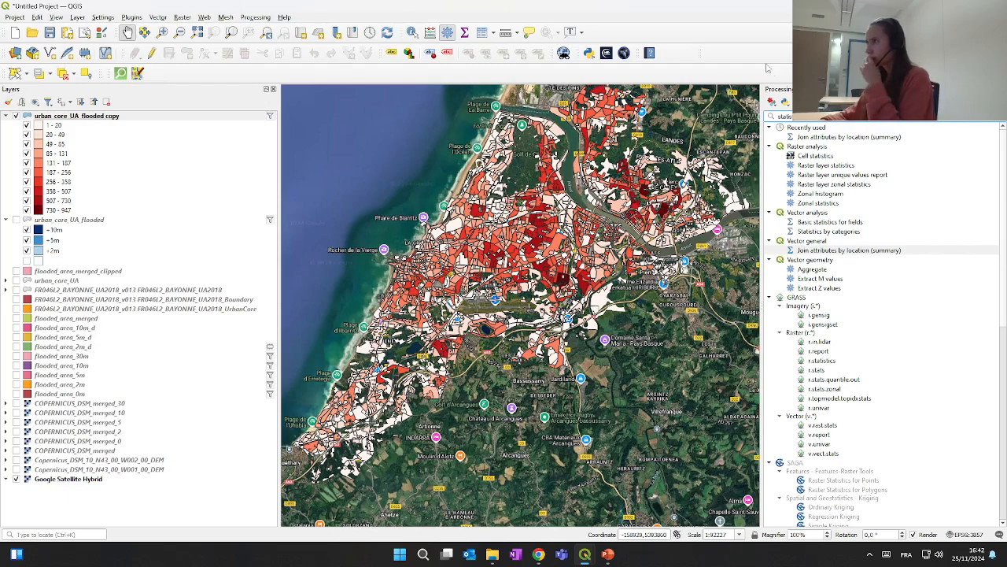
{"action": "double_click", "coordinate": [815, 232]}
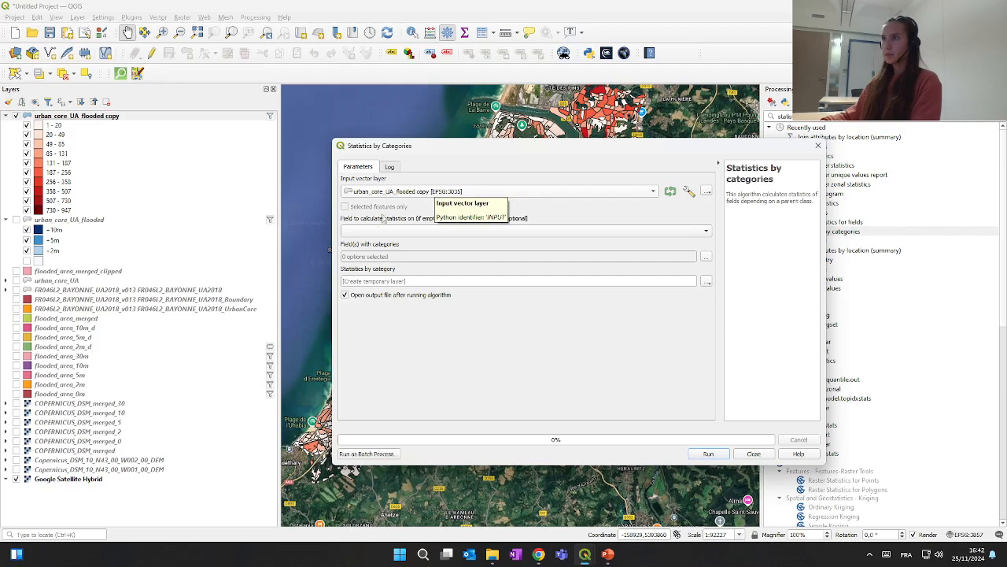
Step: Run Statistics by categories on the urban_core_UA_flooded copy, calculating Pop2018 statistics by flooded_co into a temporary layer, and close the dialog
{"action": "left_click", "coordinate": [535, 233]}
{"action": "left_click", "coordinate": [378, 366]}
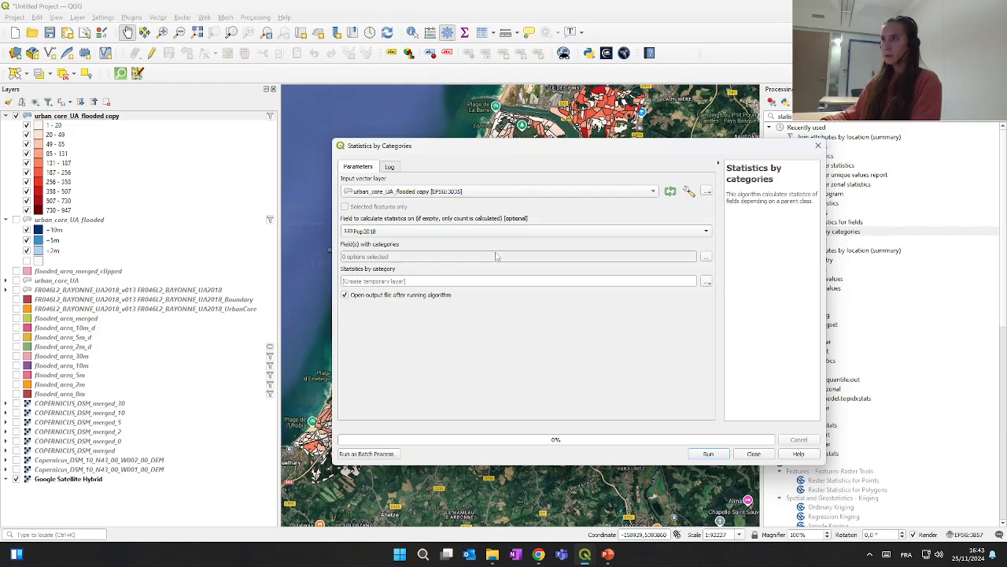
{"action": "left_click", "coordinate": [706, 257]}
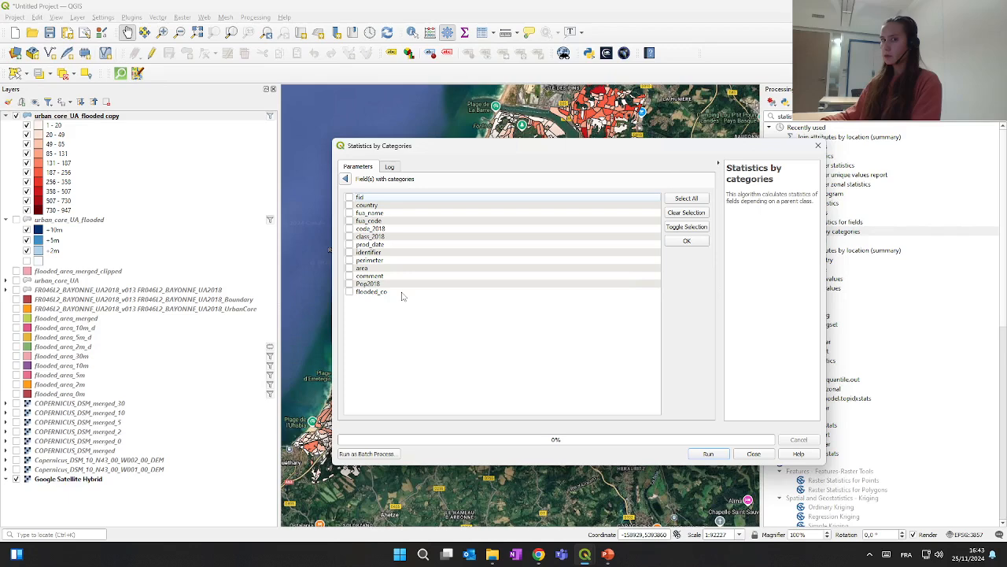
{"action": "left_click", "coordinate": [350, 292]}
{"action": "left_click", "coordinate": [687, 241]}
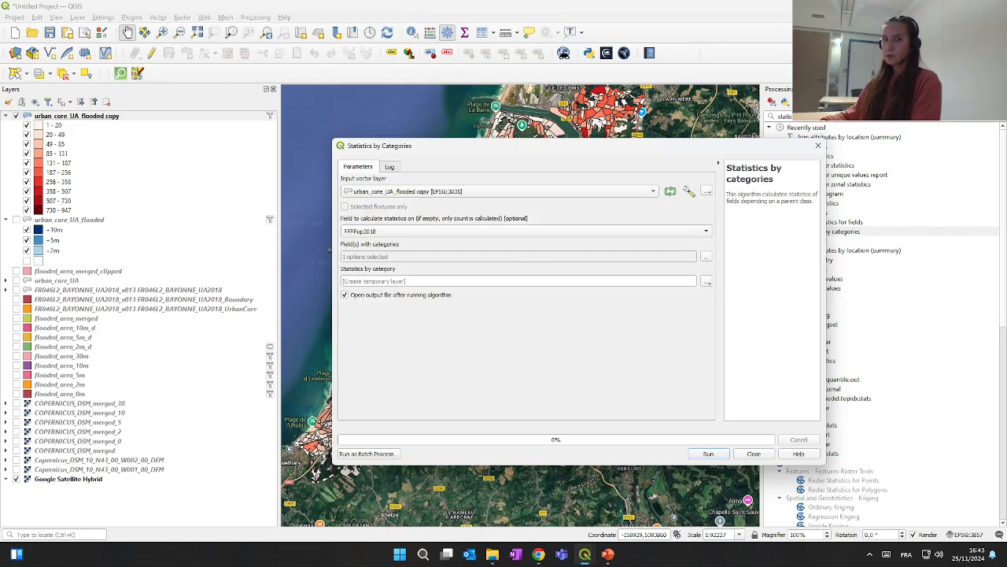
{"action": "left_click", "coordinate": [709, 453]}
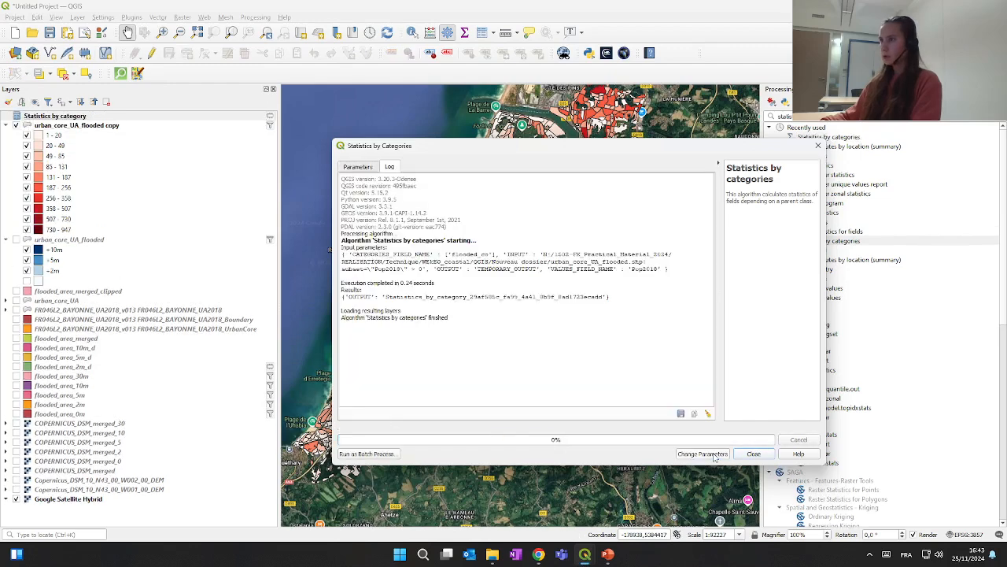
{"action": "left_click", "coordinate": [757, 456]}
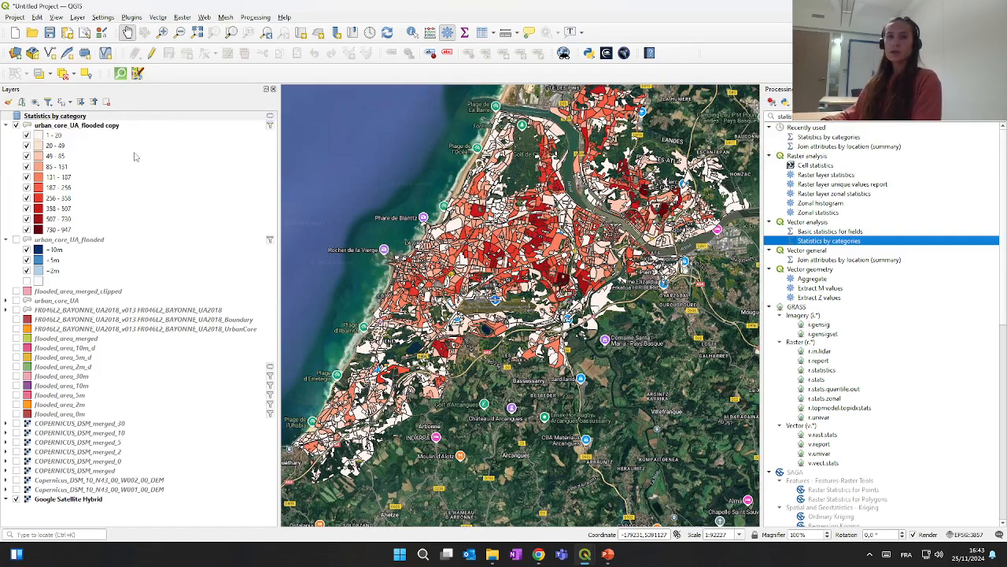
Step: Open the attribute table of the Statistics by category layer and sort it by count
{"action": "right_click", "coordinate": [52, 120]}
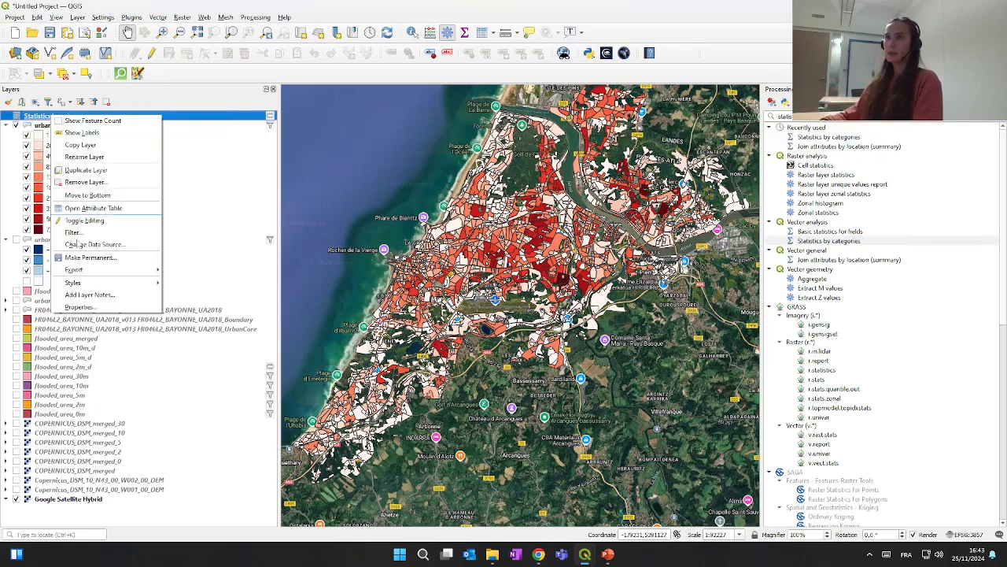
{"action": "left_click", "coordinate": [95, 208]}
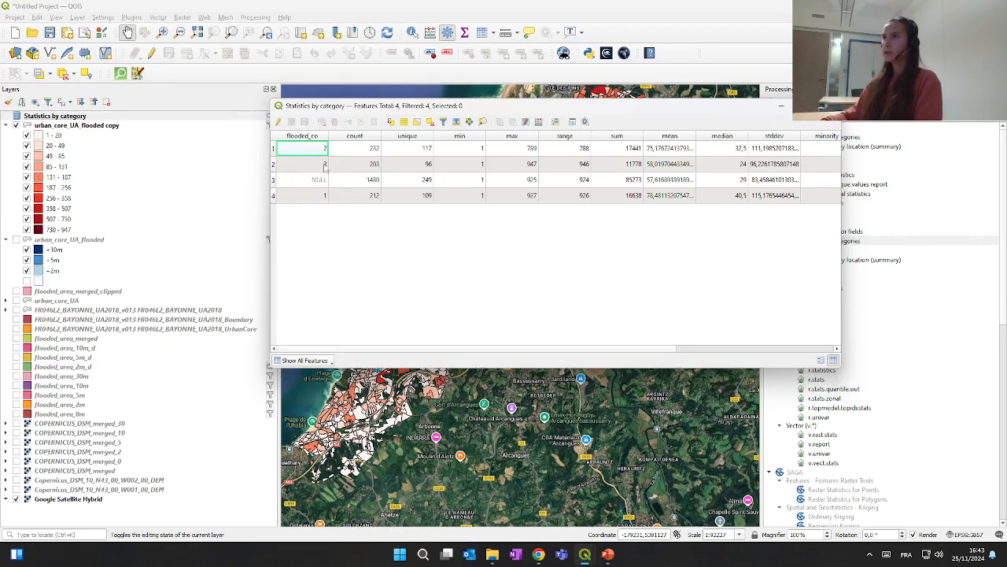
{"action": "left_click_drag", "start_coordinate": [595, 349], "coordinate": [486, 338]}
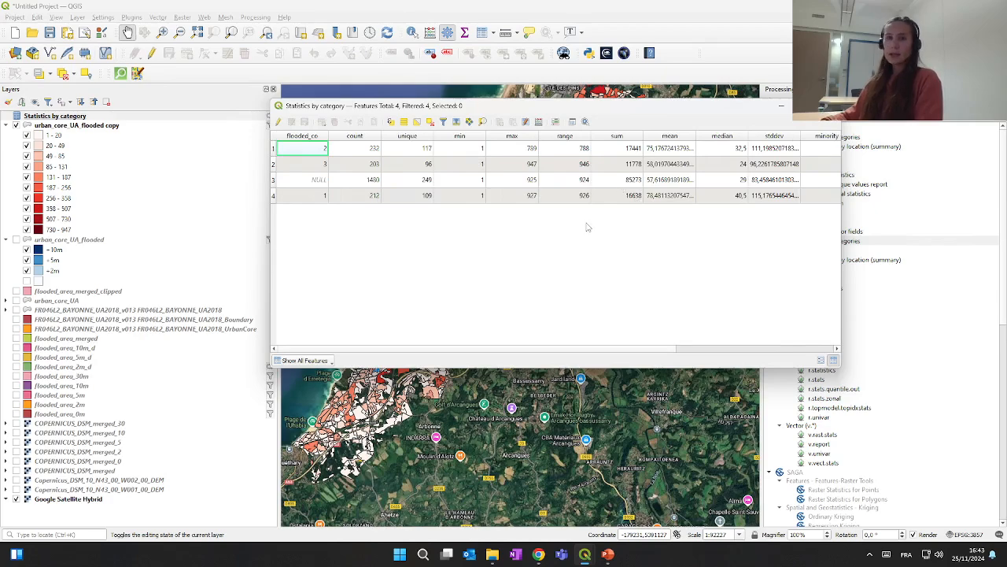
{"action": "left_click", "coordinate": [354, 137]}
Step: Hide the unique, min, max and range columns in the statistics table
{"action": "right_click", "coordinate": [413, 138]}
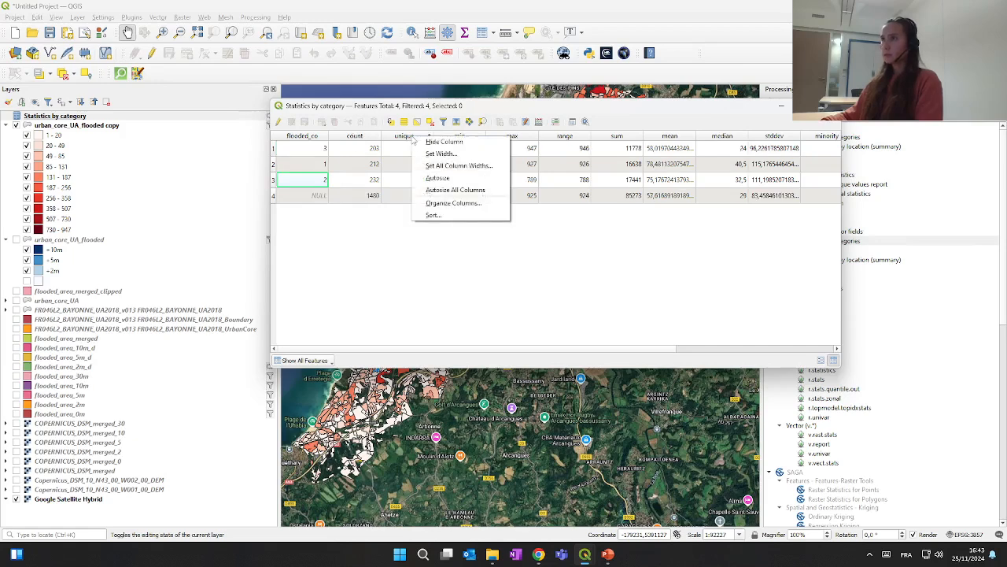
{"action": "left_click", "coordinate": [431, 143]}
{"action": "right_click", "coordinate": [413, 139]}
{"action": "left_click", "coordinate": [432, 142]}
{"action": "right_click", "coordinate": [415, 140]}
{"action": "left_click", "coordinate": [431, 143]}
{"action": "right_click", "coordinate": [415, 140]}
{"action": "left_click", "coordinate": [431, 142]}
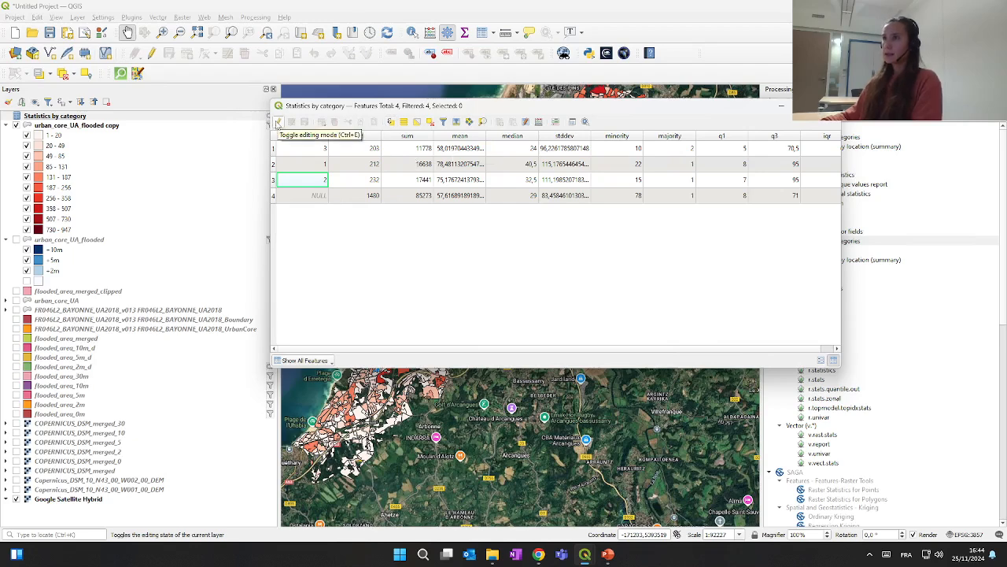
Step: Enable editing on the statistics table and add a Text (string) field named "sea level rise"
{"action": "left_click", "coordinate": [278, 122]}
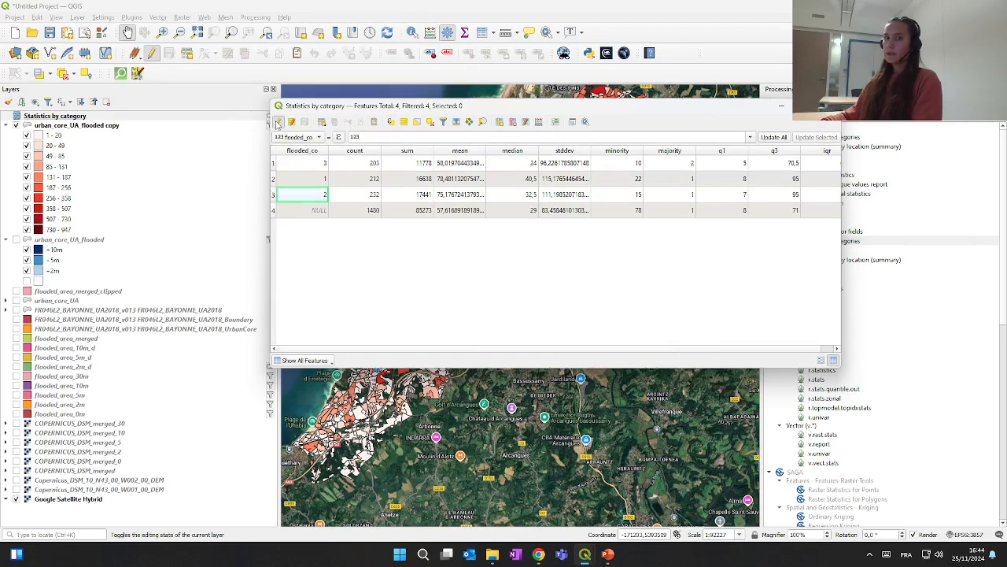
{"action": "left_click", "coordinate": [500, 123]}
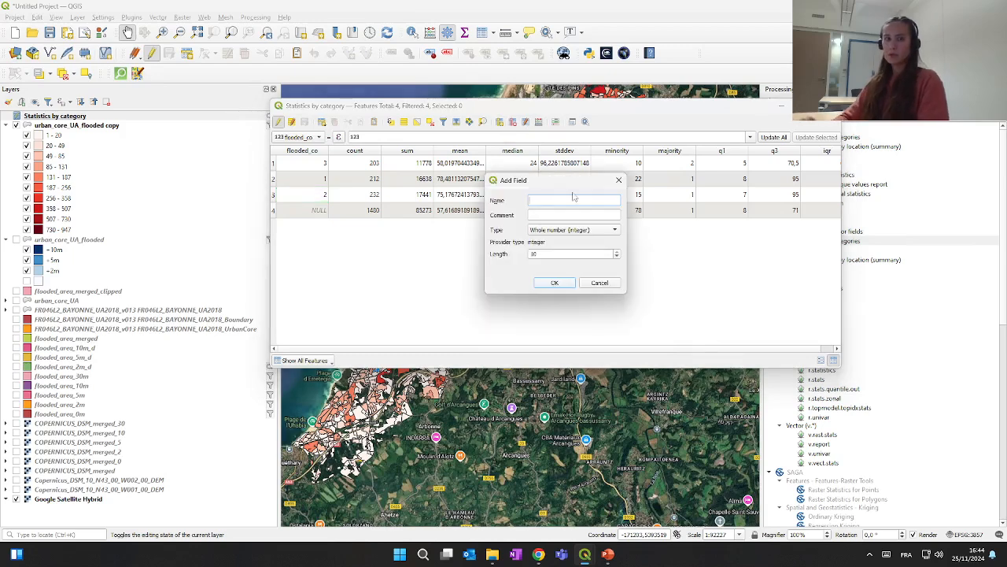
{"action": "type", "text": "sea level"}
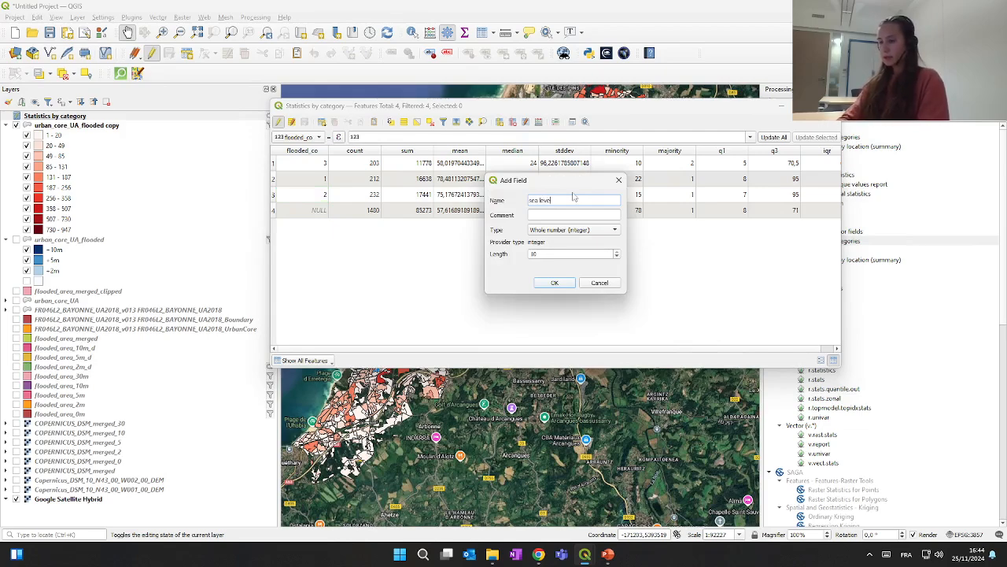
{"action": "type", "text": " rise"}
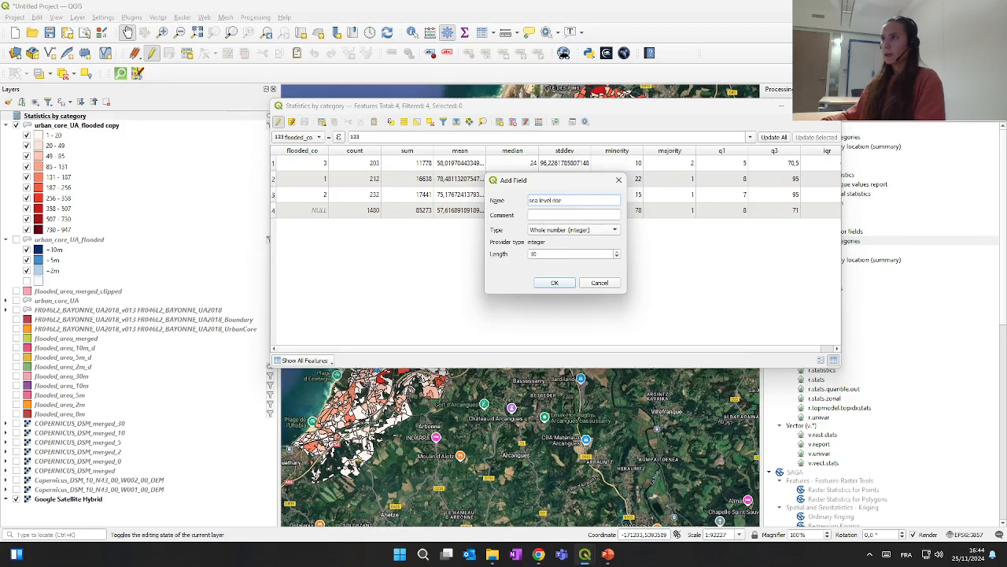
{"action": "left_click", "coordinate": [567, 233]}
{"action": "left_click", "coordinate": [568, 252]}
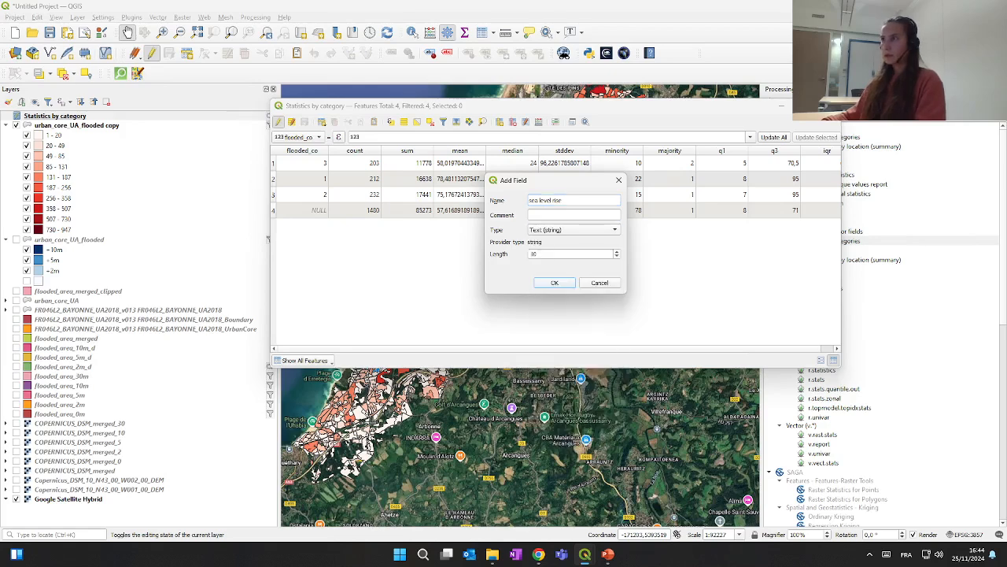
{"action": "left_click", "coordinate": [555, 282]}
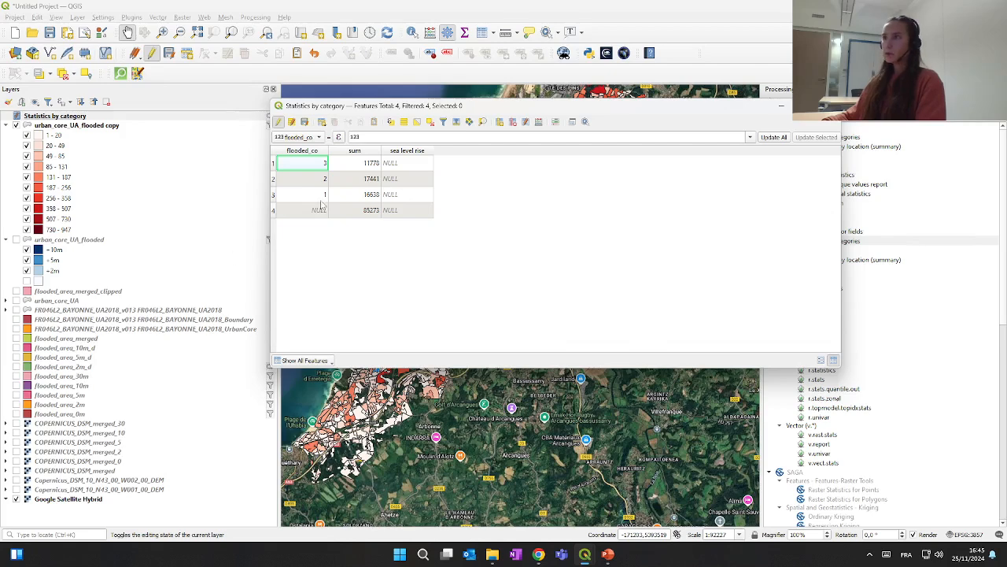
Step: Fill the sea level rise field with +2m for flooded_co 3, +5m for 2 and +10m for 1
{"action": "double_click", "coordinate": [410, 162]}
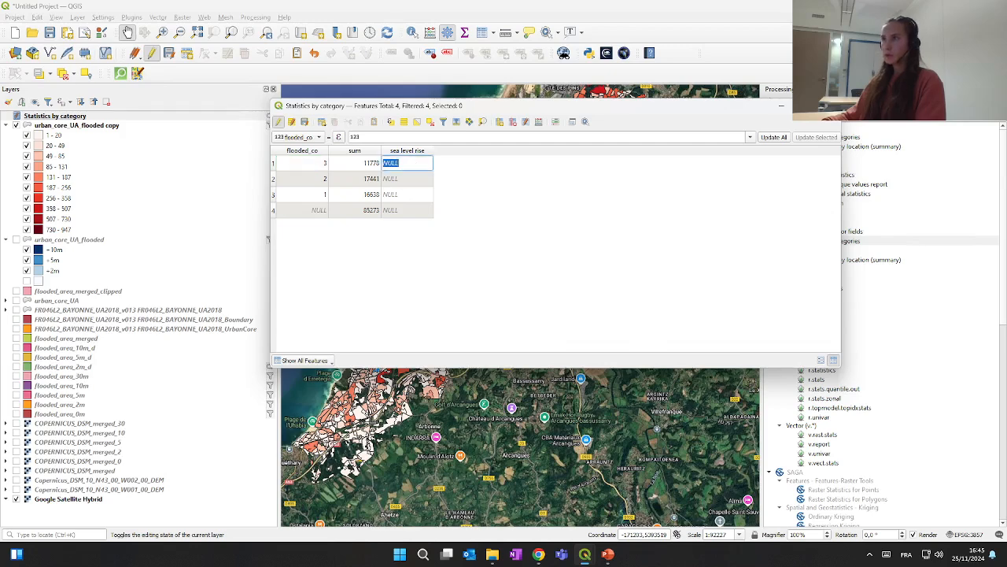
{"action": "type", "text": "+2m"}
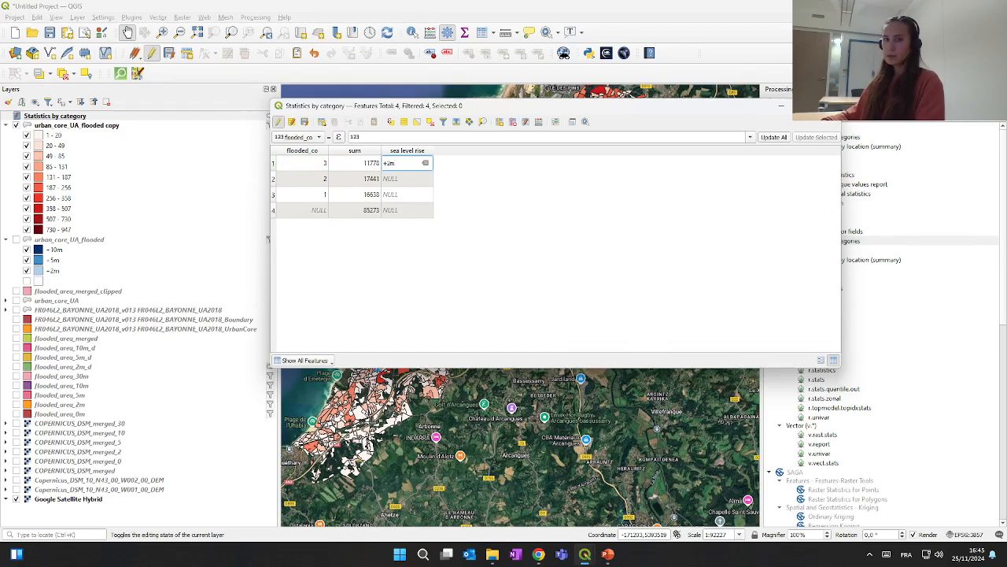
{"action": "double_click", "coordinate": [404, 179]}
{"action": "type", "text": "+"}
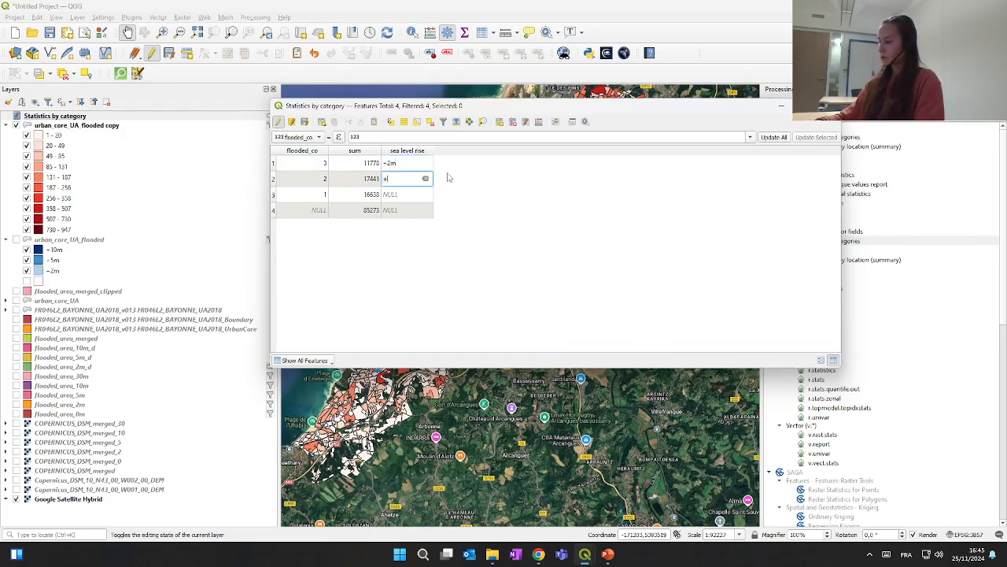
{"action": "type", "text": "5m"}
{"action": "double_click", "coordinate": [406, 194]}
{"action": "type", "text": "+"}
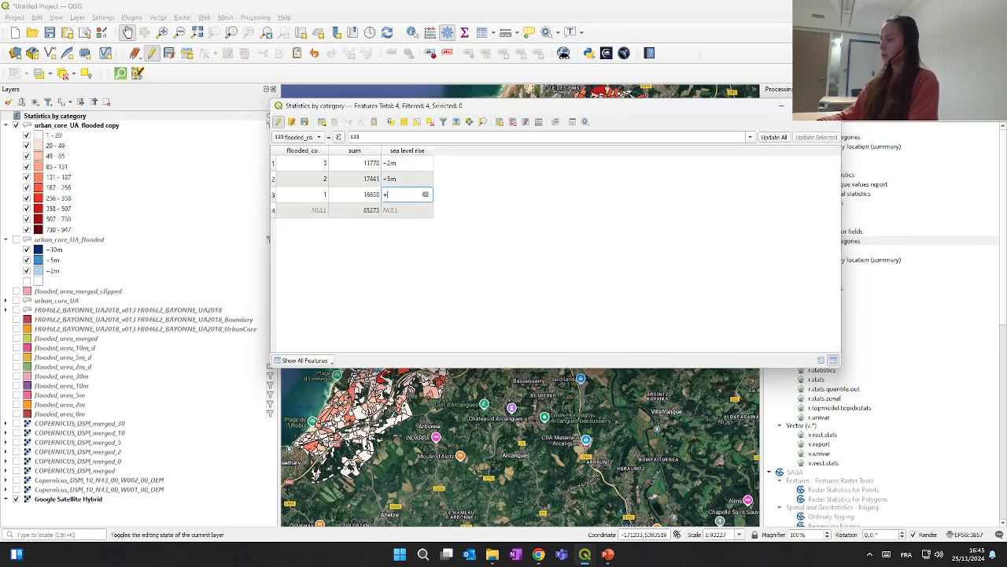
{"action": "type", "text": "10m"}
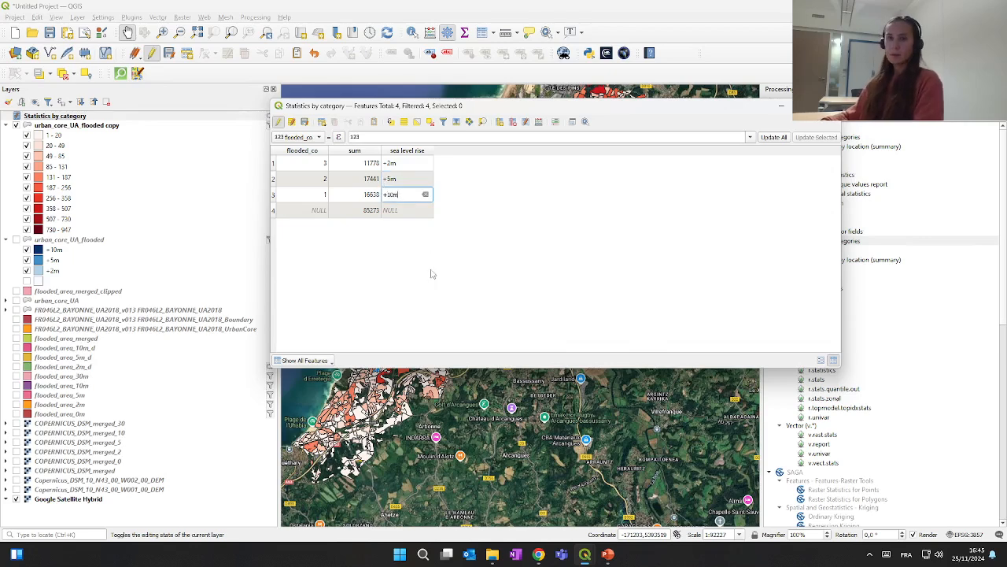
{"action": "key", "text": "Return"}
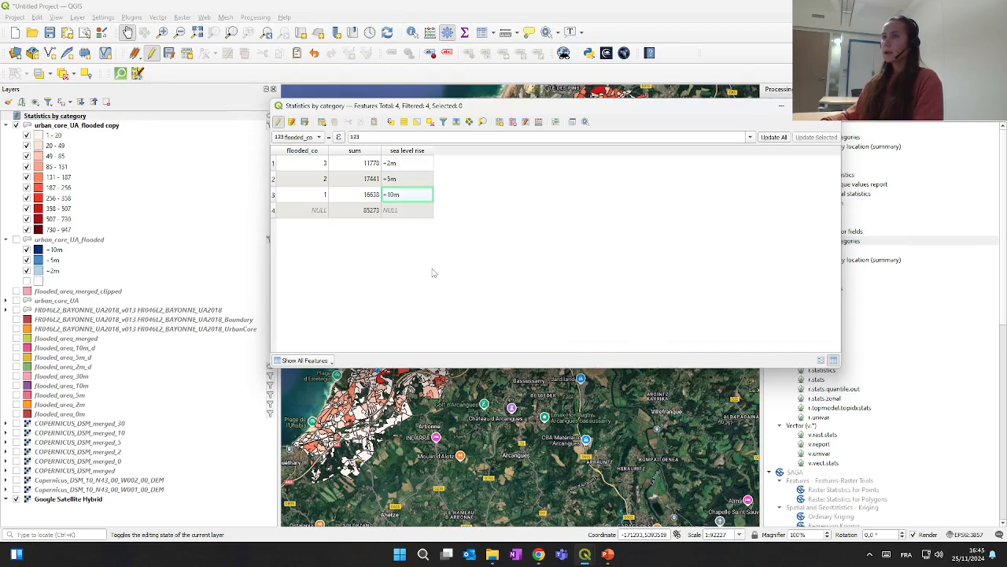
Step: Stop editing the statistics layer, save the changes and close its attribute table
{"action": "left_click", "coordinate": [279, 123]}
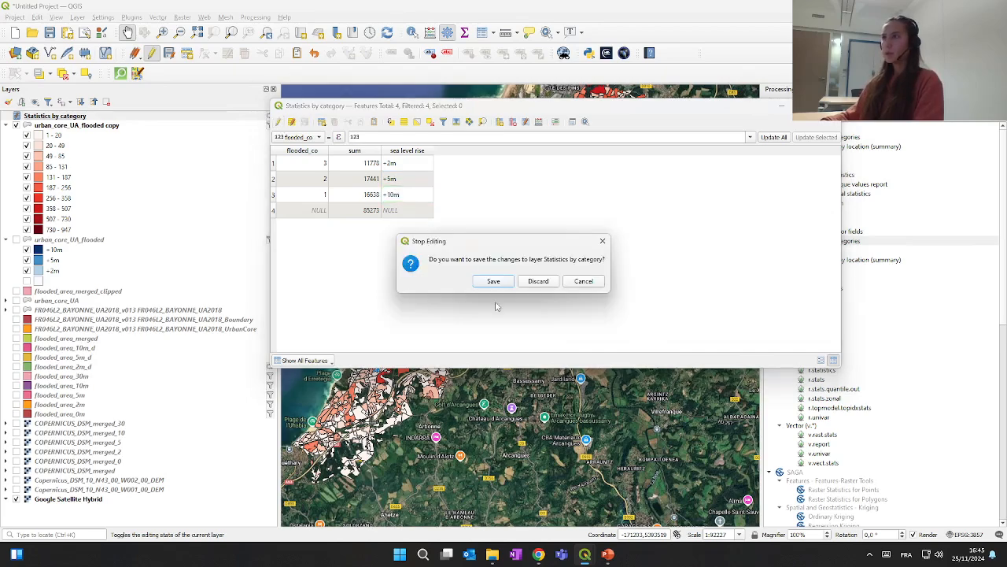
{"action": "left_click", "coordinate": [493, 281]}
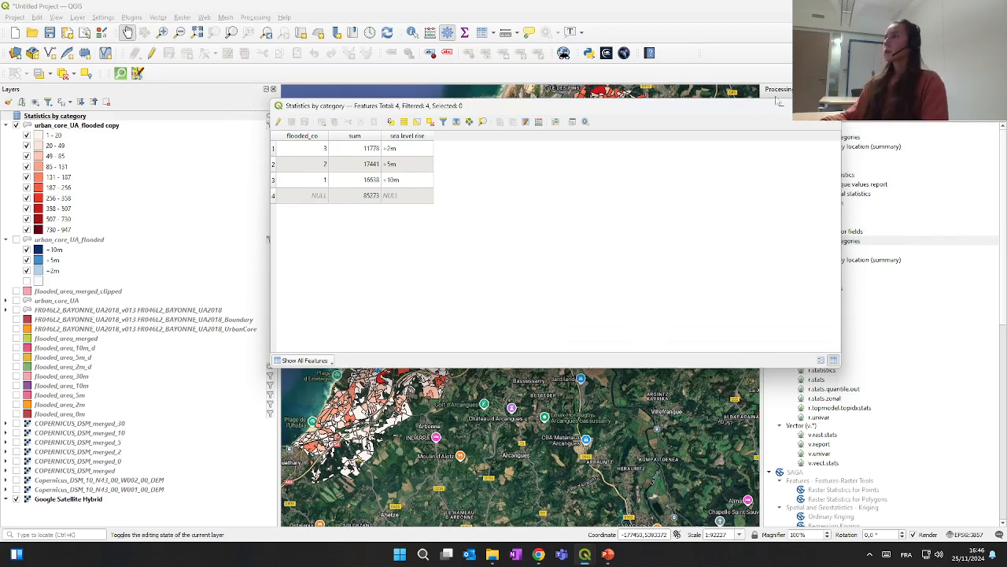
{"action": "left_click", "coordinate": [829, 106]}
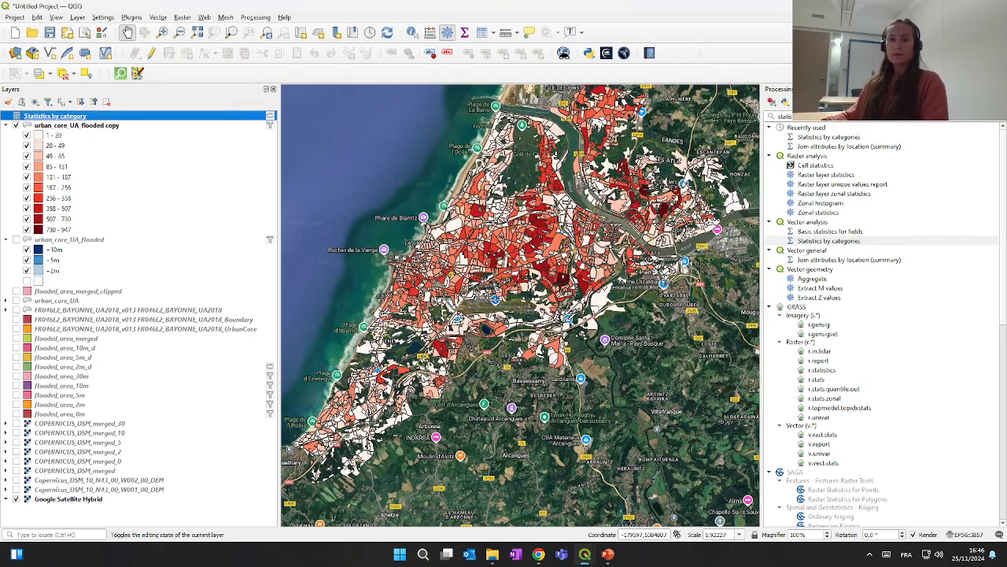